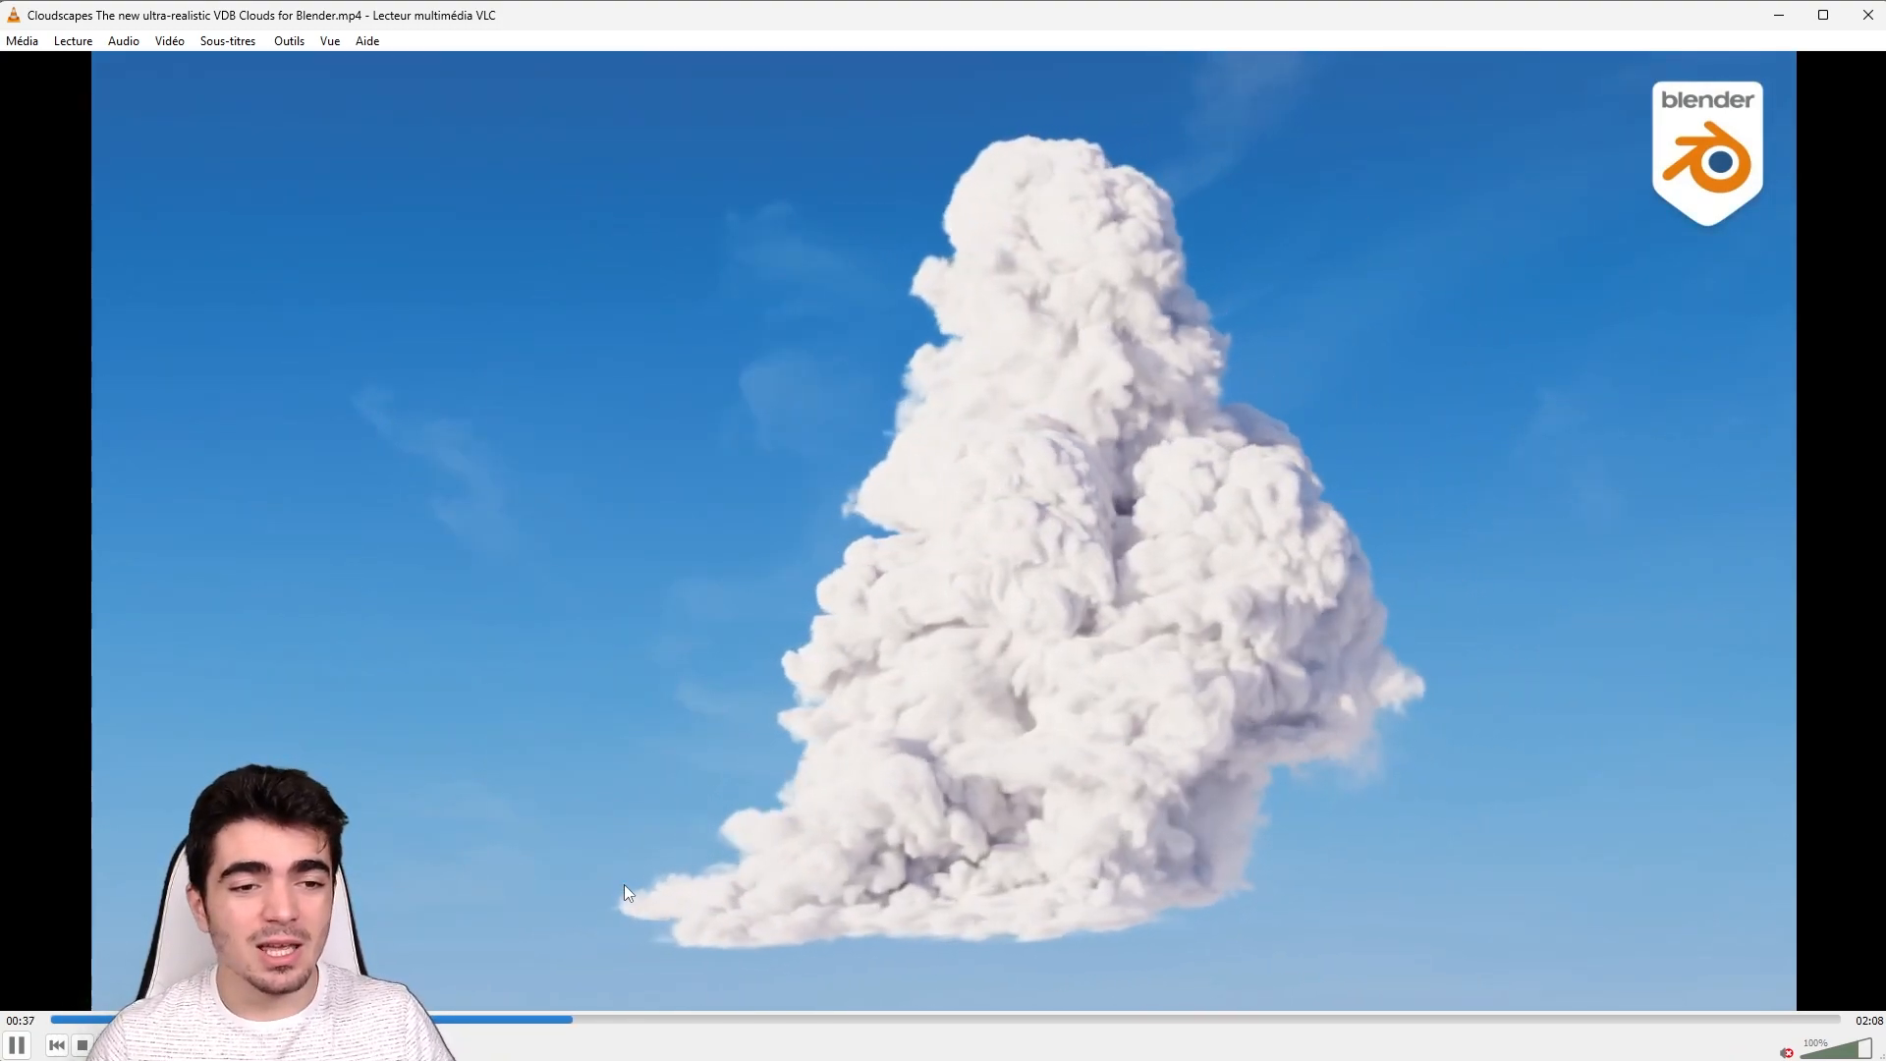
Skim through the Cloudscapes demo video by skipping ahead to successive sections
left_click(643, 1020)
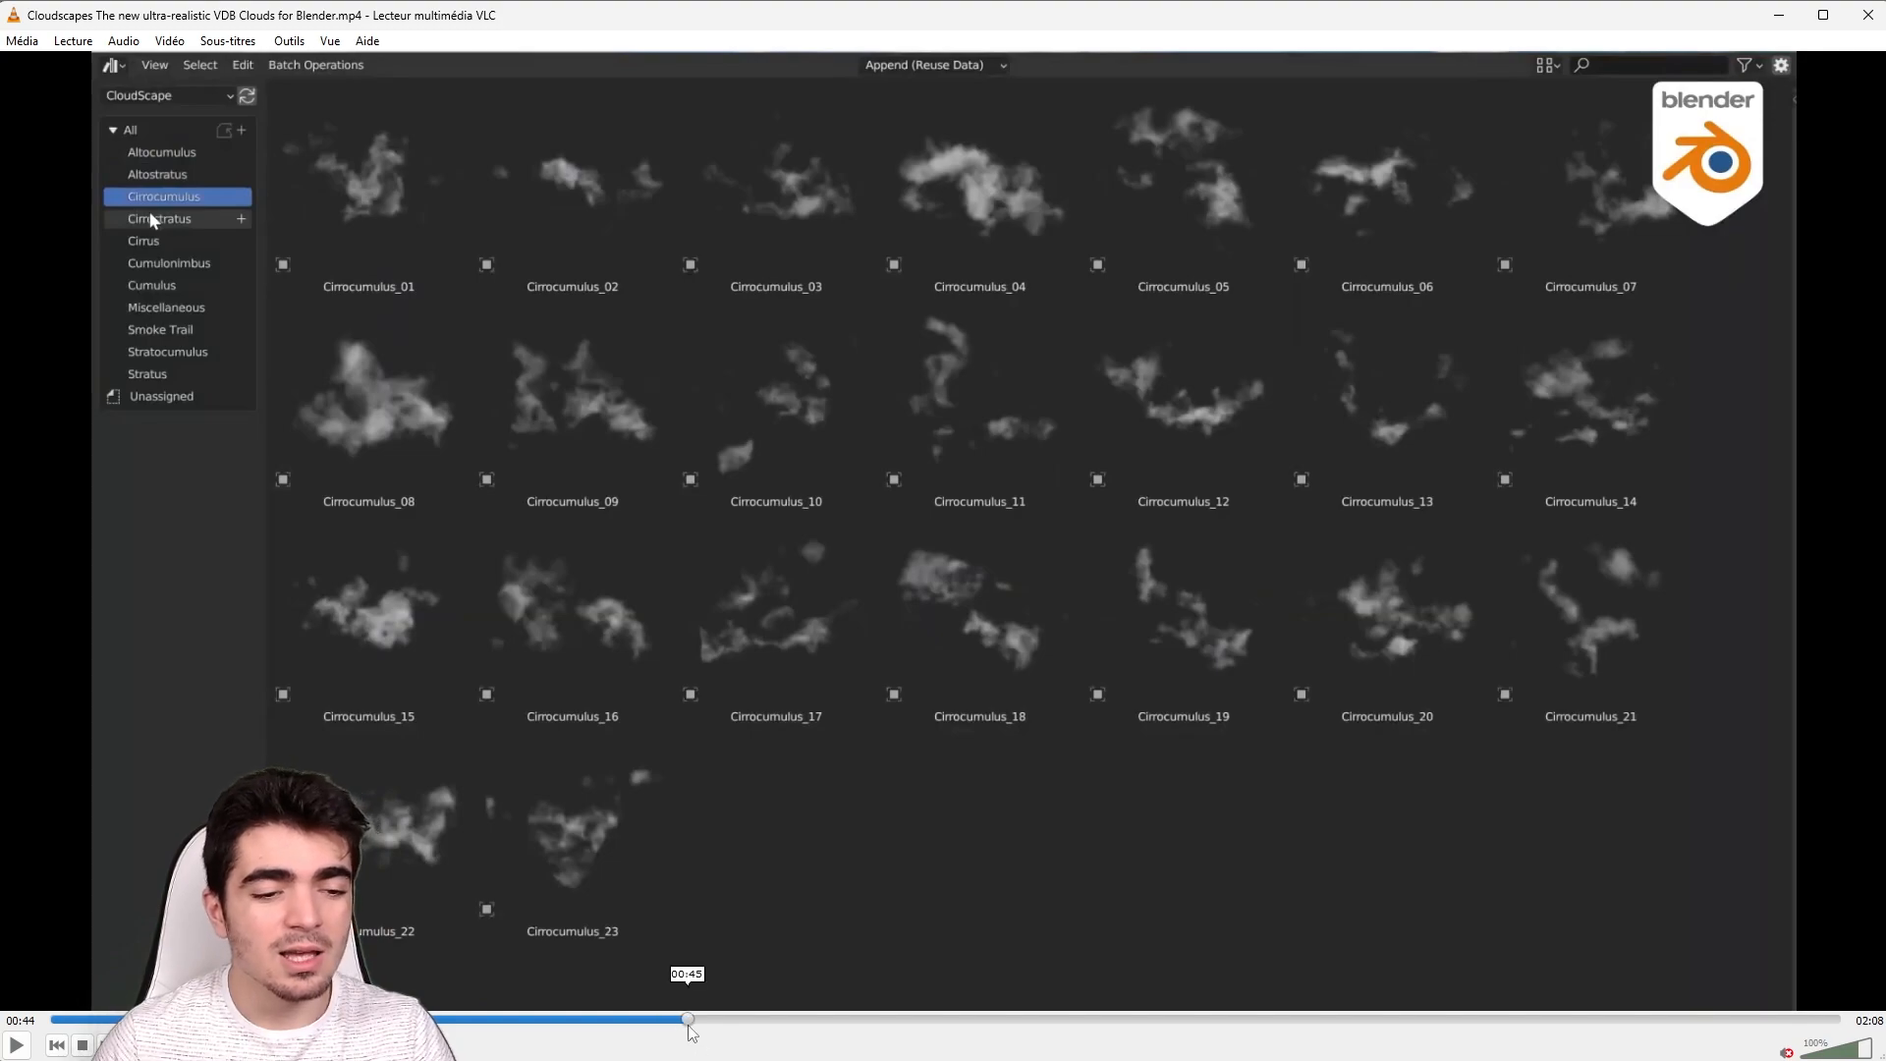
left_click_drag(692, 1032, 765, 1027)
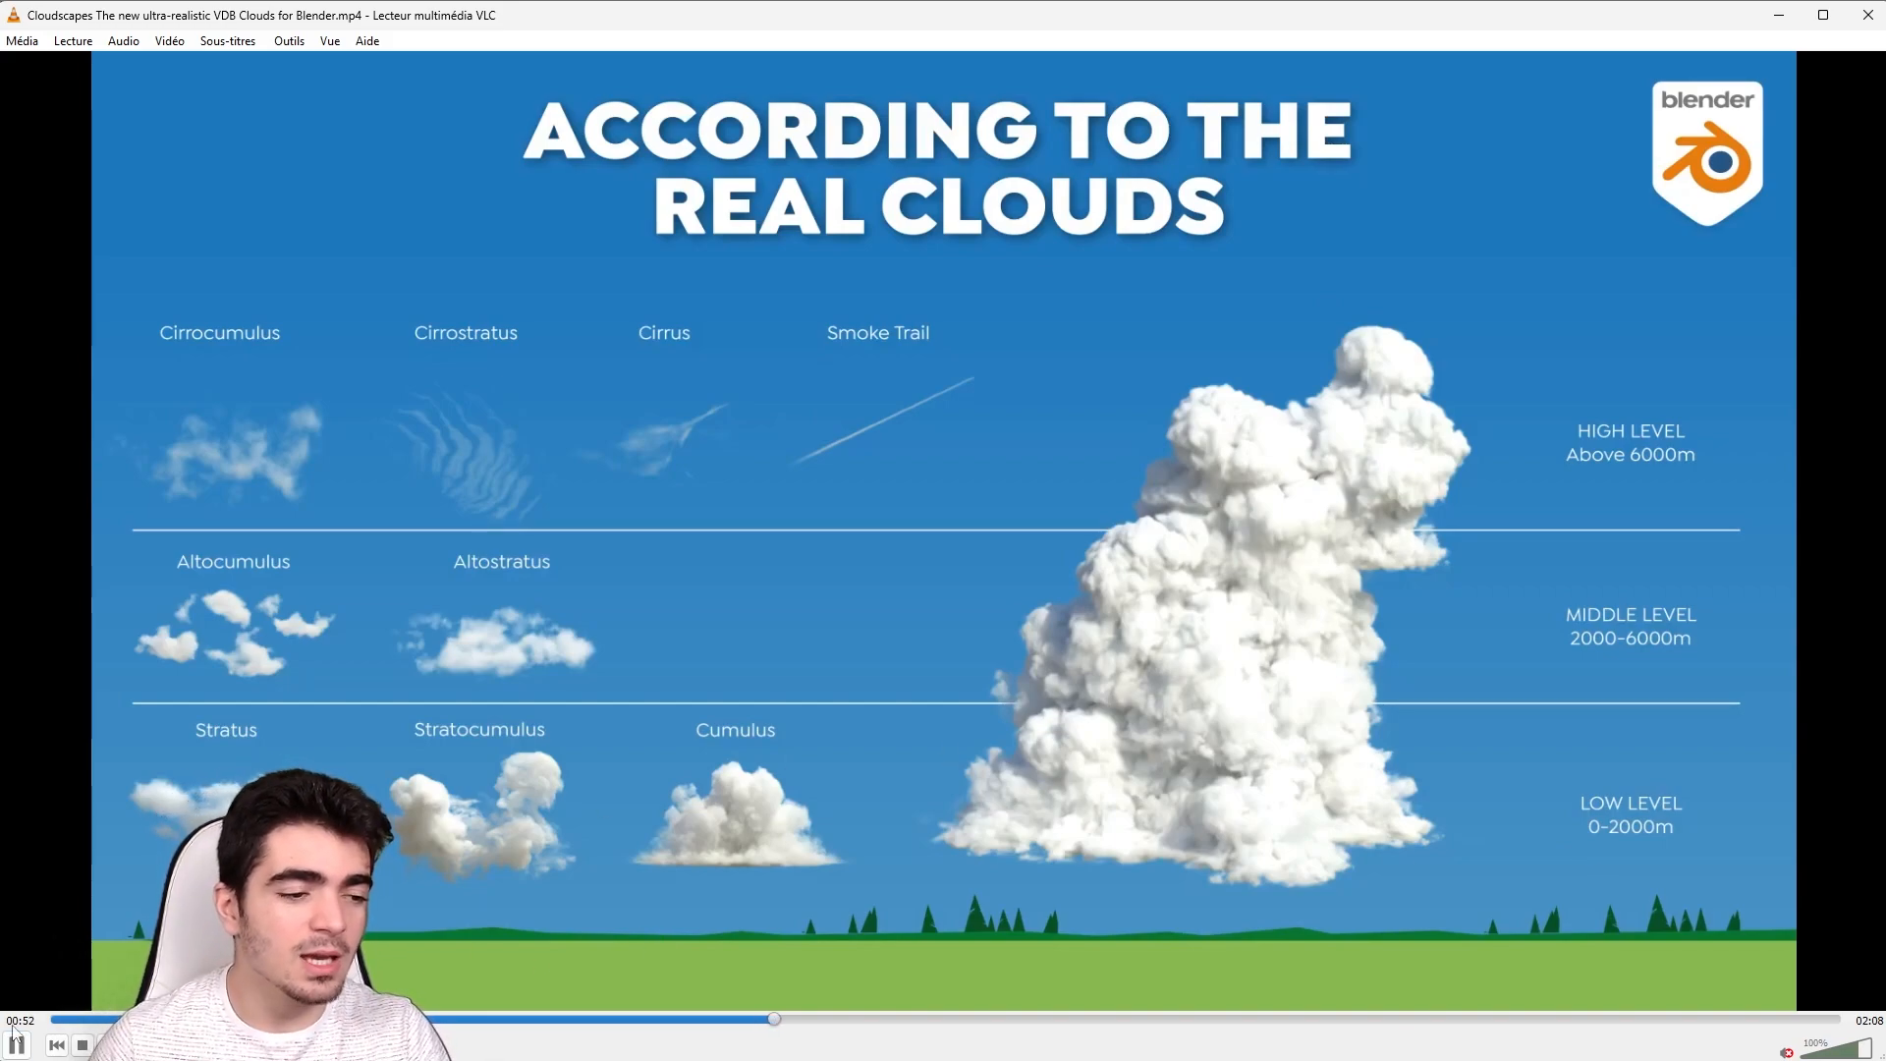
left_click(930, 1020)
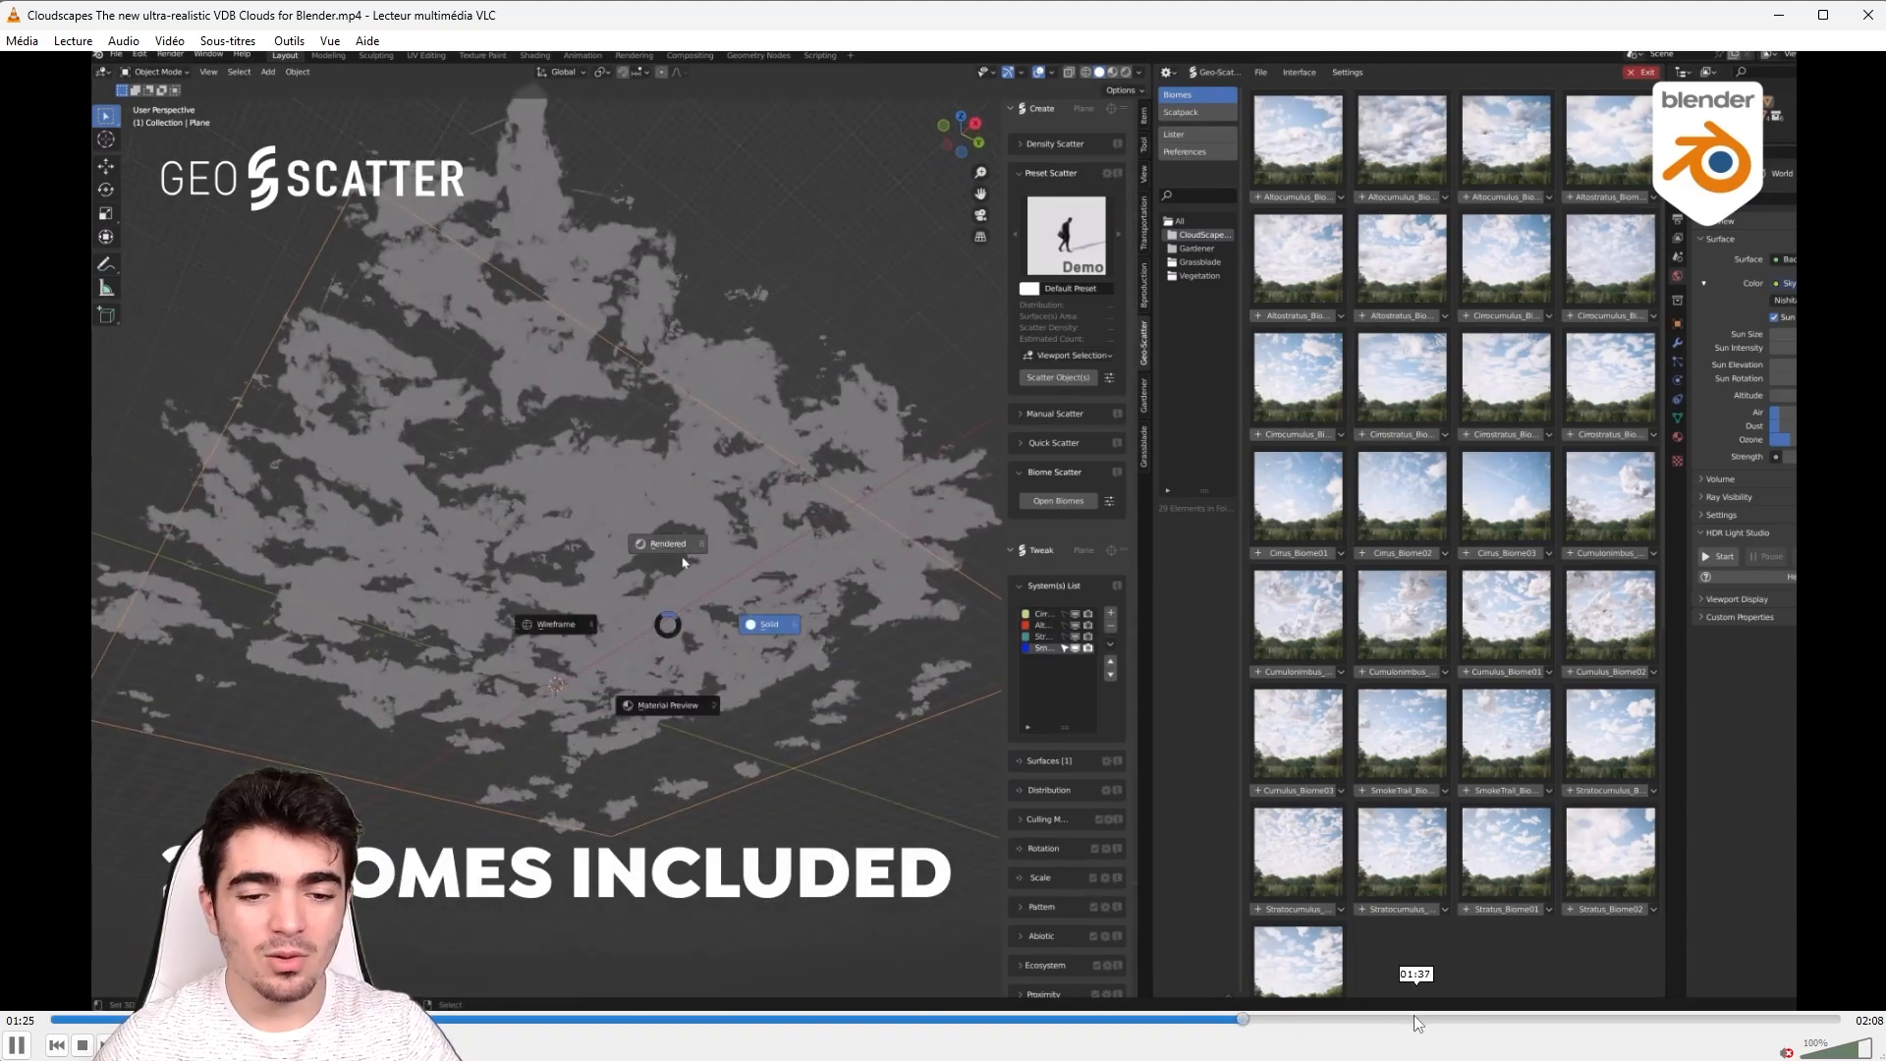
left_click(1344, 1020)
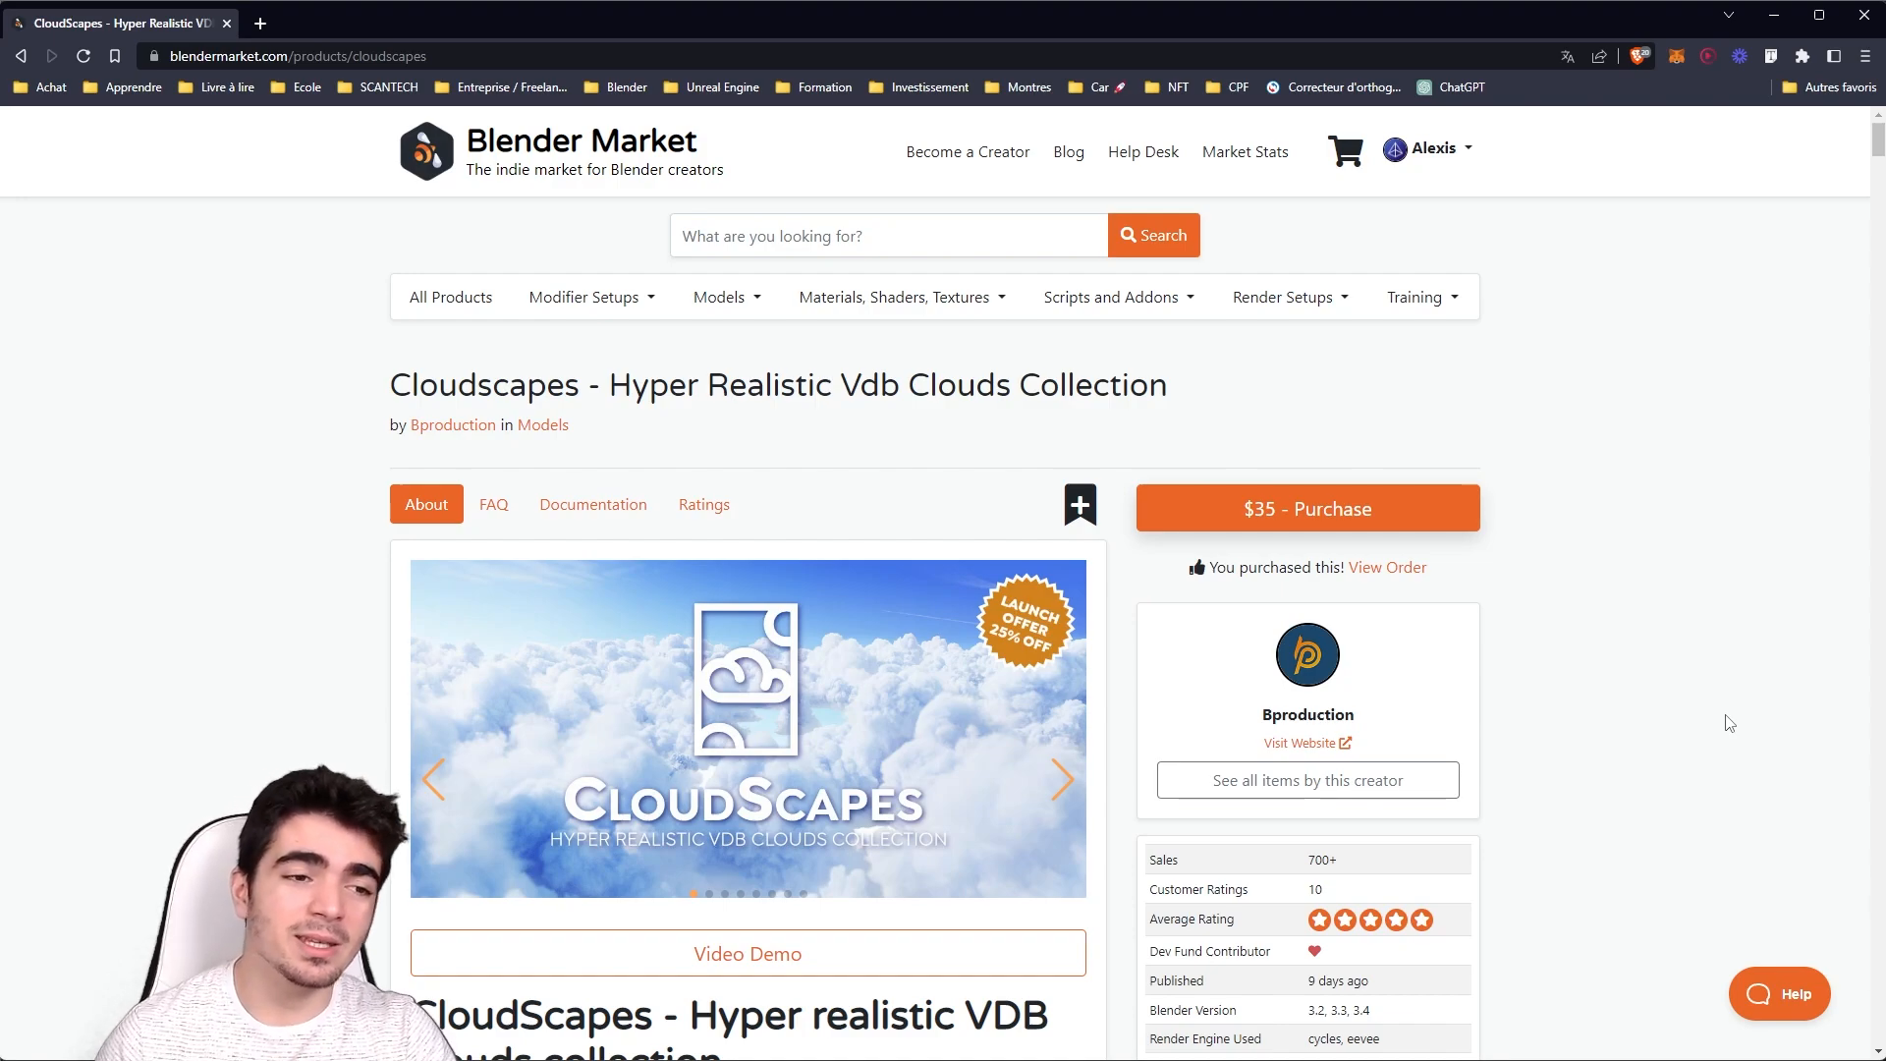
Examine the description, launch offer and sales details on the Cloudscapes product page in the browser
scroll(1115, 735, "down", 1)
scroll(1120, 747, "down", 1)
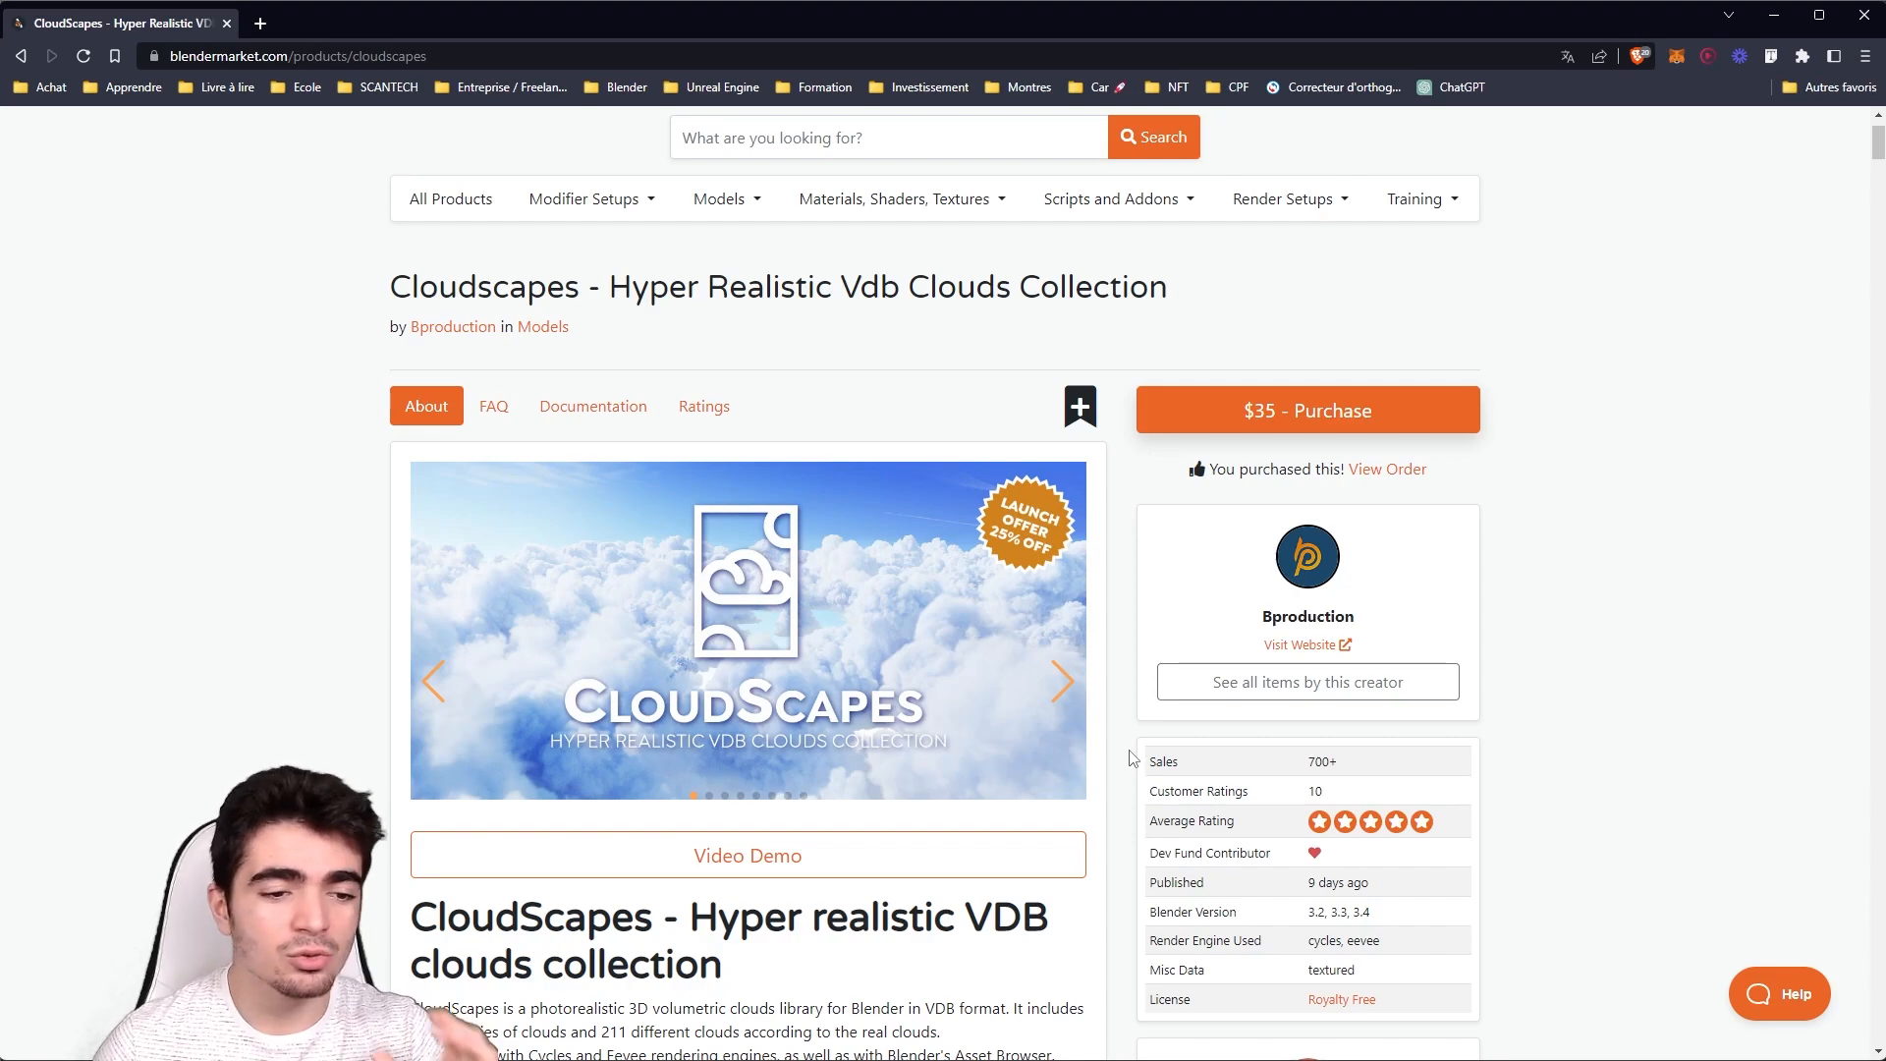
scroll(1129, 723, "down", 2)
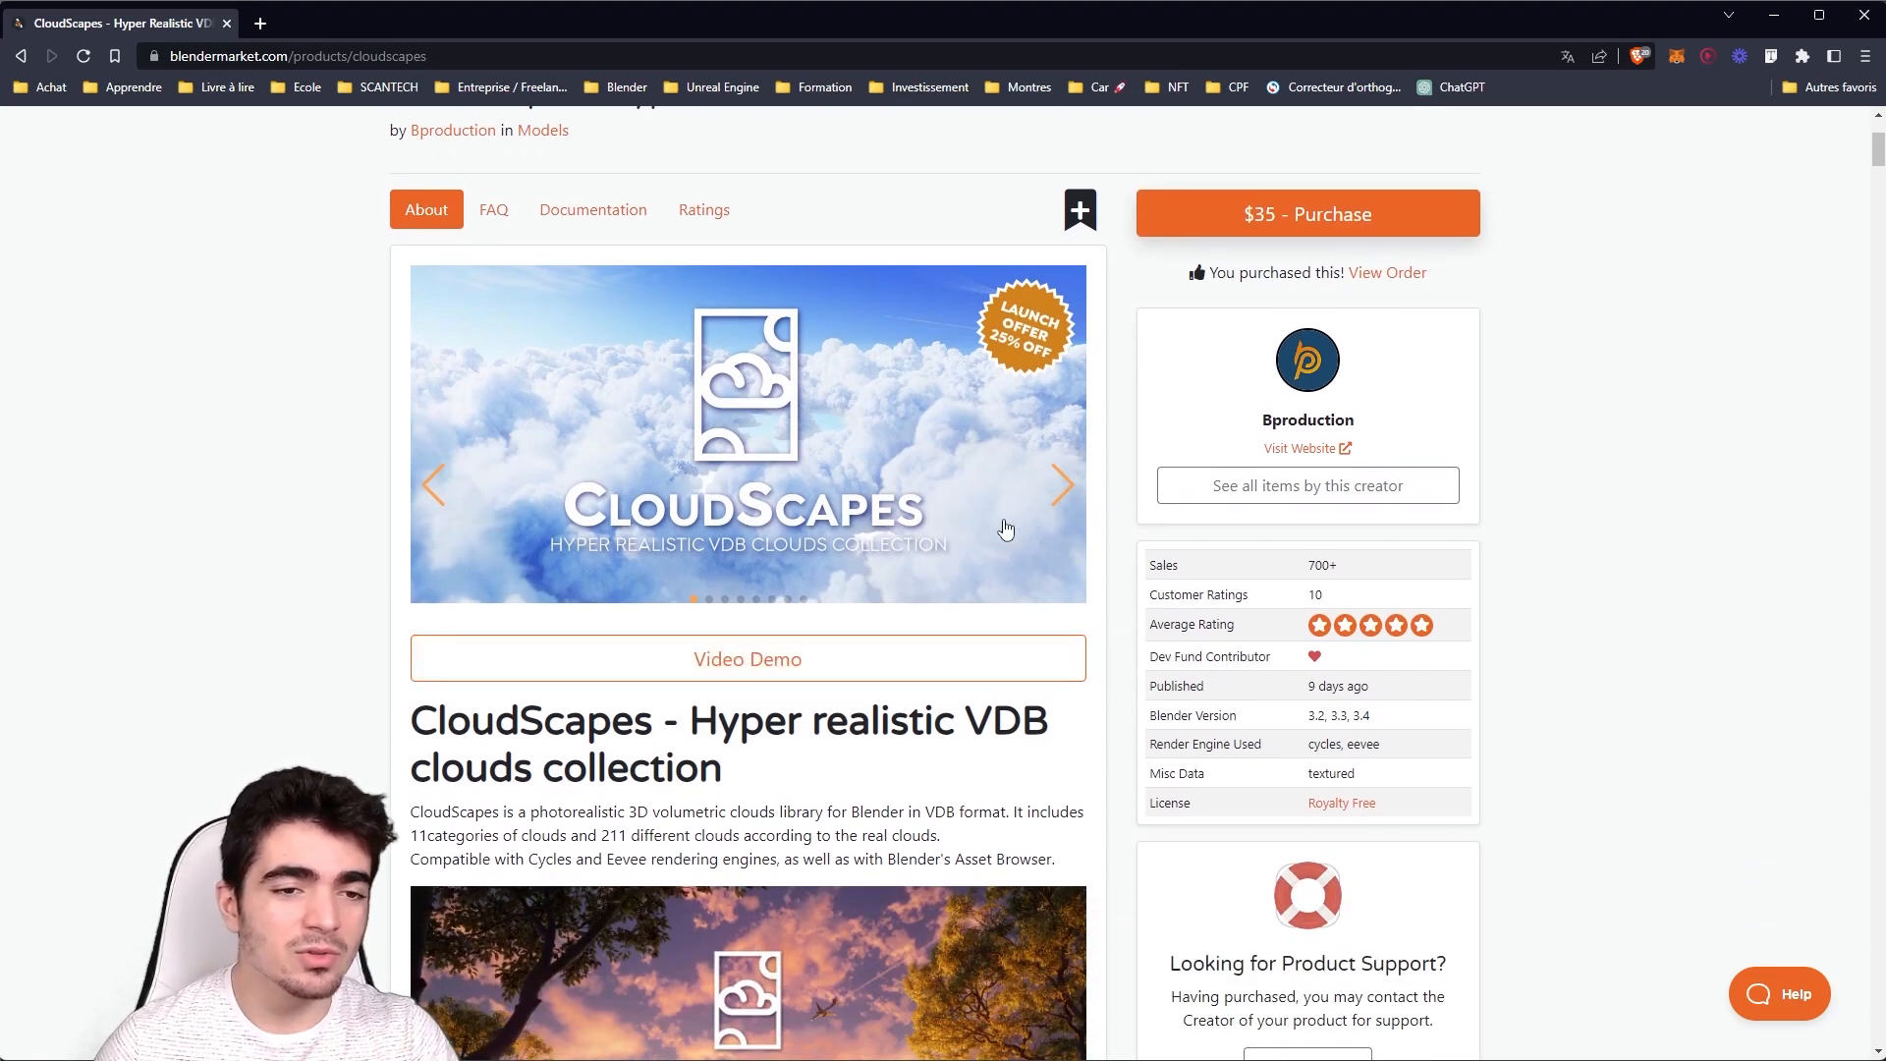
scroll(1108, 692, "down", 5)
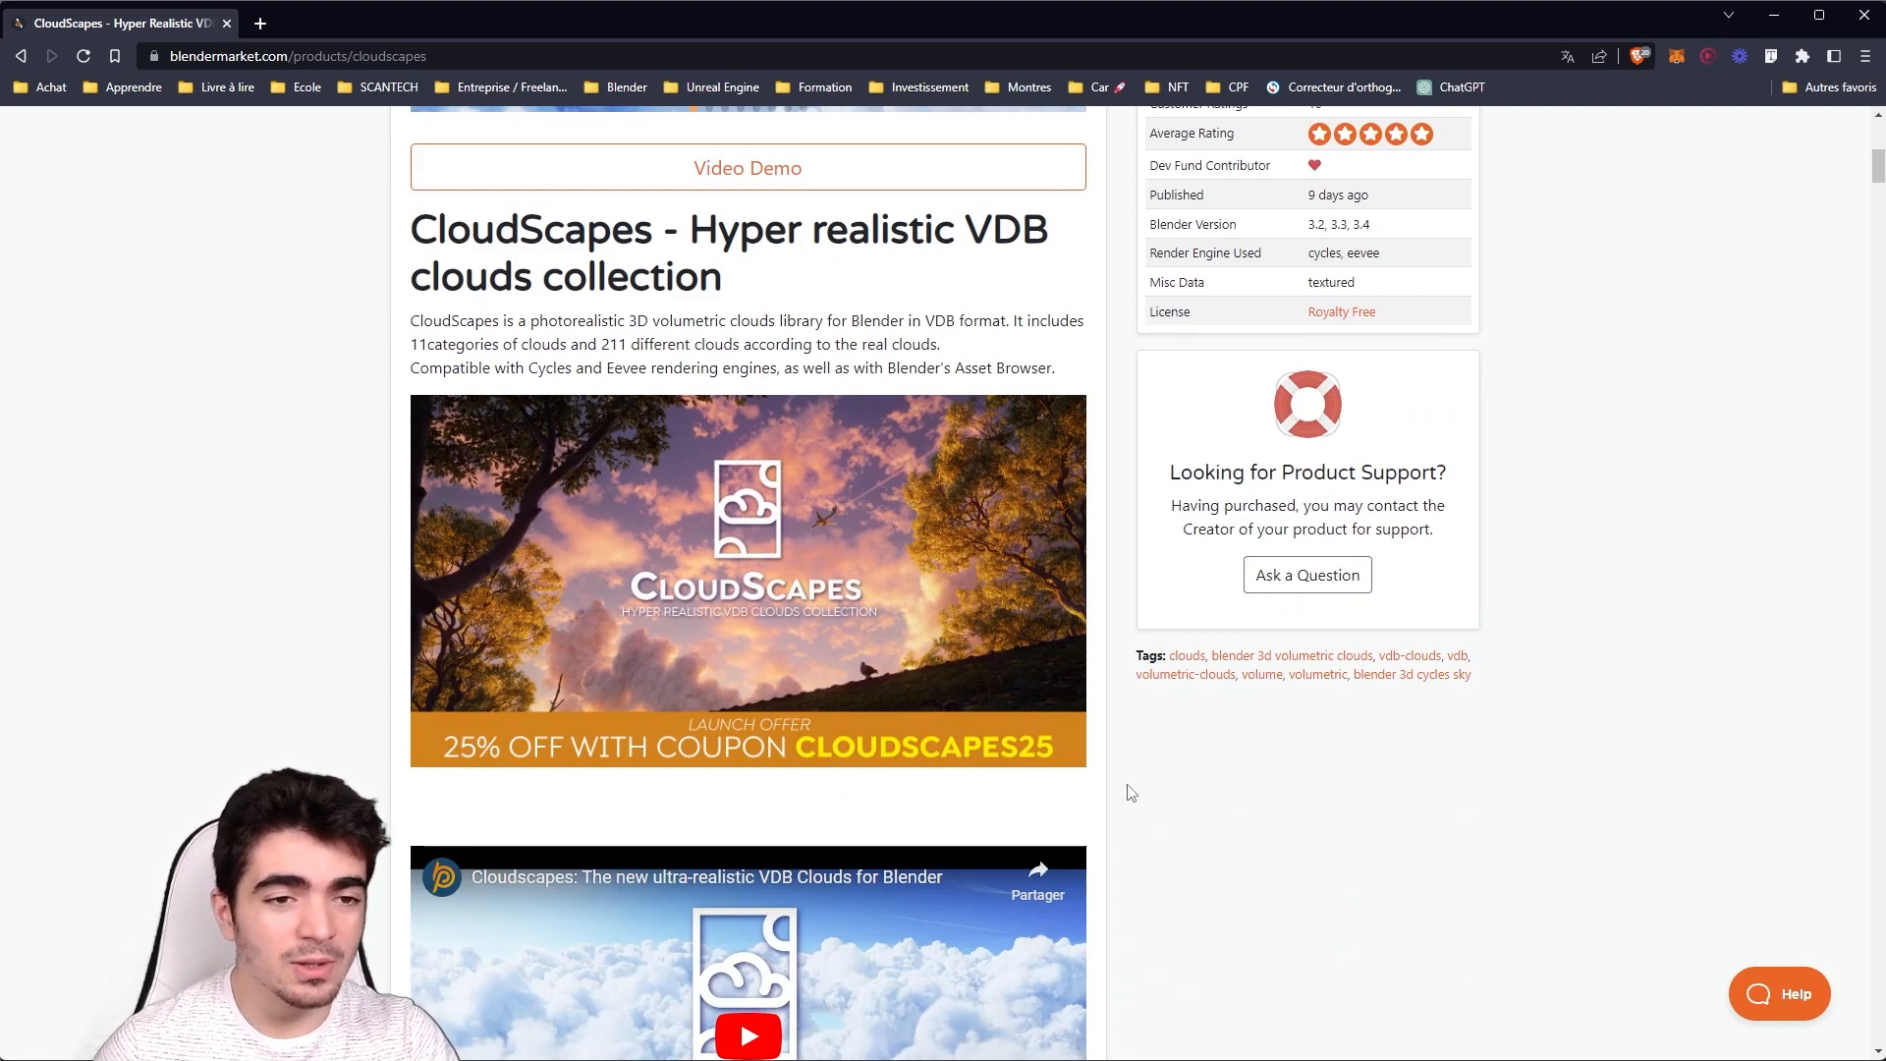
scroll(1507, 737, "down", 8)
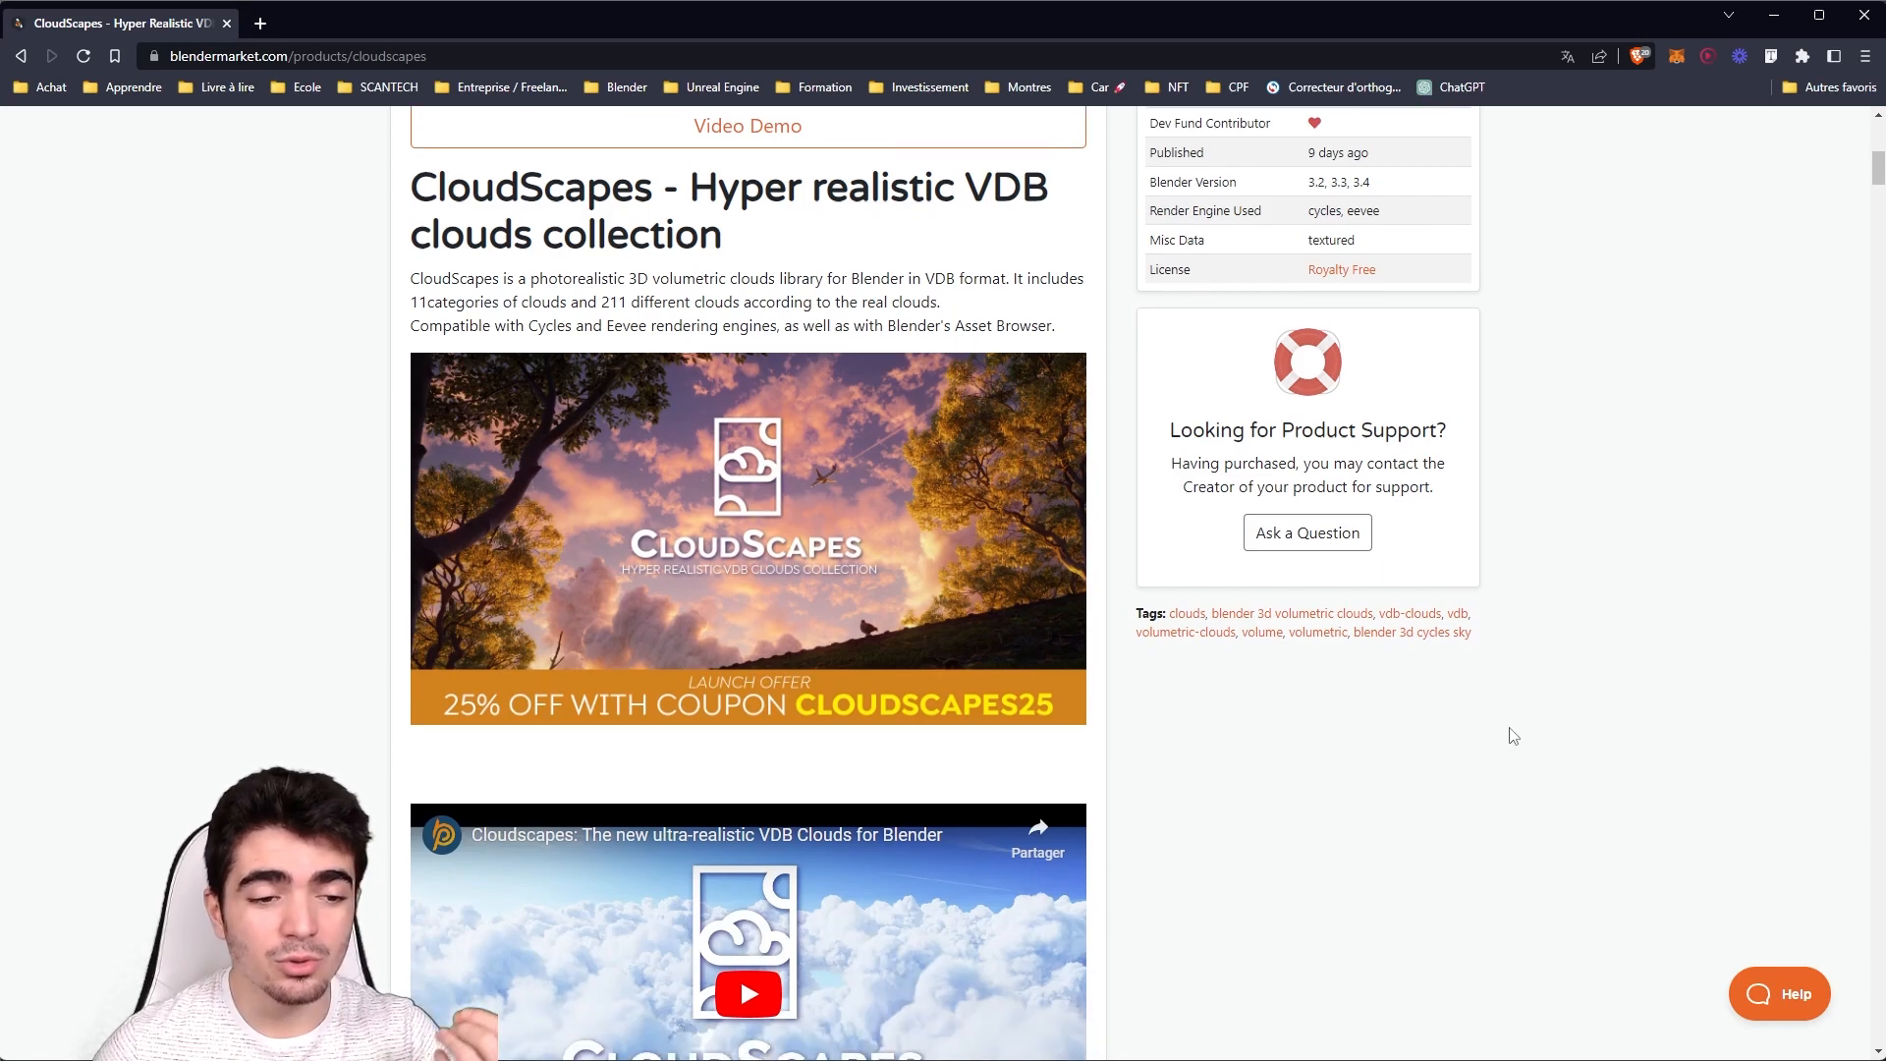
scroll(1386, 847, "up", 10)
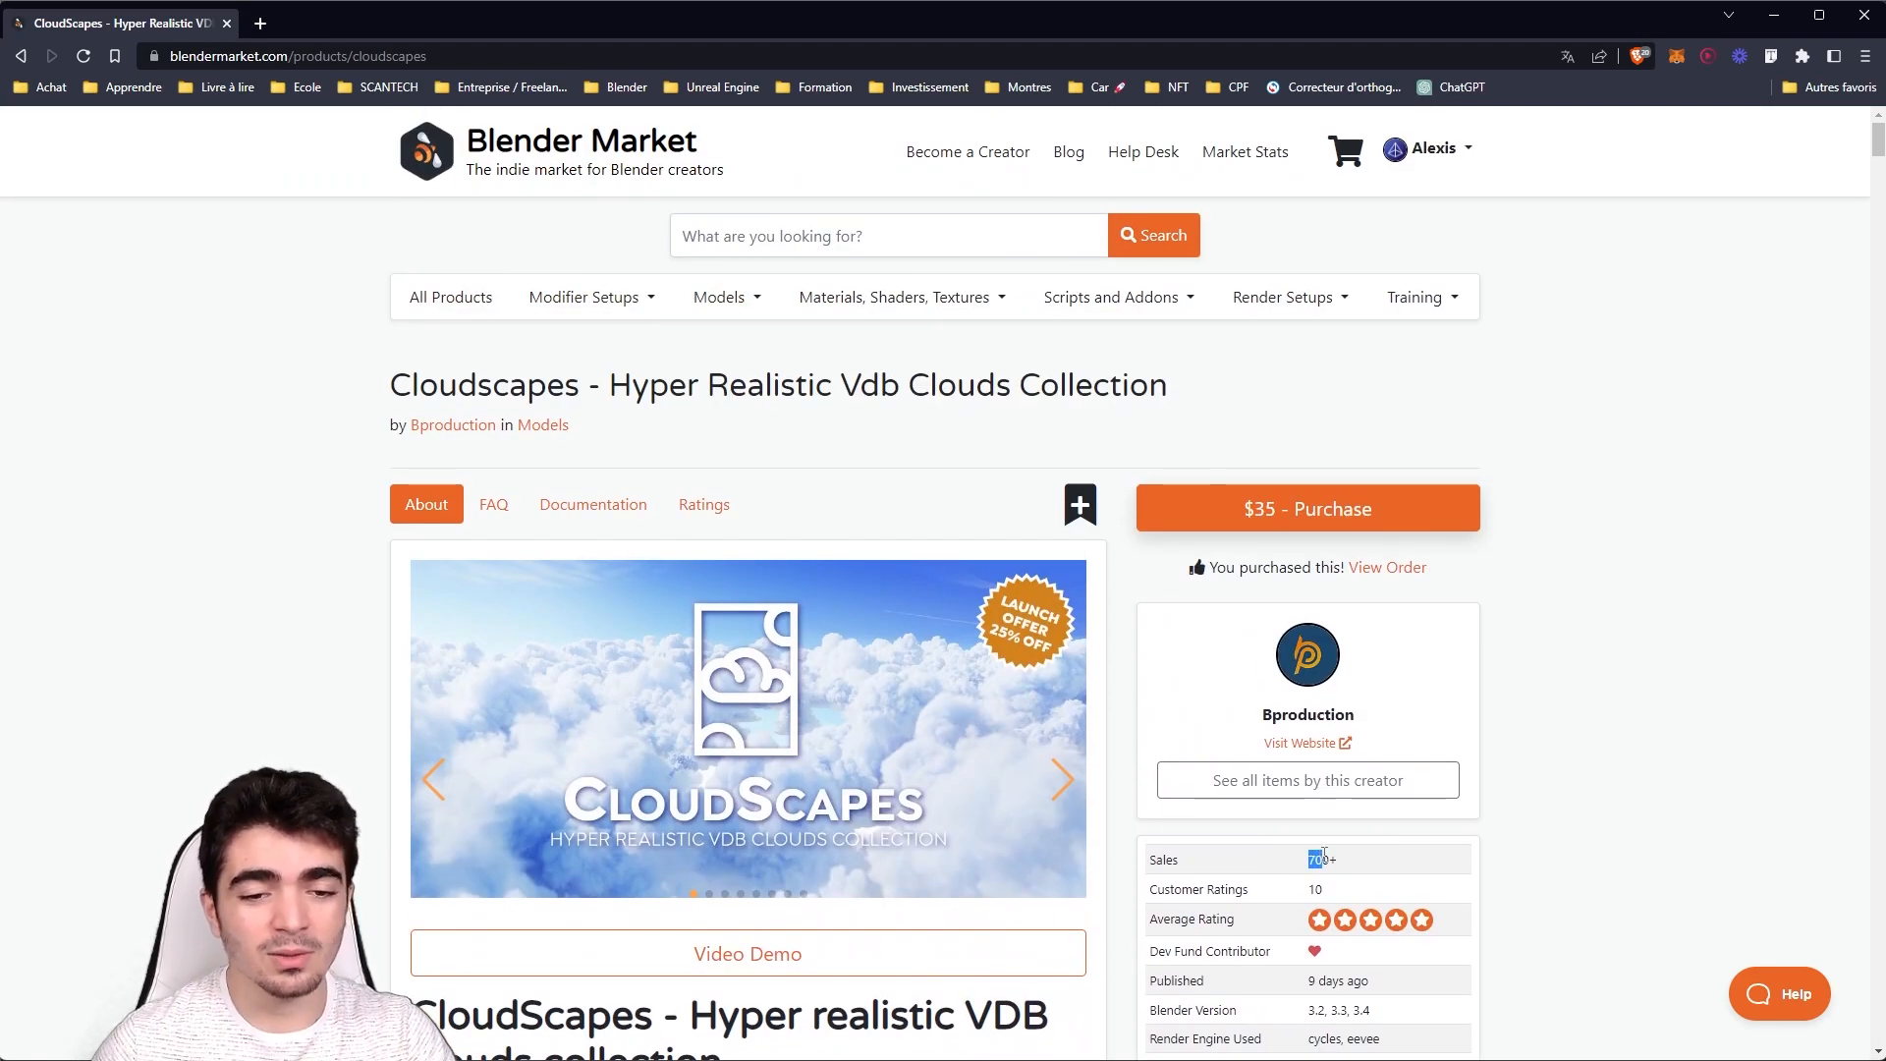
left_click_drag(1323, 855, 1349, 865)
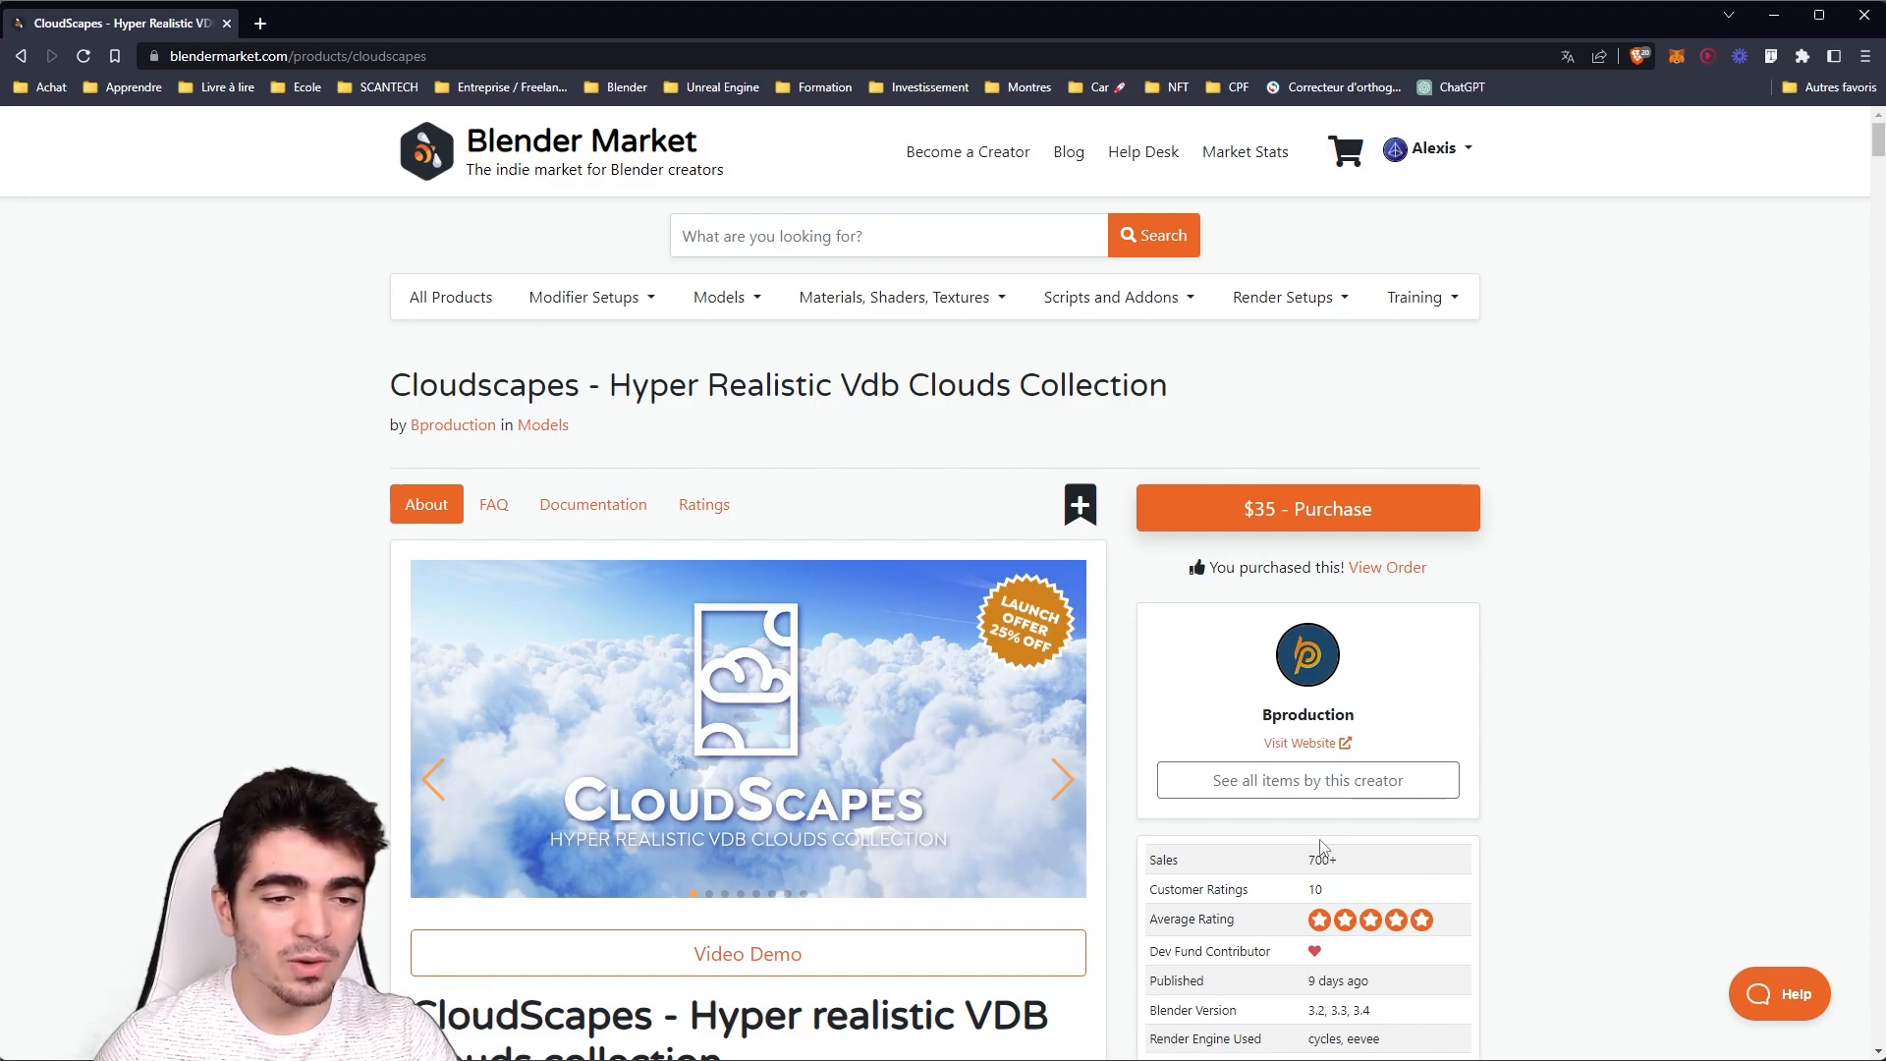
Browse the preview images in the Cloudscapes product gallery
left_click(1062, 782)
left_click(1062, 784)
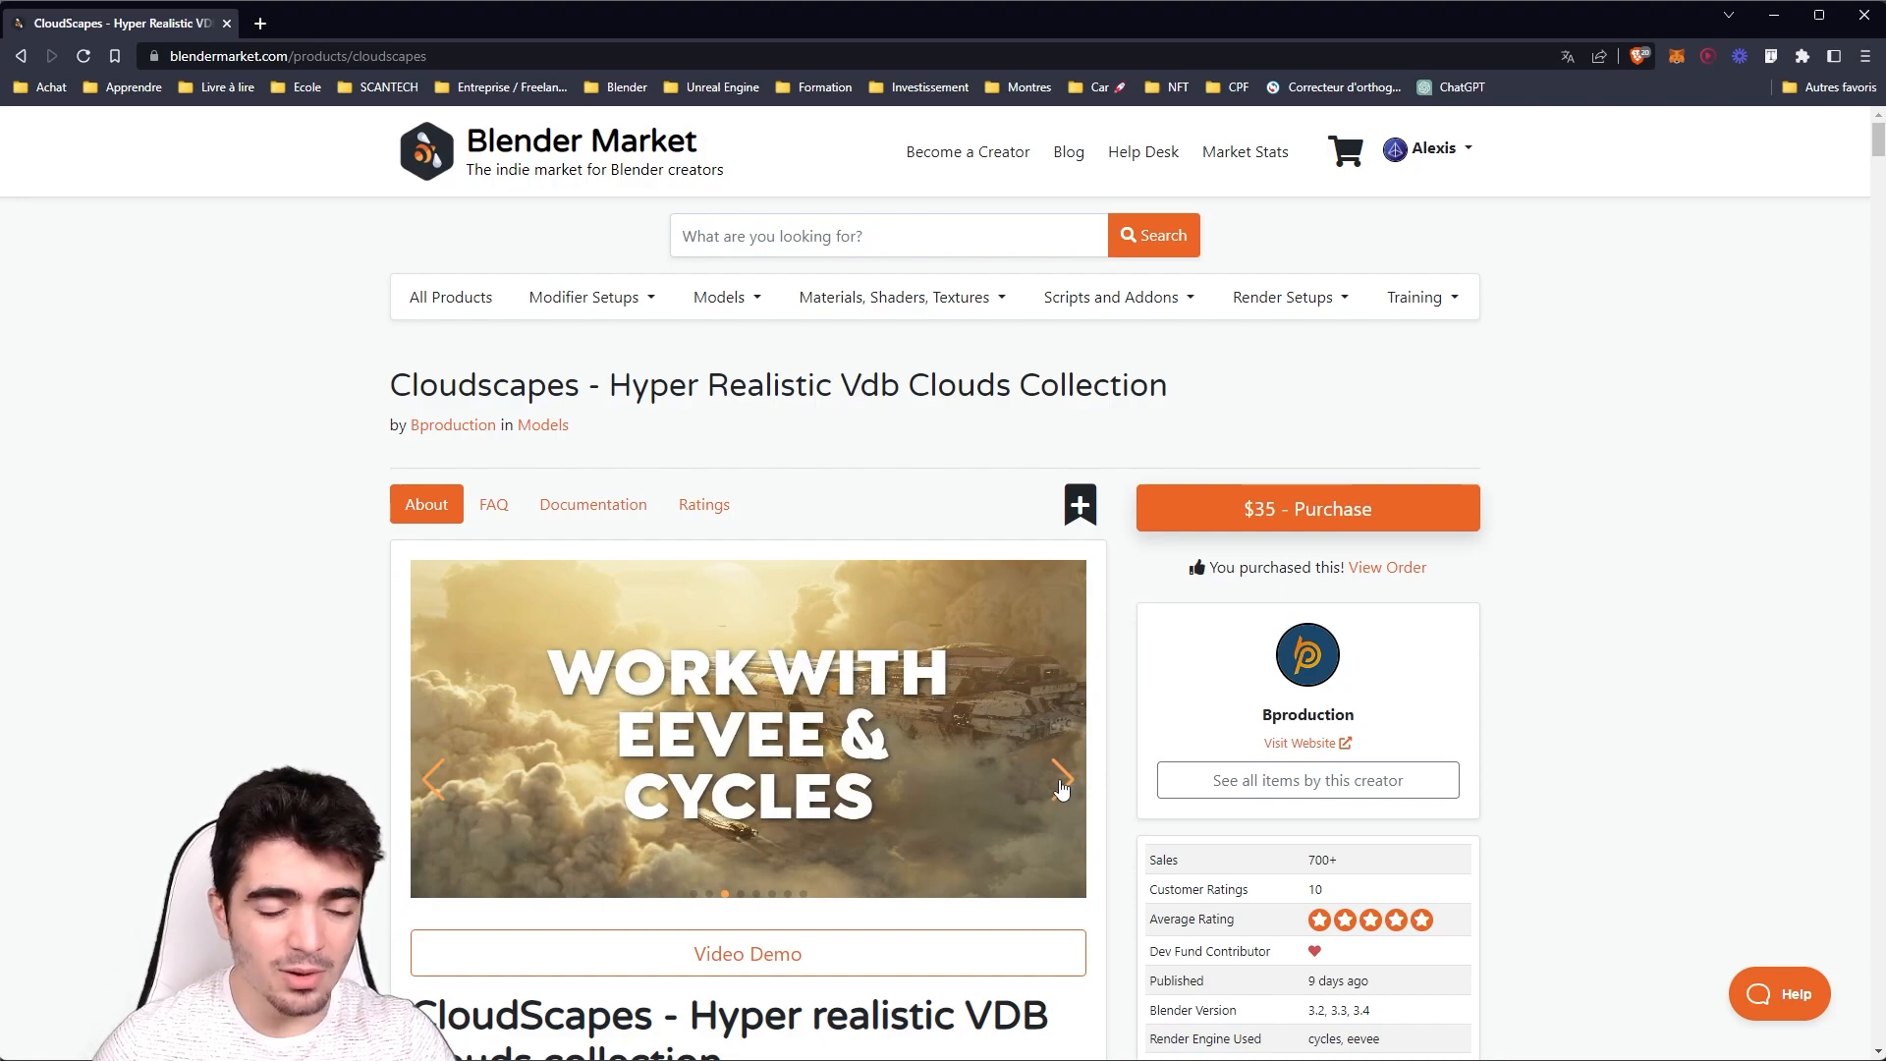
left_click(1062, 782)
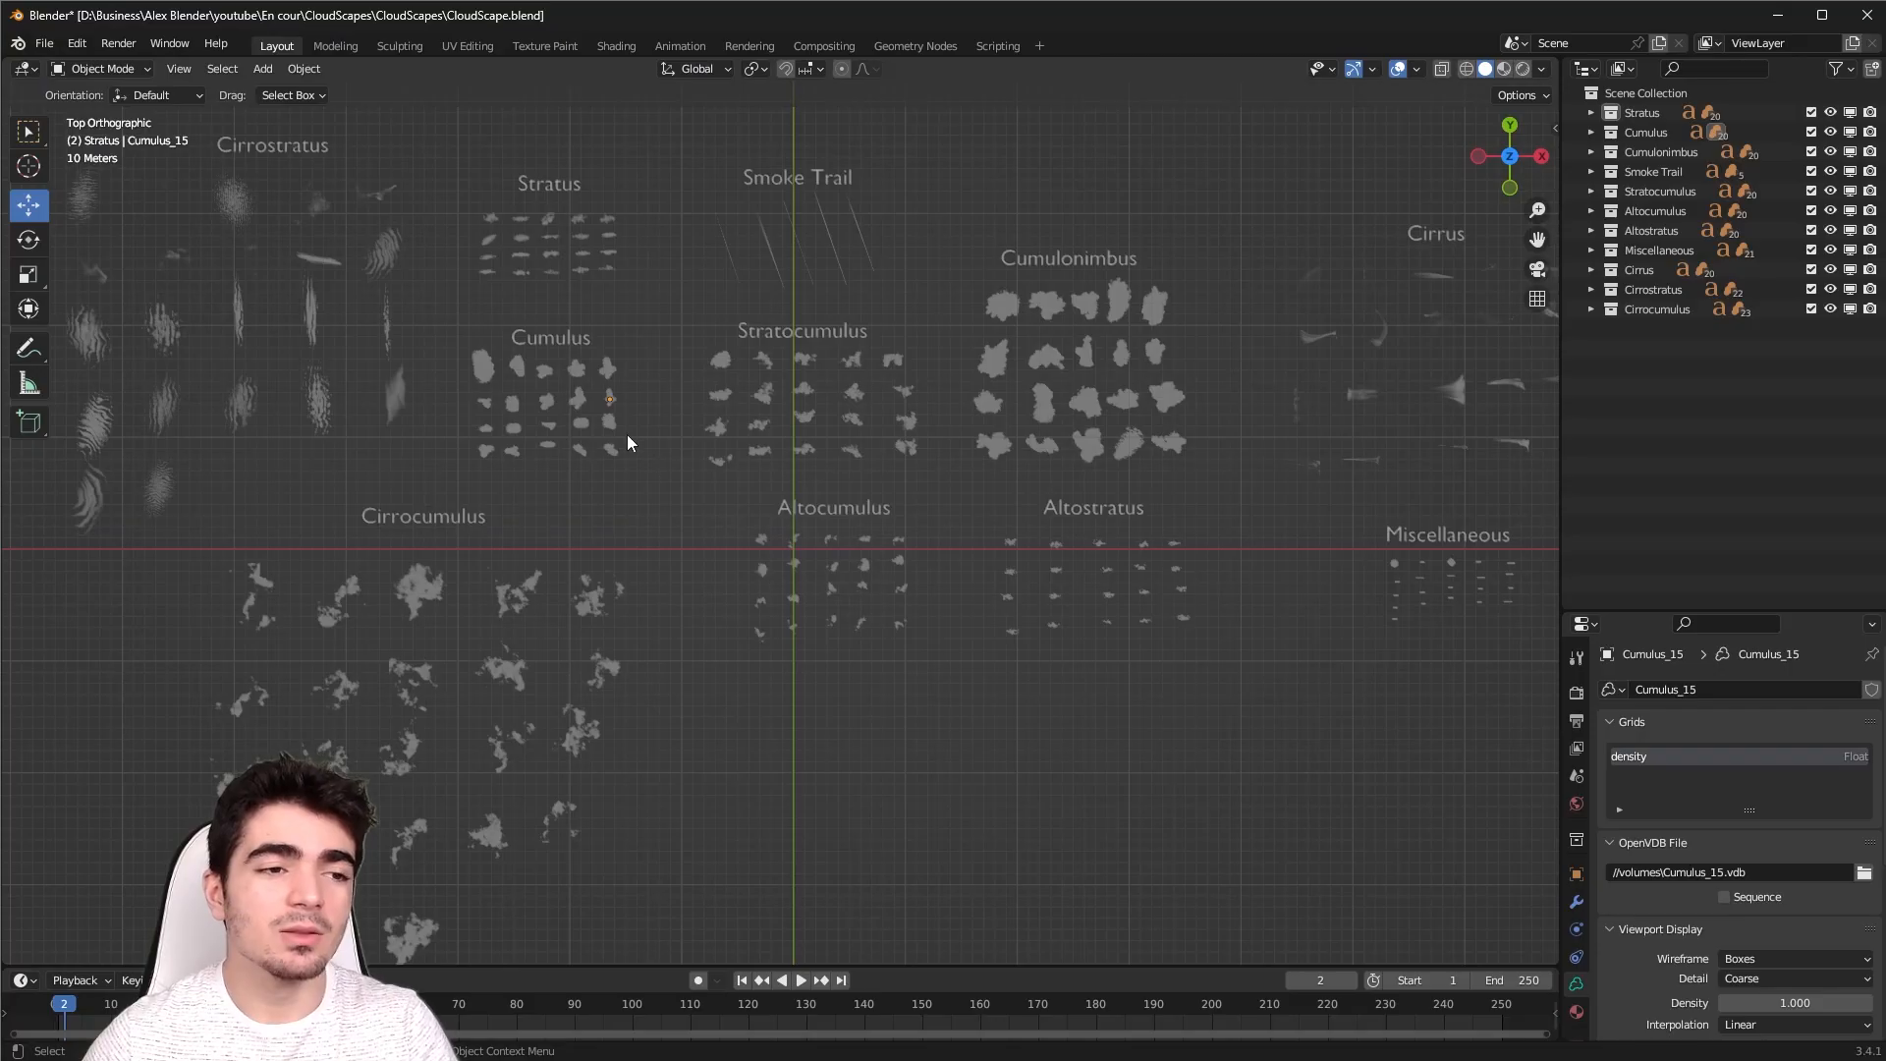
In Blender, examine the cloud categories of the CloudScape.blend scene and inspect the cirrostratus_18 volume in the Cirrostratus group
scroll(626, 447, "down", 2)
scroll(952, 541, "up", 1)
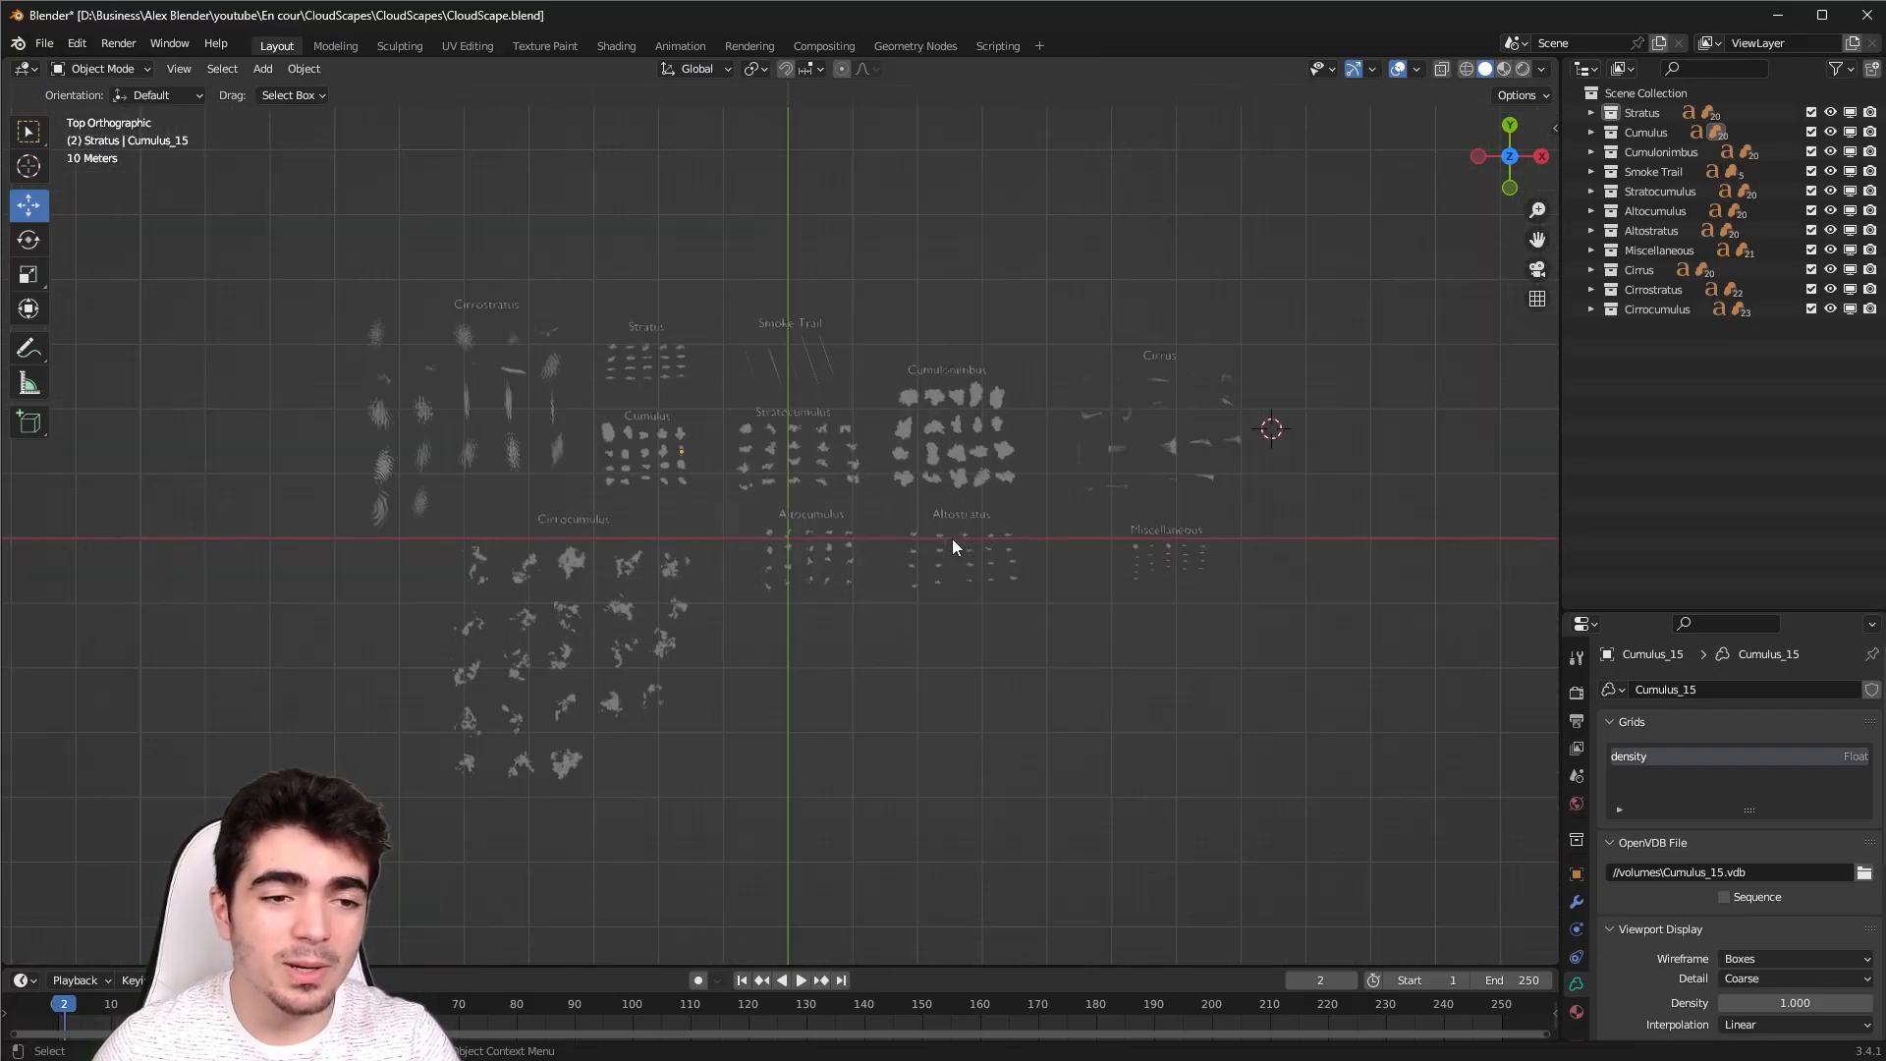
scroll(952, 541, "up", 2)
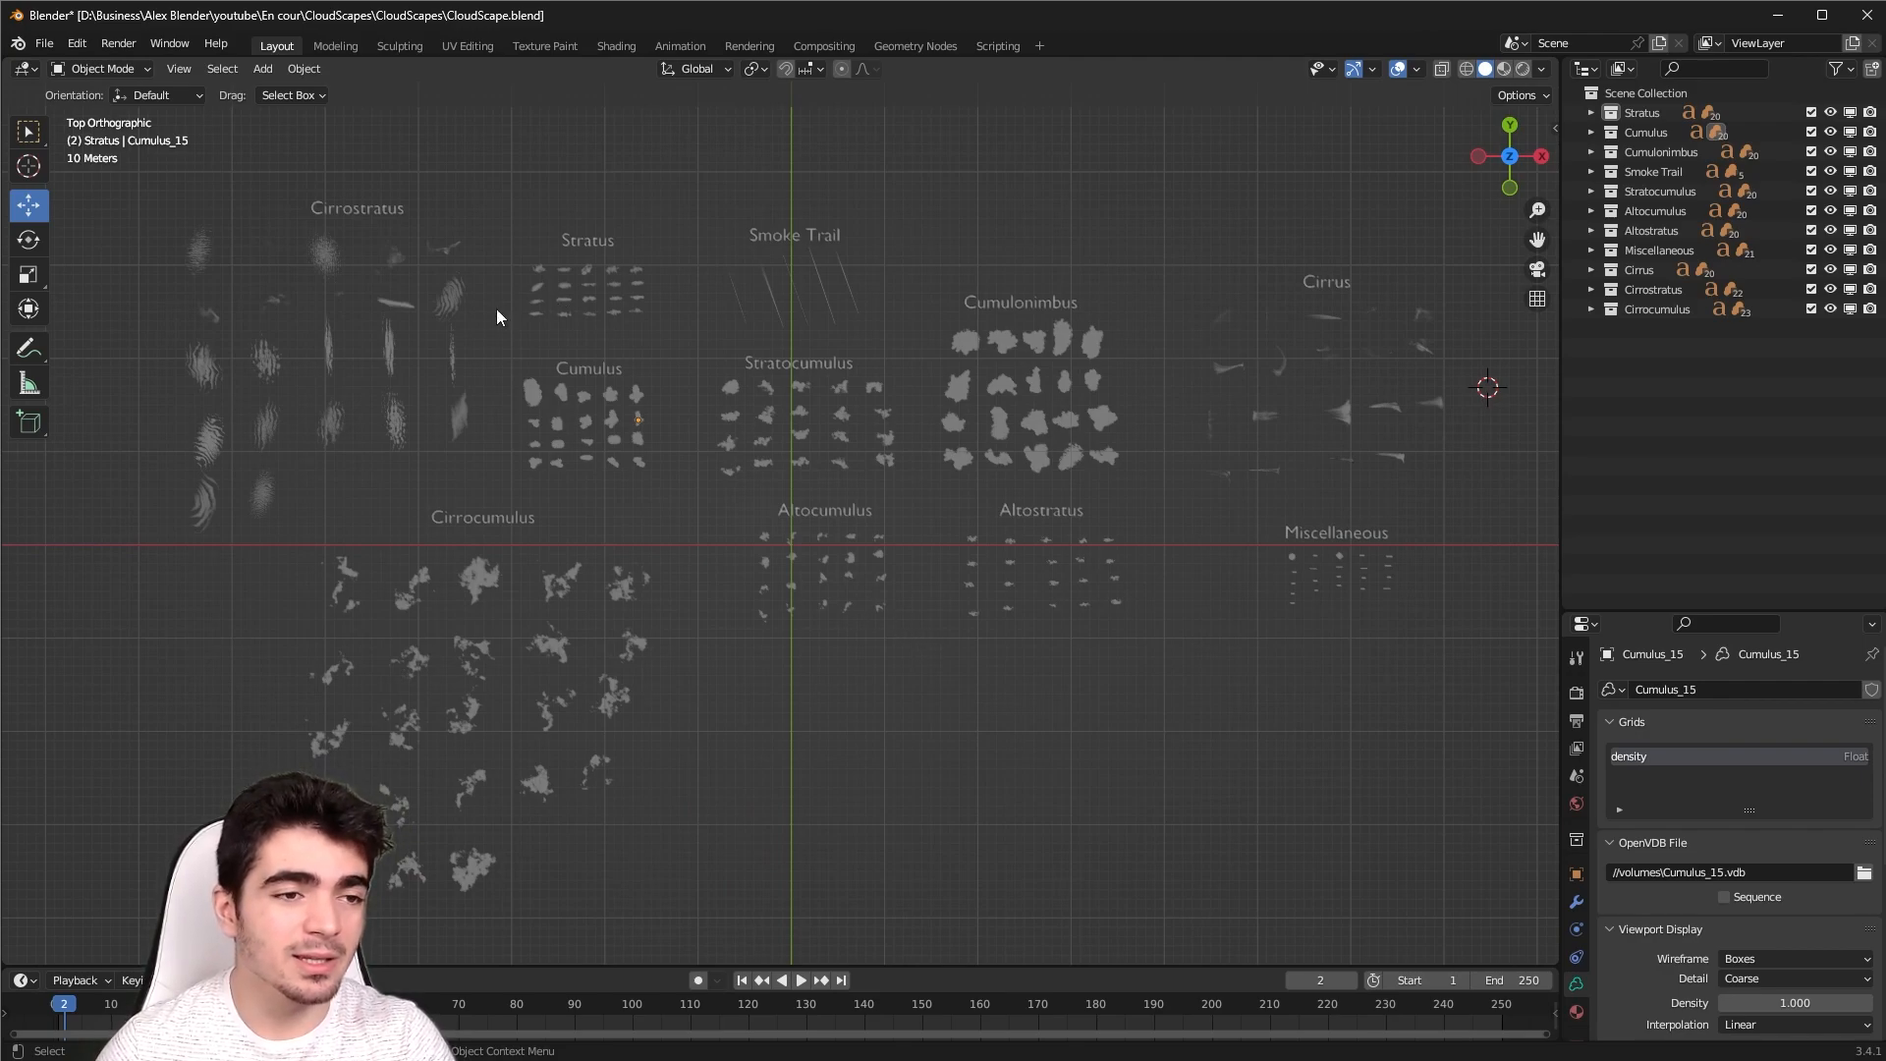
middle_click_drag(581, 379, 983, 572, "shift")
scroll(766, 474, "up", 4)
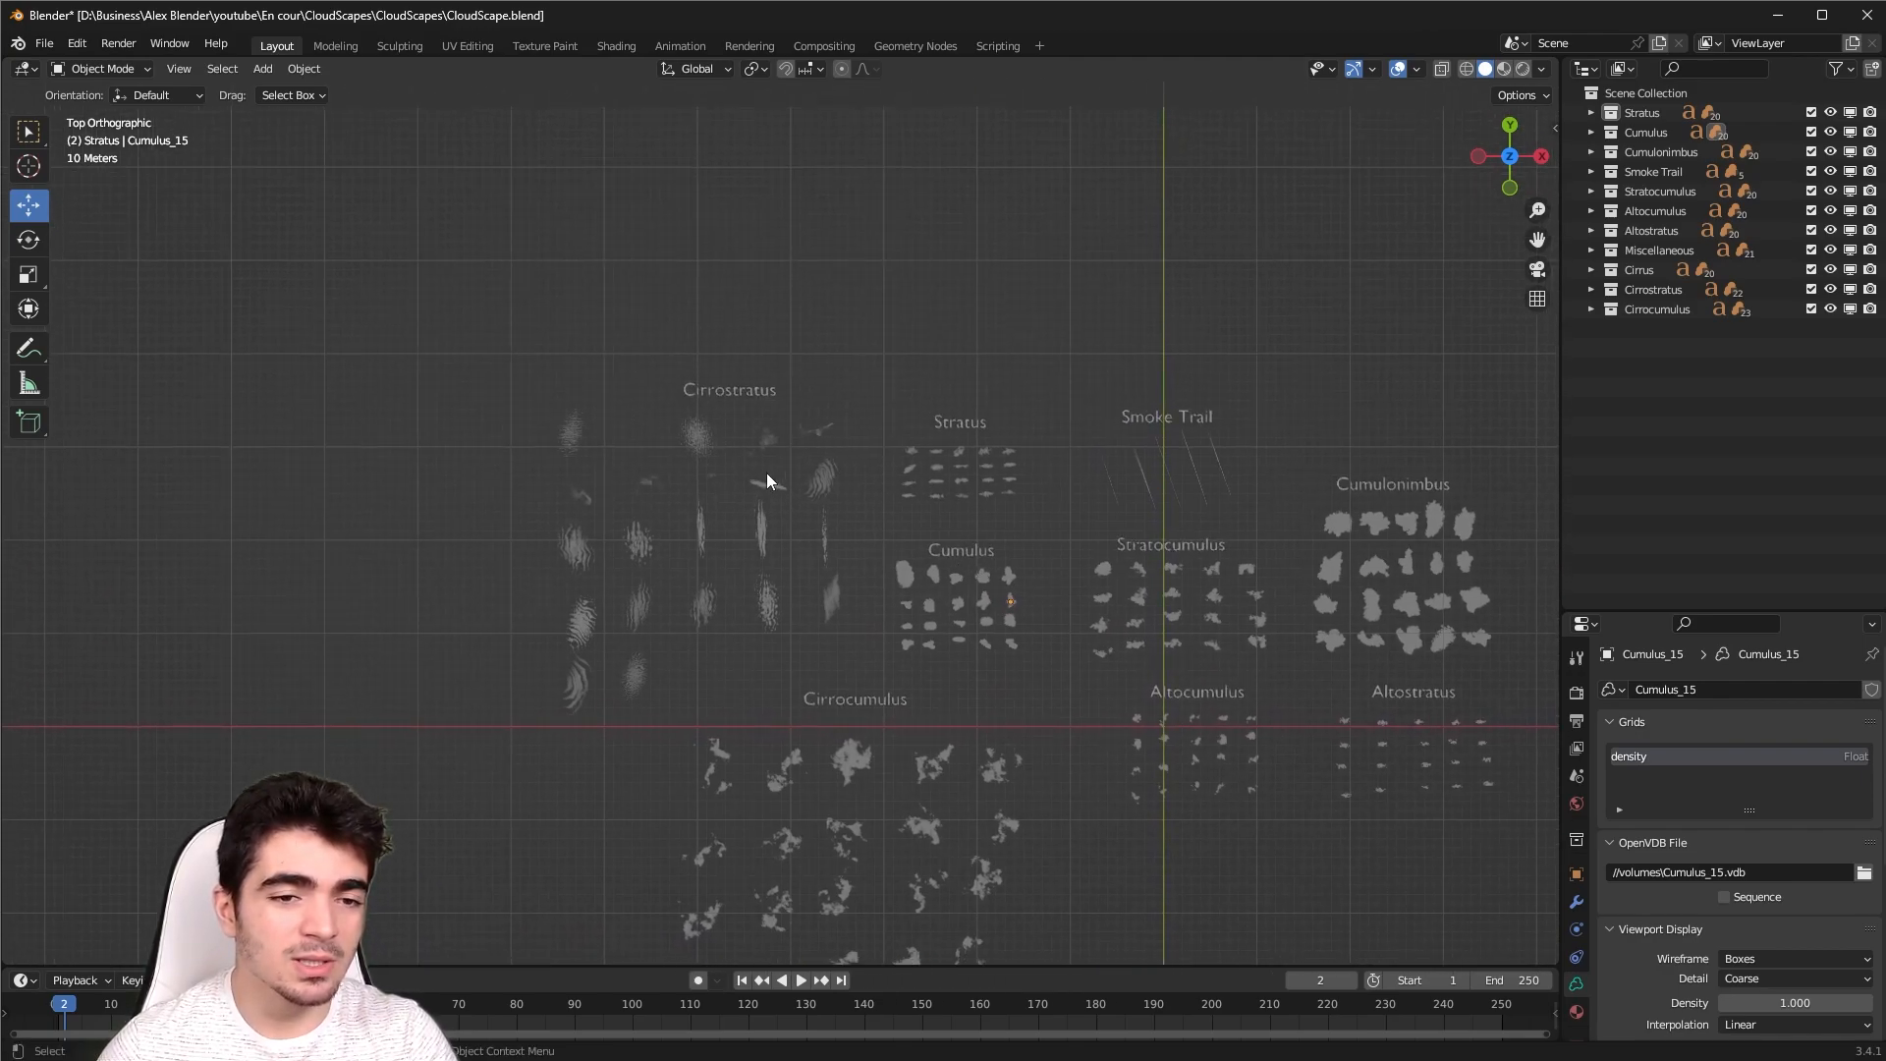
left_click(662, 305)
scroll(639, 587, "up", 3)
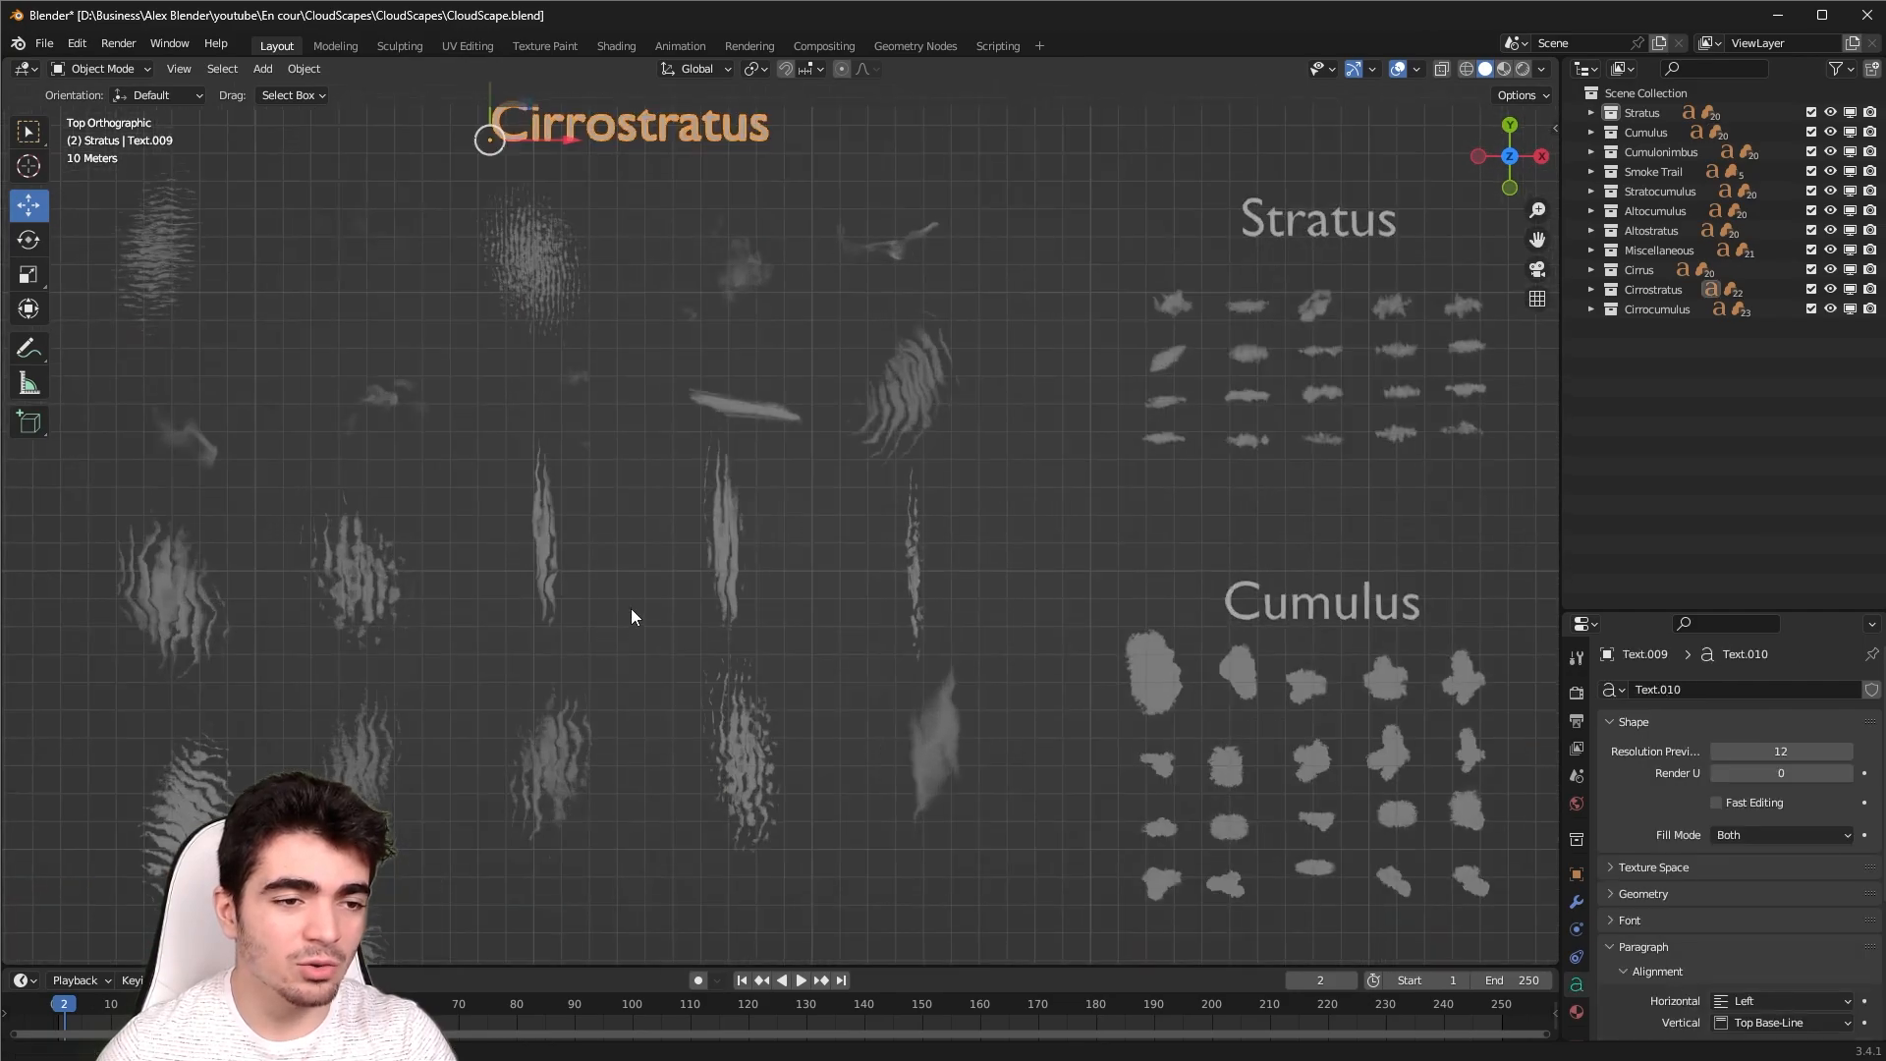
middle_click_drag(631, 609, 756, 543, "shift")
left_click(499, 519)
middle_click_drag(499, 519, 934, 597)
Examine the Cumulus, Stratocumulus, Cumulonimbus and Smoke Trail groups in perspective
scroll(933, 597, "down", 6)
middle_click_drag(1045, 624, 592, 391, "shift")
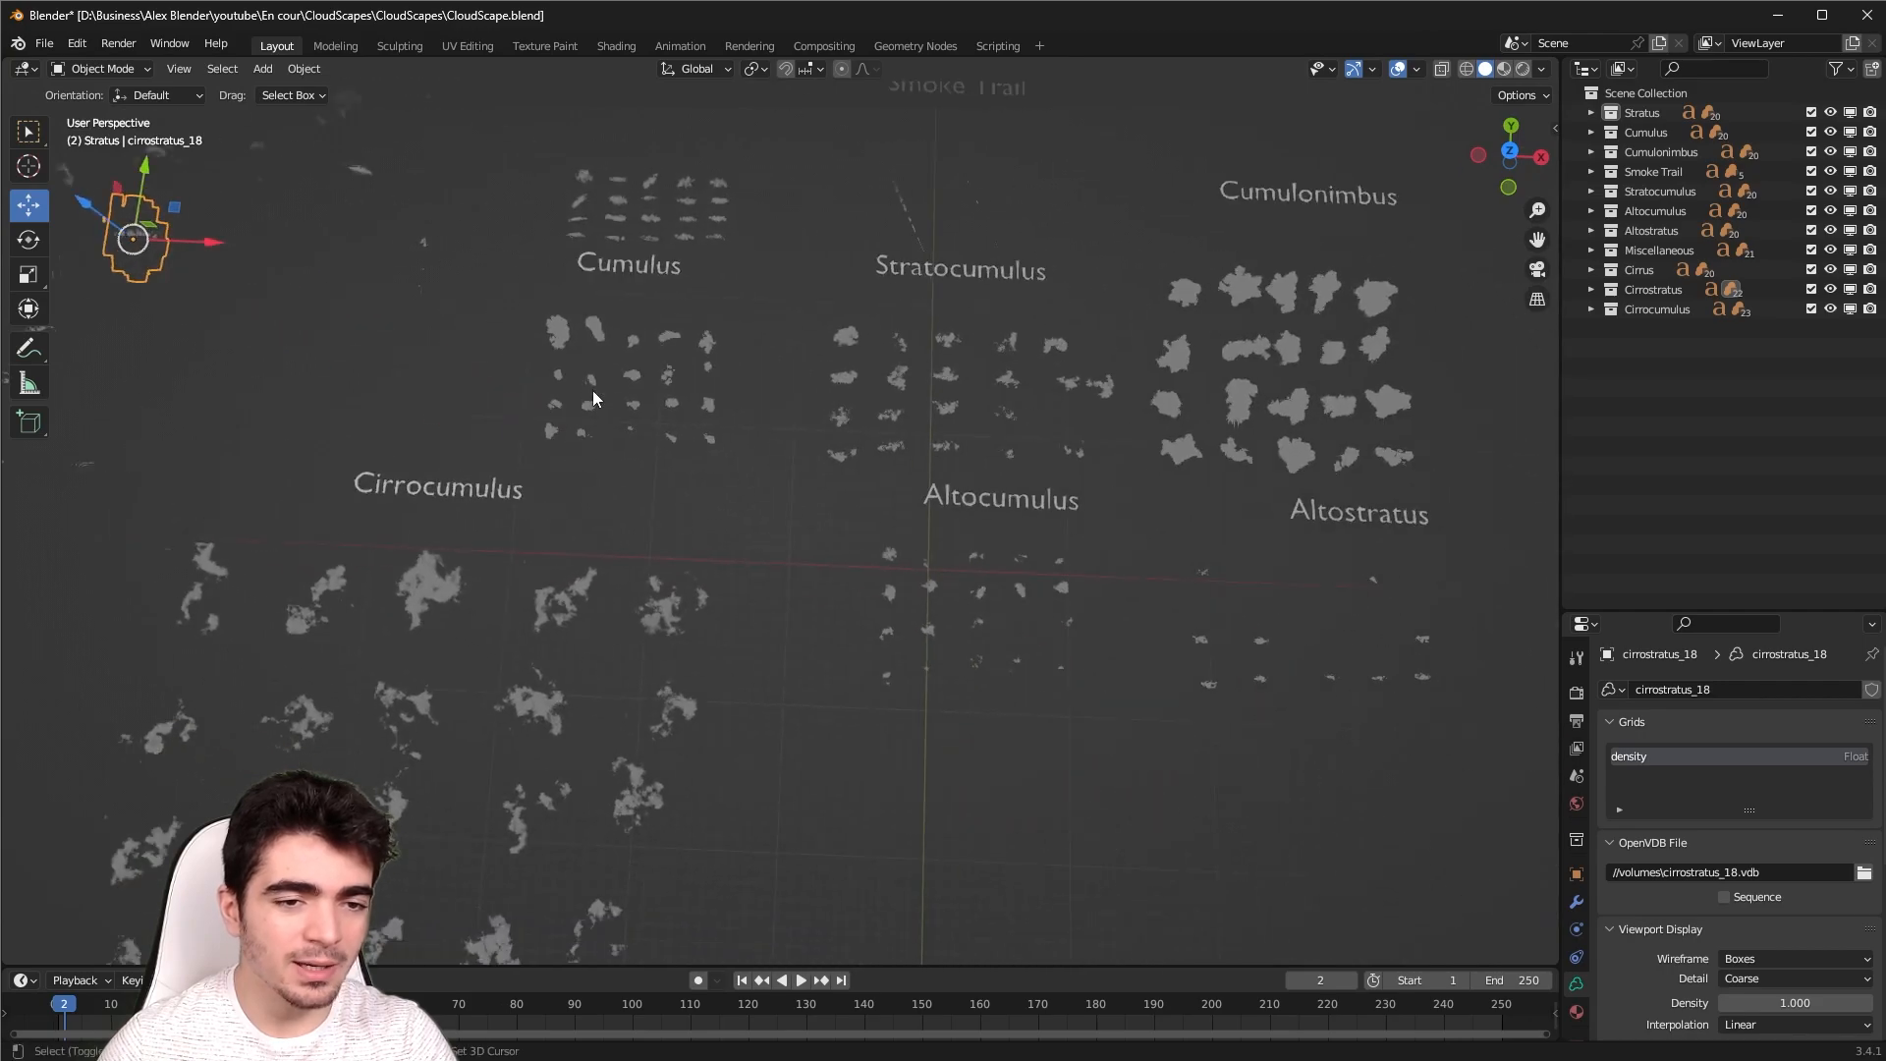
middle_click_drag(722, 344, 580, 470)
scroll(580, 470, "down", 2)
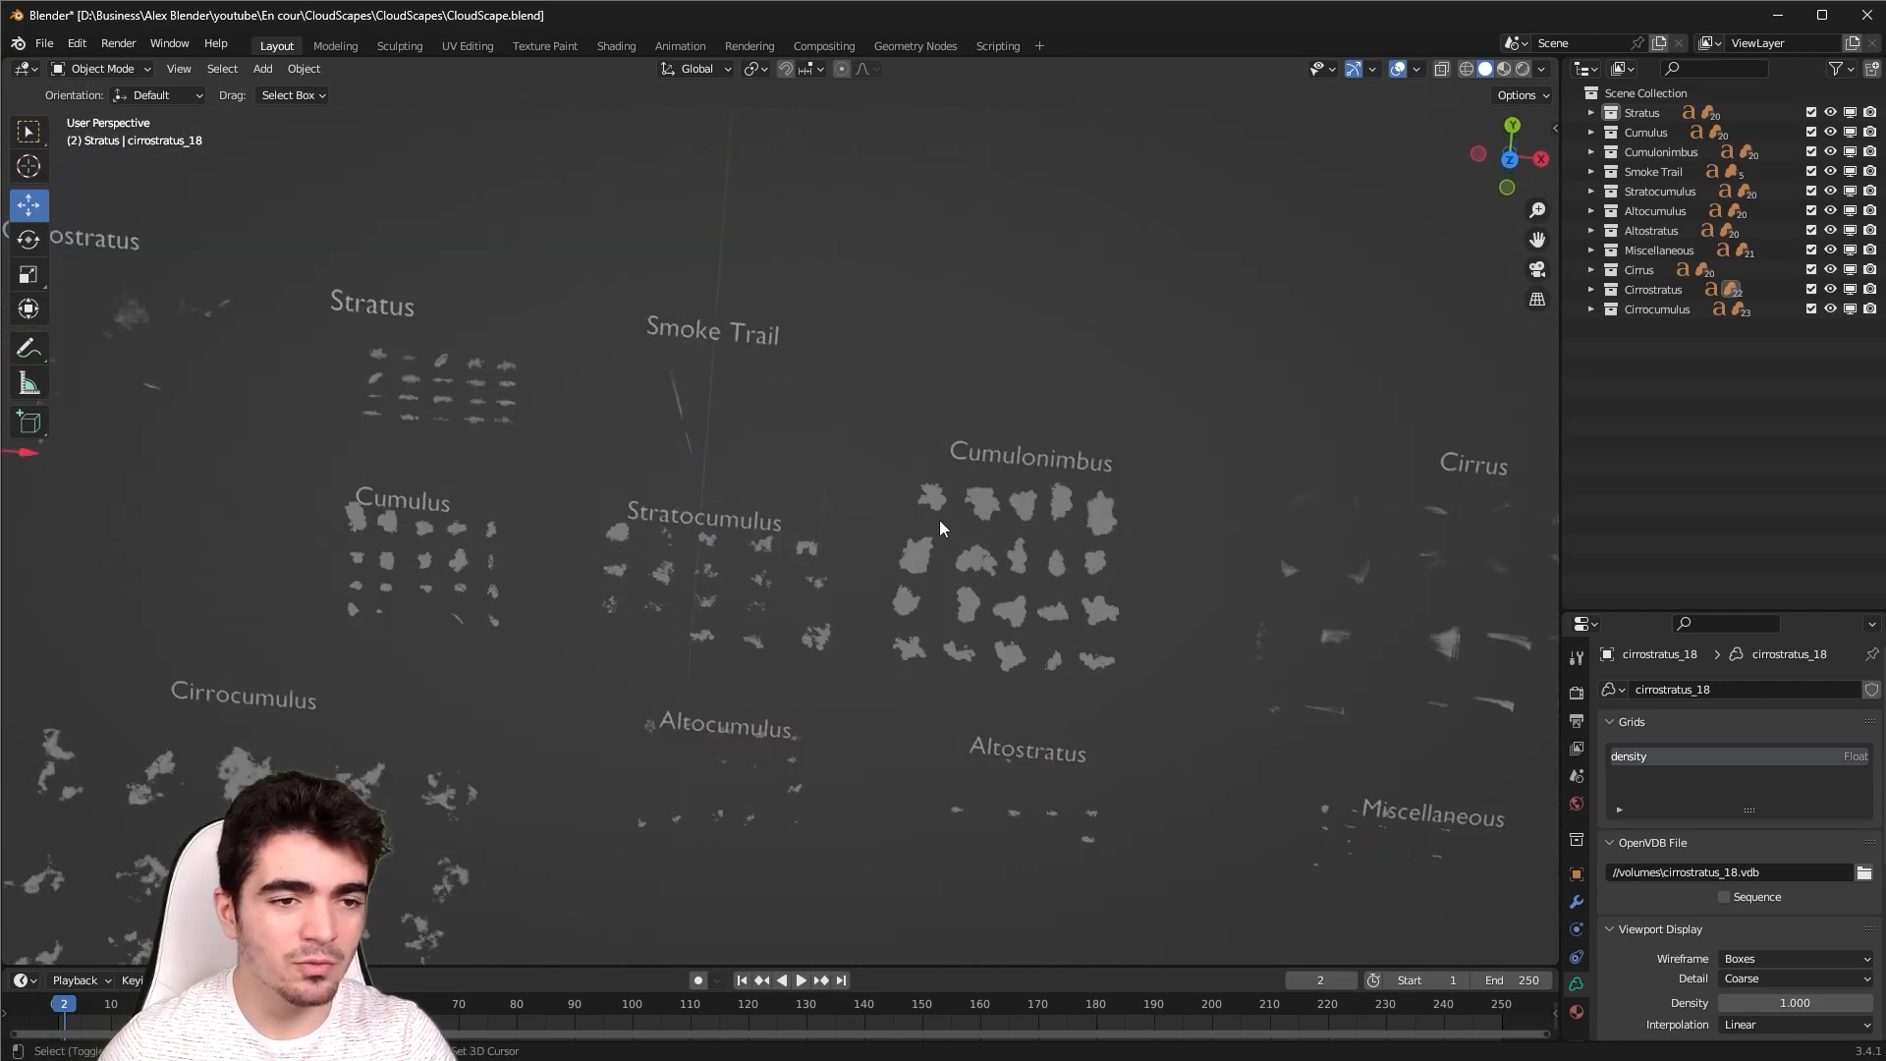
middle_click_drag(939, 520, 432, 428, "shift")
scroll(432, 429, "up", 3)
middle_click_drag(572, 435, 423, 305, "shift")
middle_click_drag(545, 318, 1169, 403, "shift")
middle_click_drag(482, 344, 1066, 595, "shift")
scroll(963, 563, "up", 2)
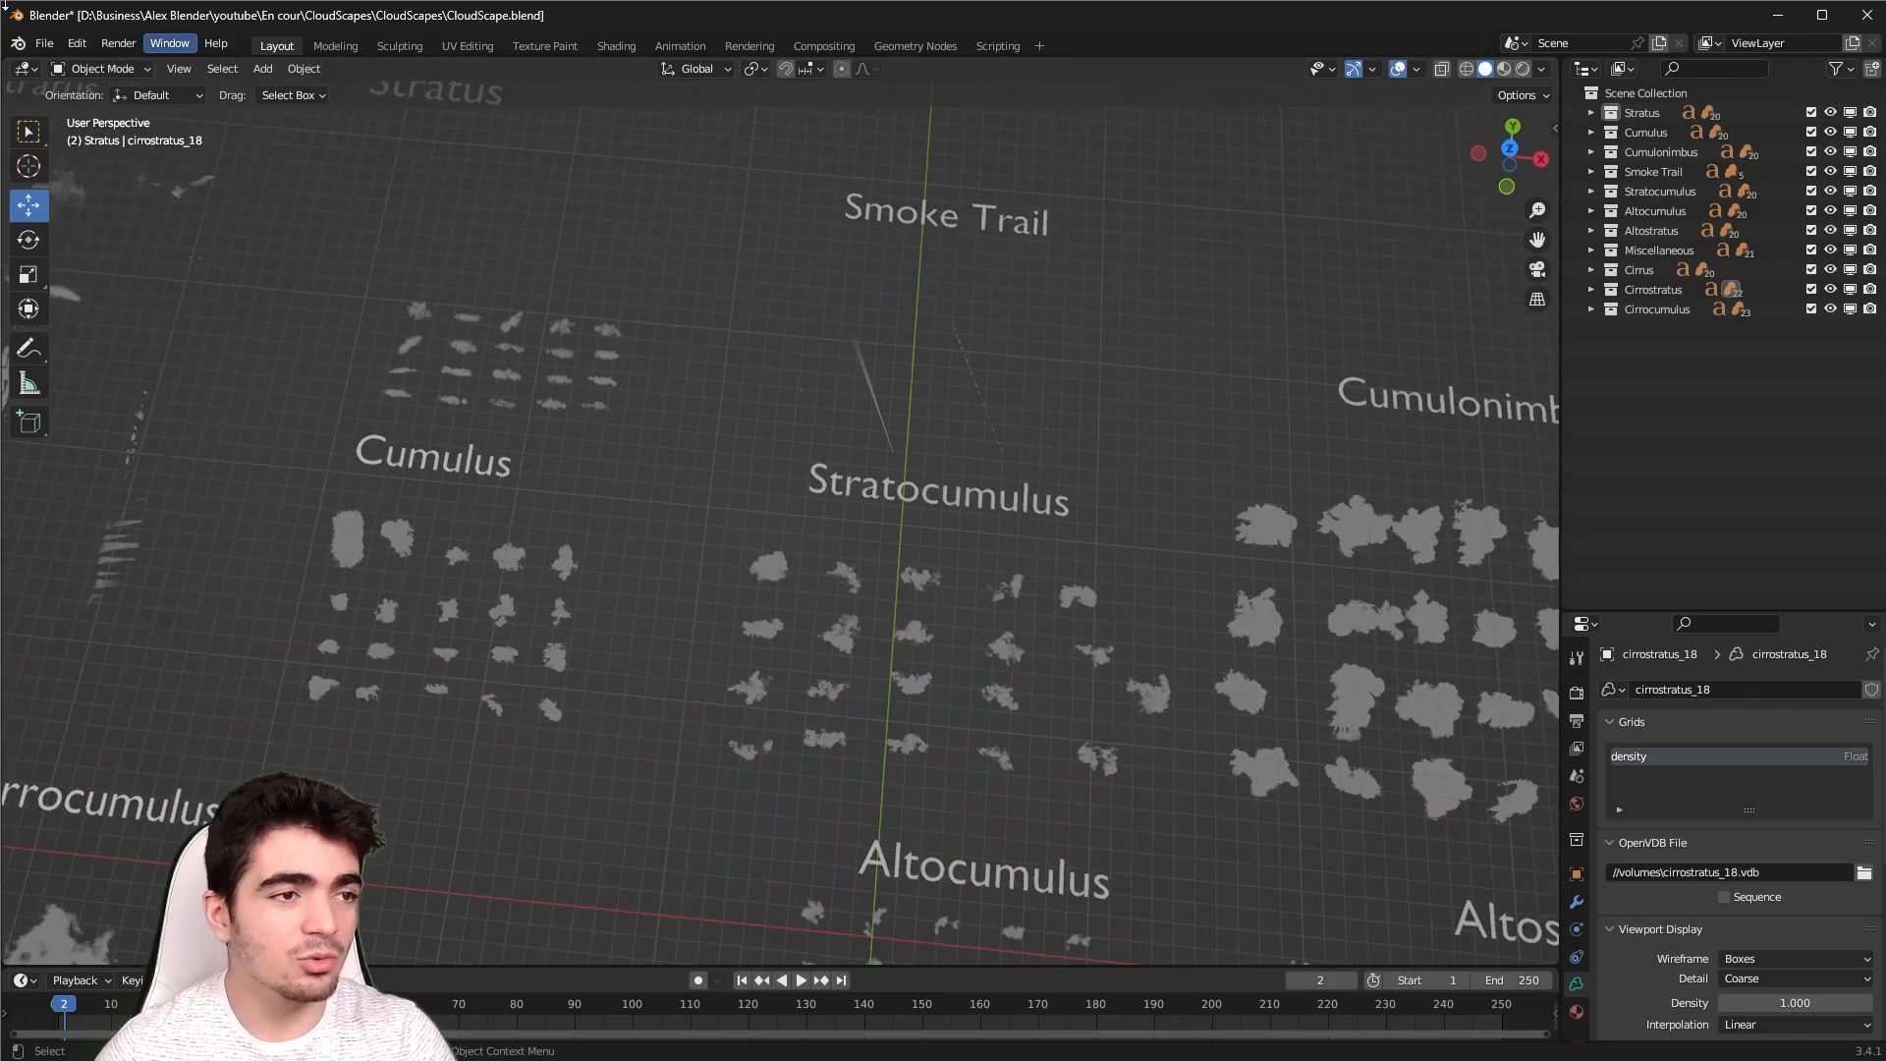
Start a new default scene without saving the changes to CloudScape.blend
left_click(43, 49)
mouse_move(69, 61)
left_click(363, 106)
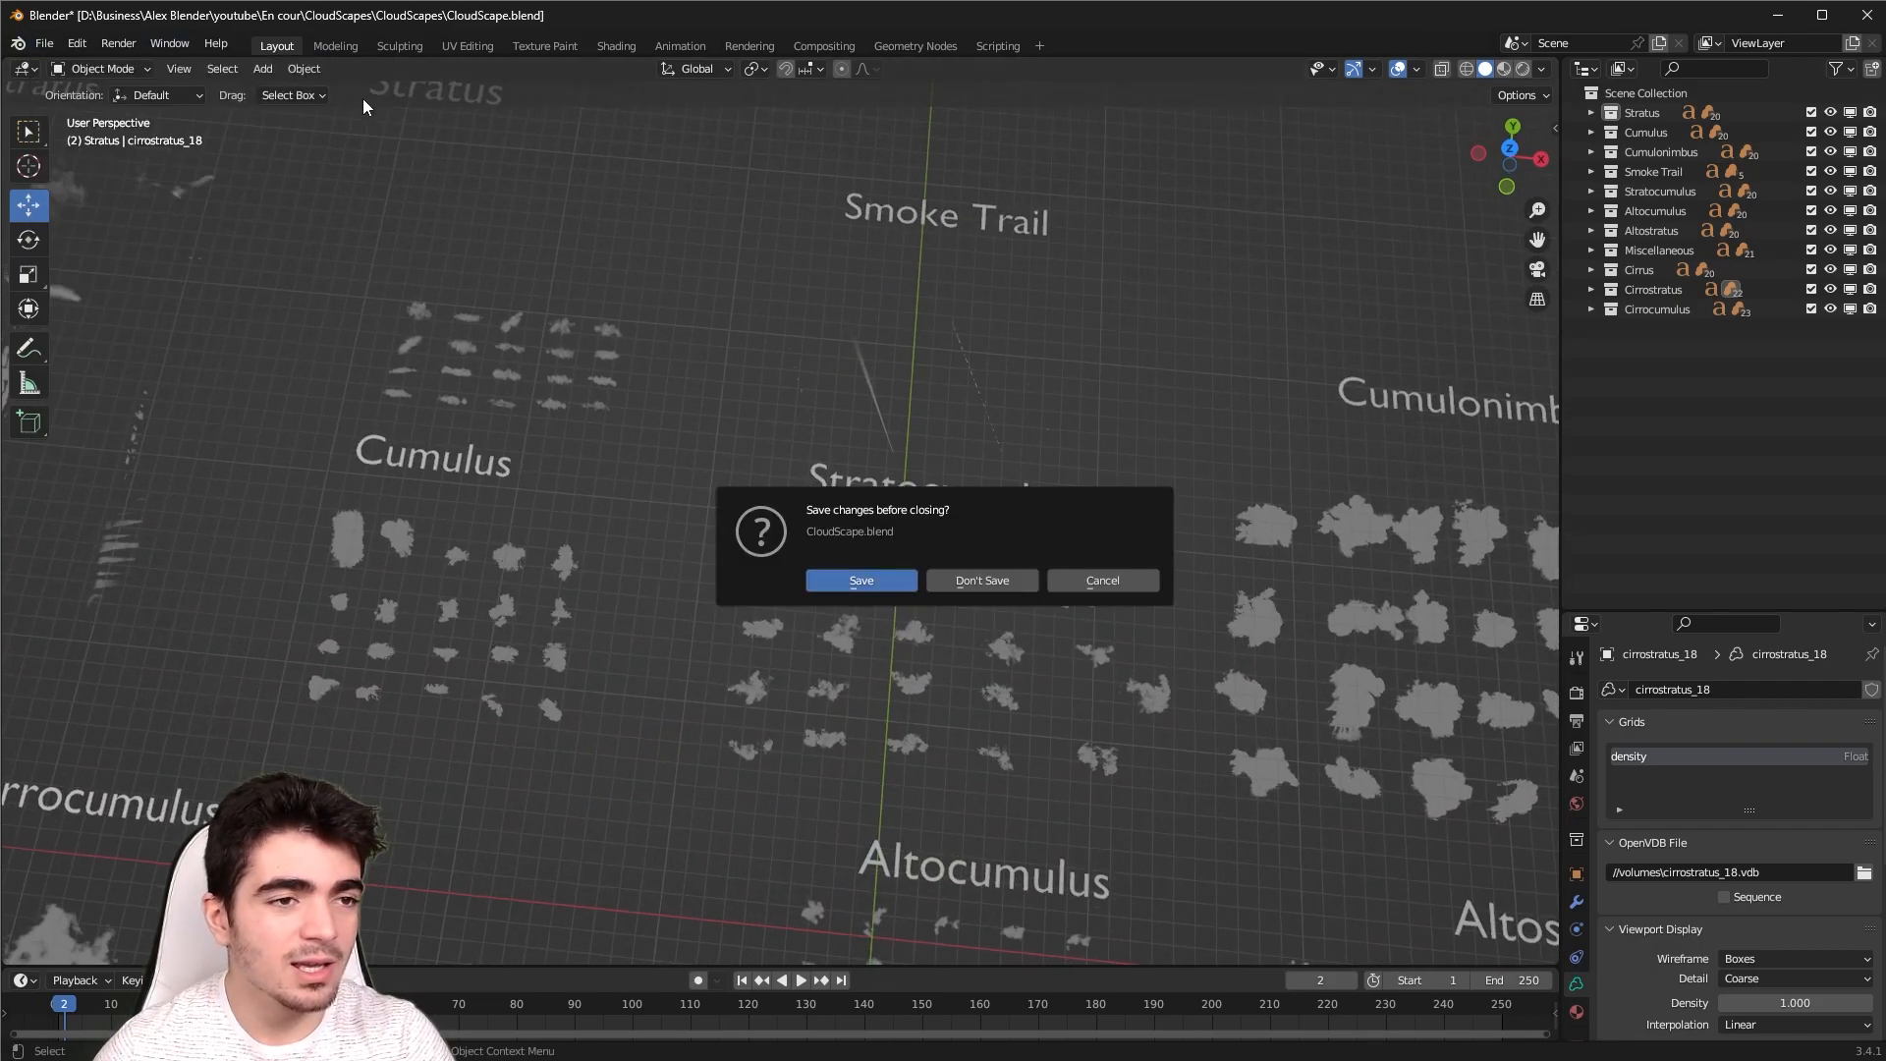
left_click(982, 581)
middle_click_drag(1000, 585, 1085, 489)
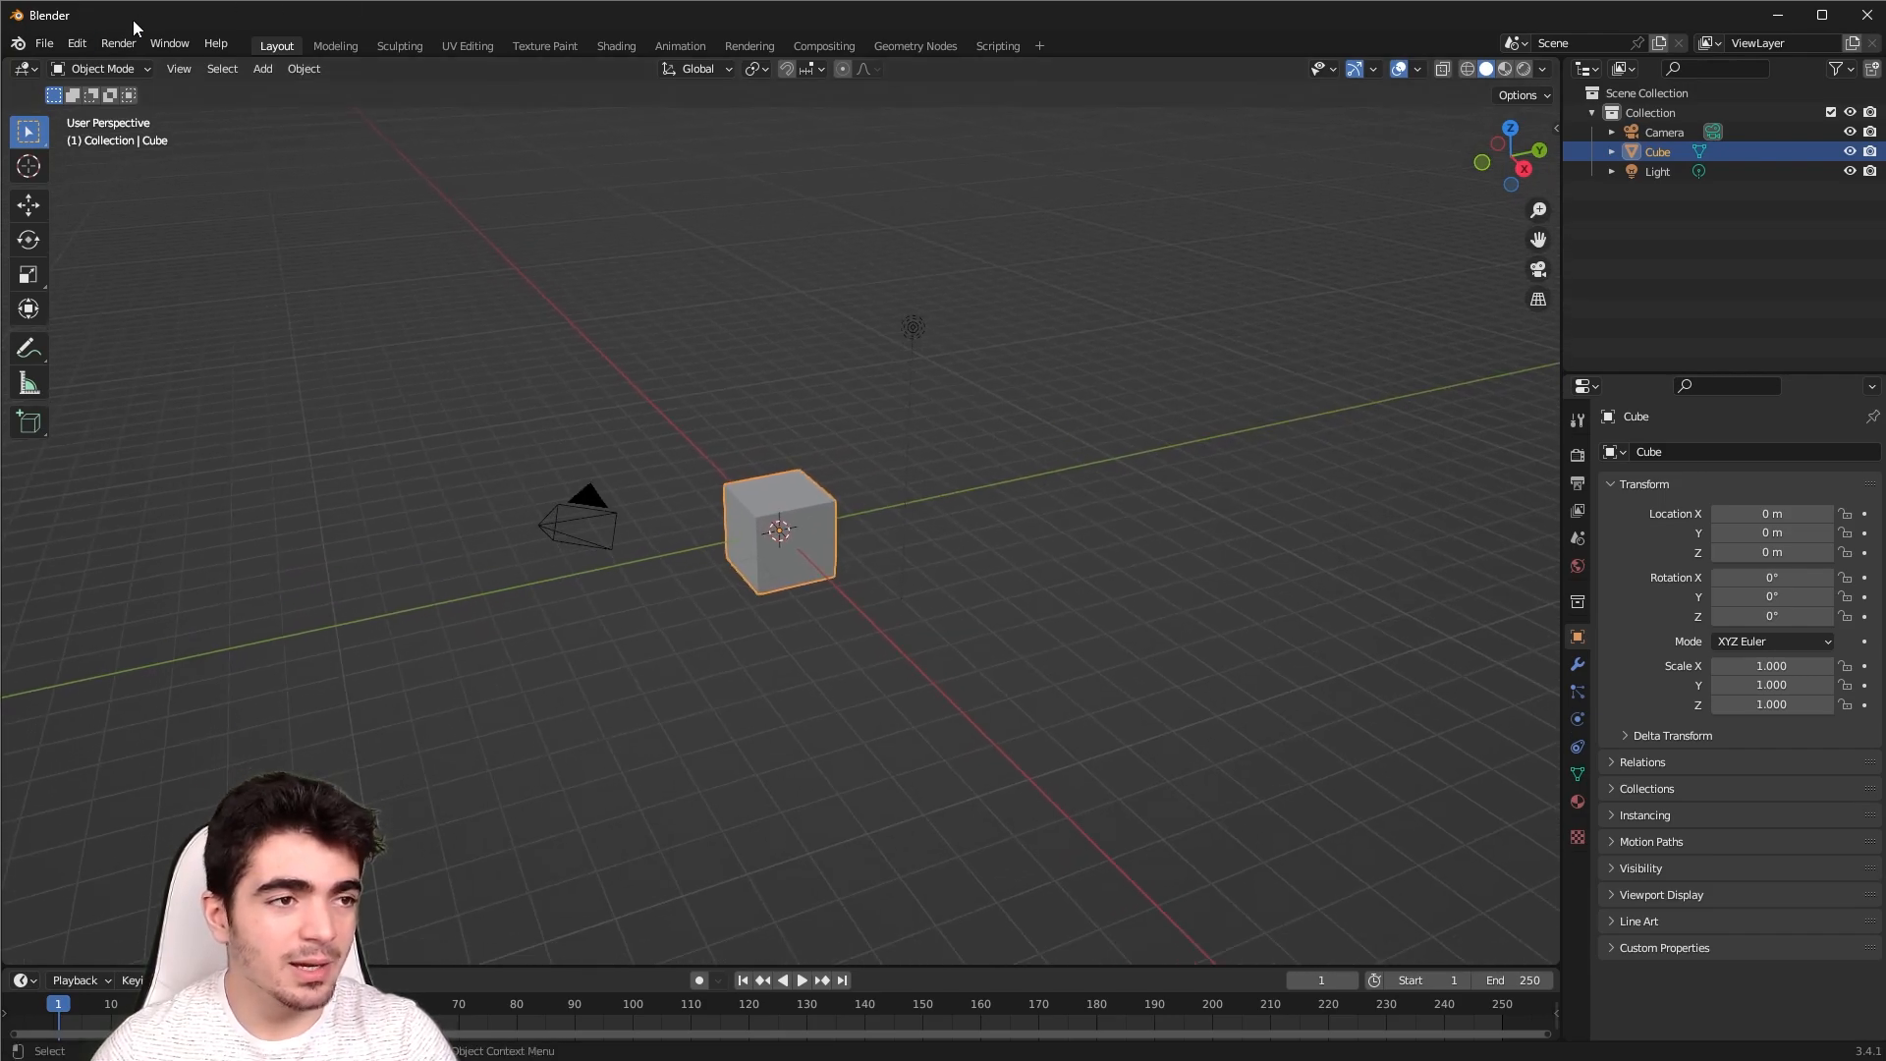
Open the File Paths preferences and move the preferences window nearer the middle of the viewport
left_click(44, 45)
mouse_move(89, 46)
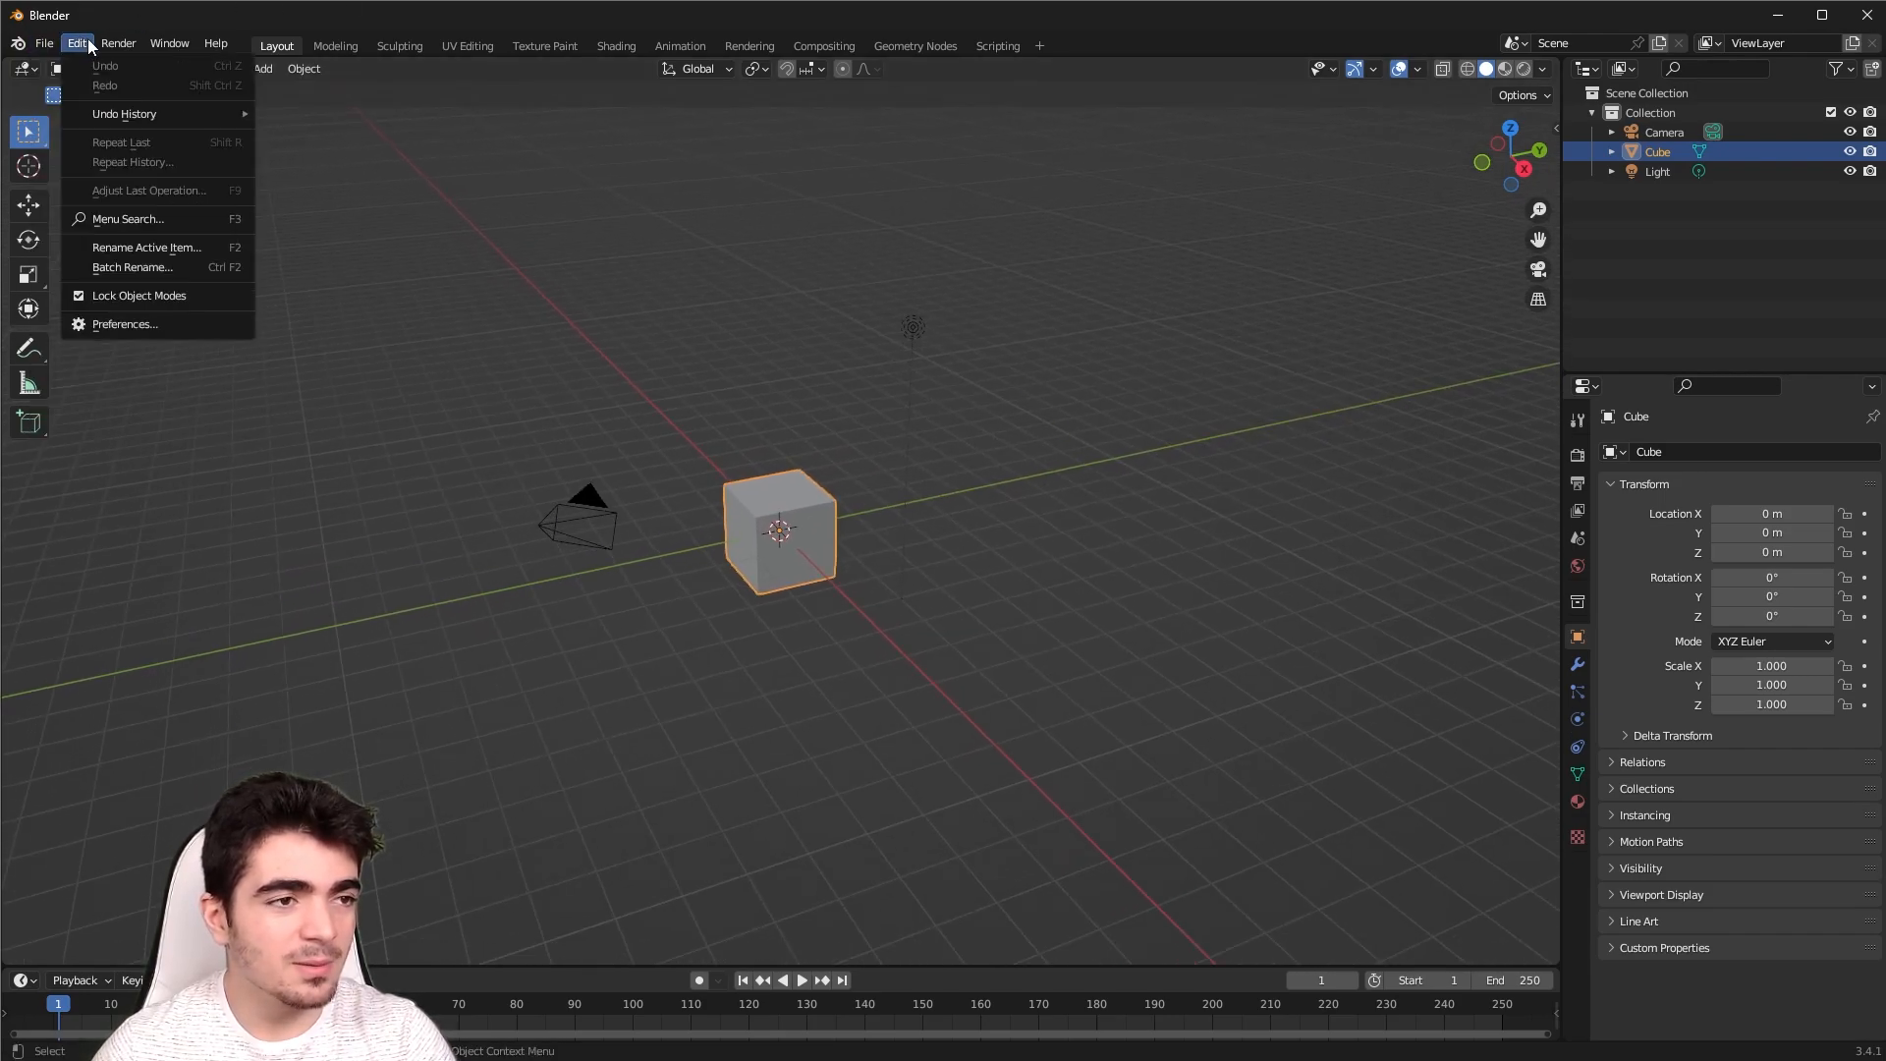
left_click(108, 326)
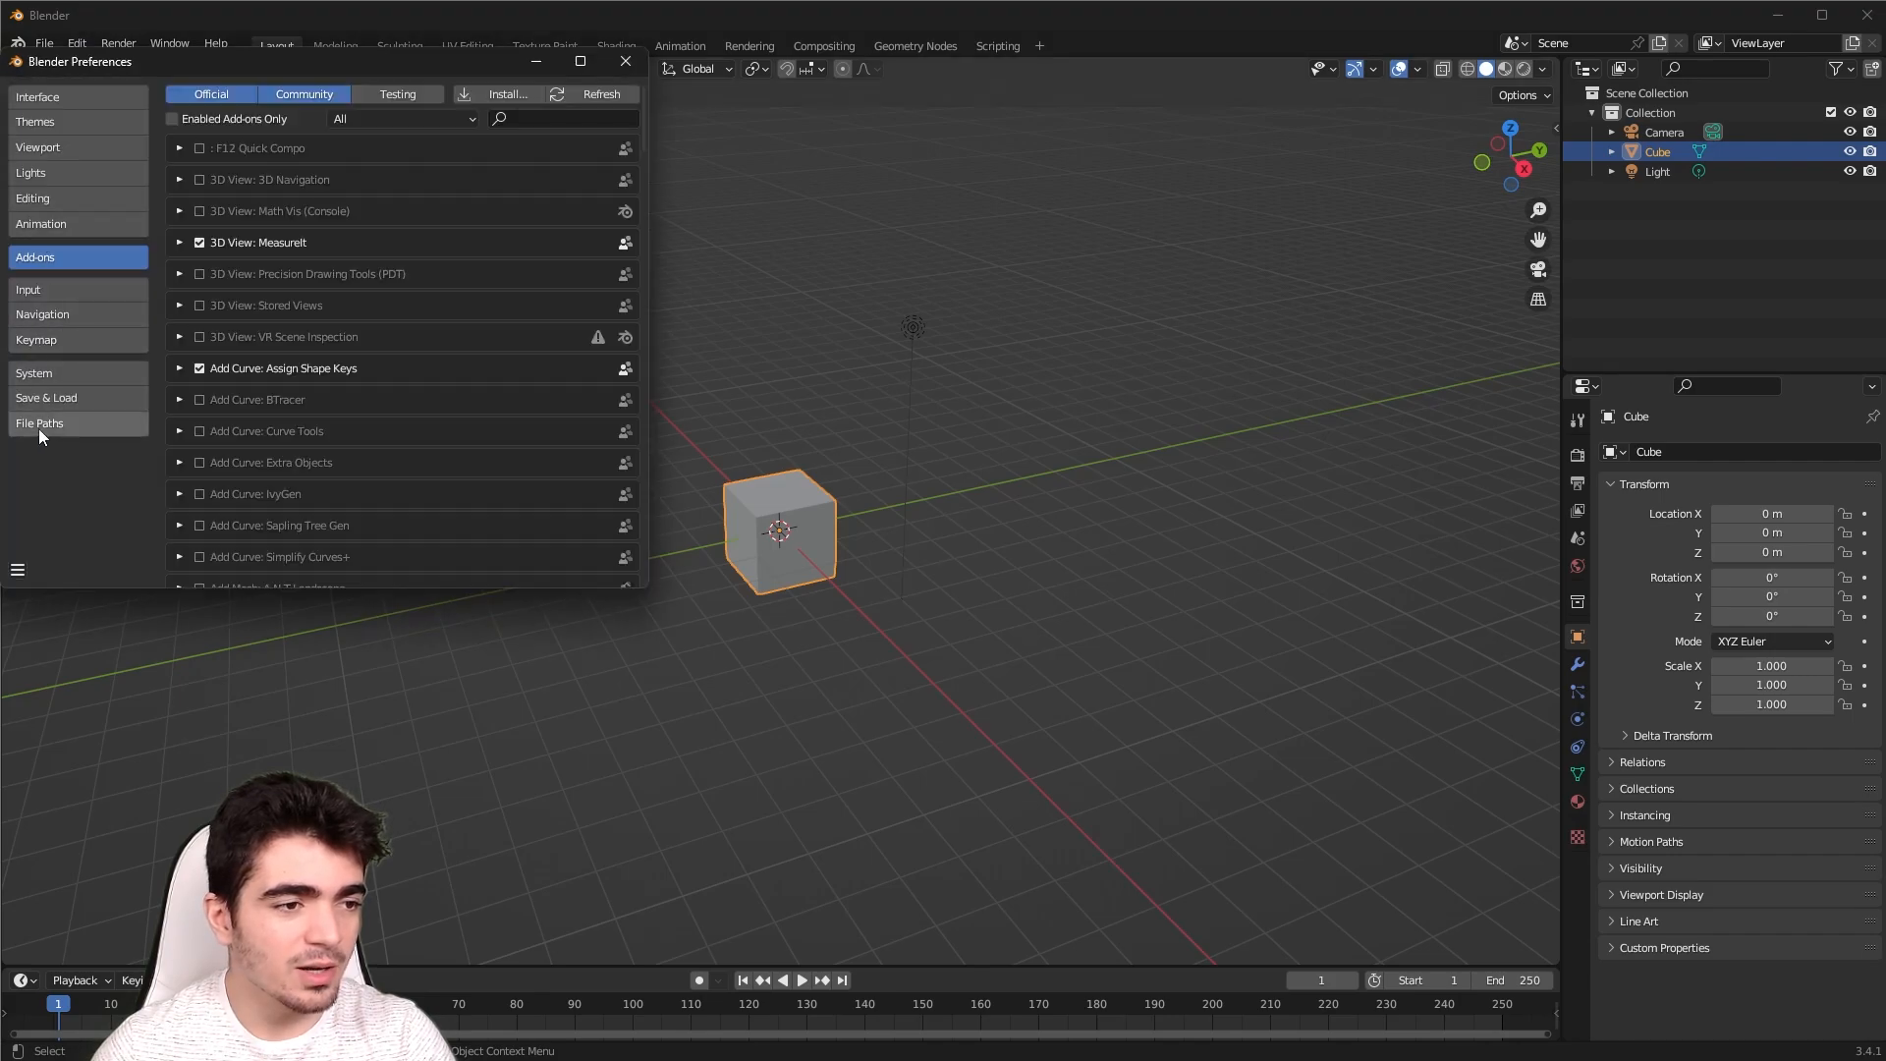
left_click(39, 424)
left_click_drag(215, 61, 594, 163)
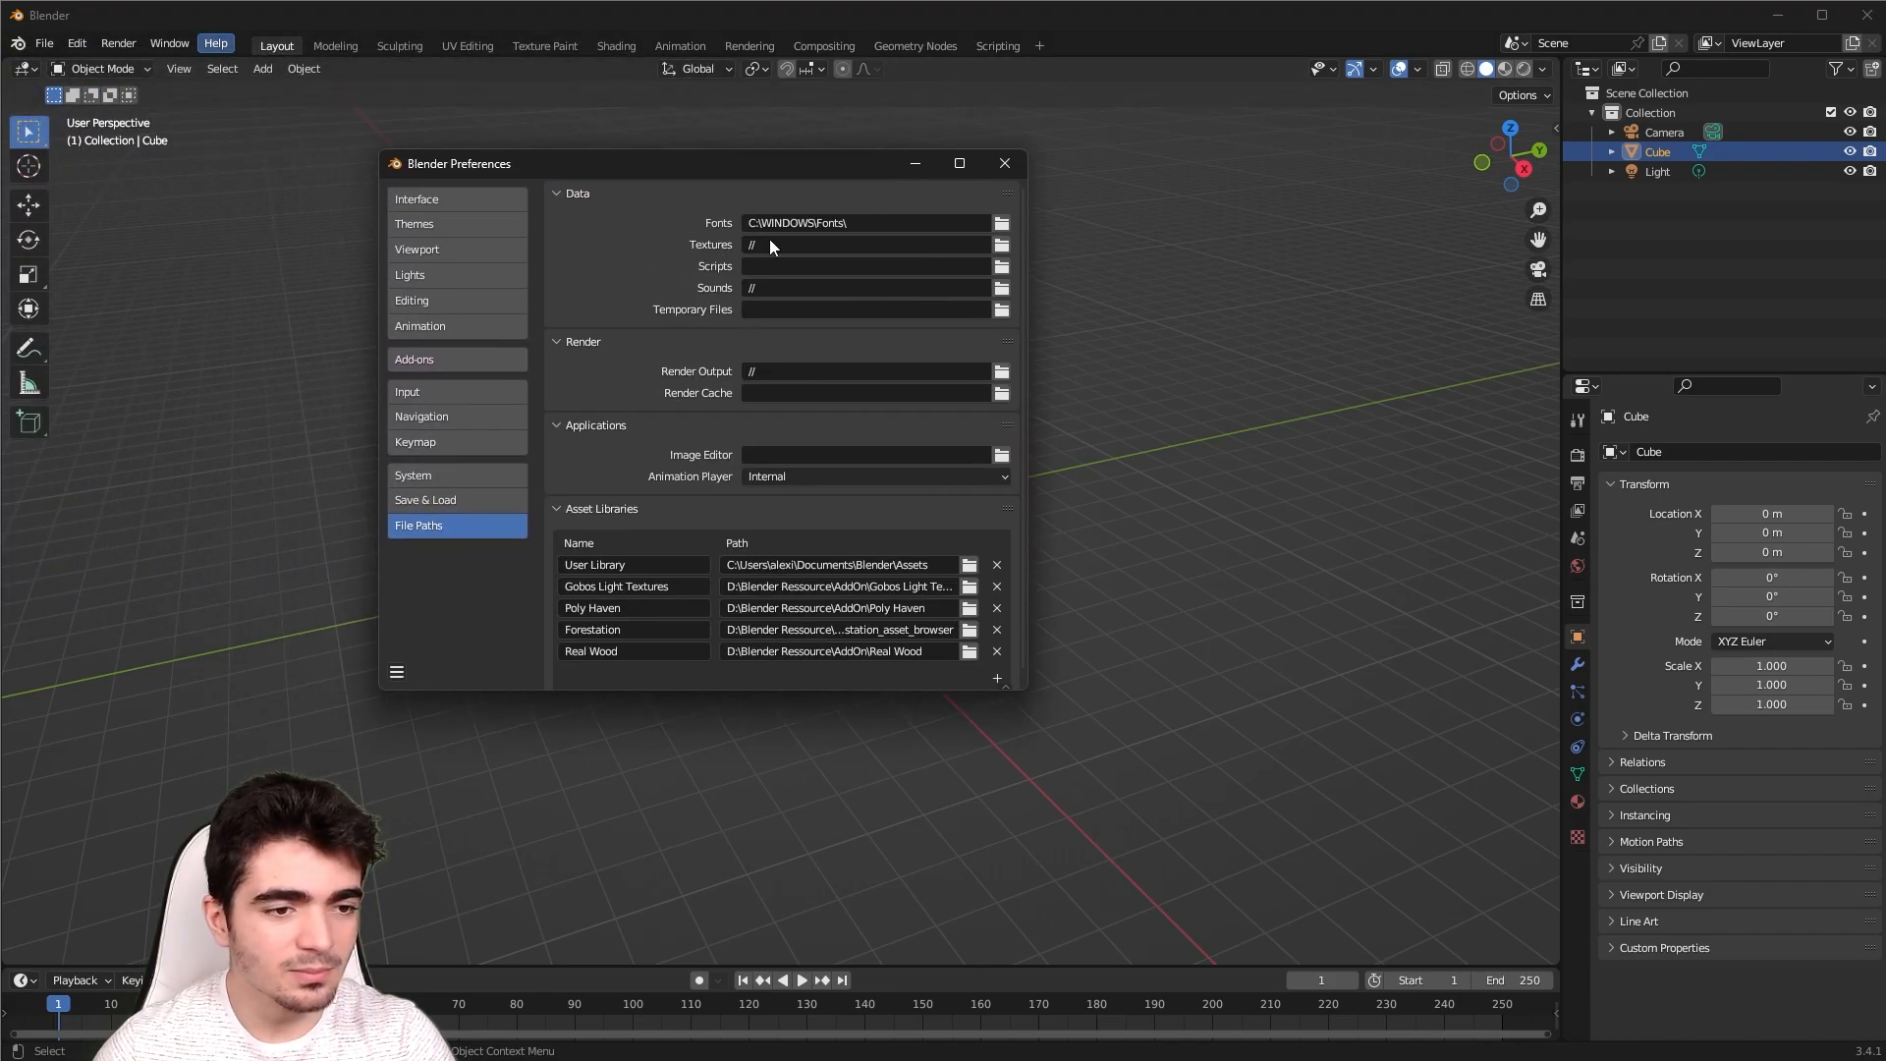
Add the CloudScapes folder that contains the volumes subfolder as a new asset library
scroll(827, 588, "down", 1)
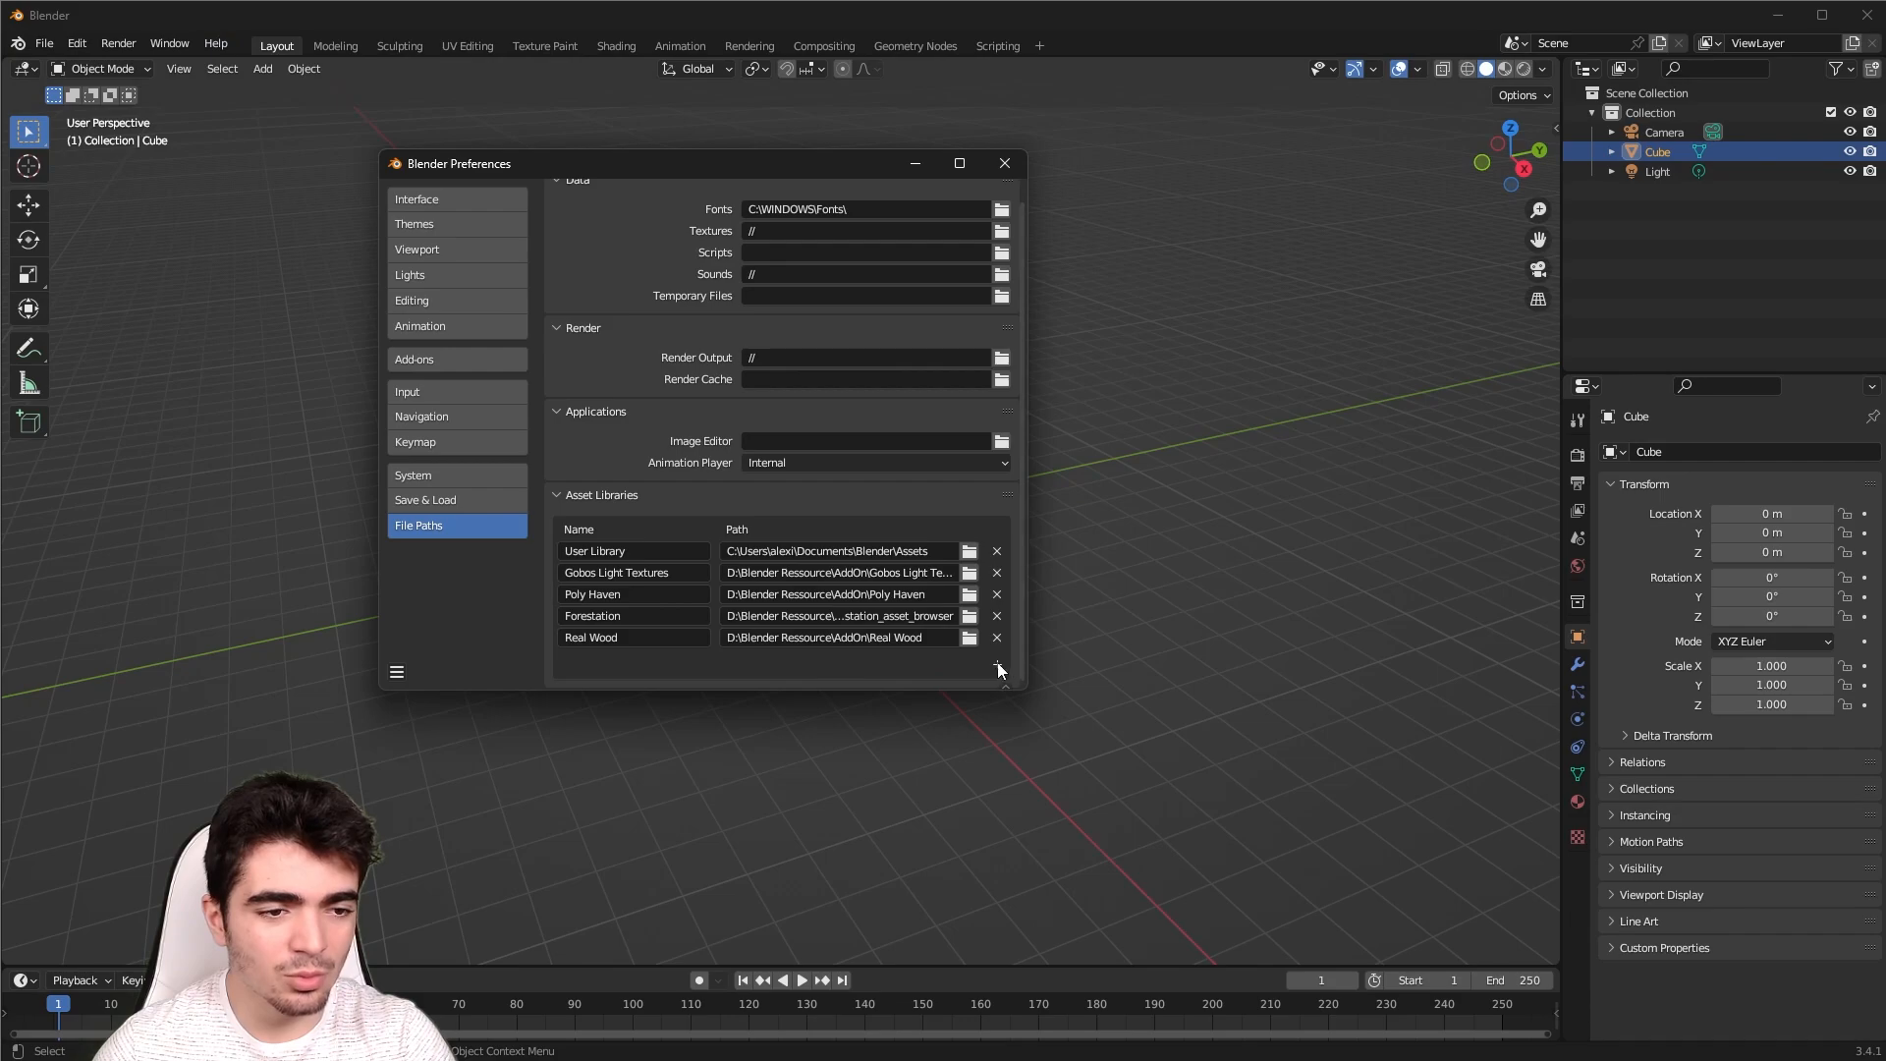
left_click(999, 662)
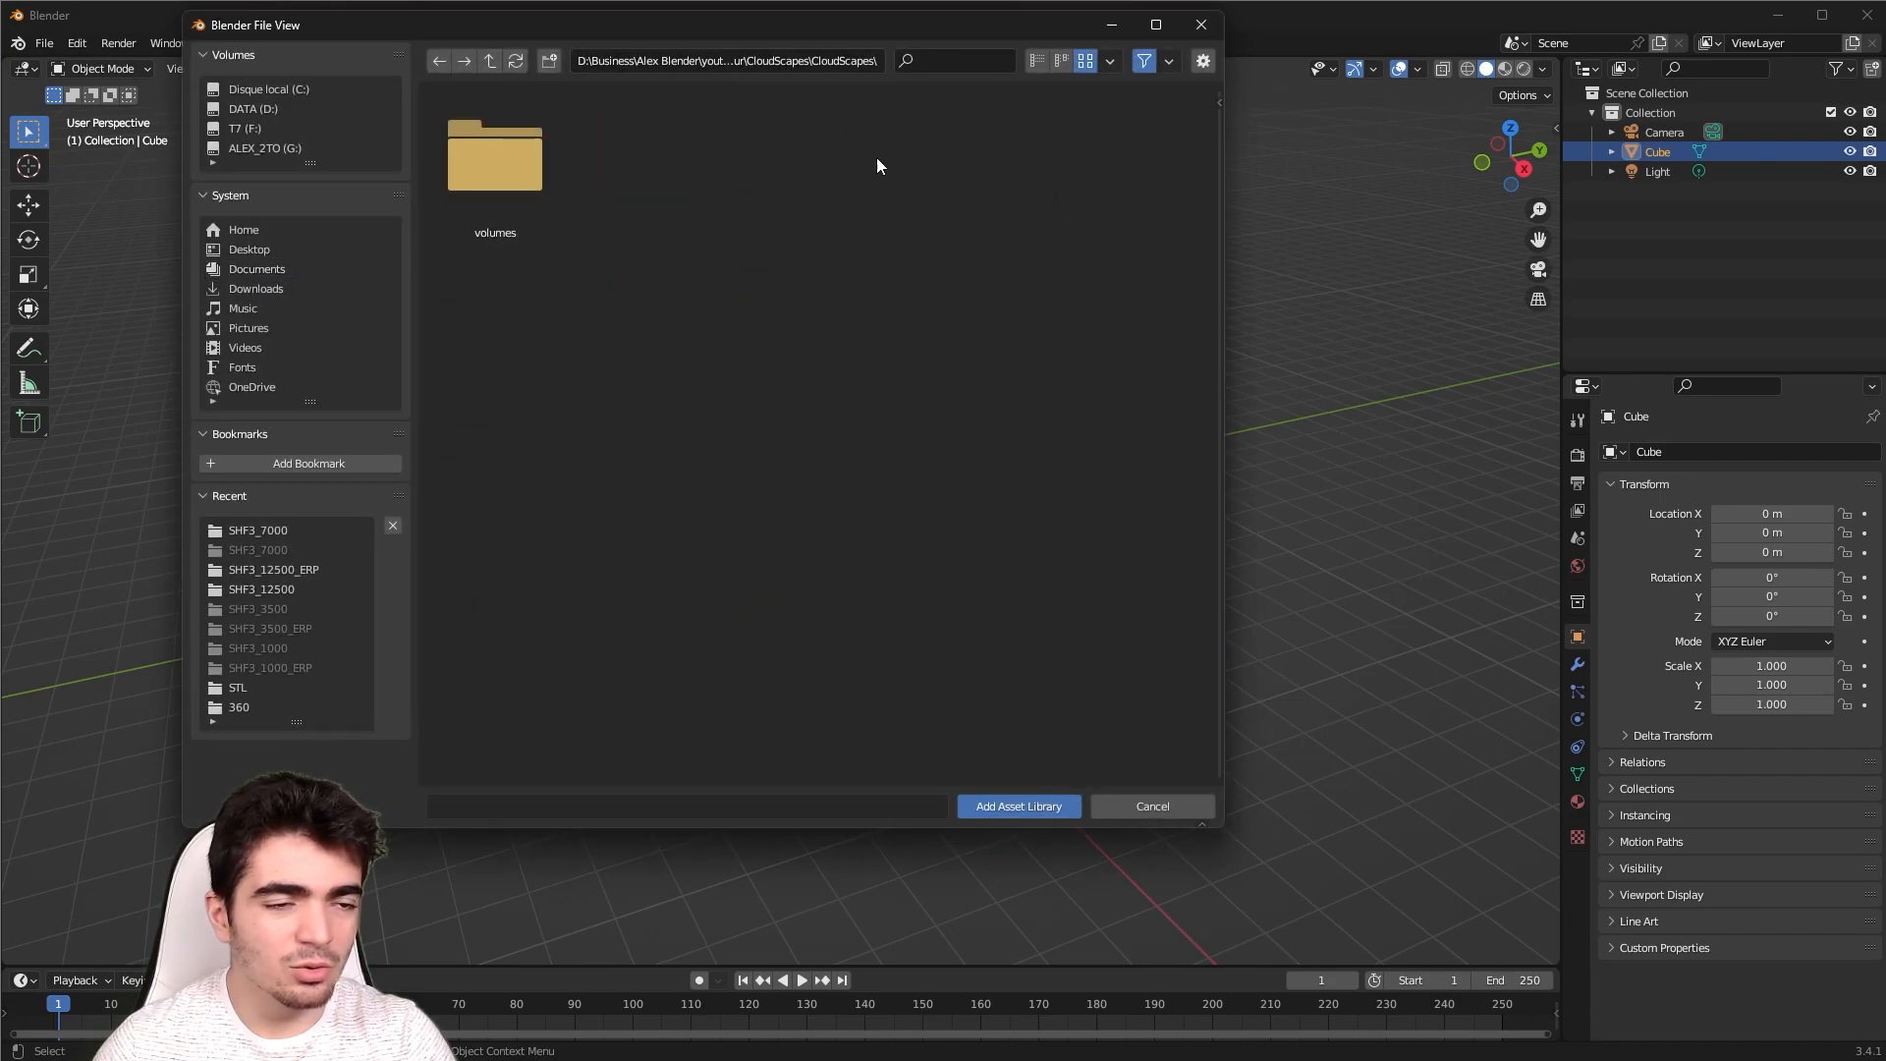
double_click(501, 152)
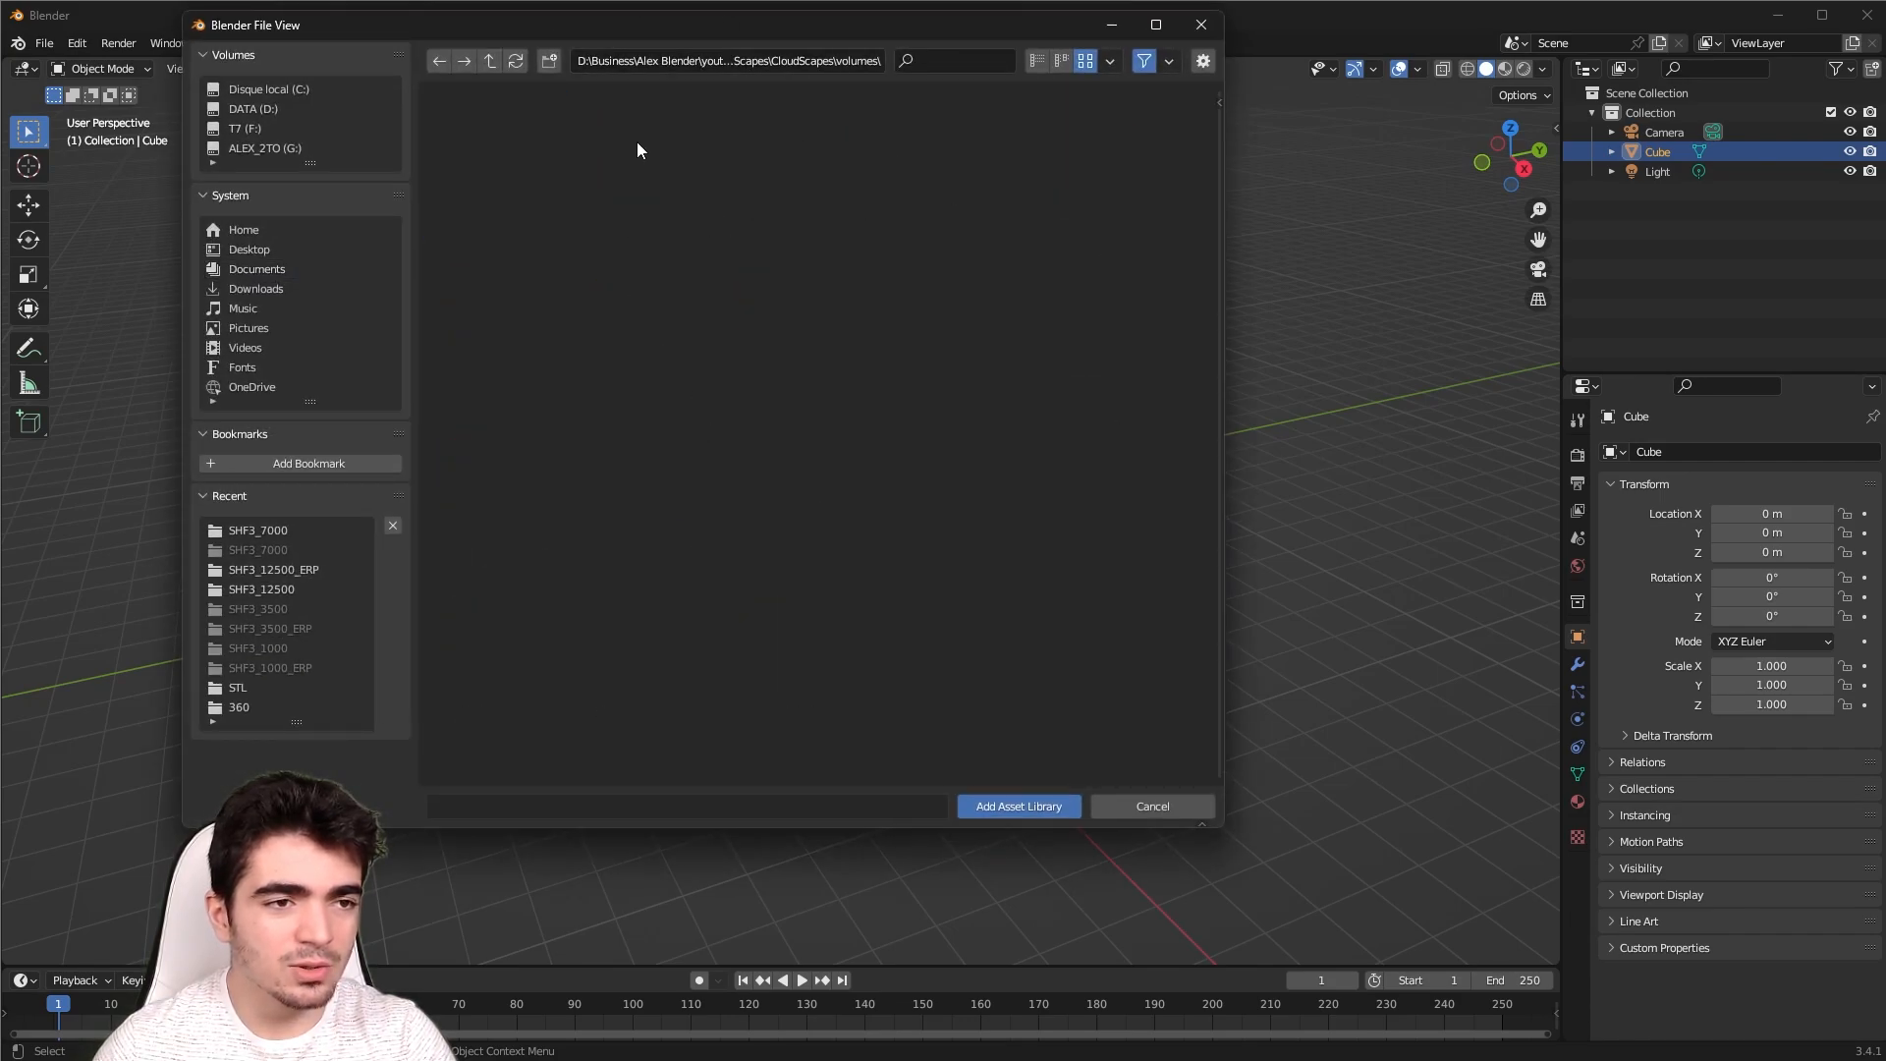
left_click(492, 62)
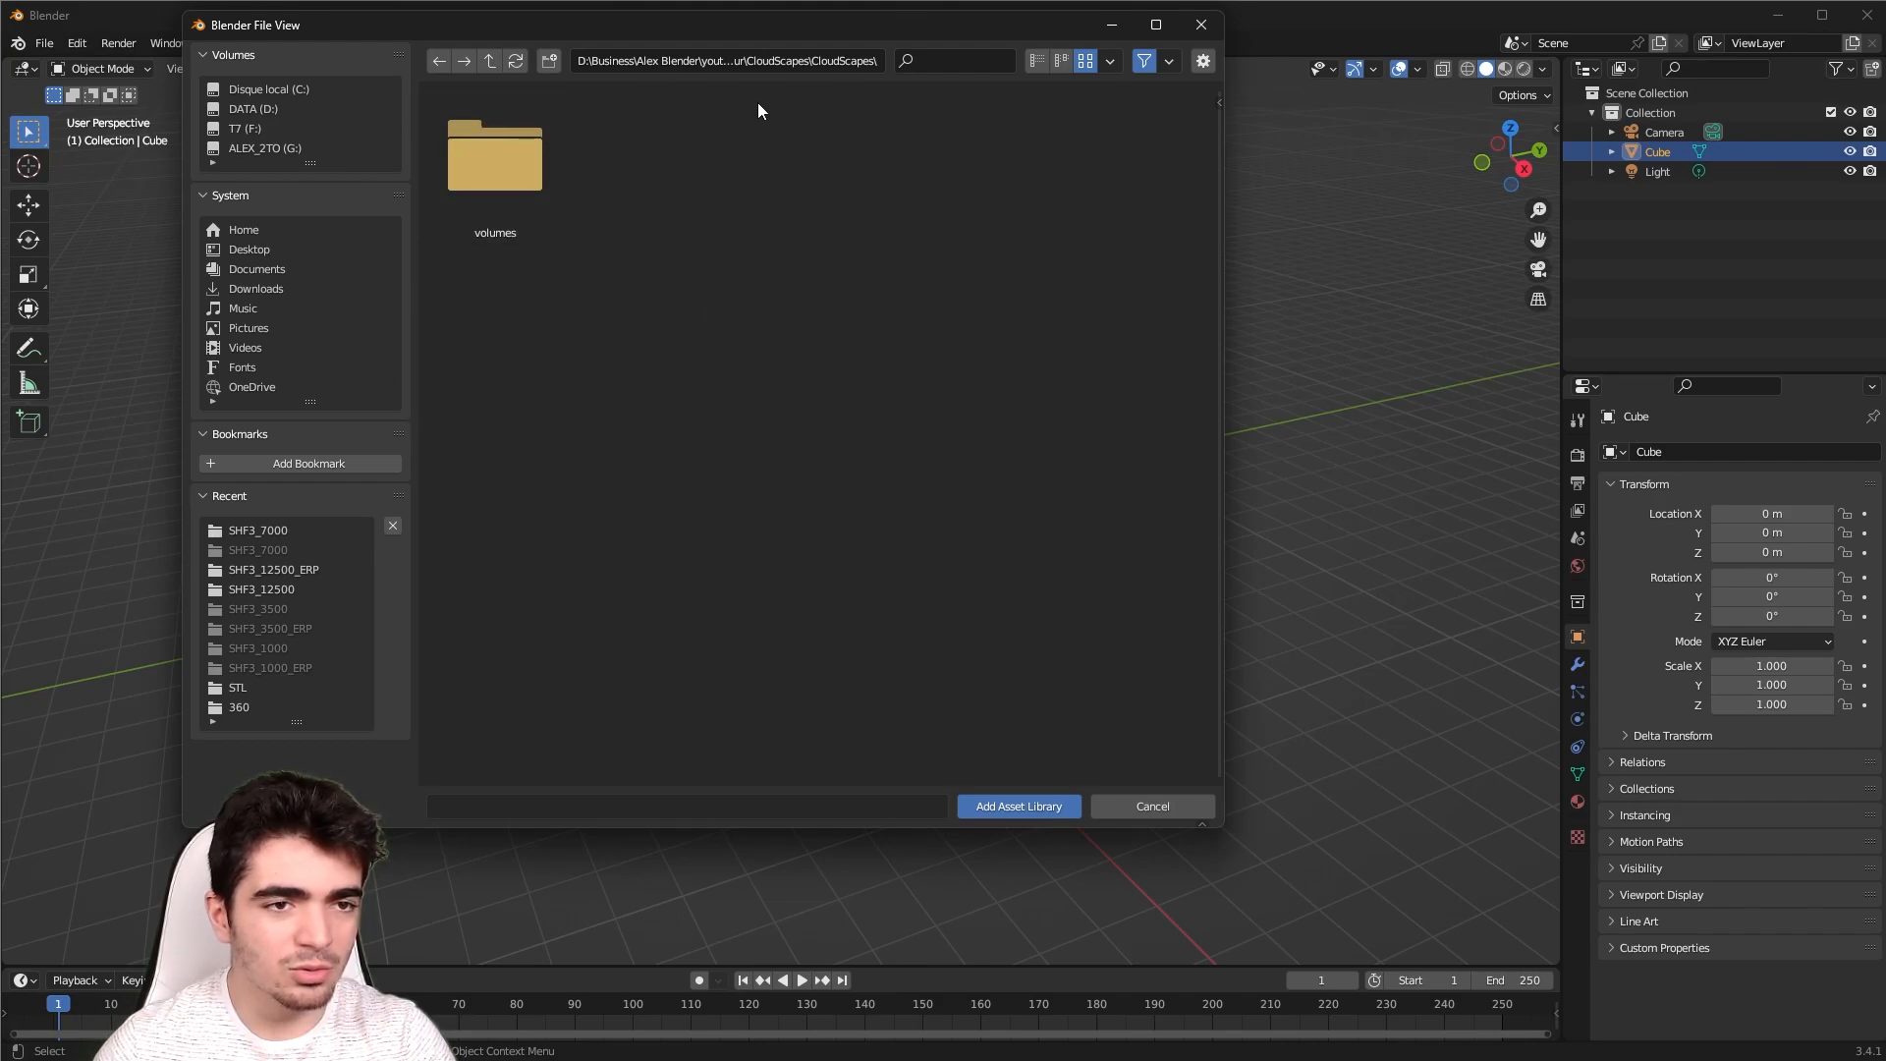
left_click(999, 810)
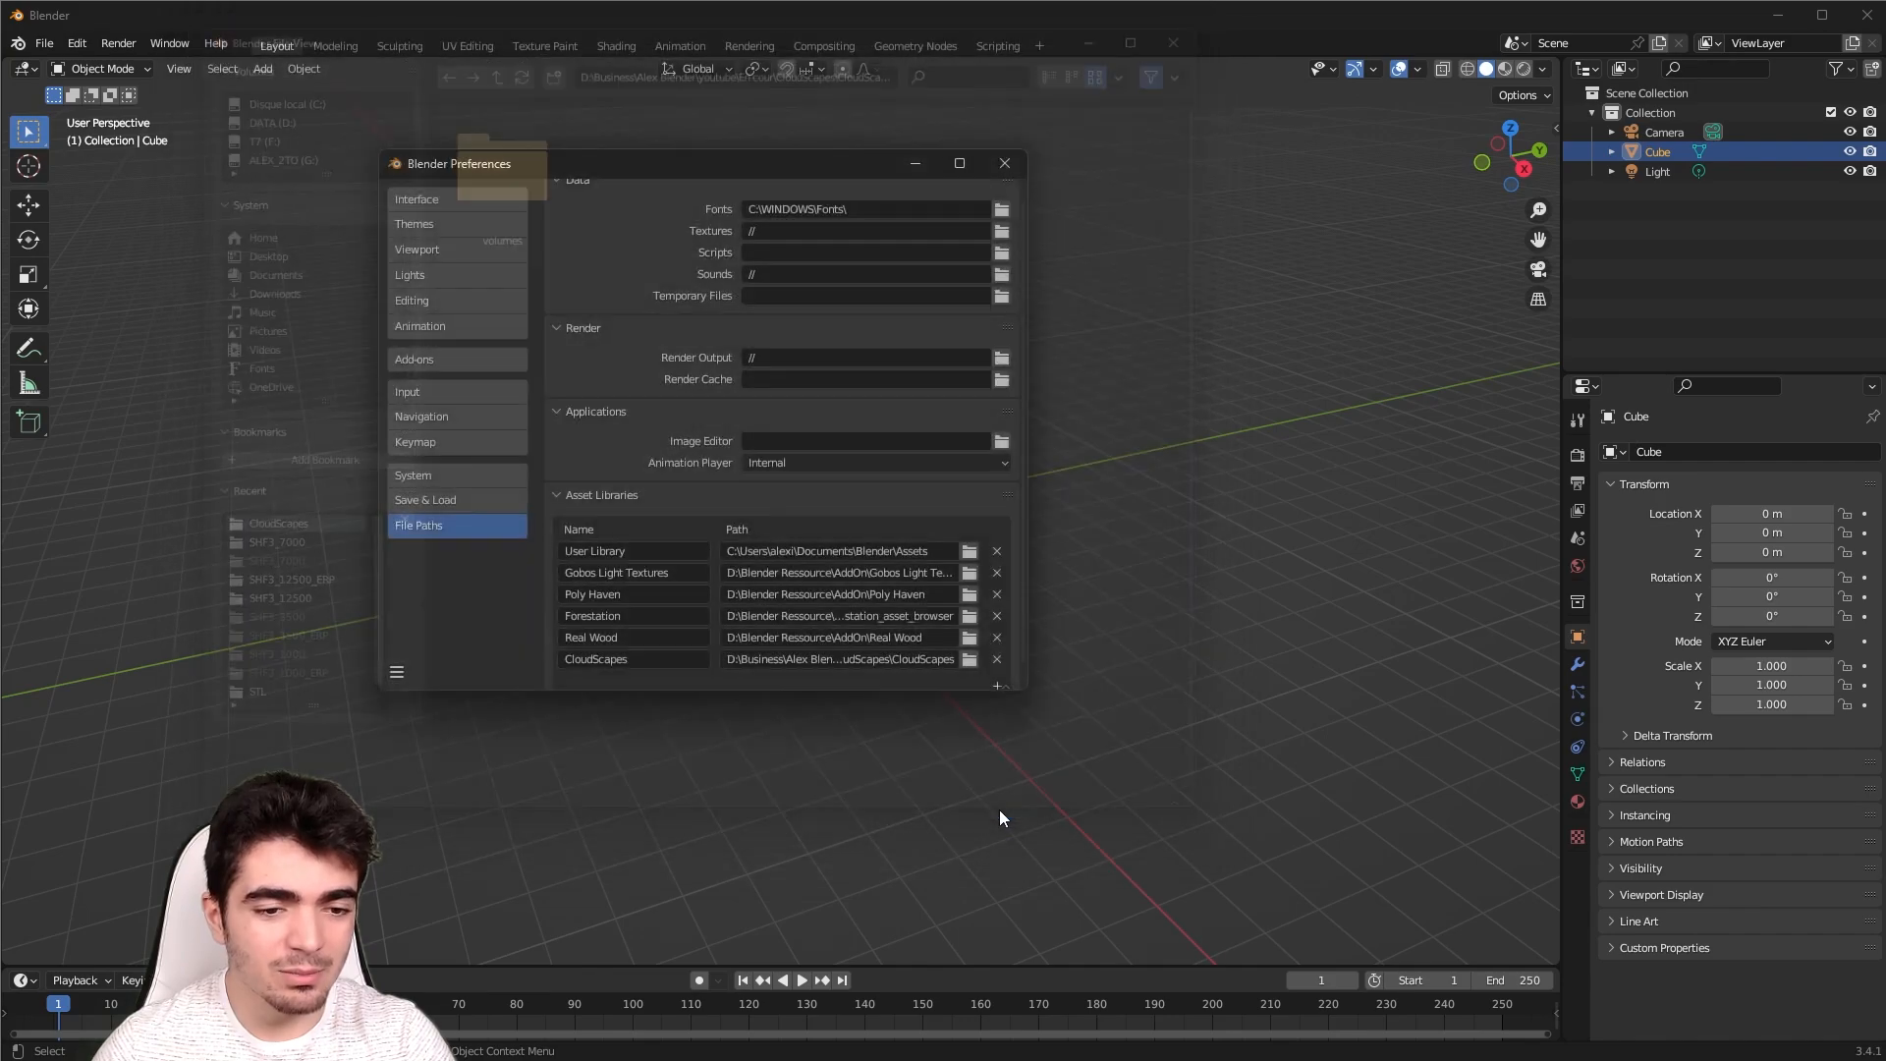
Save the preferences and close their window
left_click(396, 674)
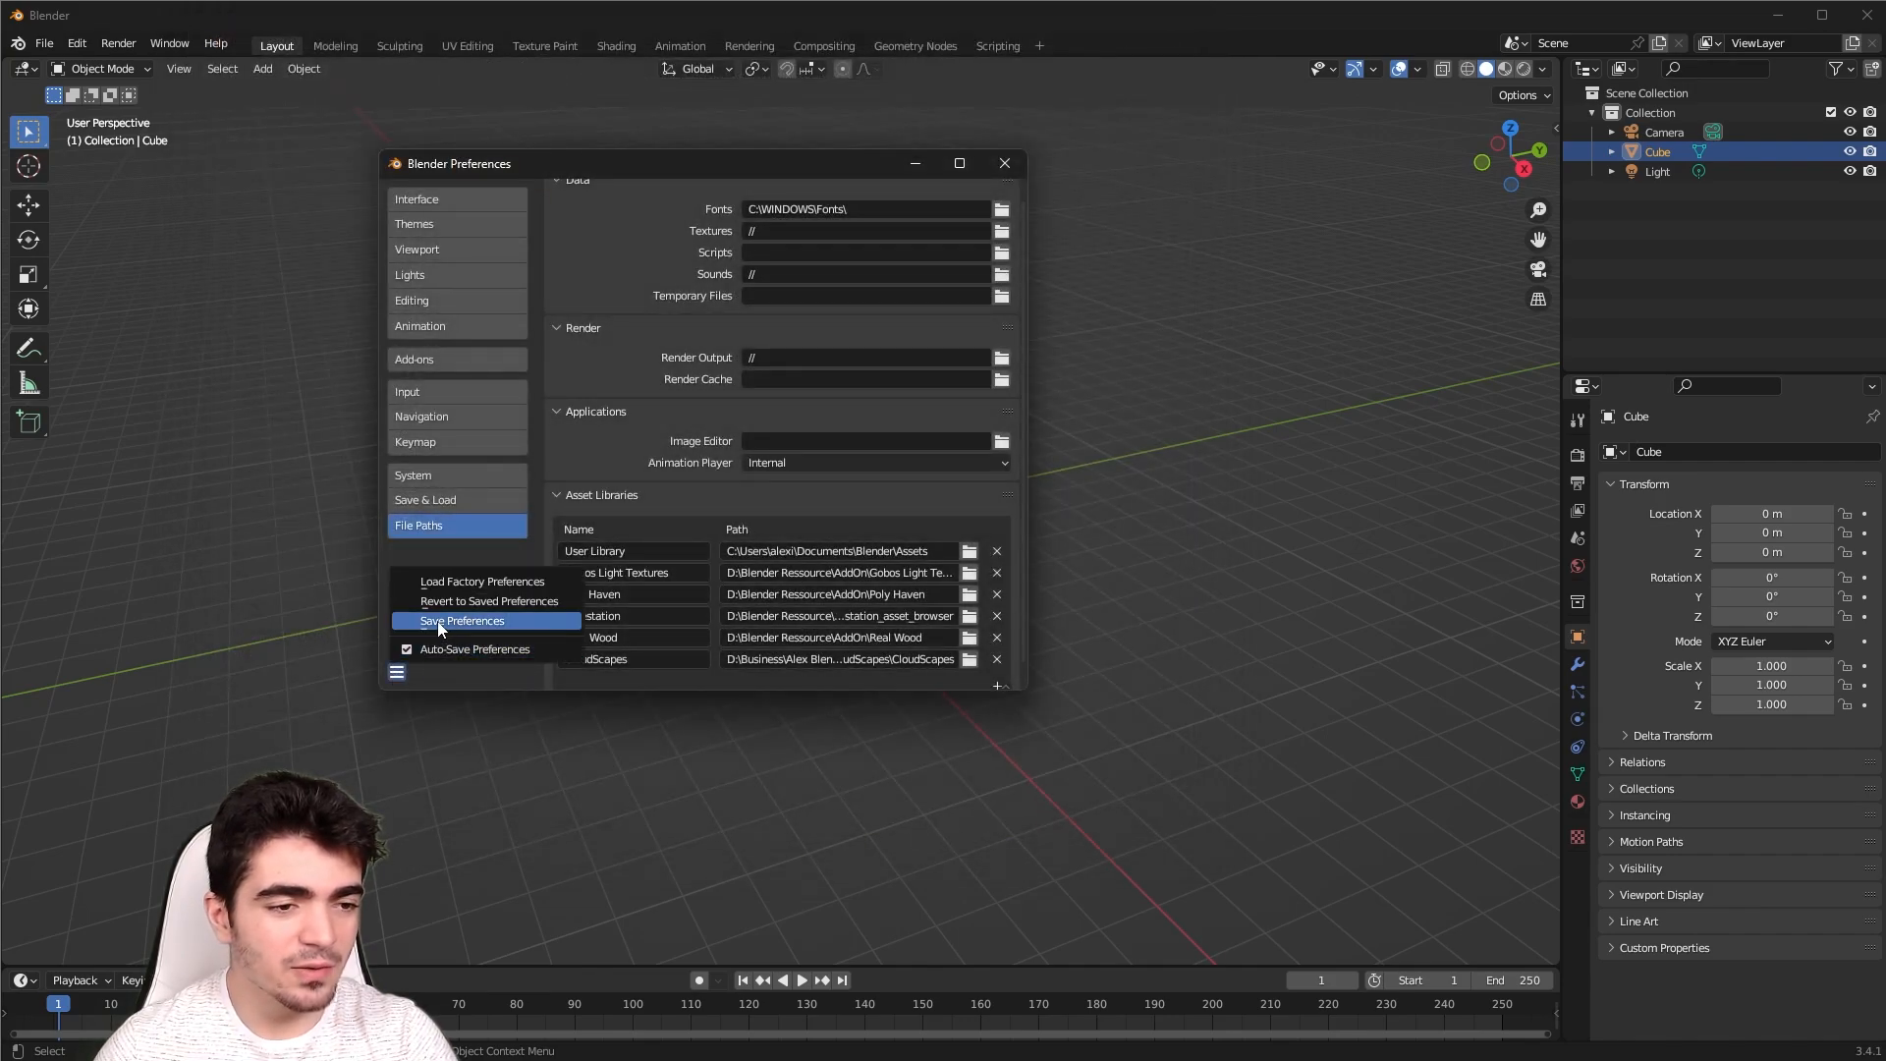
left_click(482, 620)
left_click(1004, 163)
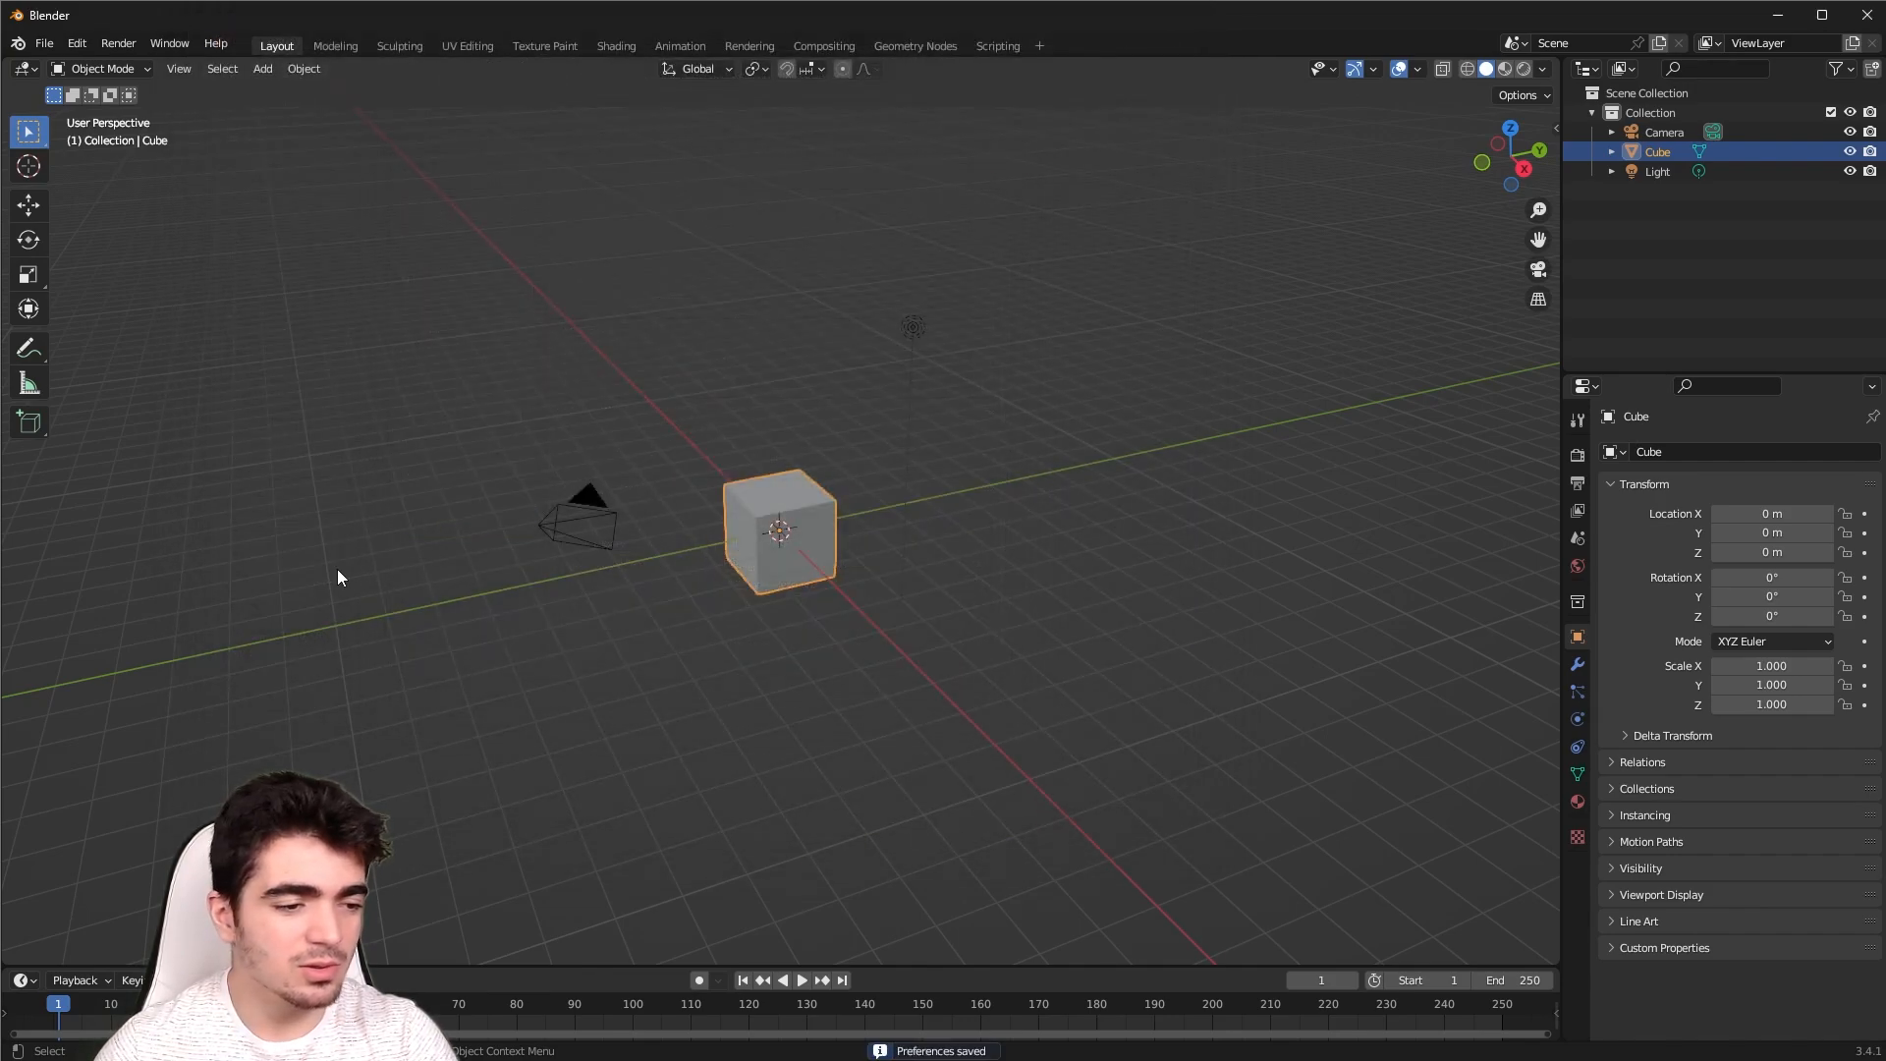
Turn the timeline area into an Asset Browser showing the CloudScapes library, and enlarge it to over half the window height
left_click(30, 980)
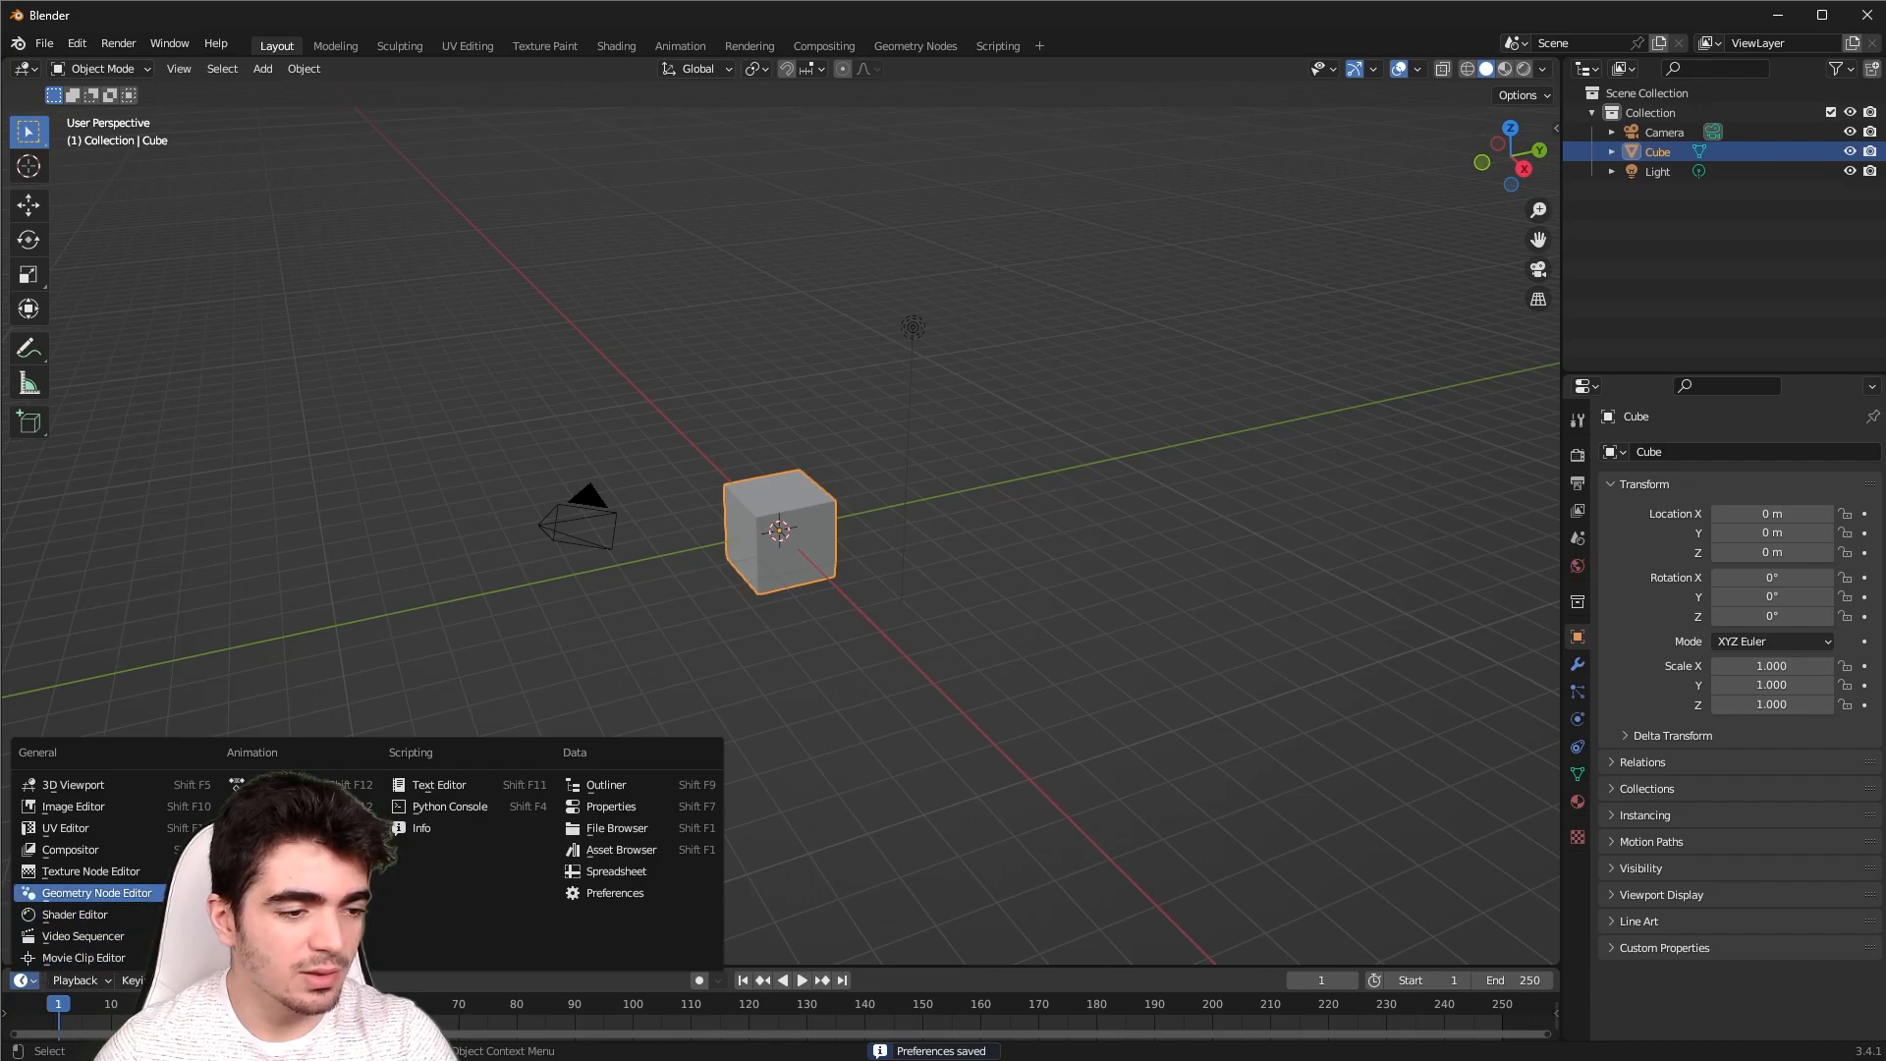
left_click(621, 850)
left_click_drag(147, 967, 118, 622)
left_click(92, 666)
left_click(92, 832)
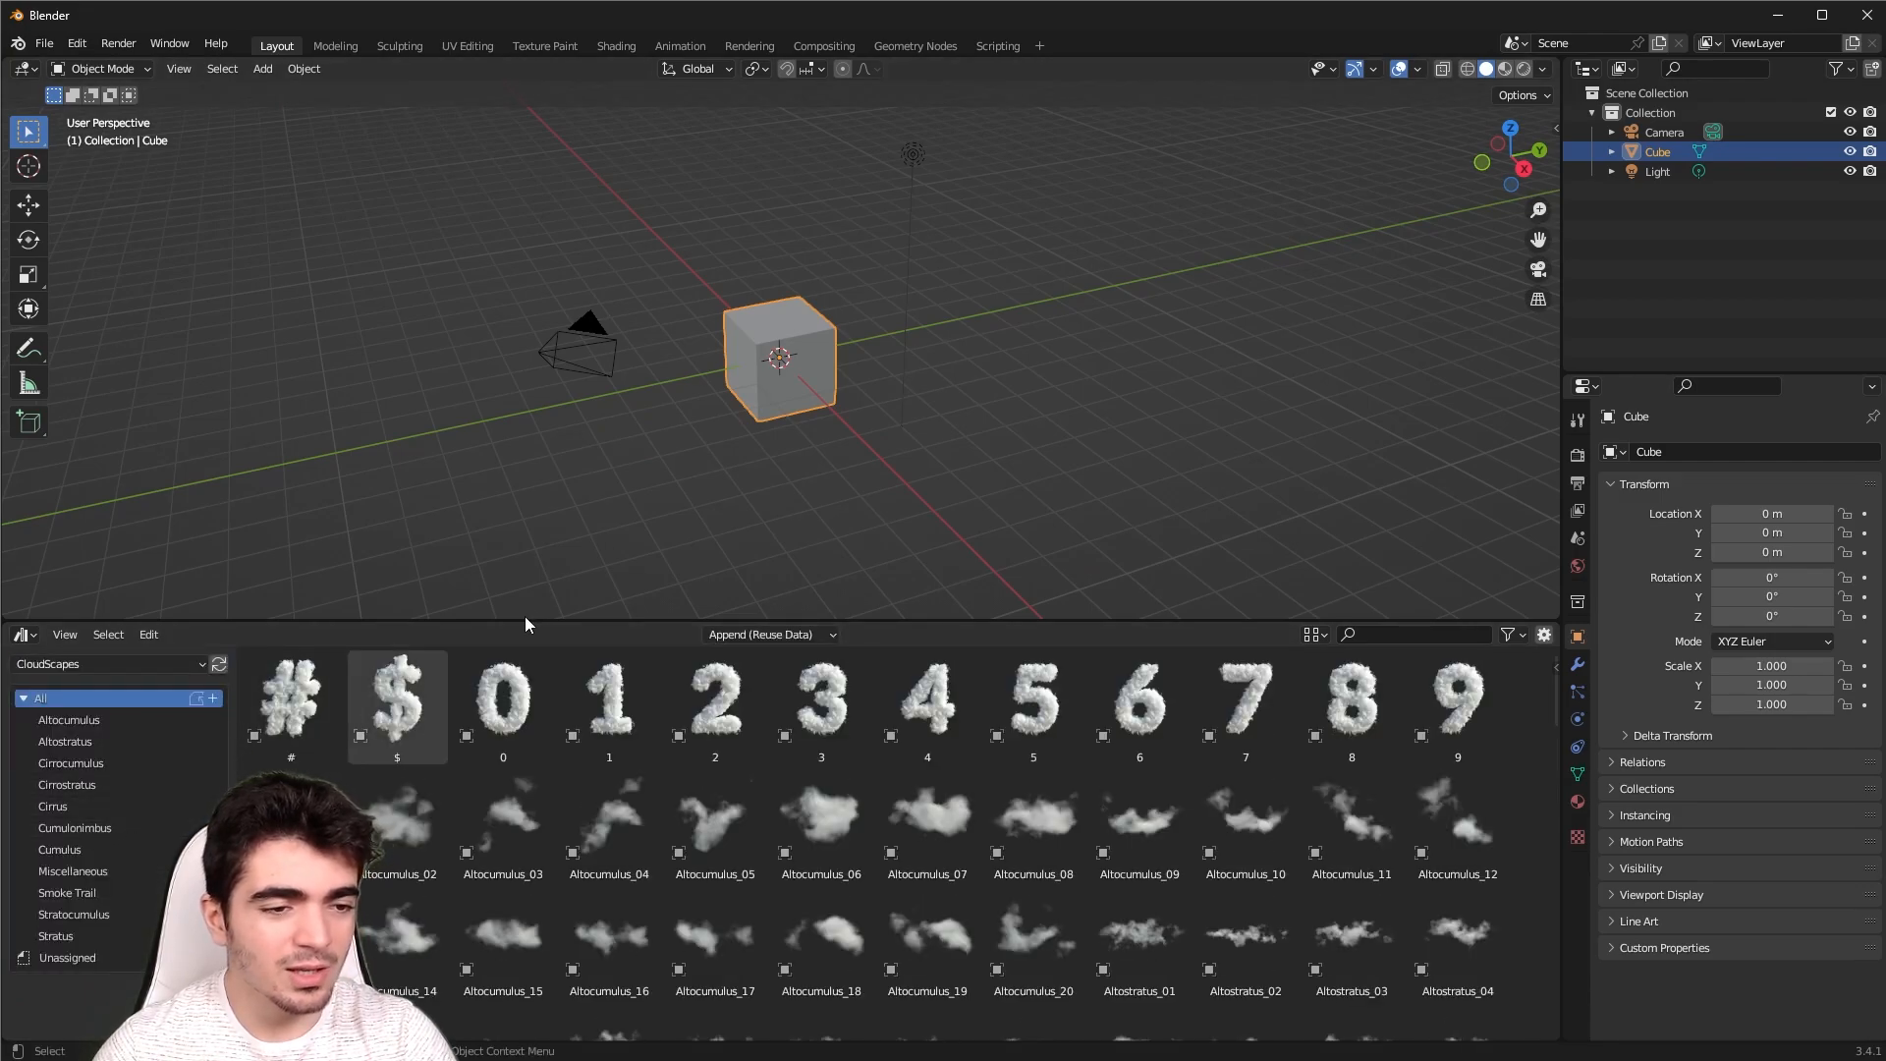
left_click_drag(526, 620, 500, 397)
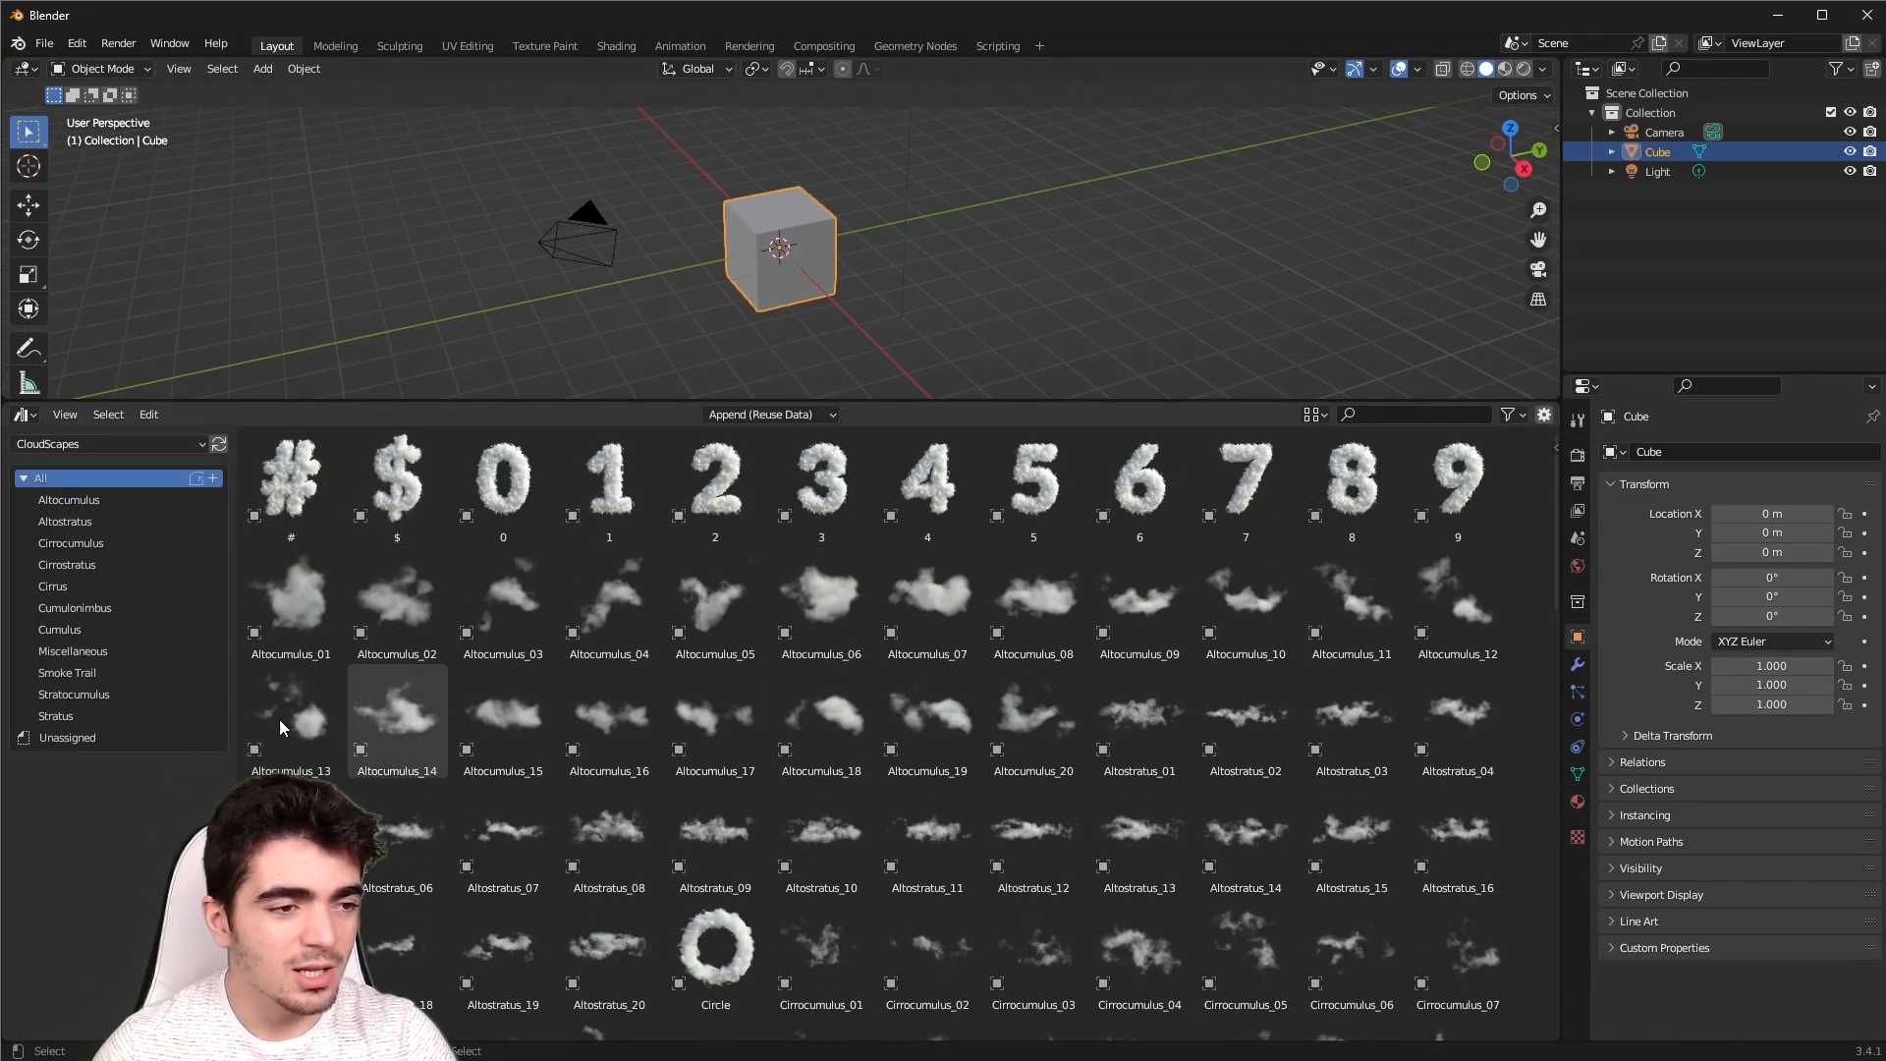
Look through the CloudScapes catalogs from Altocumulus to Stratus, including the Miscellaneous shapes
left_click(63, 499)
left_click(63, 523)
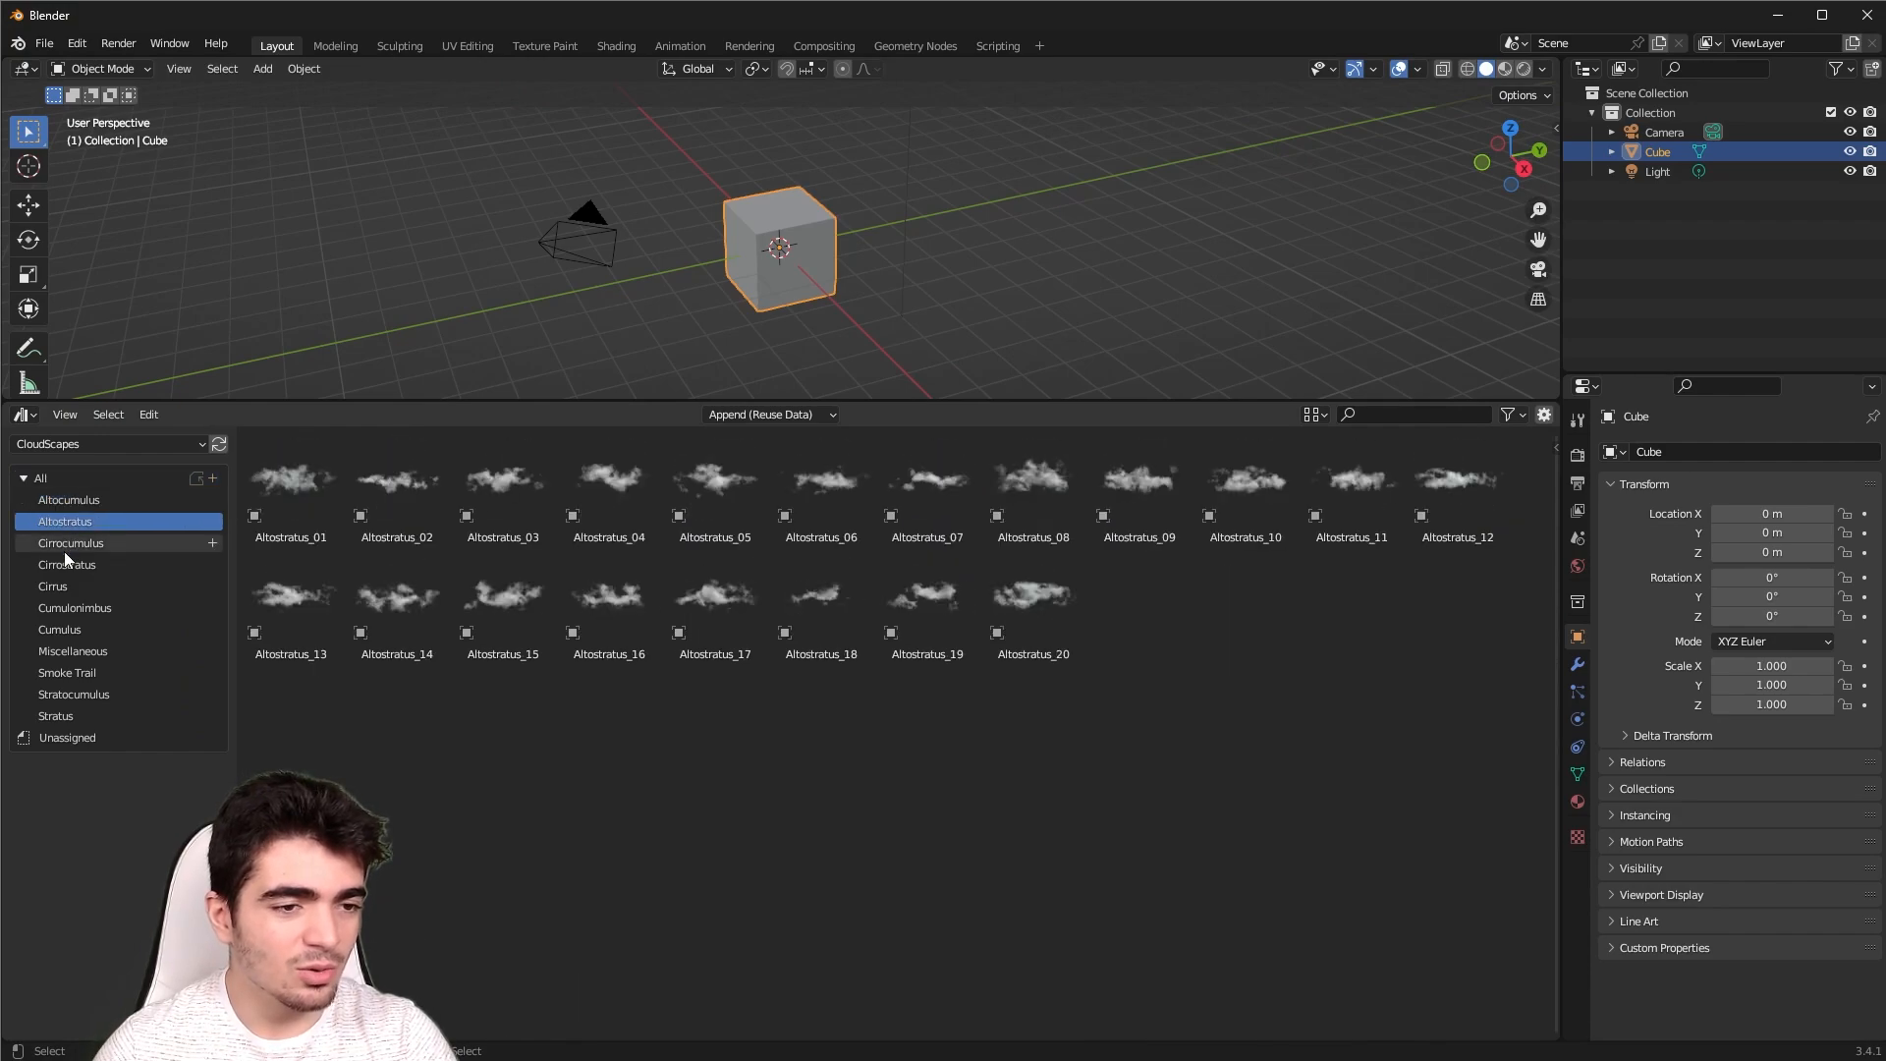
left_click(63, 544)
left_click(63, 564)
left_click(62, 587)
left_click(60, 608)
left_click(59, 629)
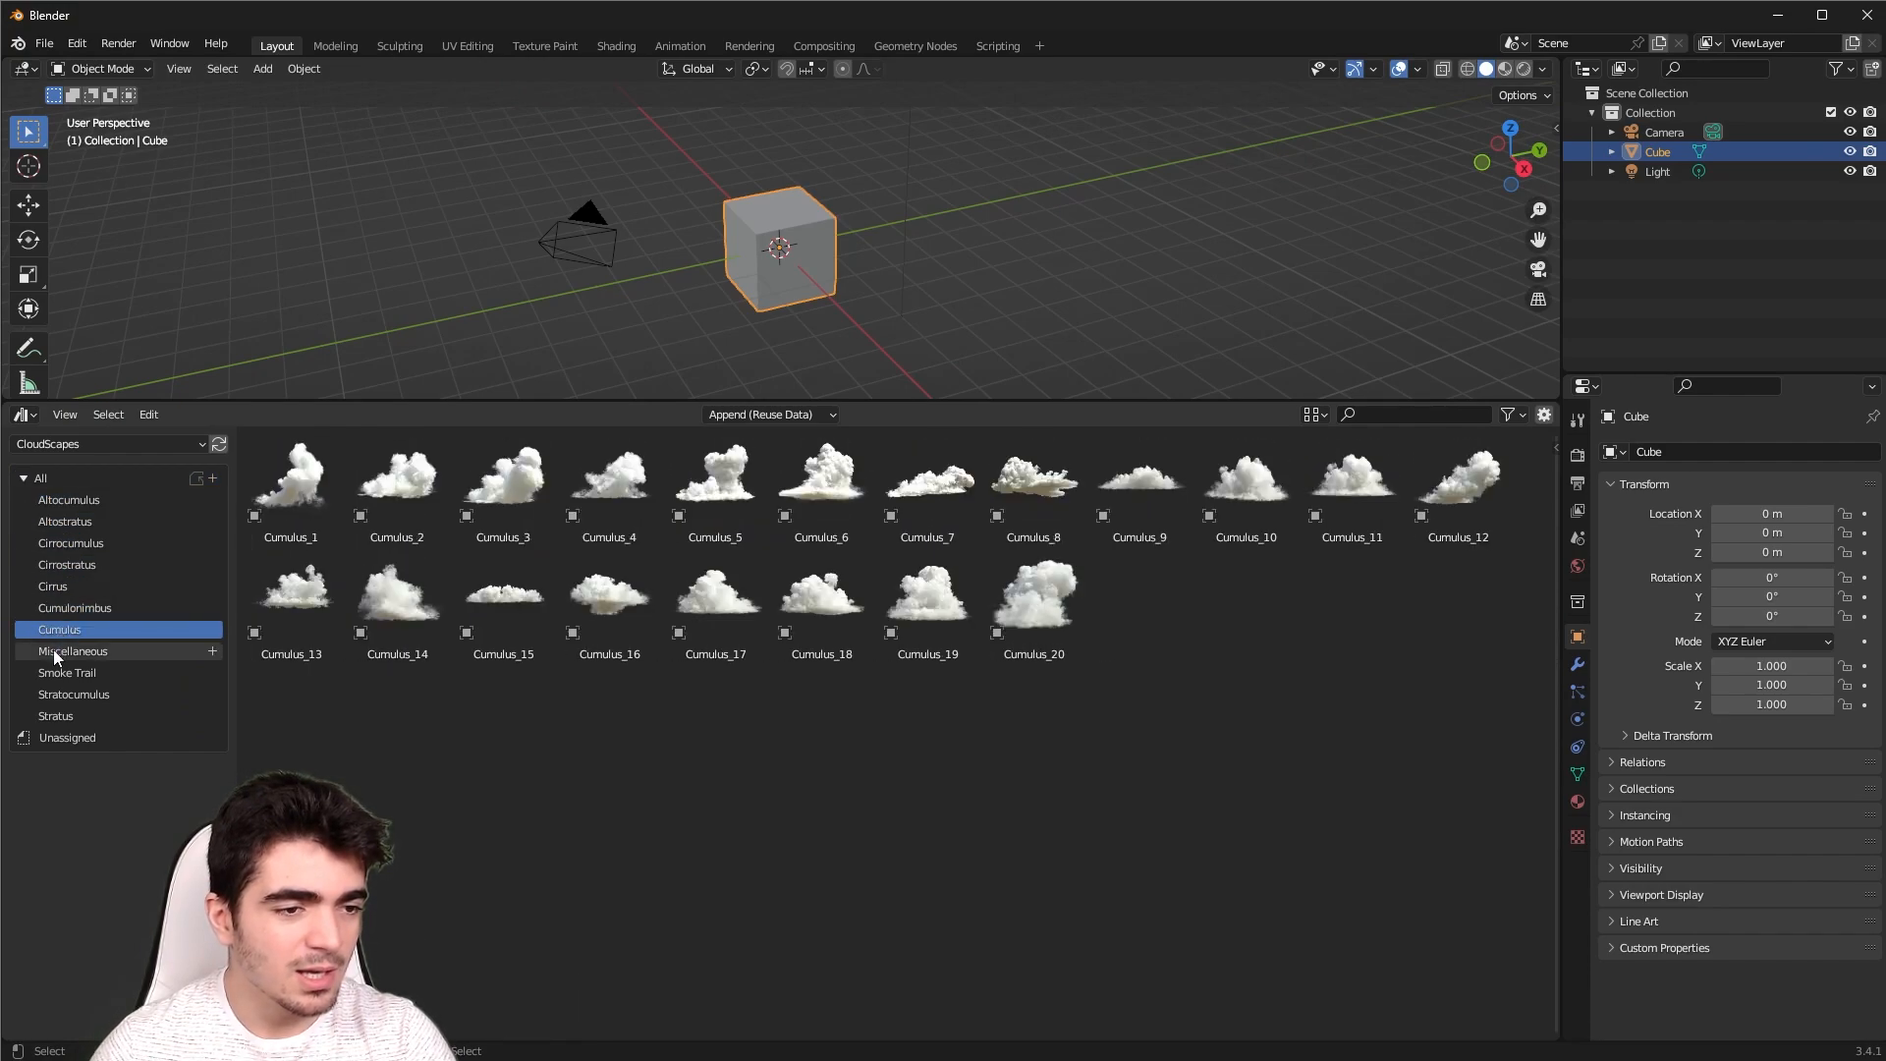
left_click(83, 670)
left_click(76, 652)
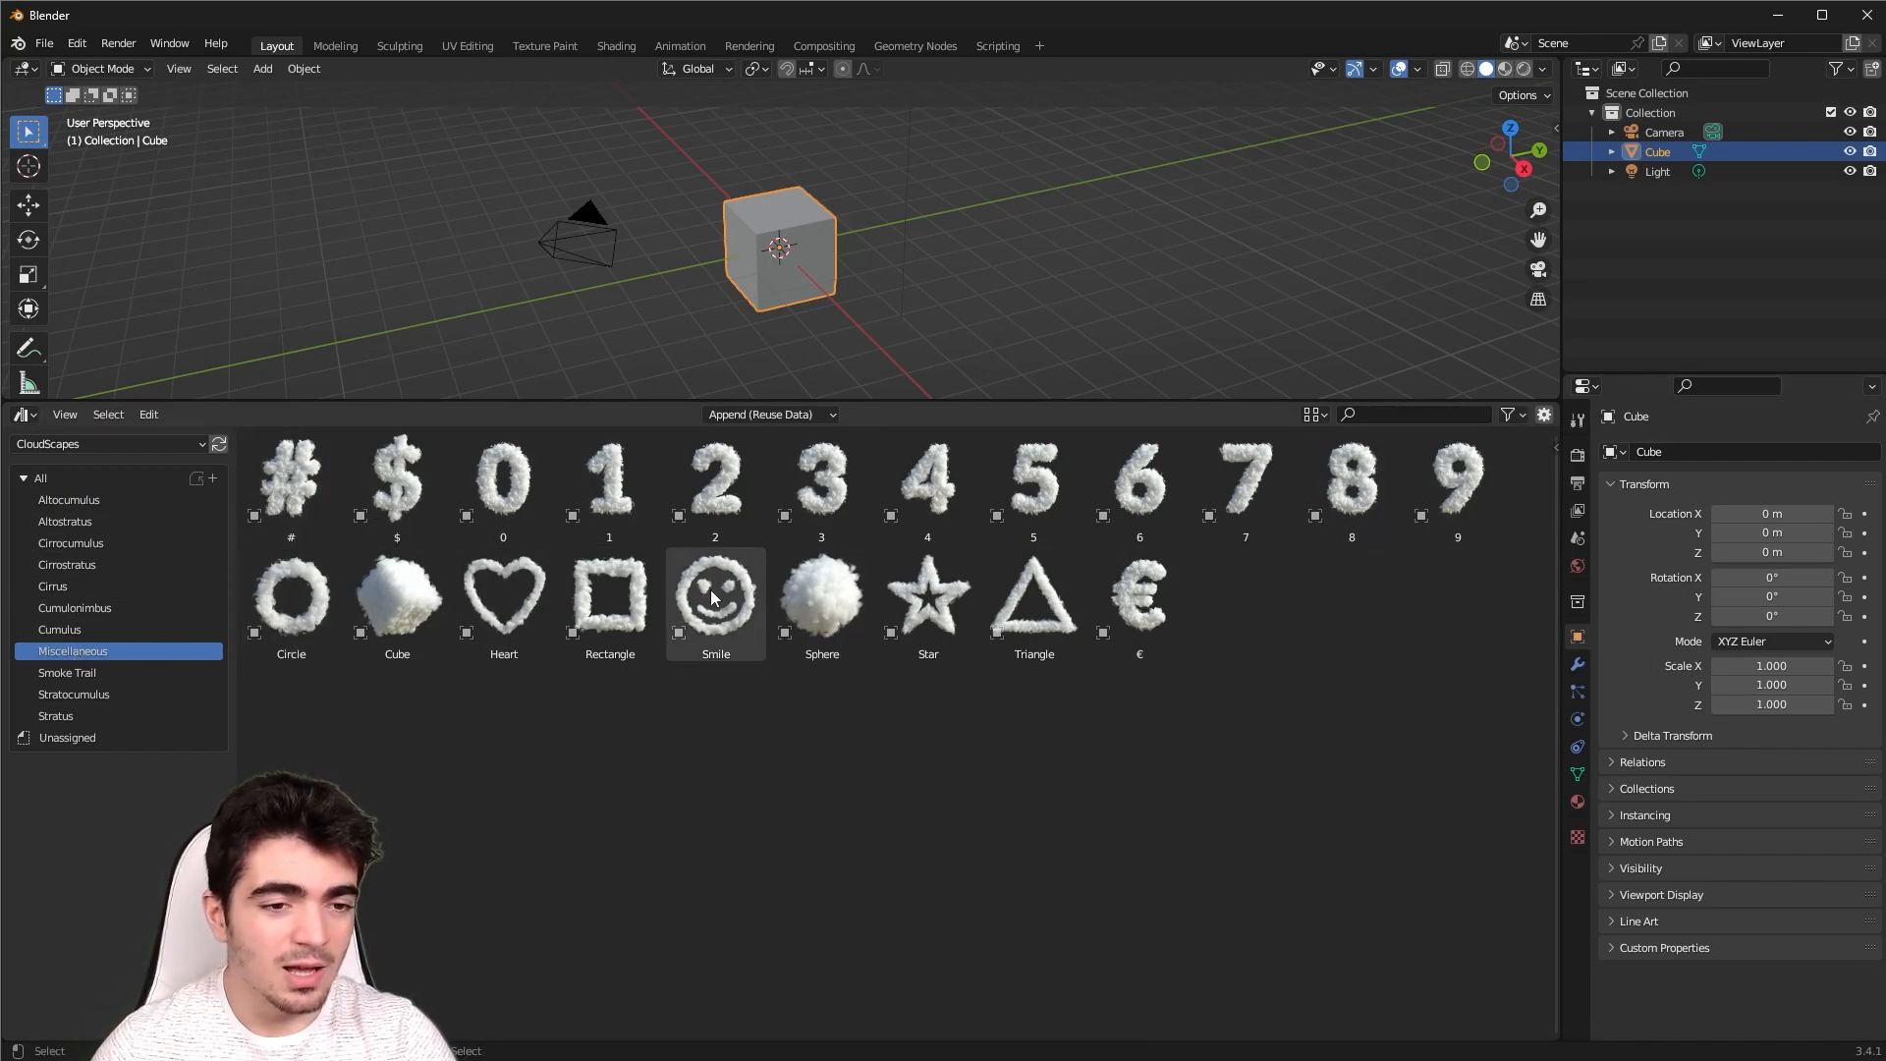
left_click(77, 691)
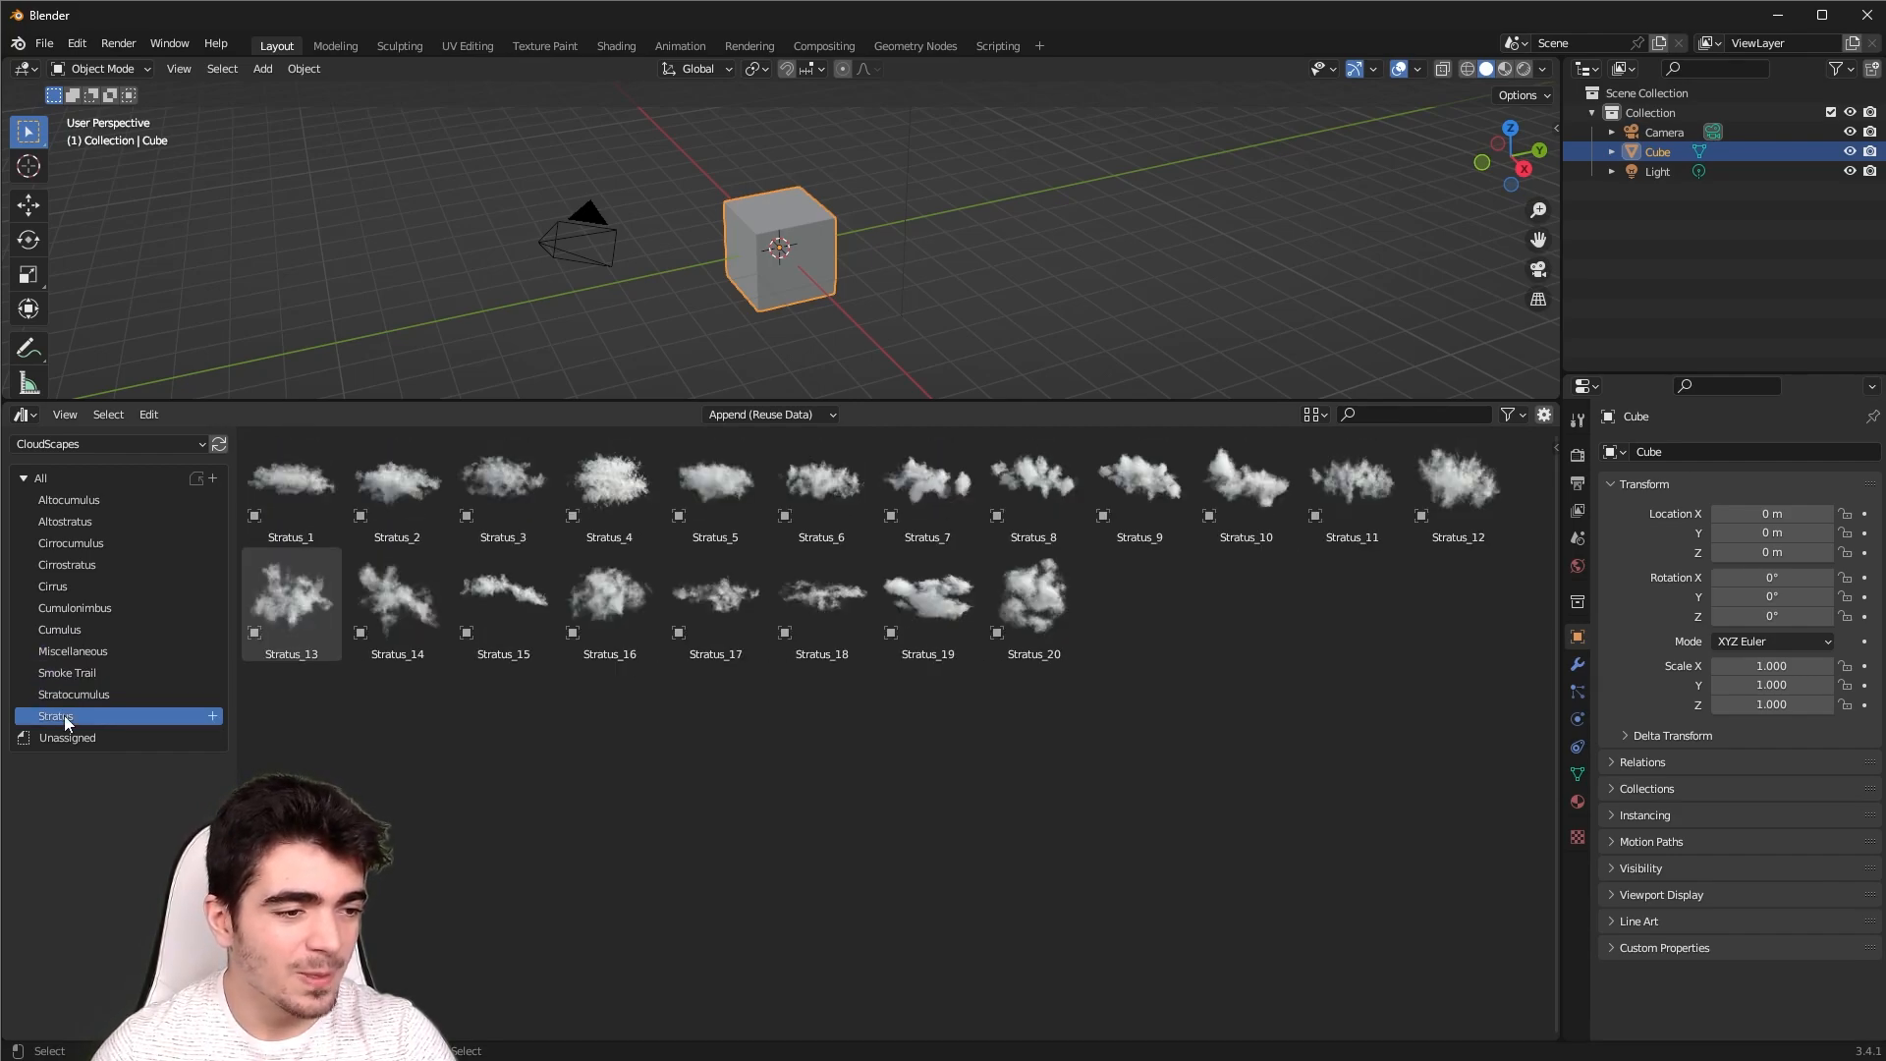
Place the Cumulonimbus_12 asset from the Cumulonimbus catalog into the scene and bring the whole cloud into view
left_click(85, 500)
left_click(82, 521)
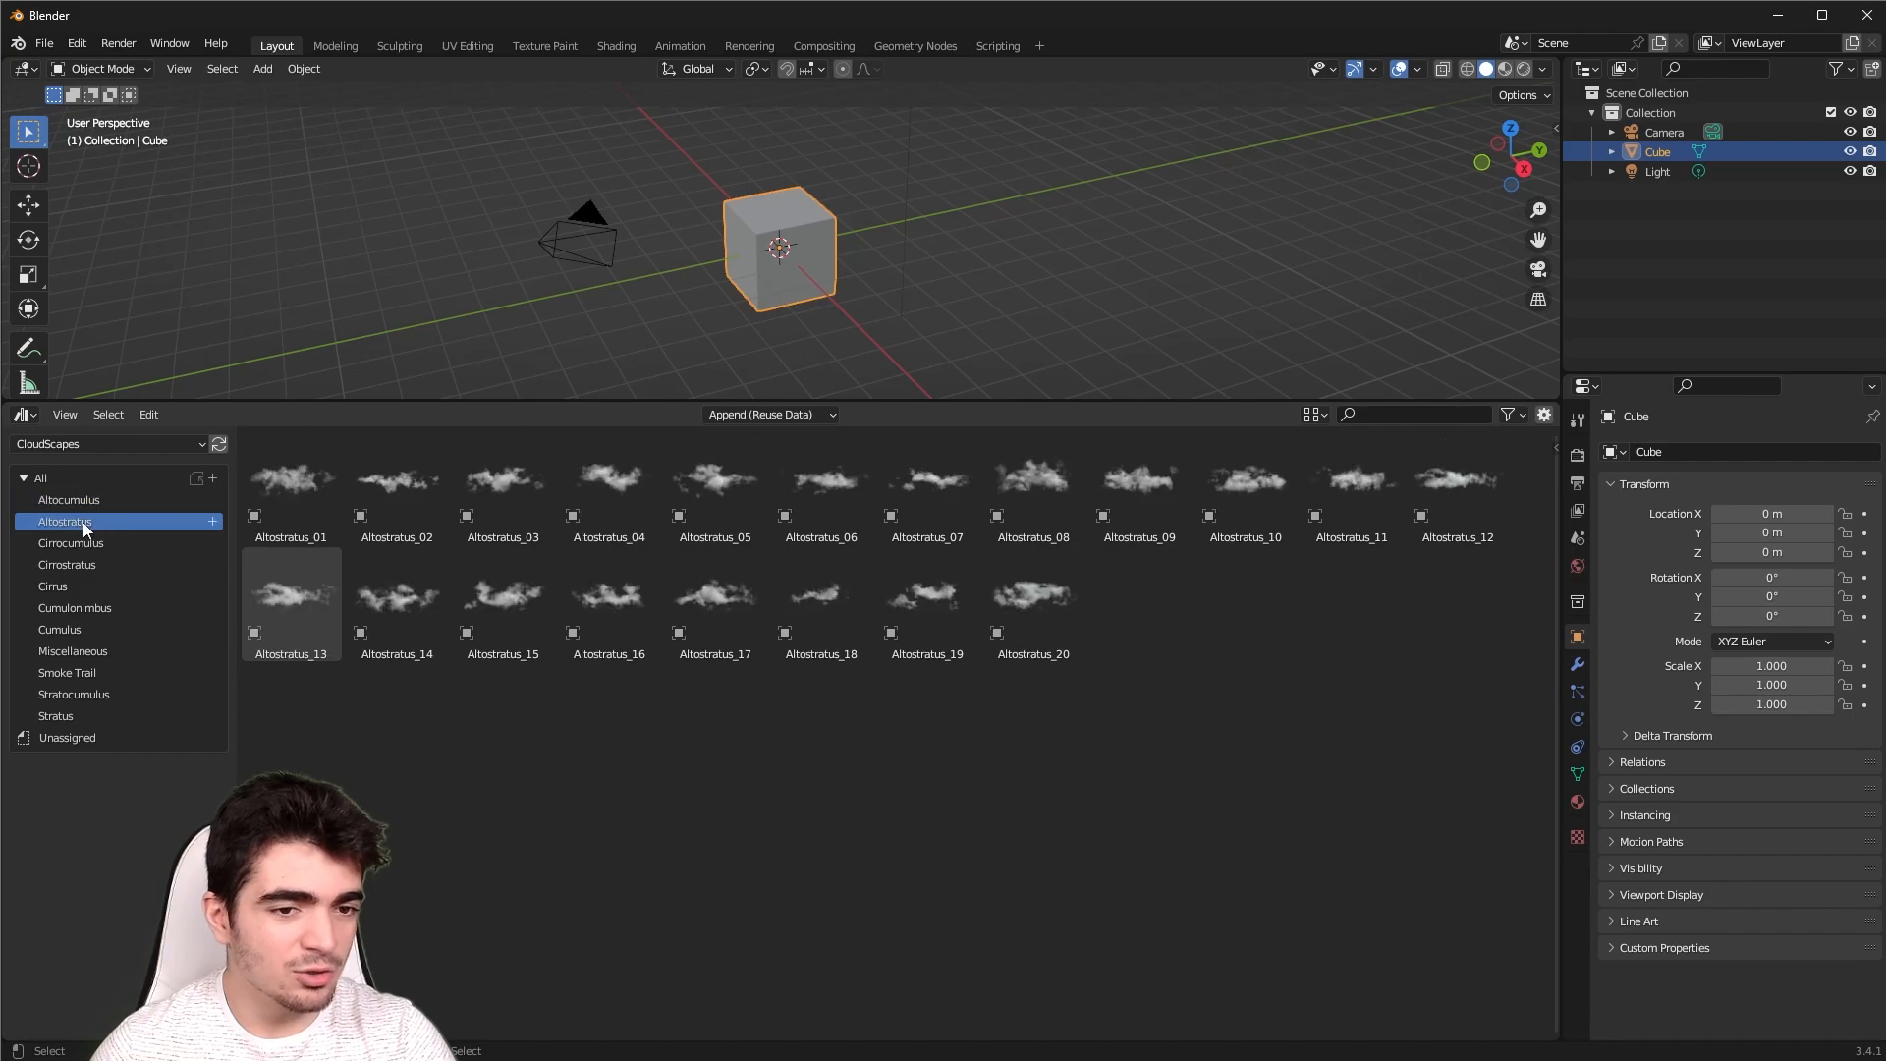
left_click(95, 545)
left_click(86, 567)
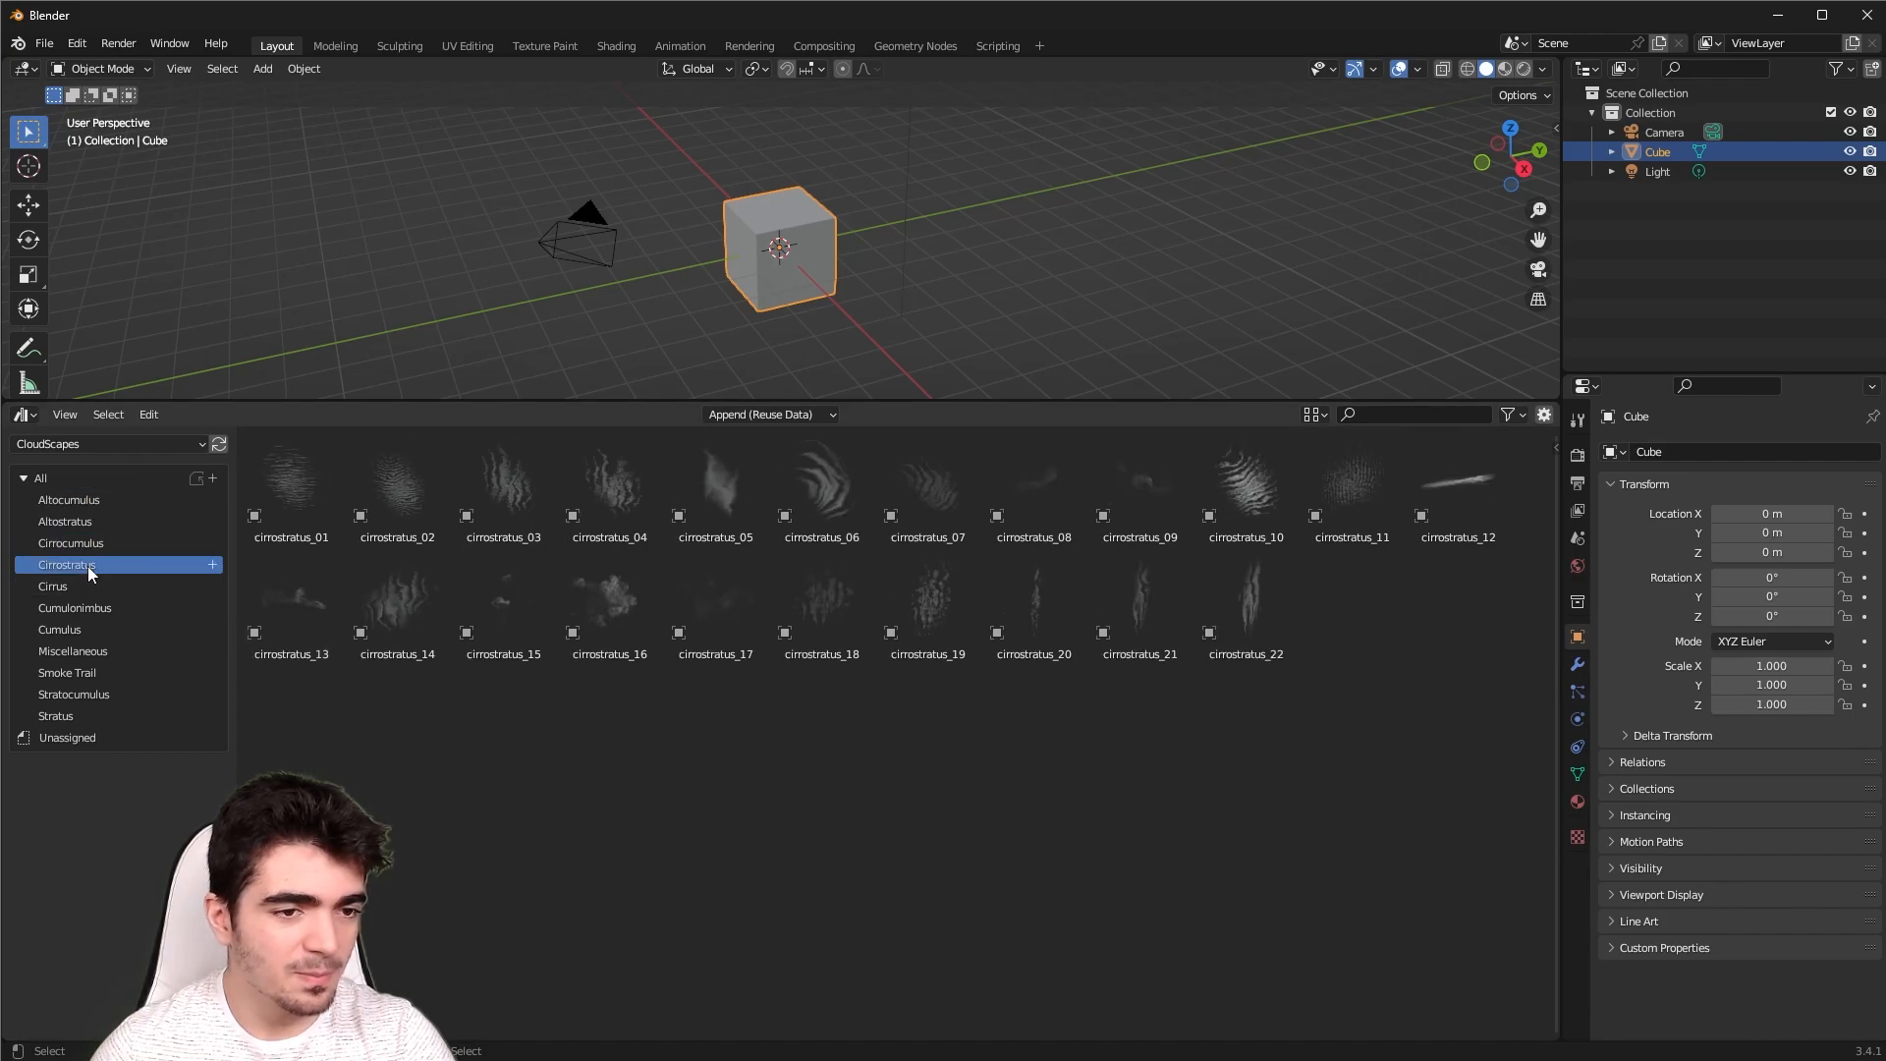
left_click(81, 579)
left_click(77, 599)
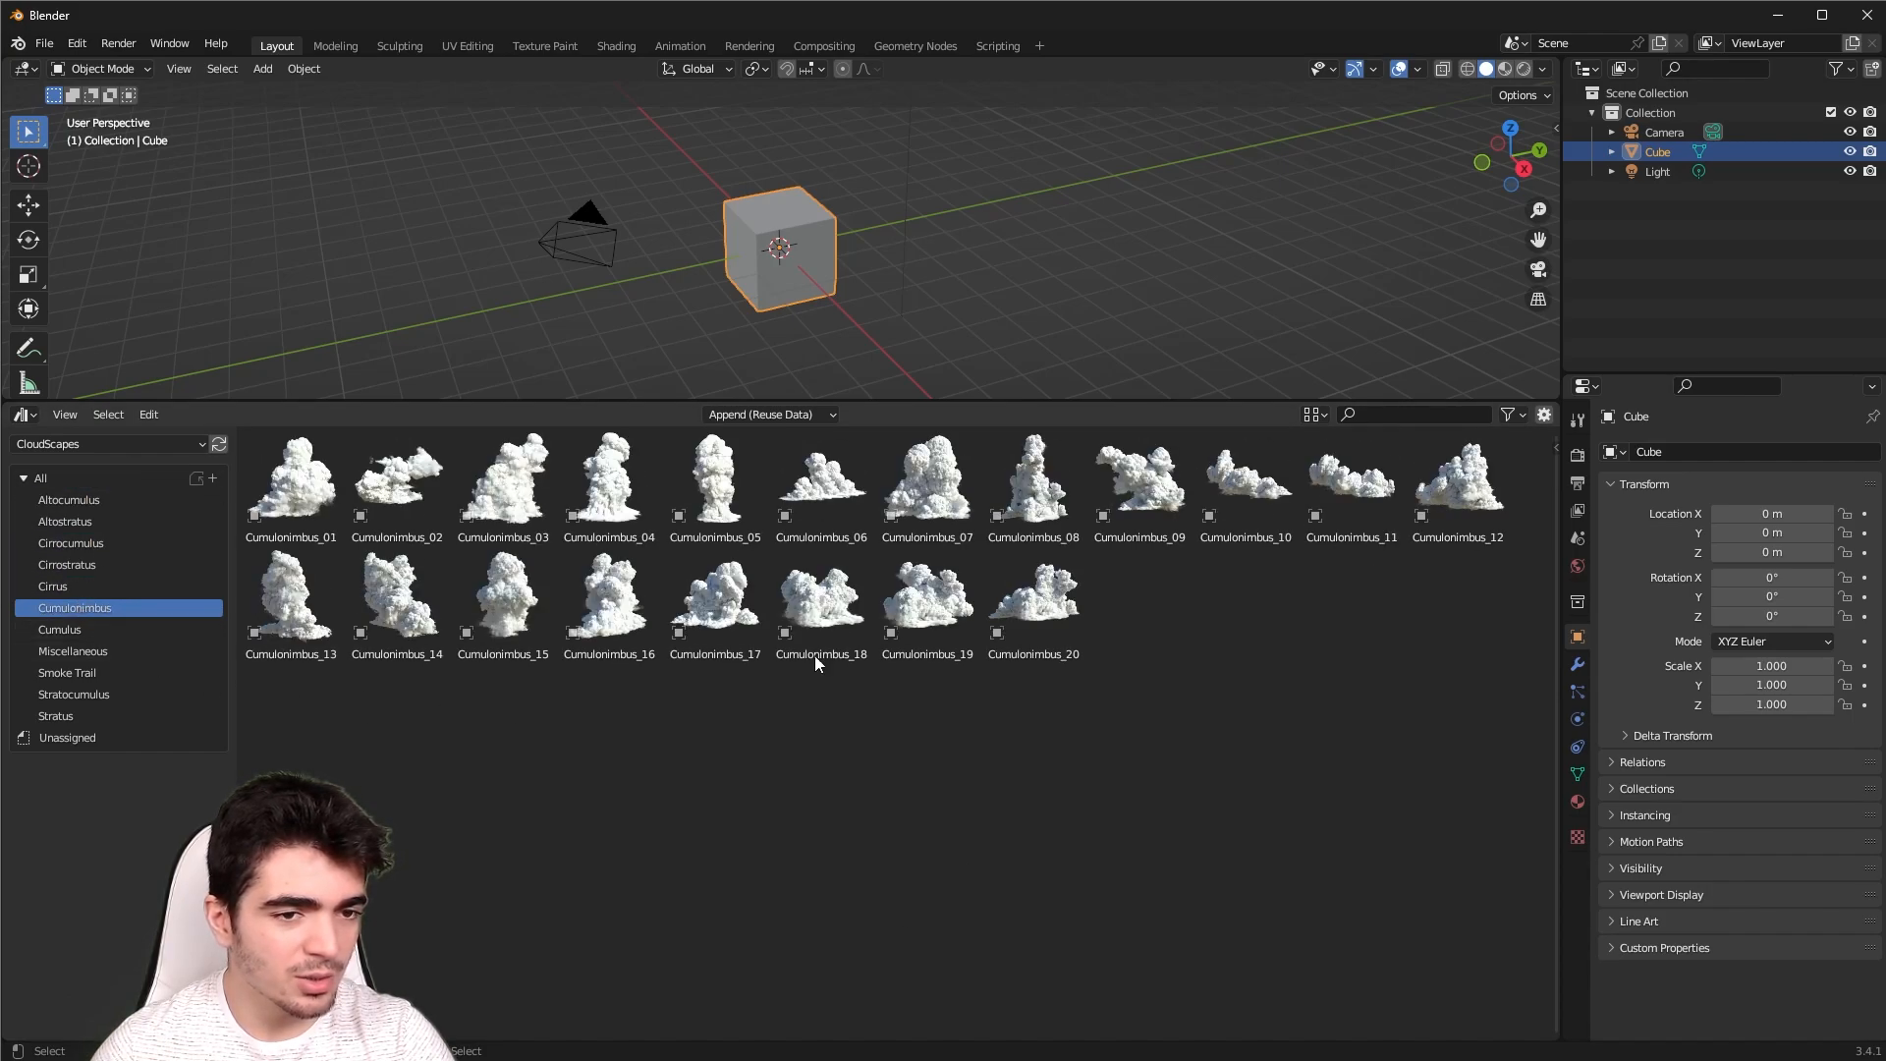
left_click_drag(1470, 506, 1071, 302)
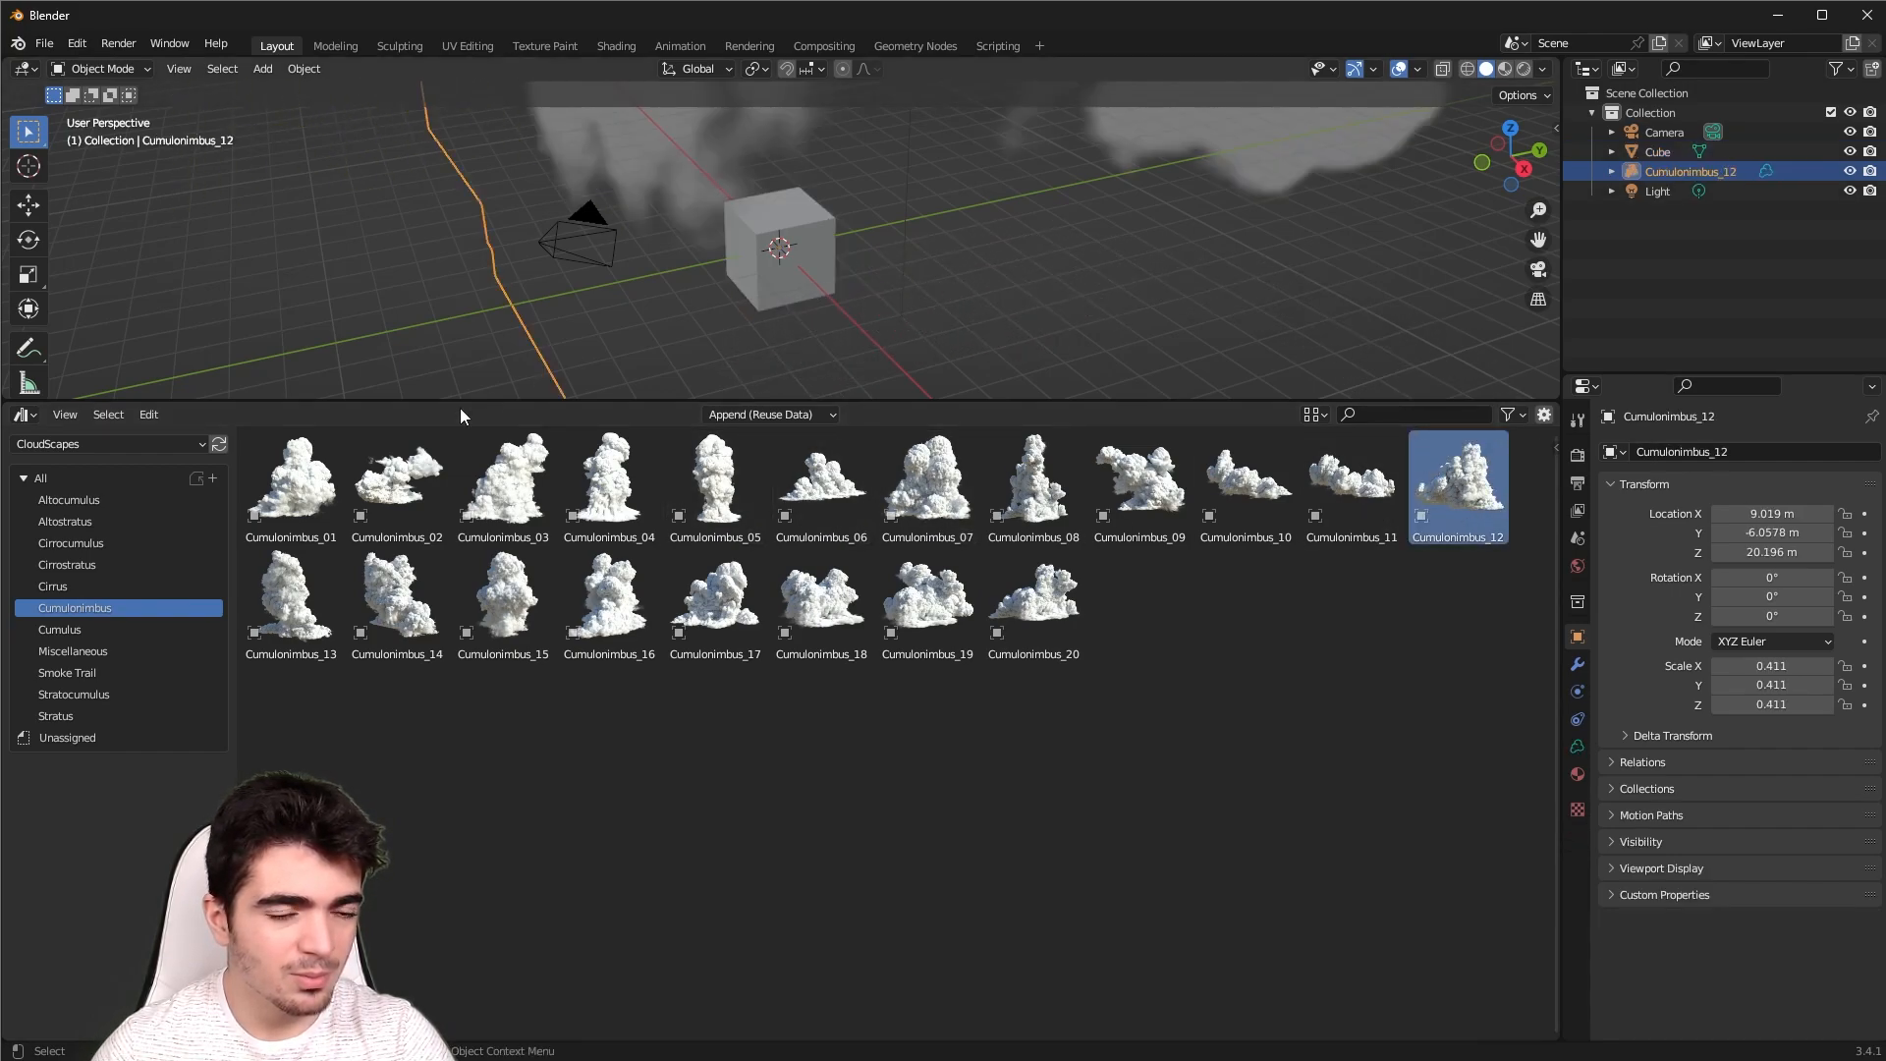
middle_click_drag(694, 210, 668, 388)
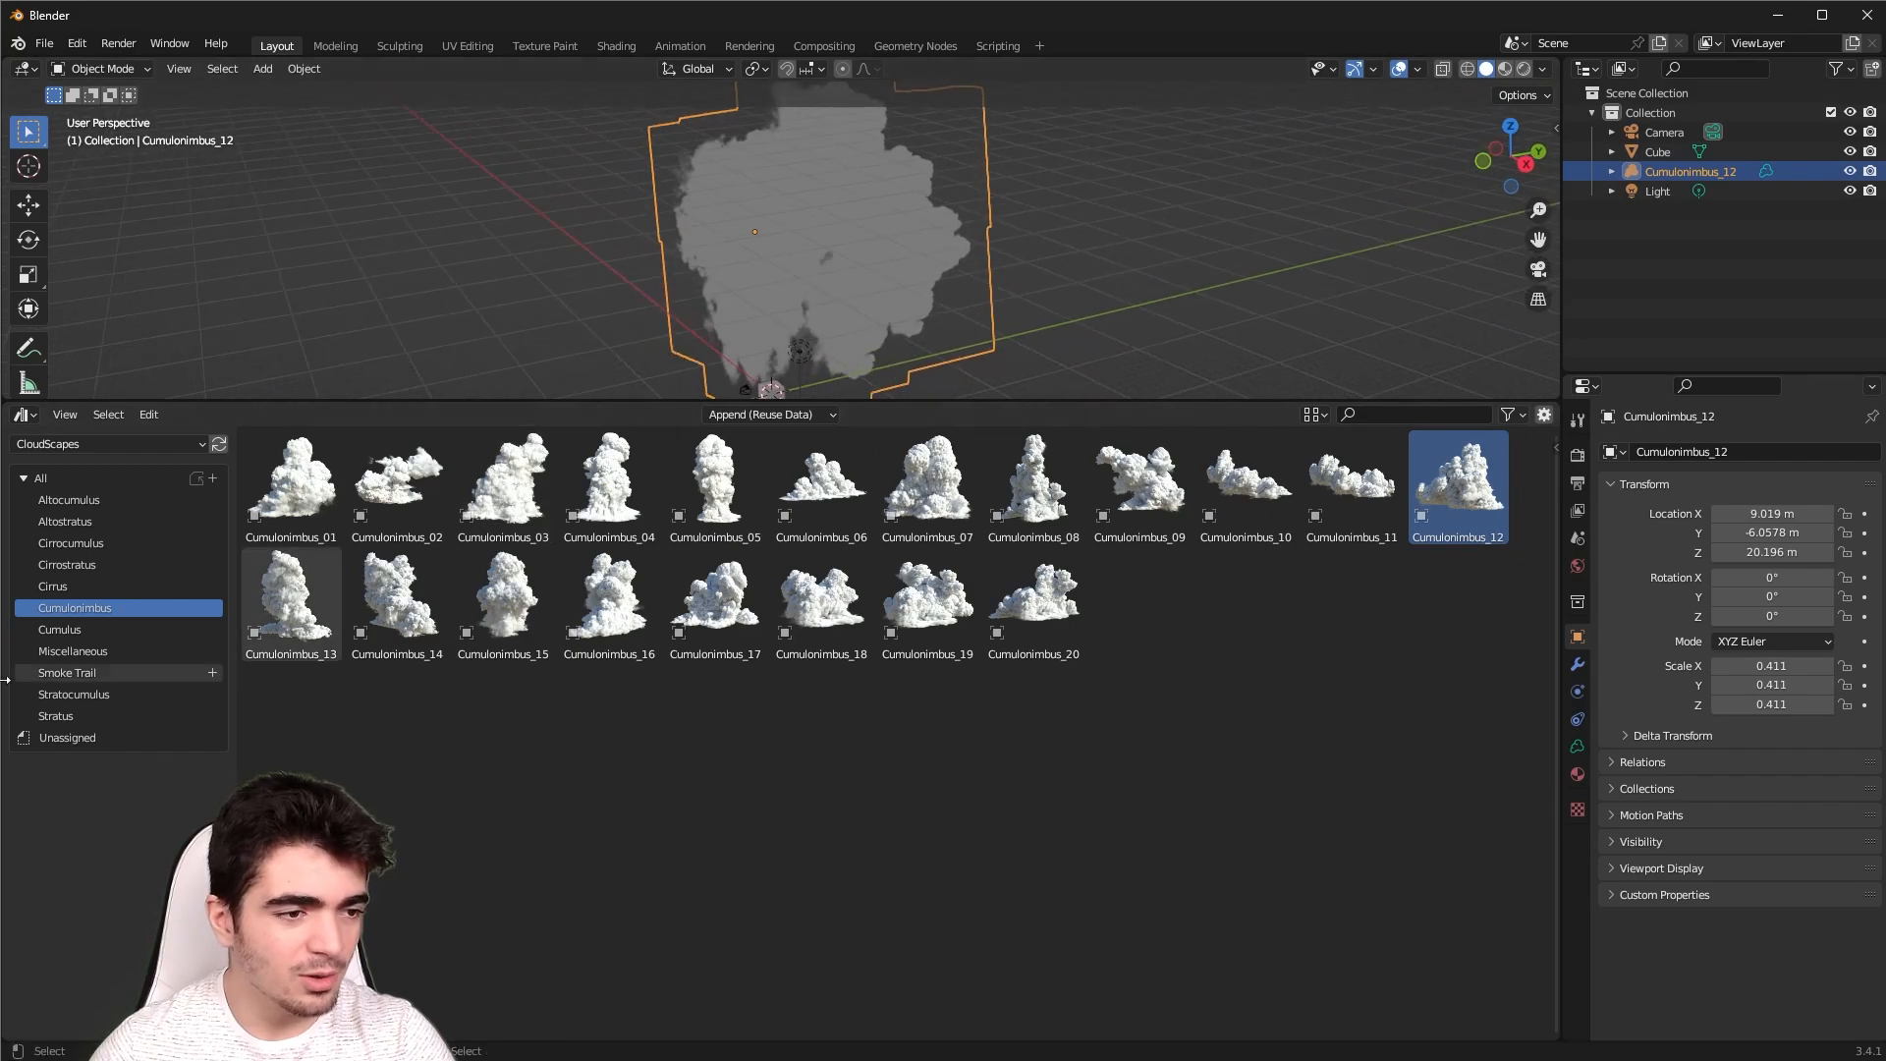
Place the Cumulus_2 asset from the Cumulus catalog beside the large cloud
left_click(61, 630)
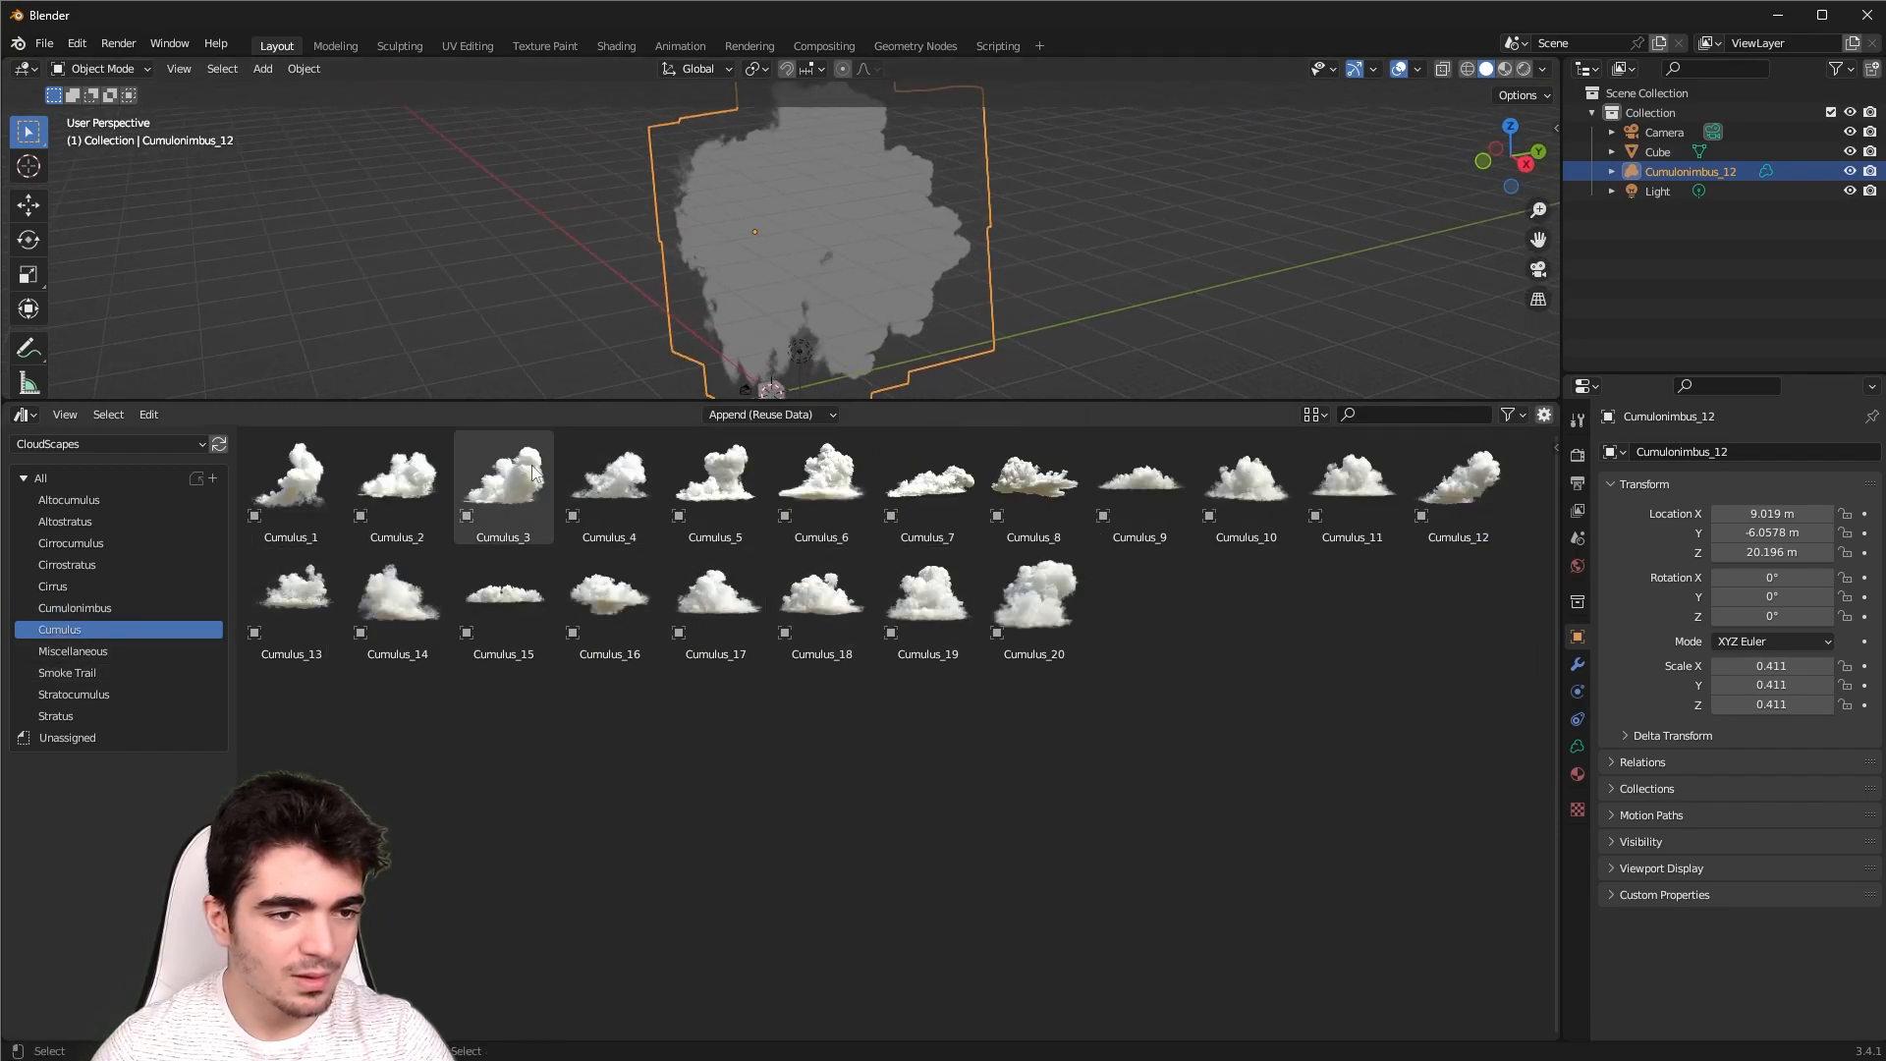
left_click_drag(377, 489, 482, 260)
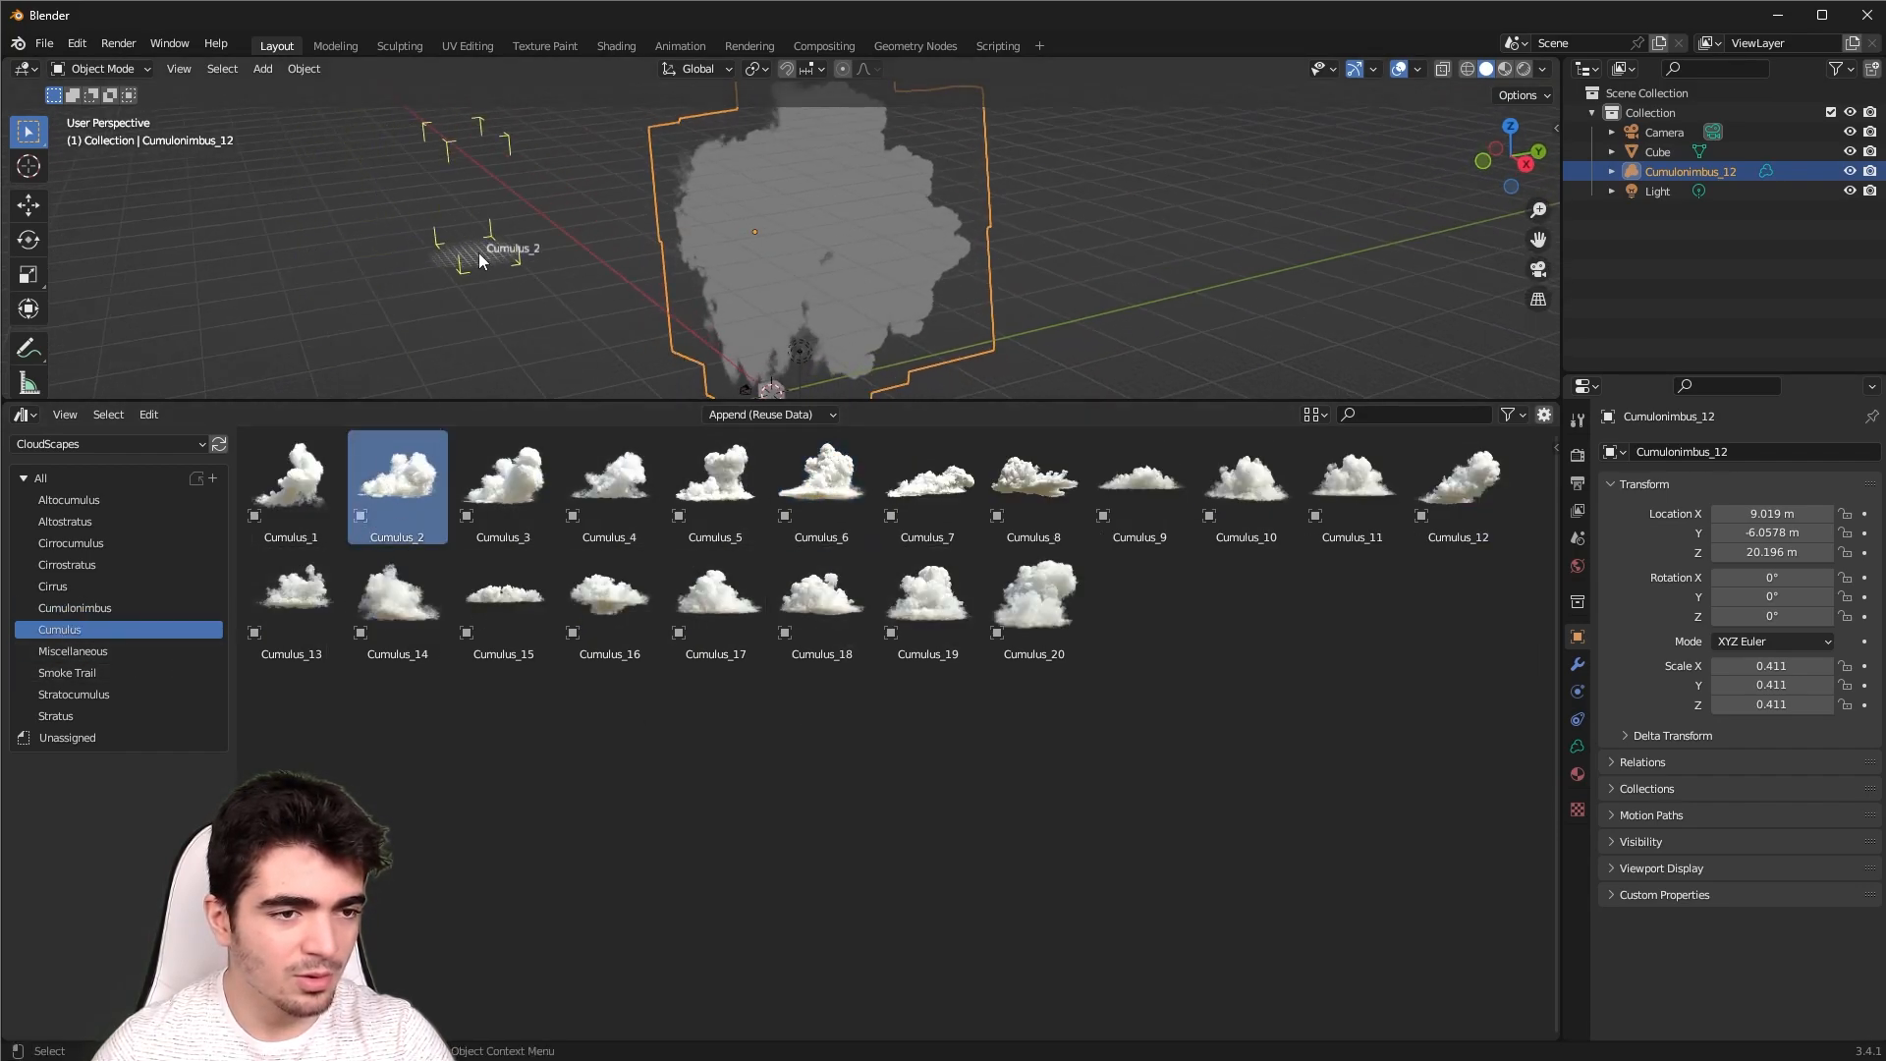
left_click_drag(494, 381, 494, 383)
Place the Stratocumulus_4 asset from the Stratocumulus catalog on the far side of the Cumulus_2 cloud
left_click(84, 648)
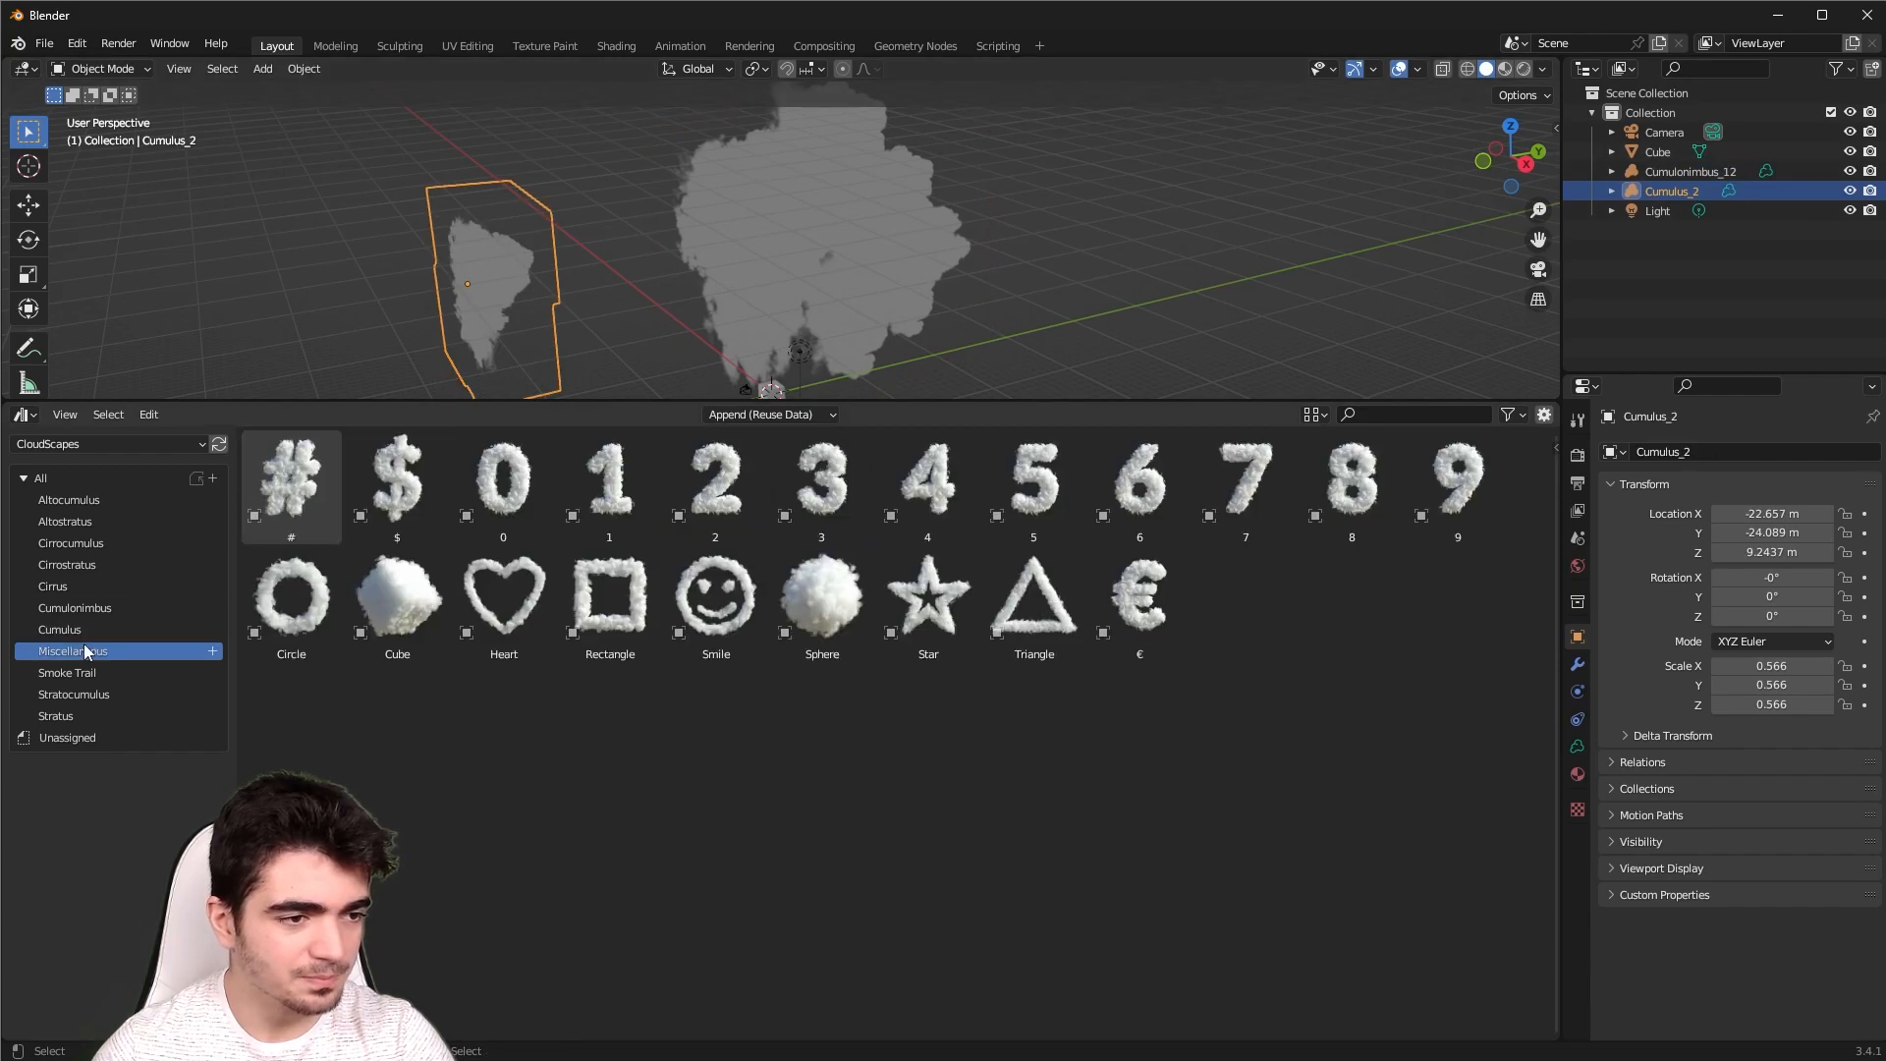
left_click(82, 694)
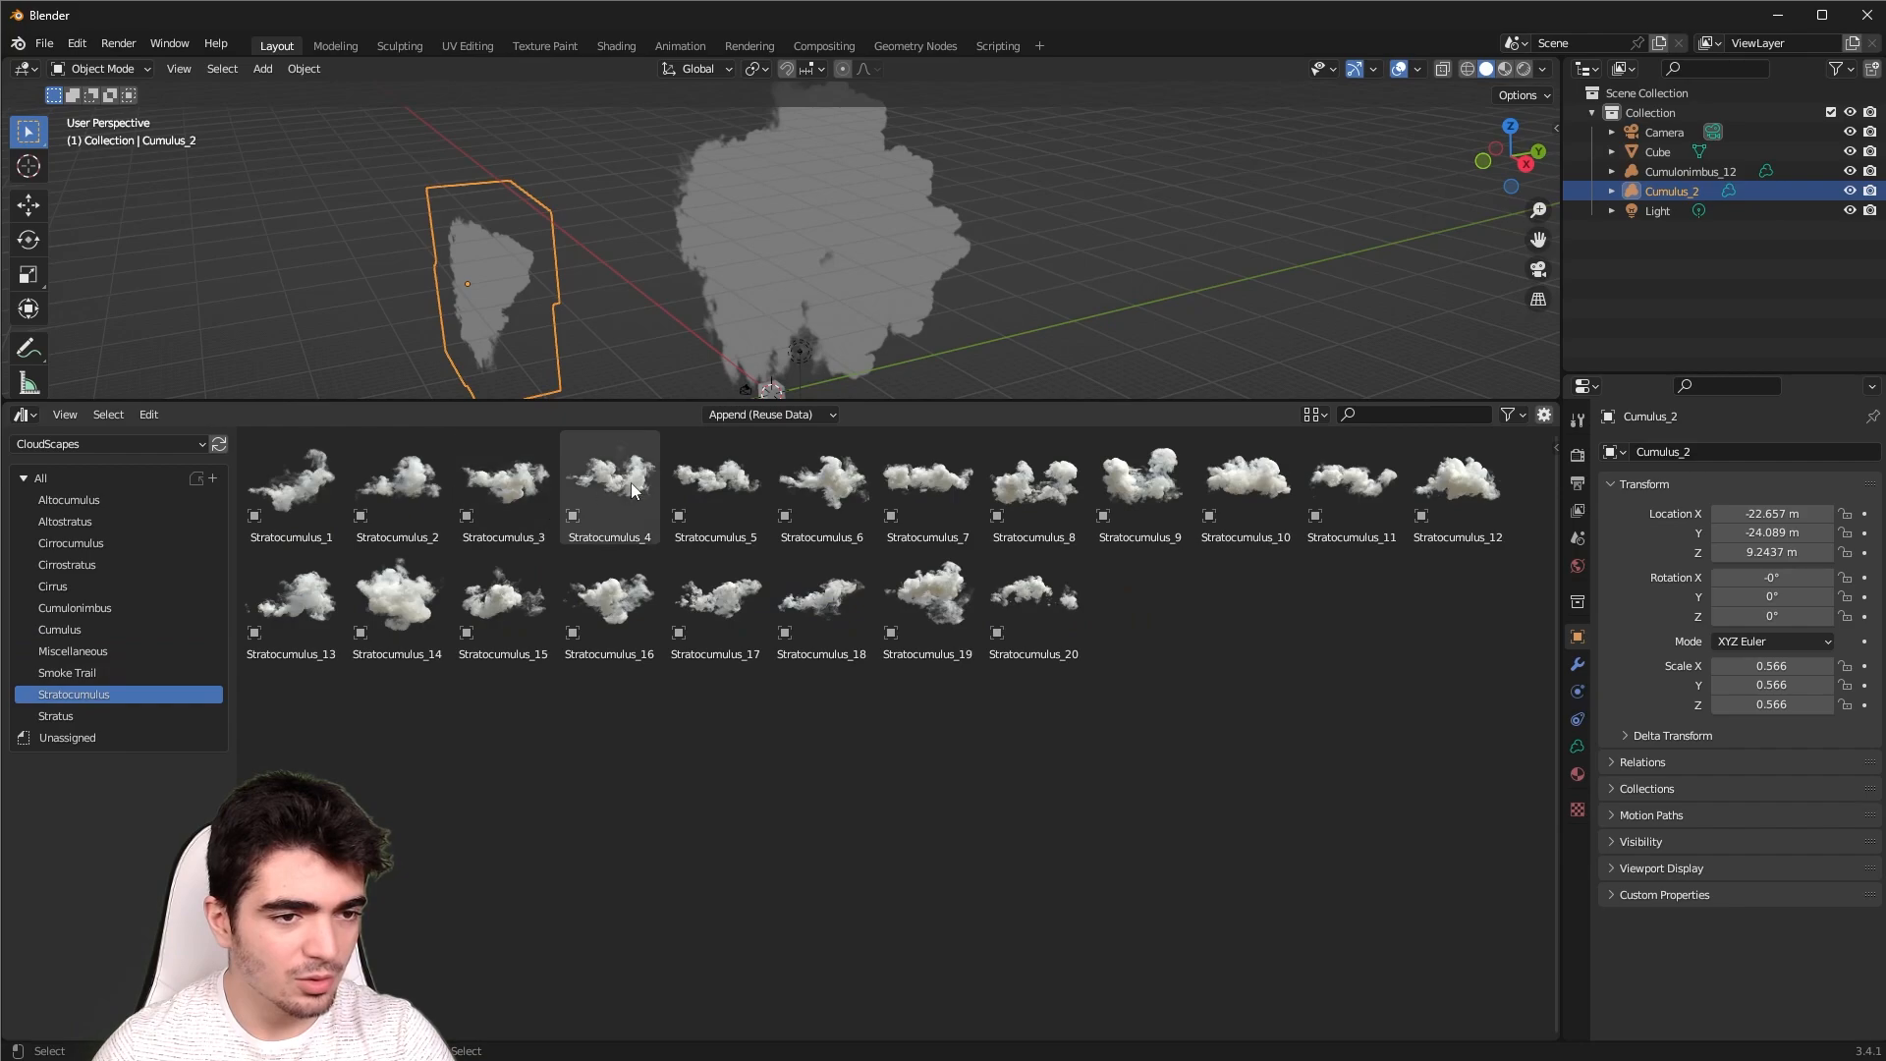
left_click_drag(631, 481, 304, 346)
scroll(605, 374, "down", 1)
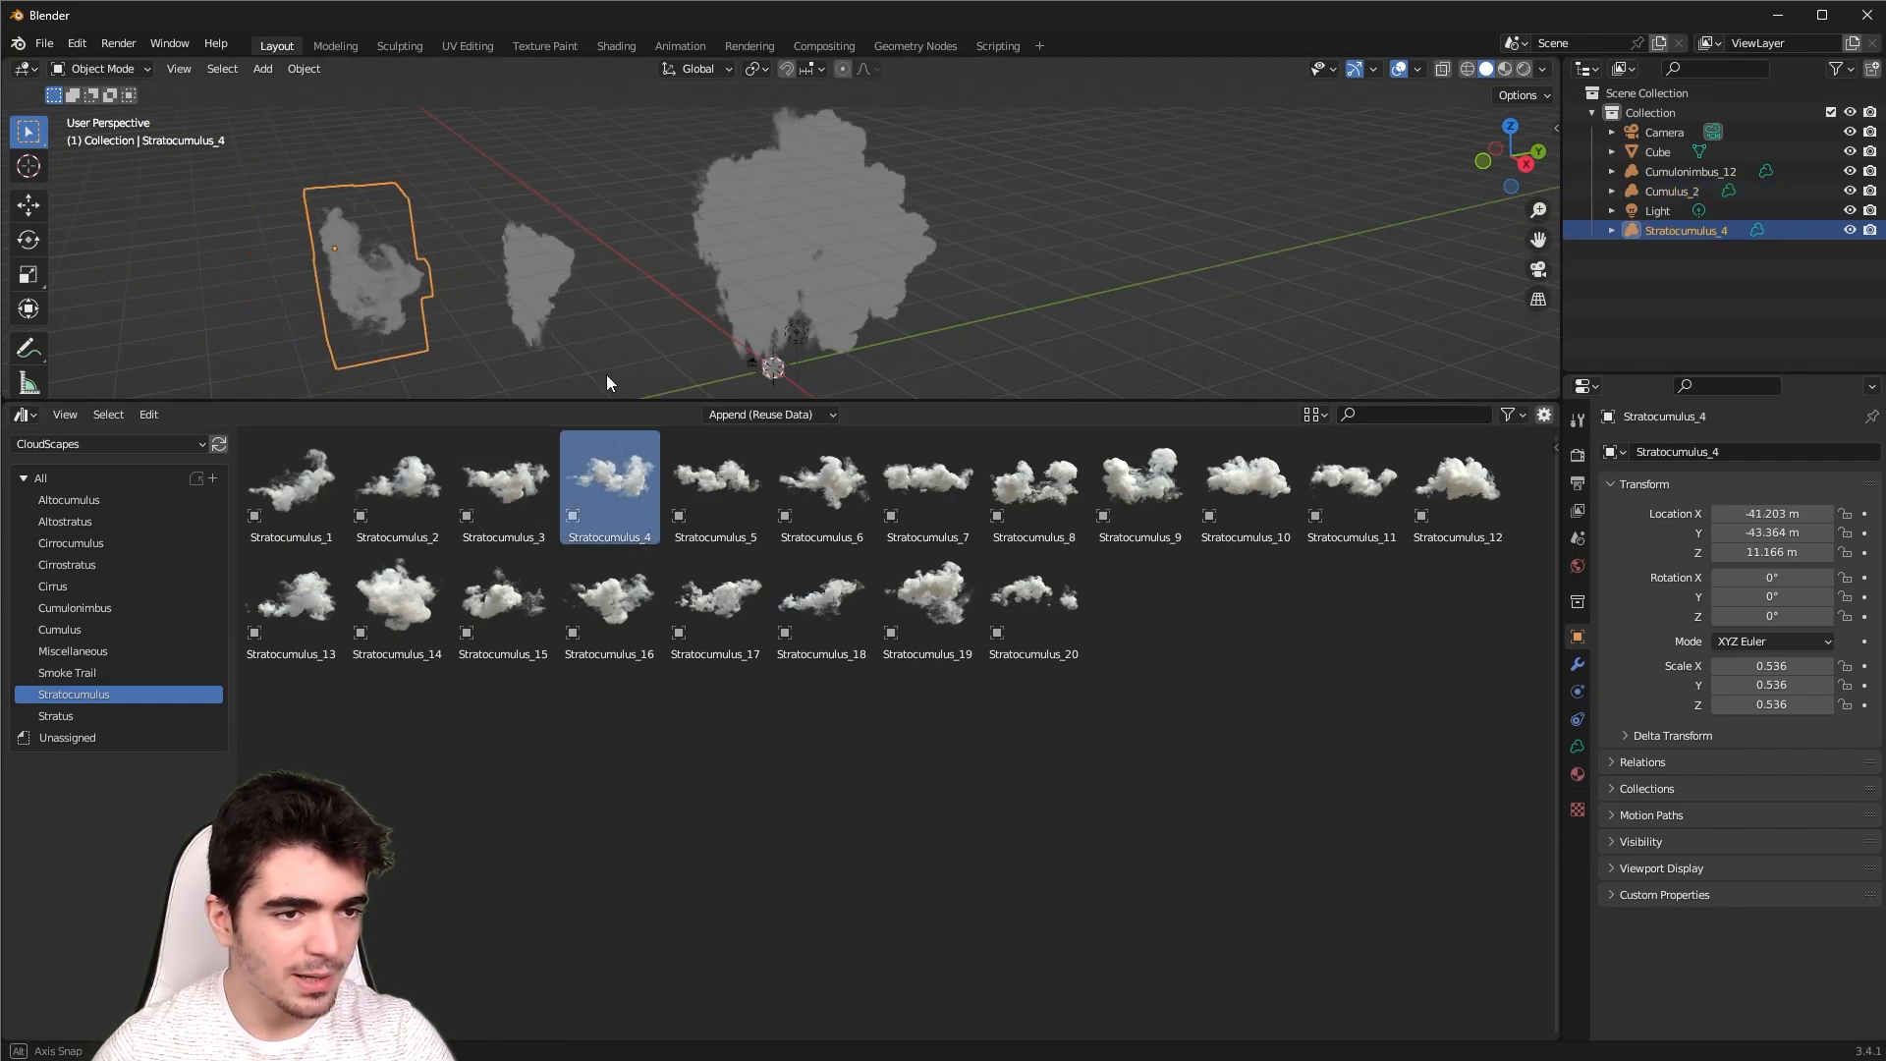
Shrink the Asset Browser to a thin strip so the 3D viewport takes up nearly the full height
middle_click_drag(605, 375, 628, 374)
left_click_drag(151, 397, 151, 987)
scroll(464, 786, "up", 3)
scroll(634, 715, "down", 1)
mouse_move(635, 715)
middle_mouse_down()
mouse_move(579, 705)
mouse_move(645, 724)
middle_mouse_up()
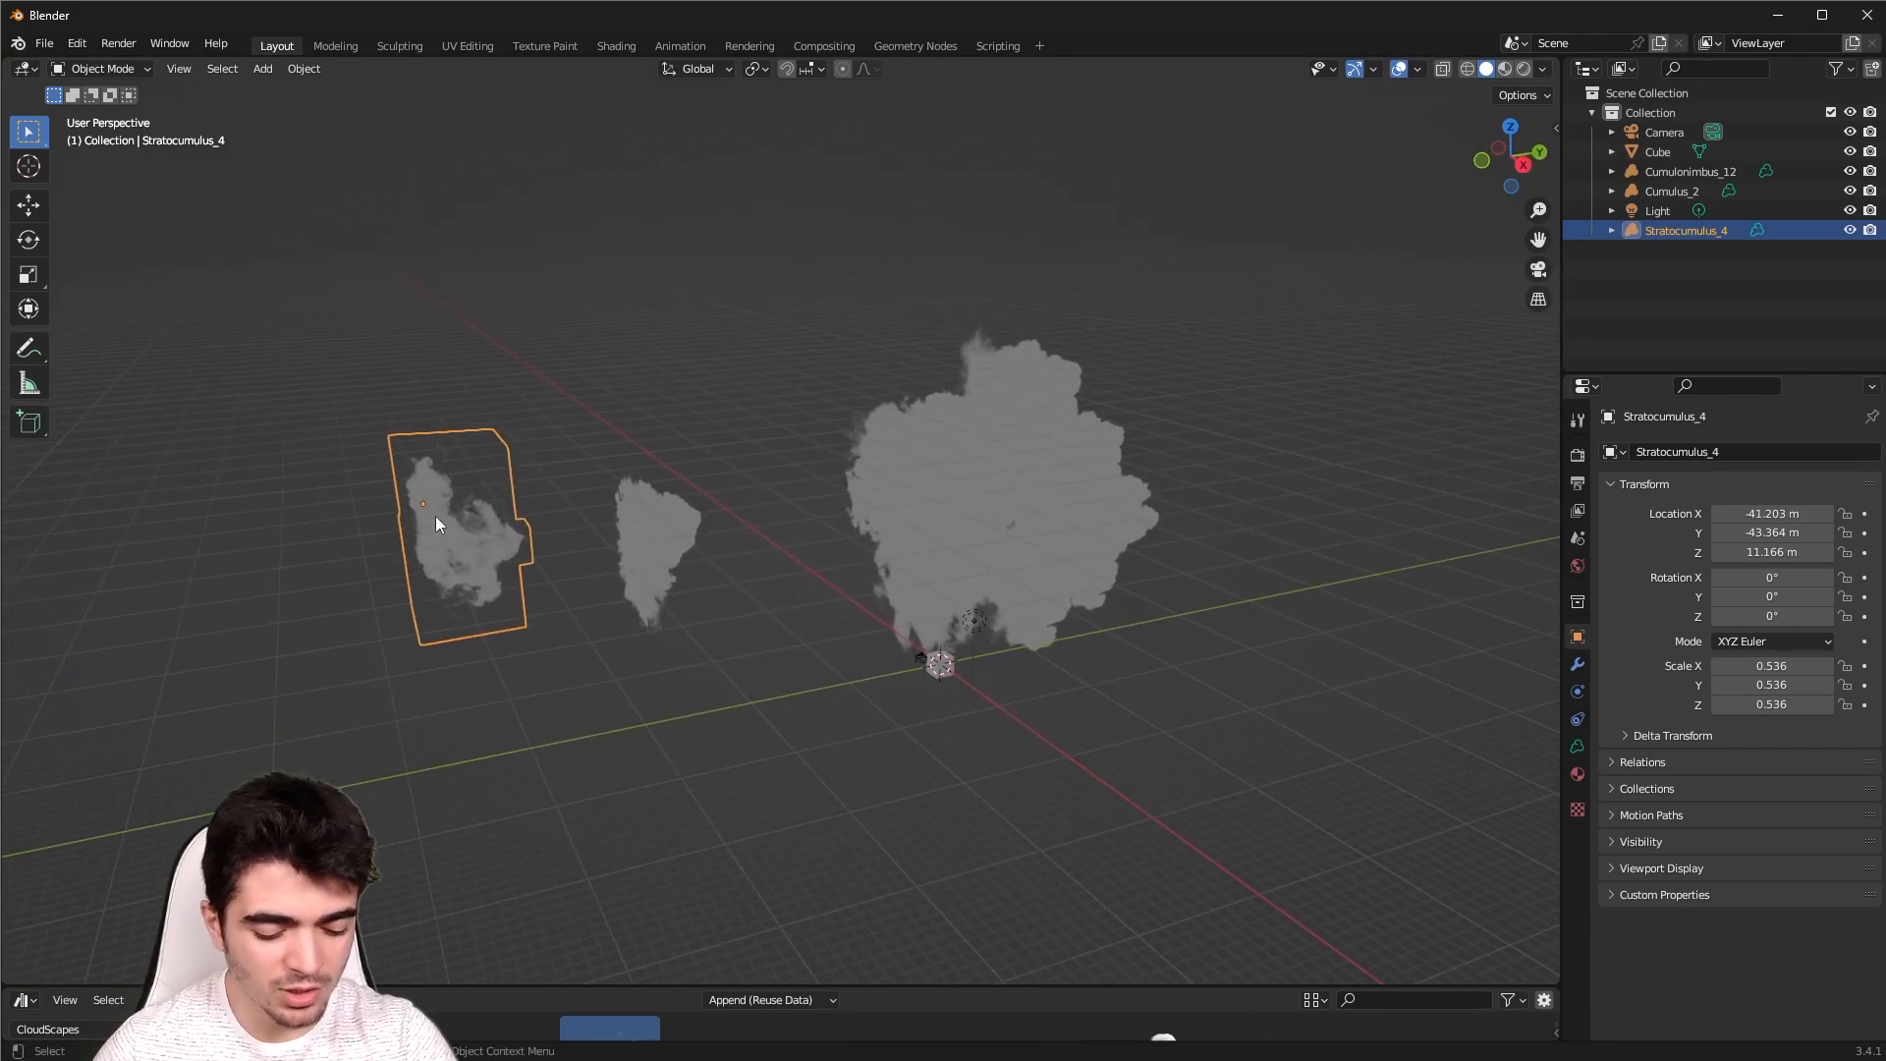
Show the object's transform values in the viewport and set the X rotation of Stratocumulus_4 to 90°
key("n")
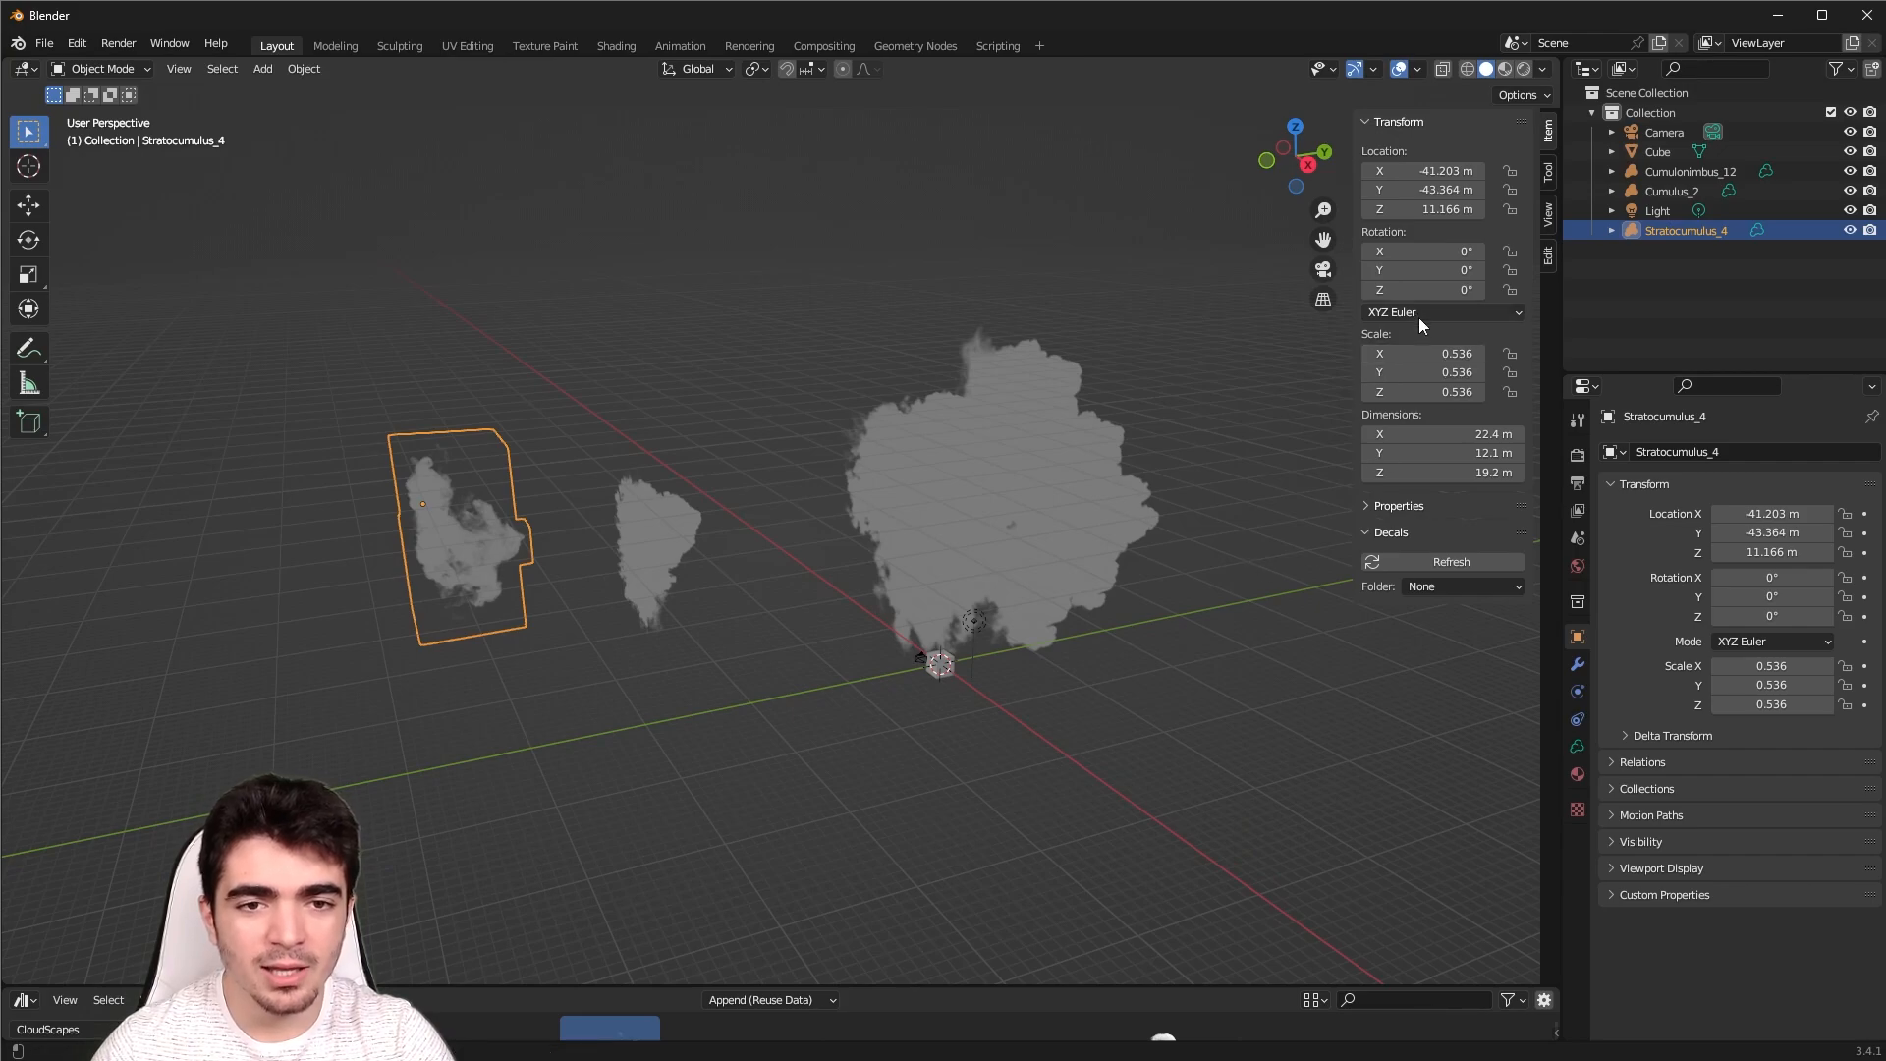
left_click(1449, 253)
type("9")
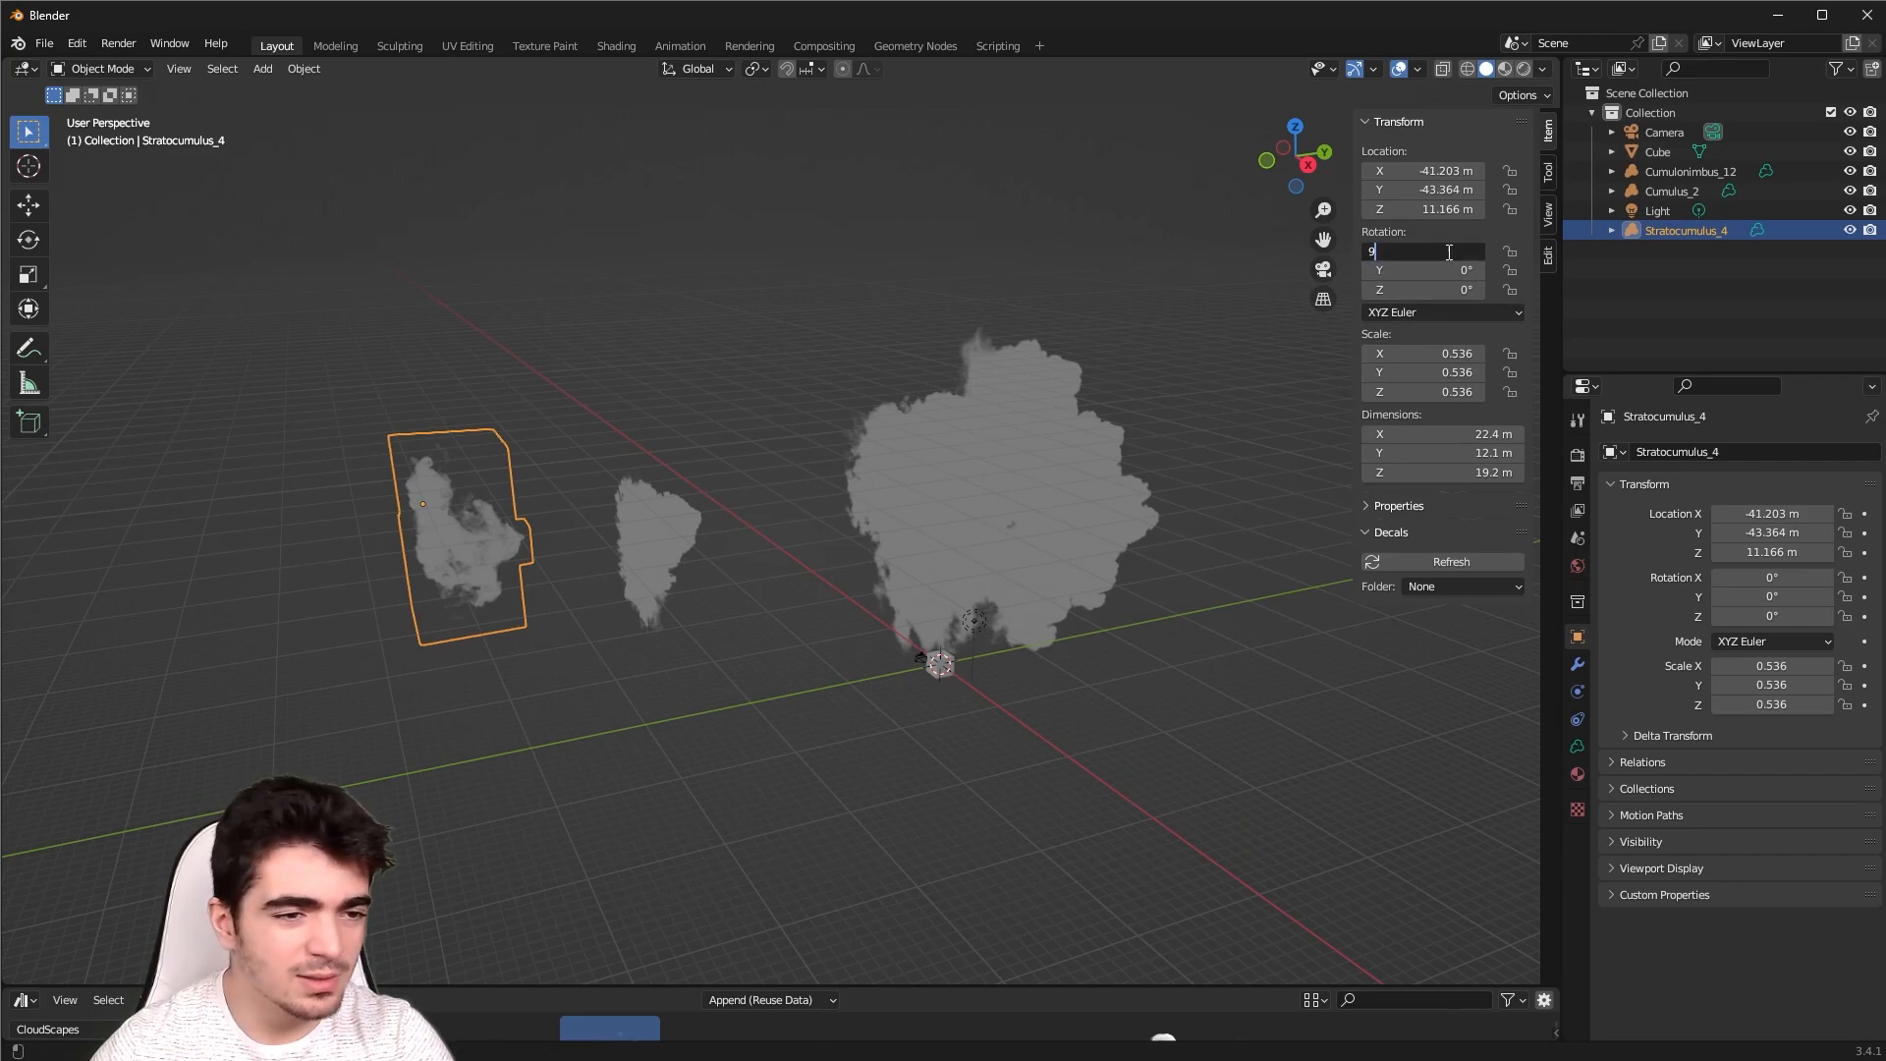
type("0")
key("Return")
Set the X rotation of the Cumulus_2 cloud to 90°
left_click(683, 501)
left_click(1441, 249)
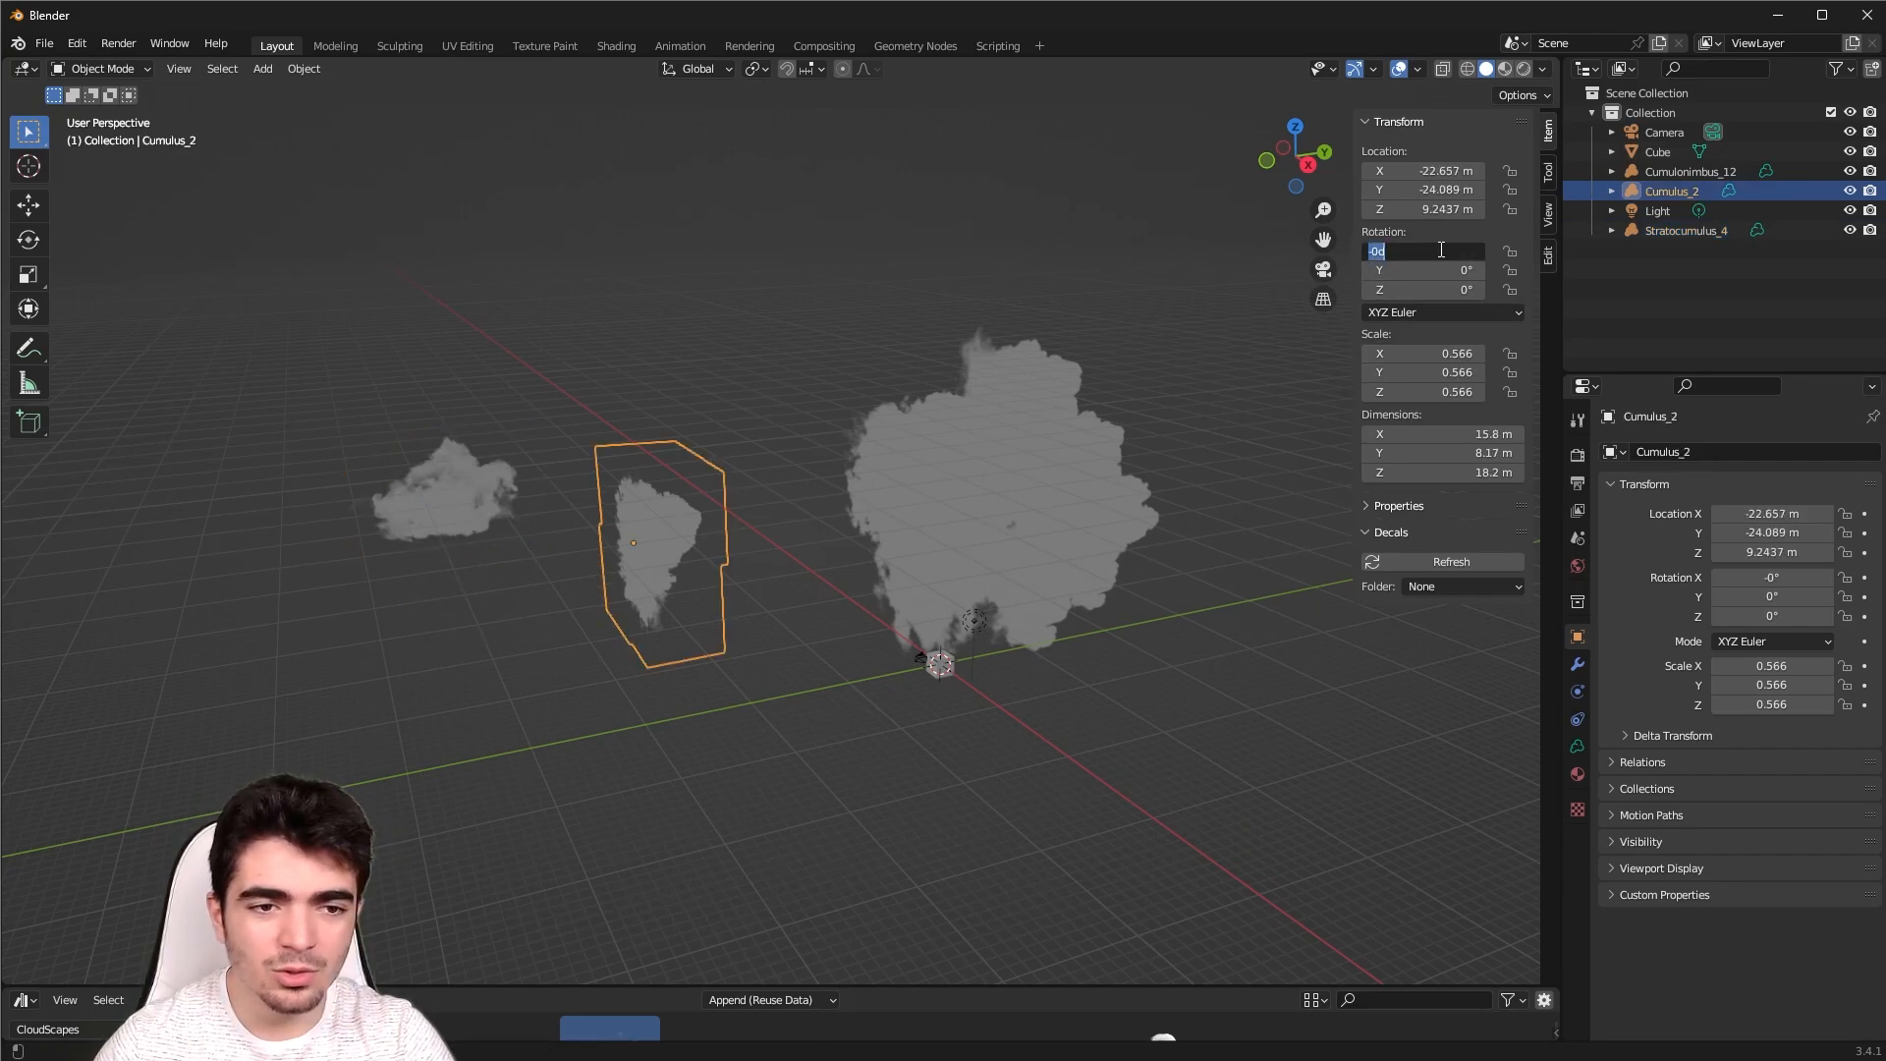
type("90")
key("Return")
Set the X rotation of the Cumulonimbus_12 cloud to 90°
left_click(988, 464)
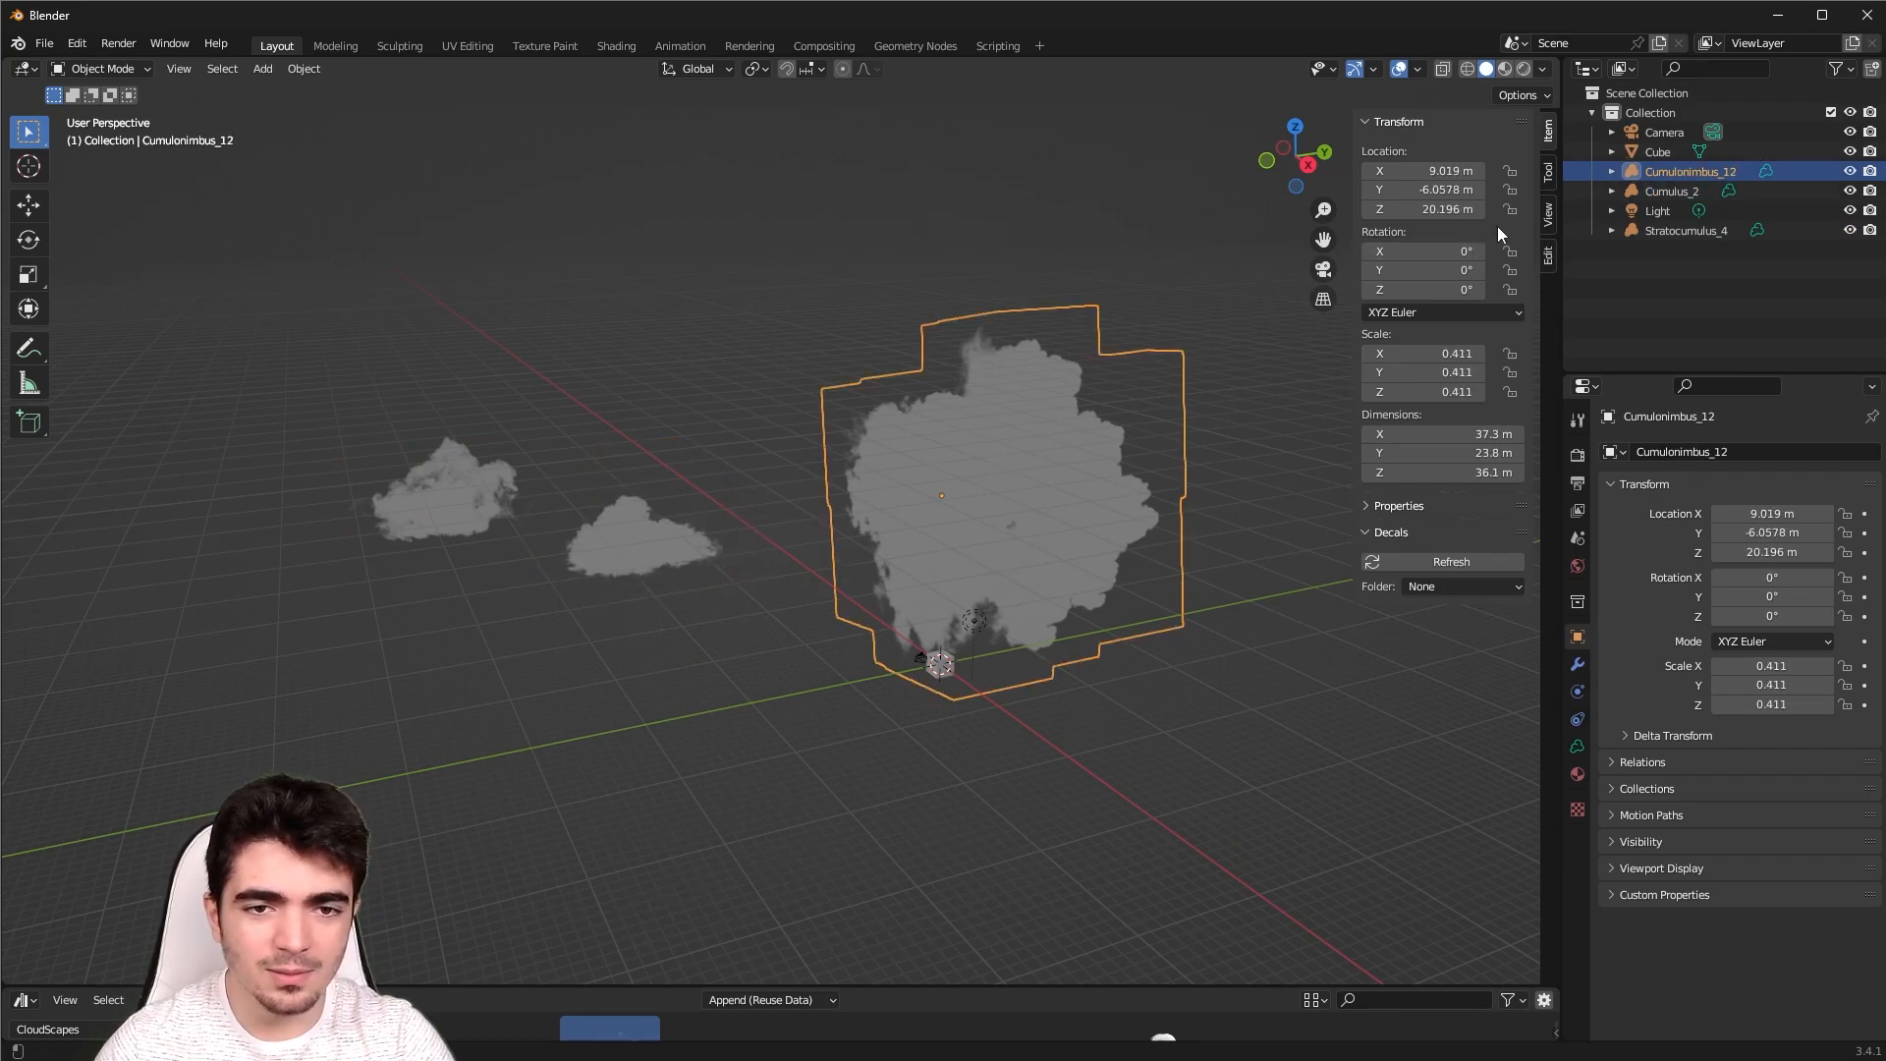
left_click(1456, 249)
type("90")
key("Return")
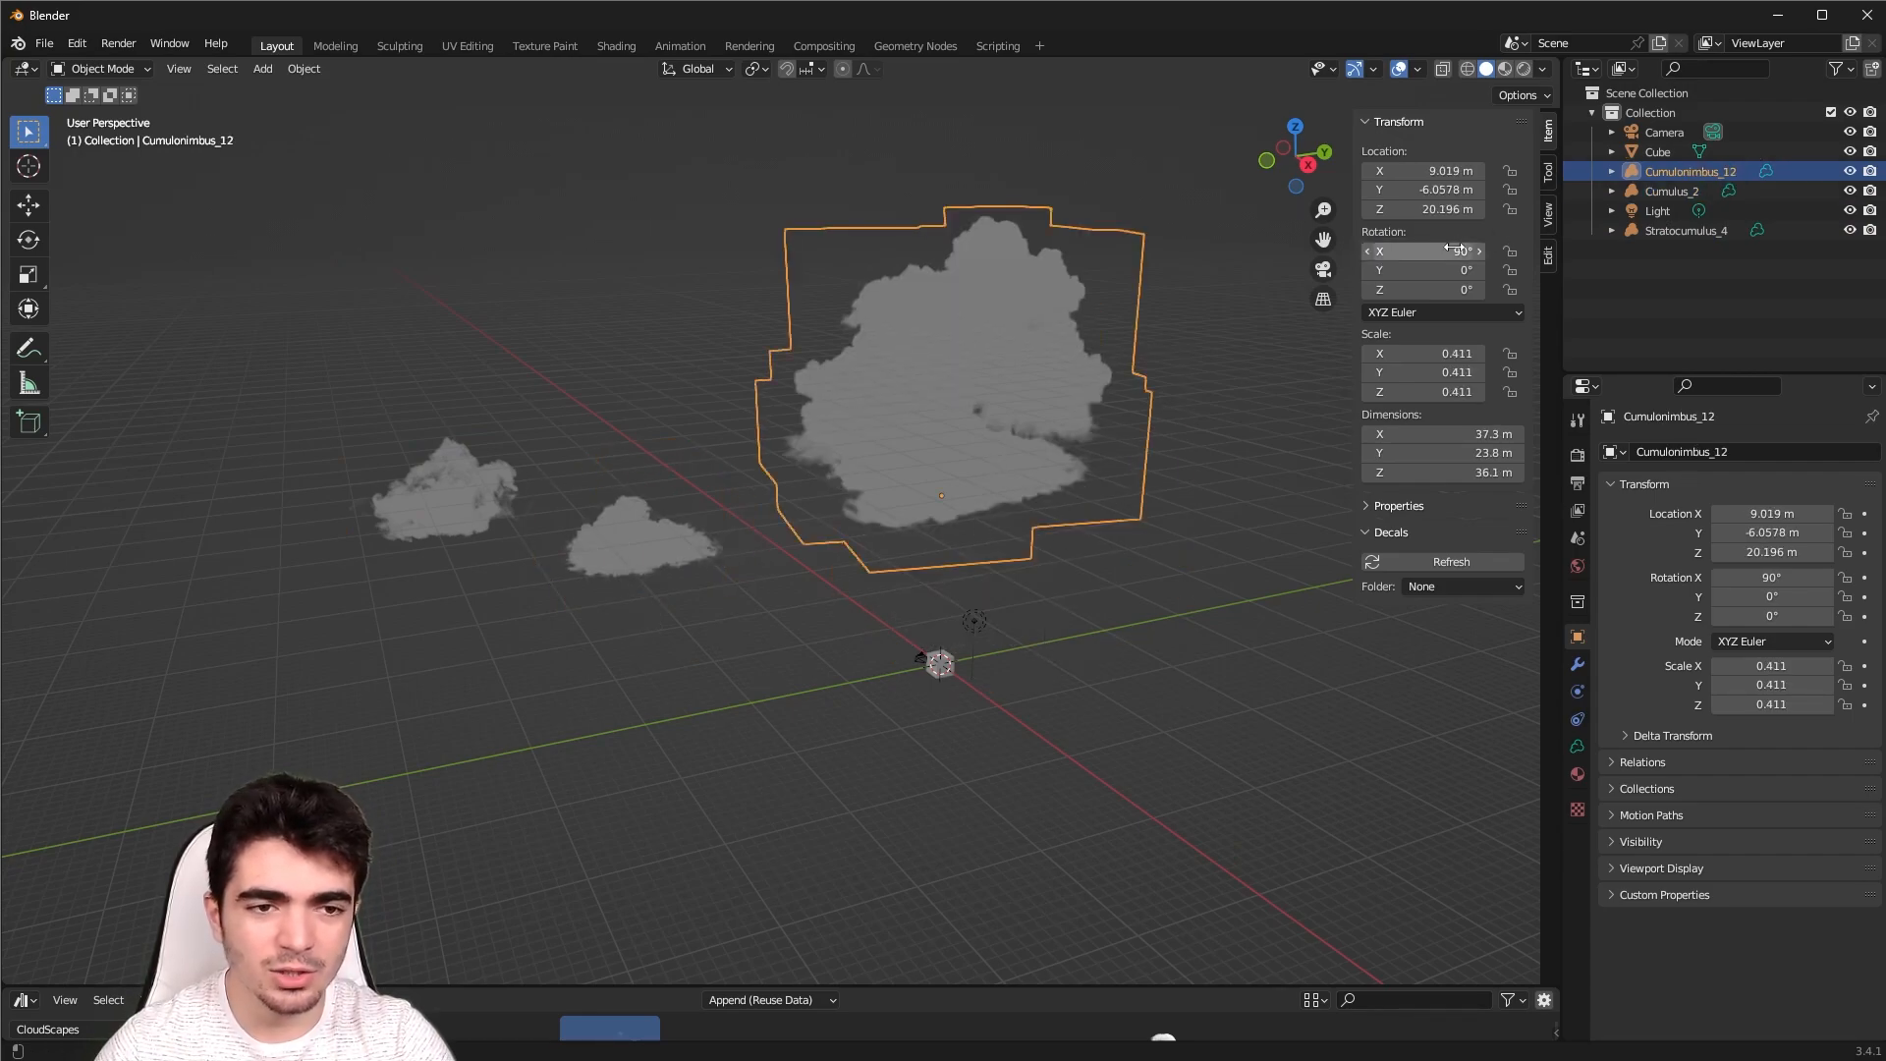
Delete the default camera, cube and light from the scene
left_click(1094, 623)
left_click_drag(1029, 864, 772, 694)
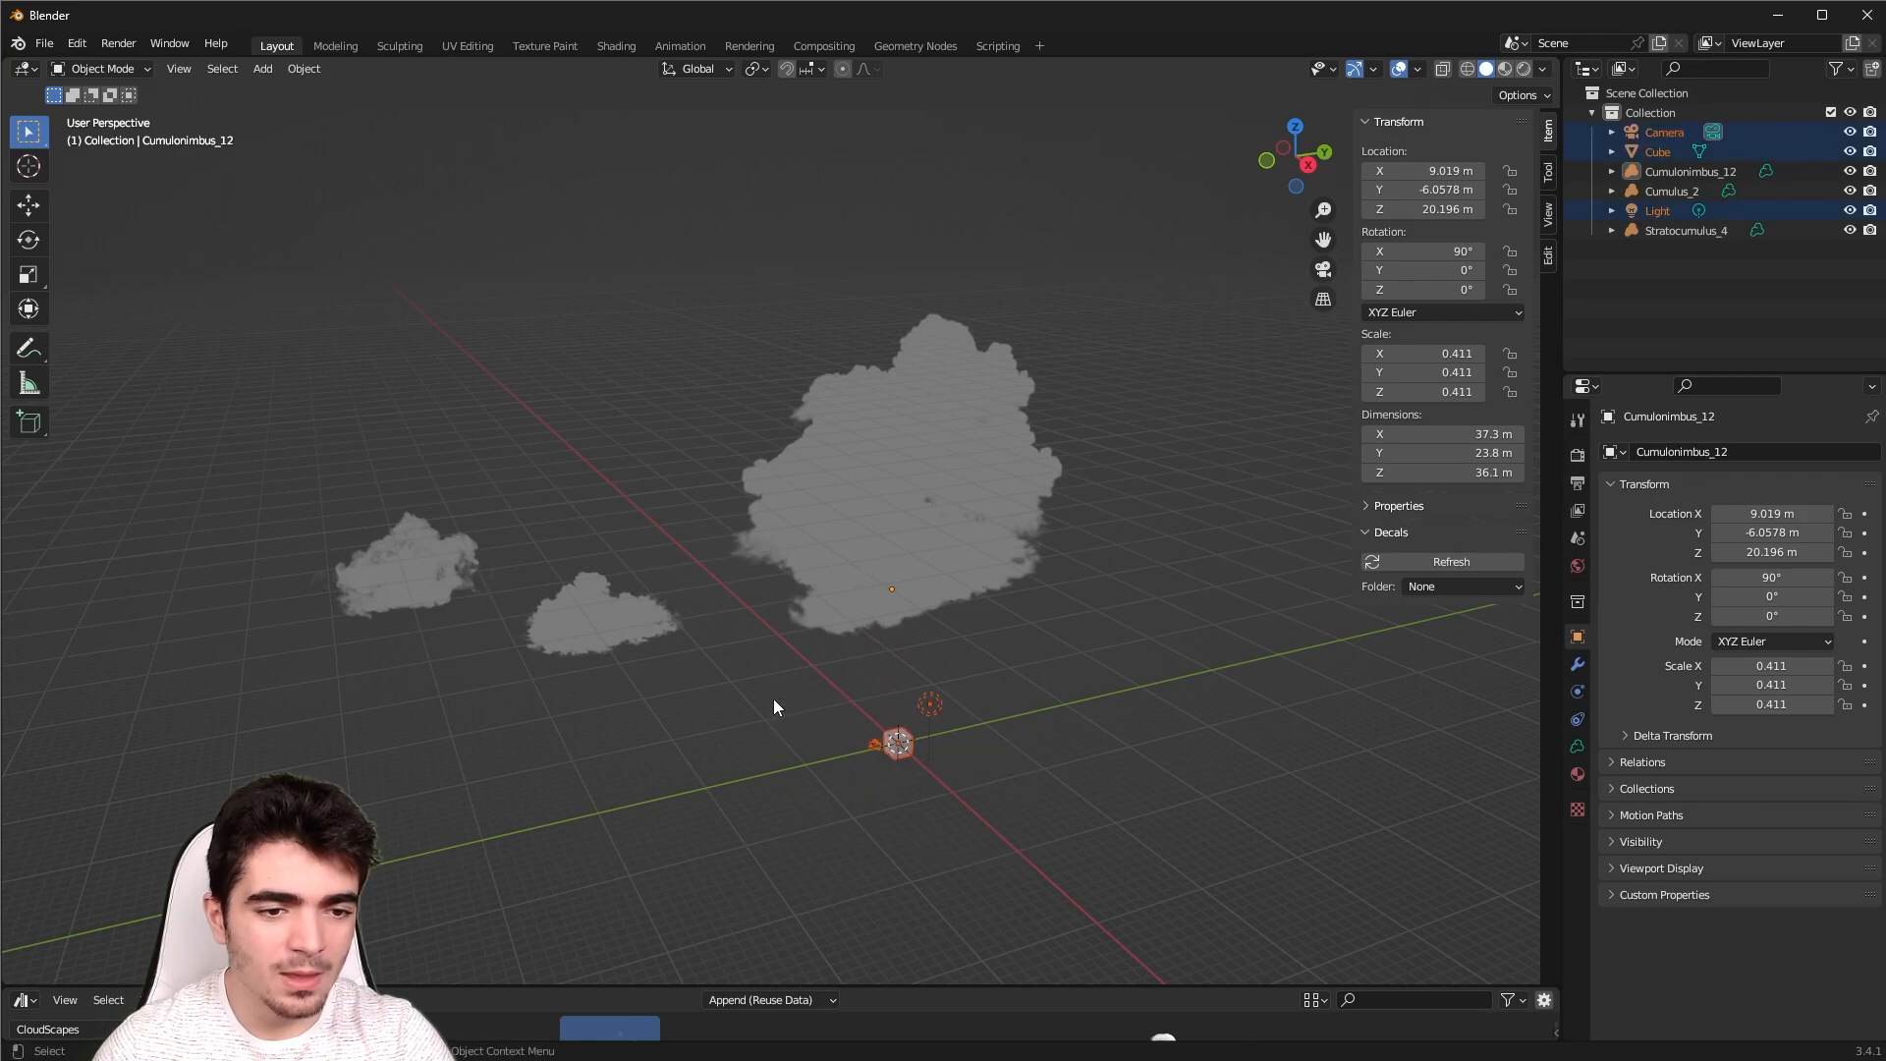
key("Delete")
Lower all three clouds together along Z, bringing Cumulonimbus_12 to a Z location of about 3.4 m
left_click_drag(321, 291, 1181, 762)
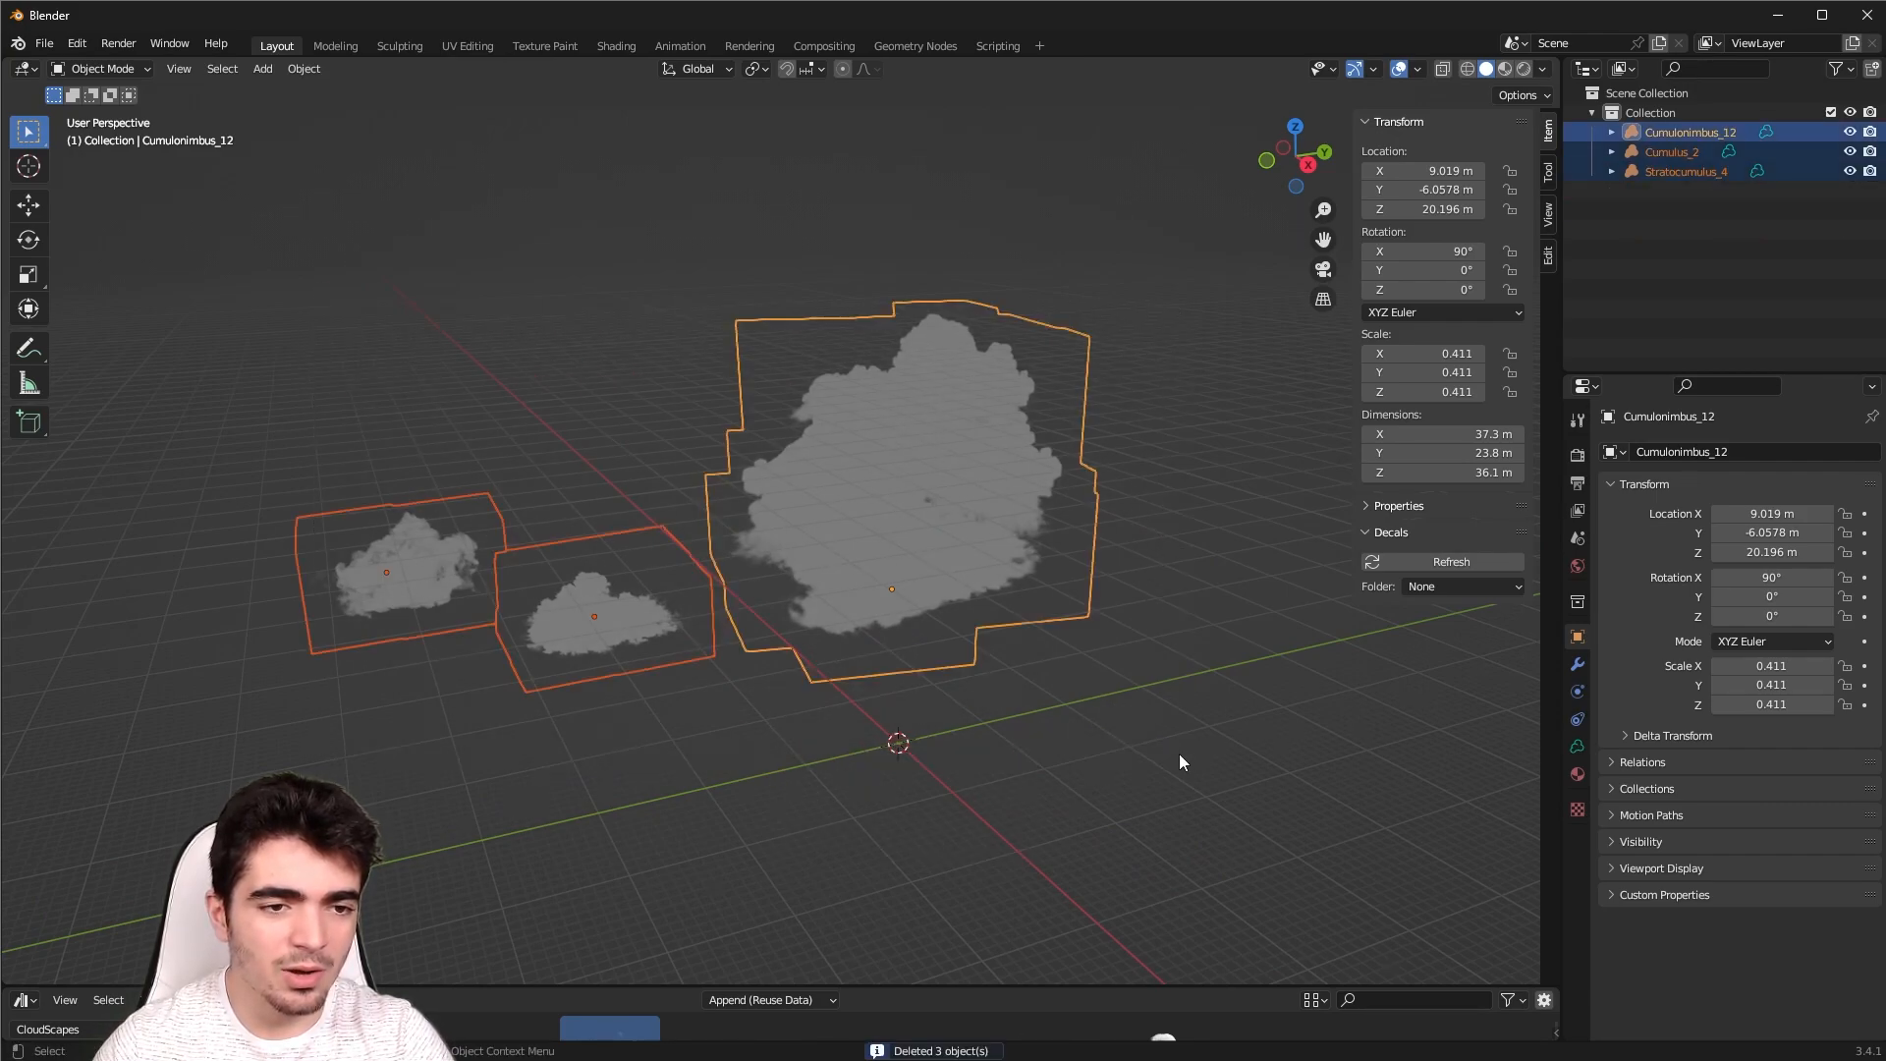
key("g")
key("z")
left_click(1051, 717)
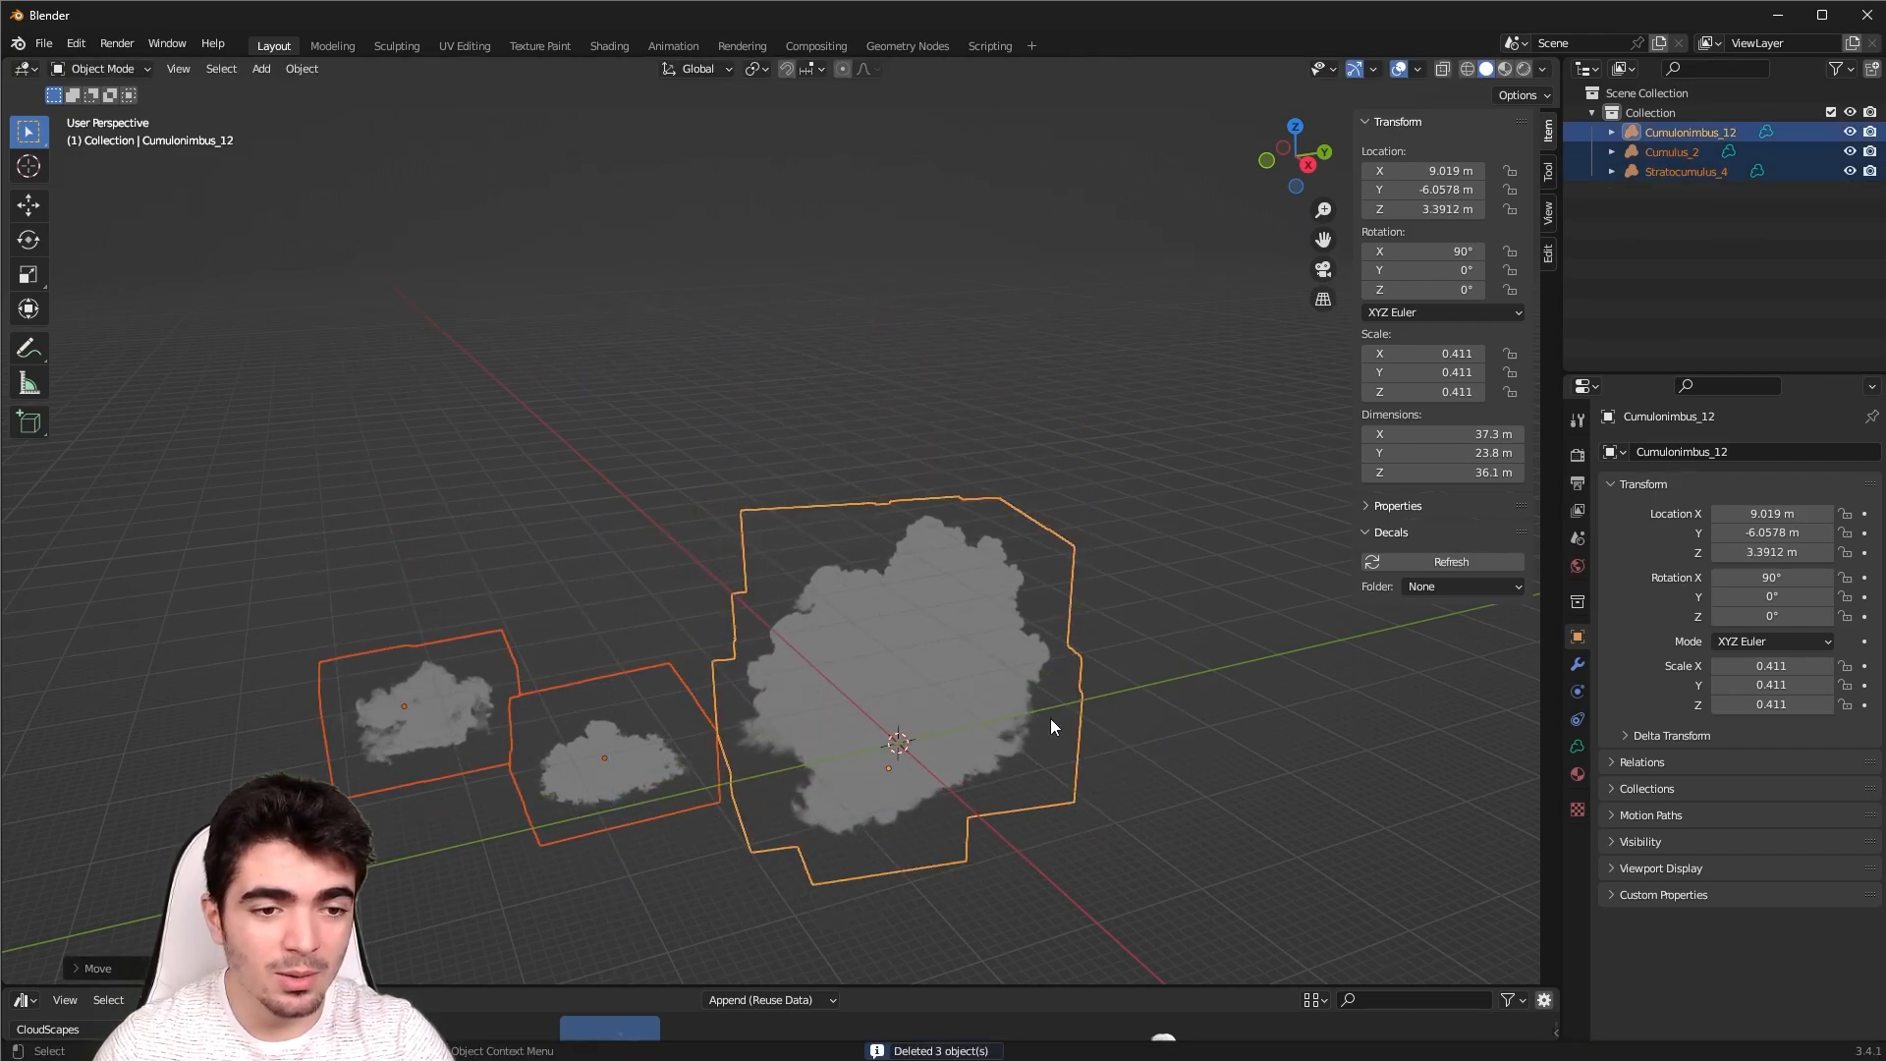
Raise the Cumulus_2 and Stratocumulus_4 clouds along Z to about the base height of the large cloud
middle_click_drag(1085, 636, 700, 728)
left_click(916, 860)
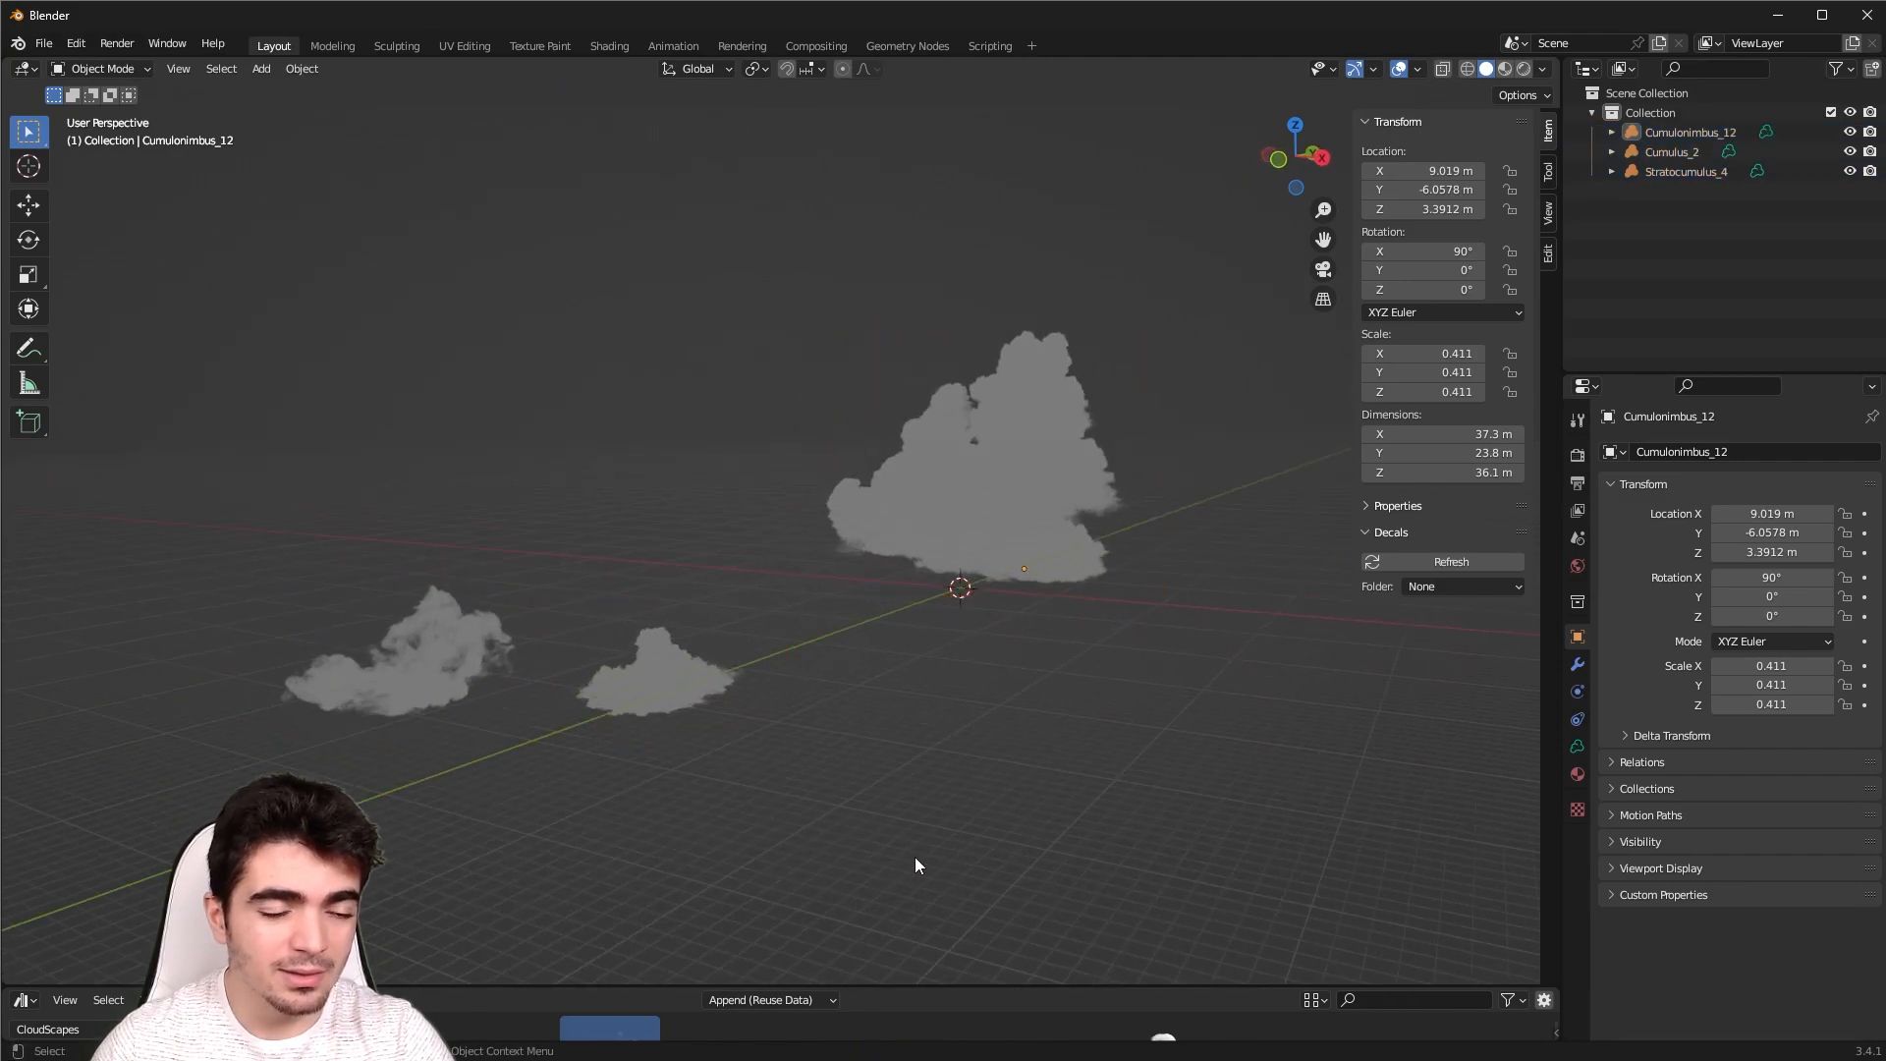
left_click_drag(937, 862, 423, 622)
key("g")
key("z")
left_click(825, 617)
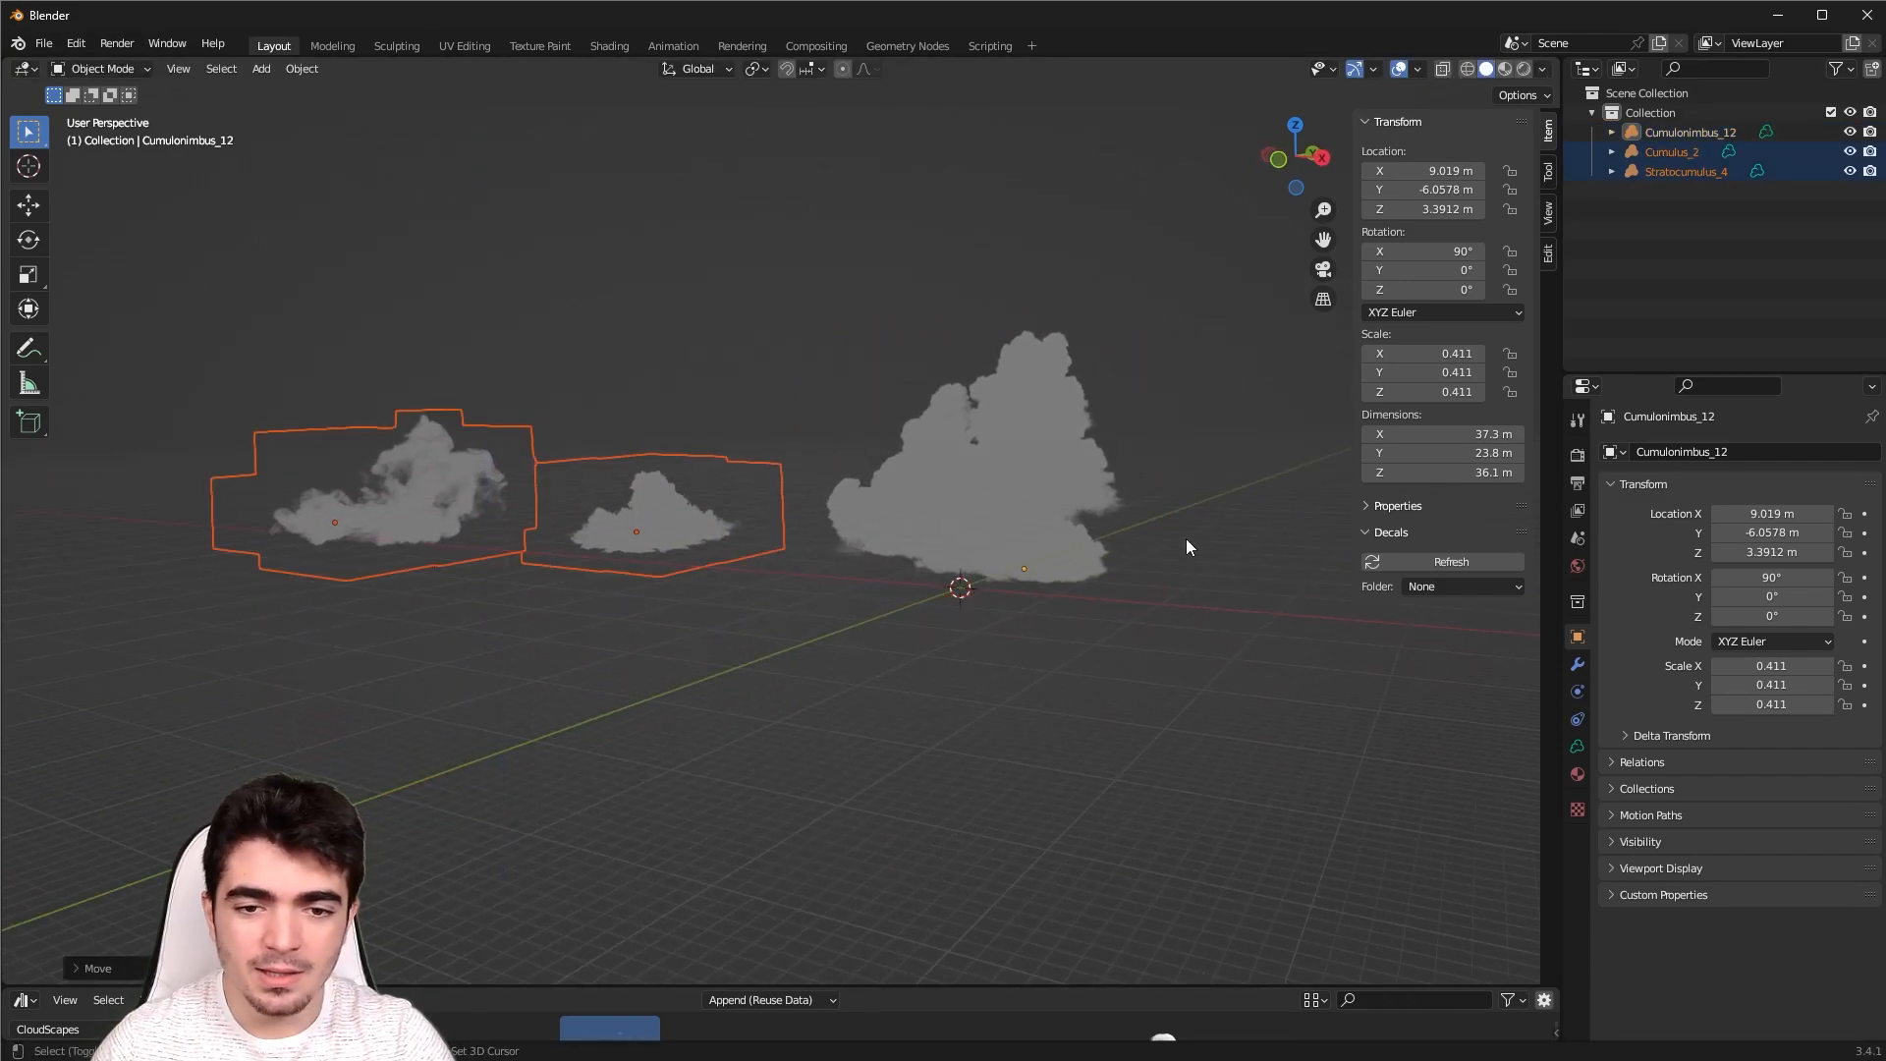
Use a Nishita Sky Texture as the world background color
middle_click_drag(1186, 547, 1204, 589)
left_click(1577, 567)
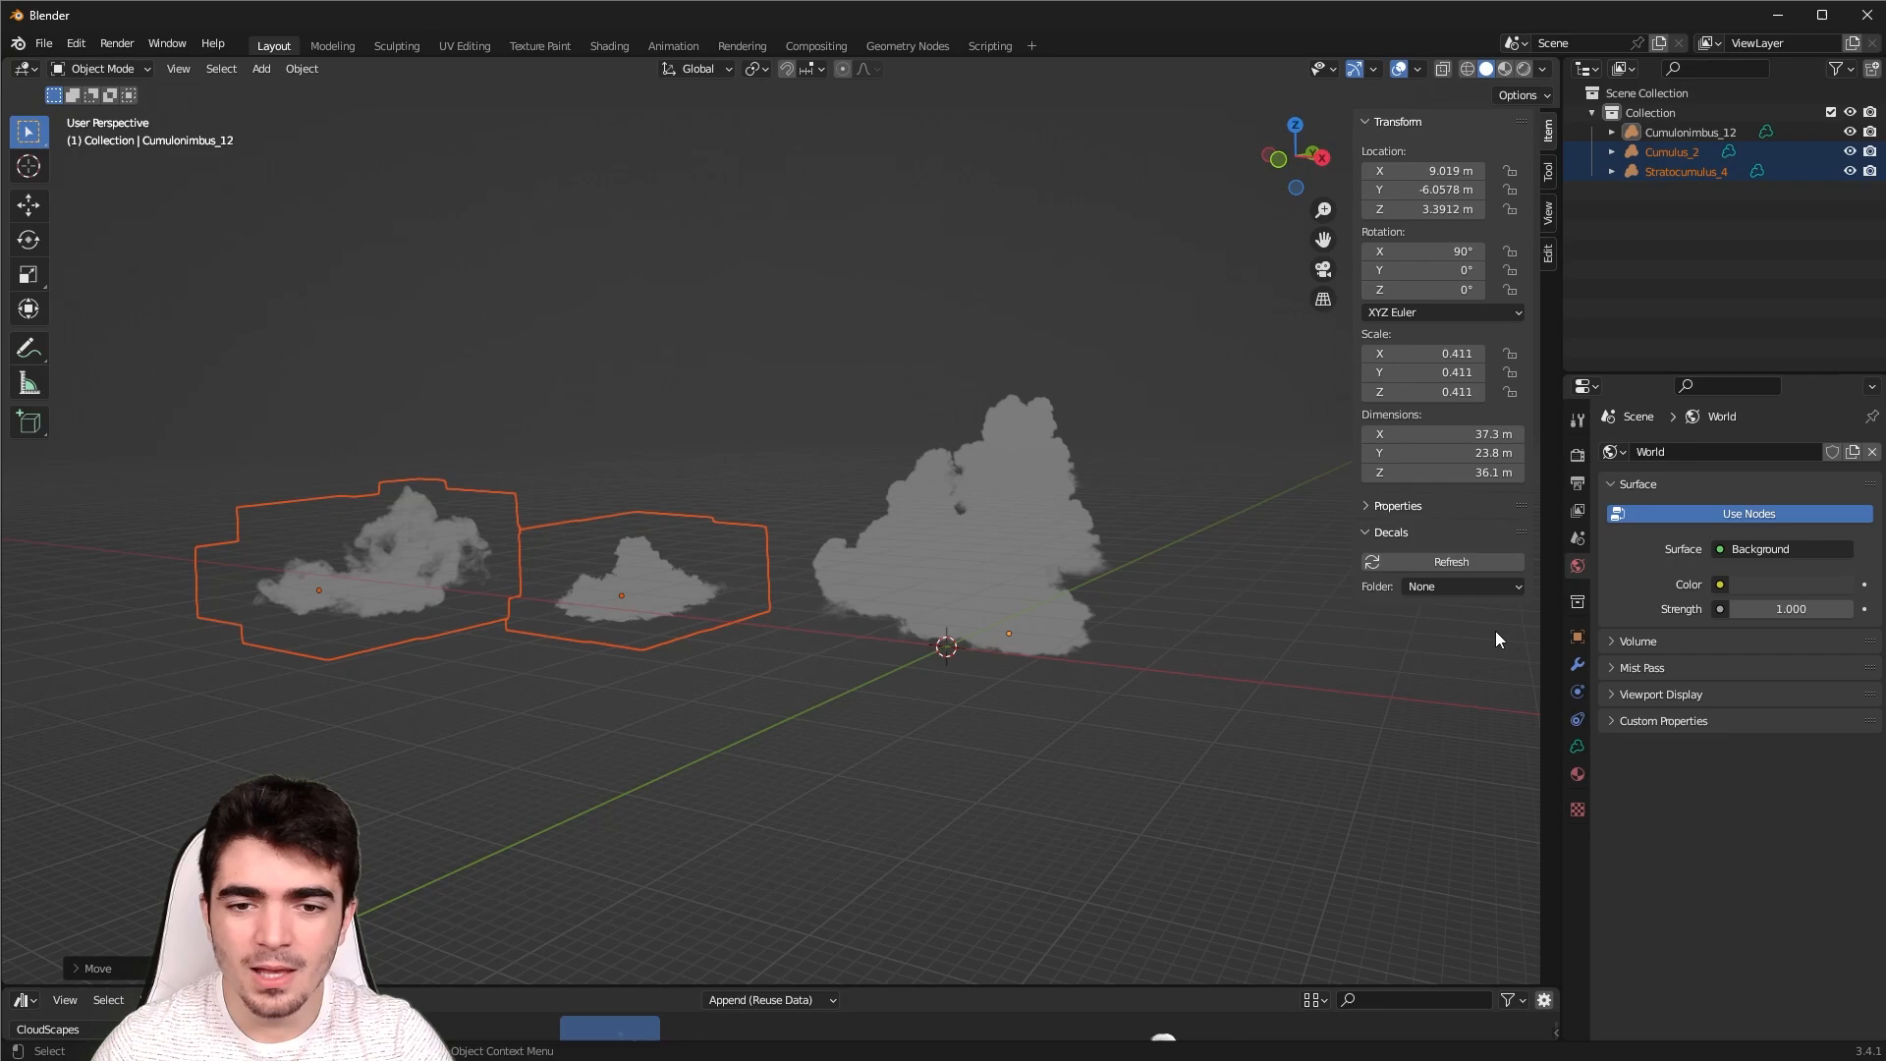
left_click(1720, 586)
key("Escape")
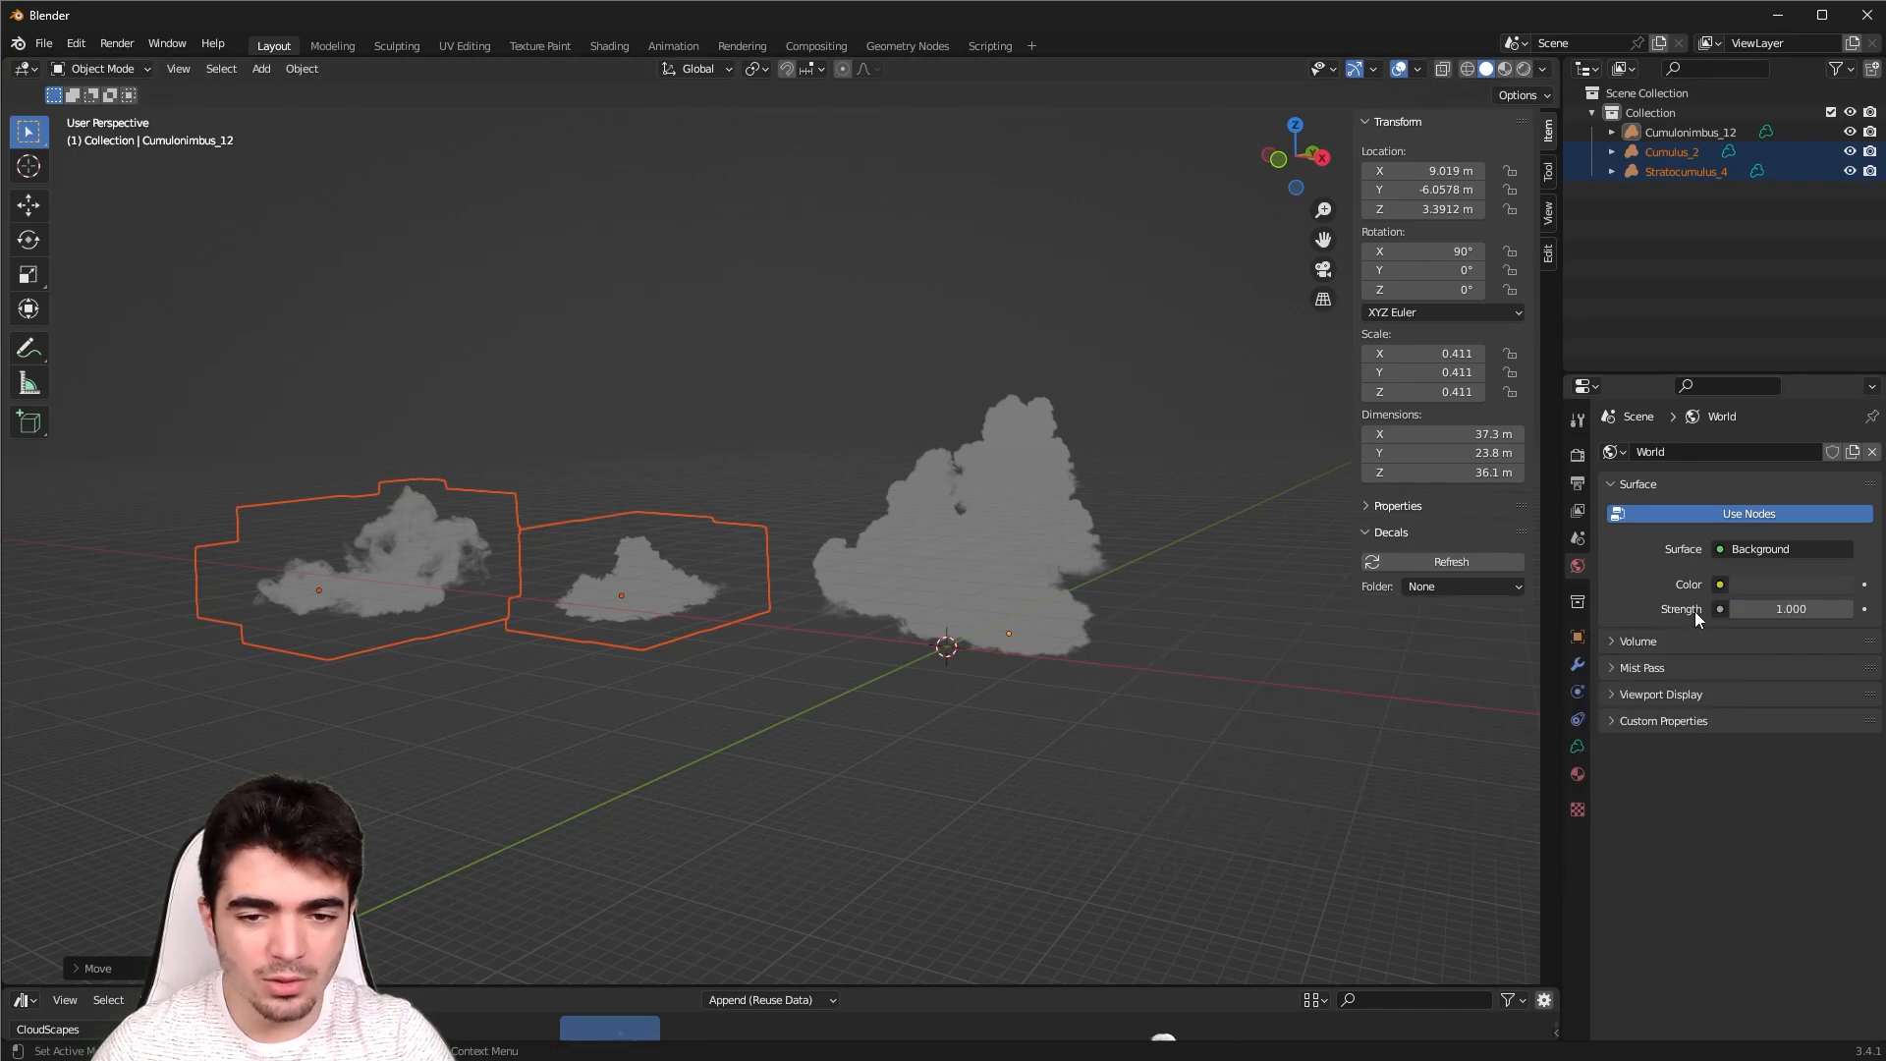
left_click(1720, 584)
left_click(1265, 804)
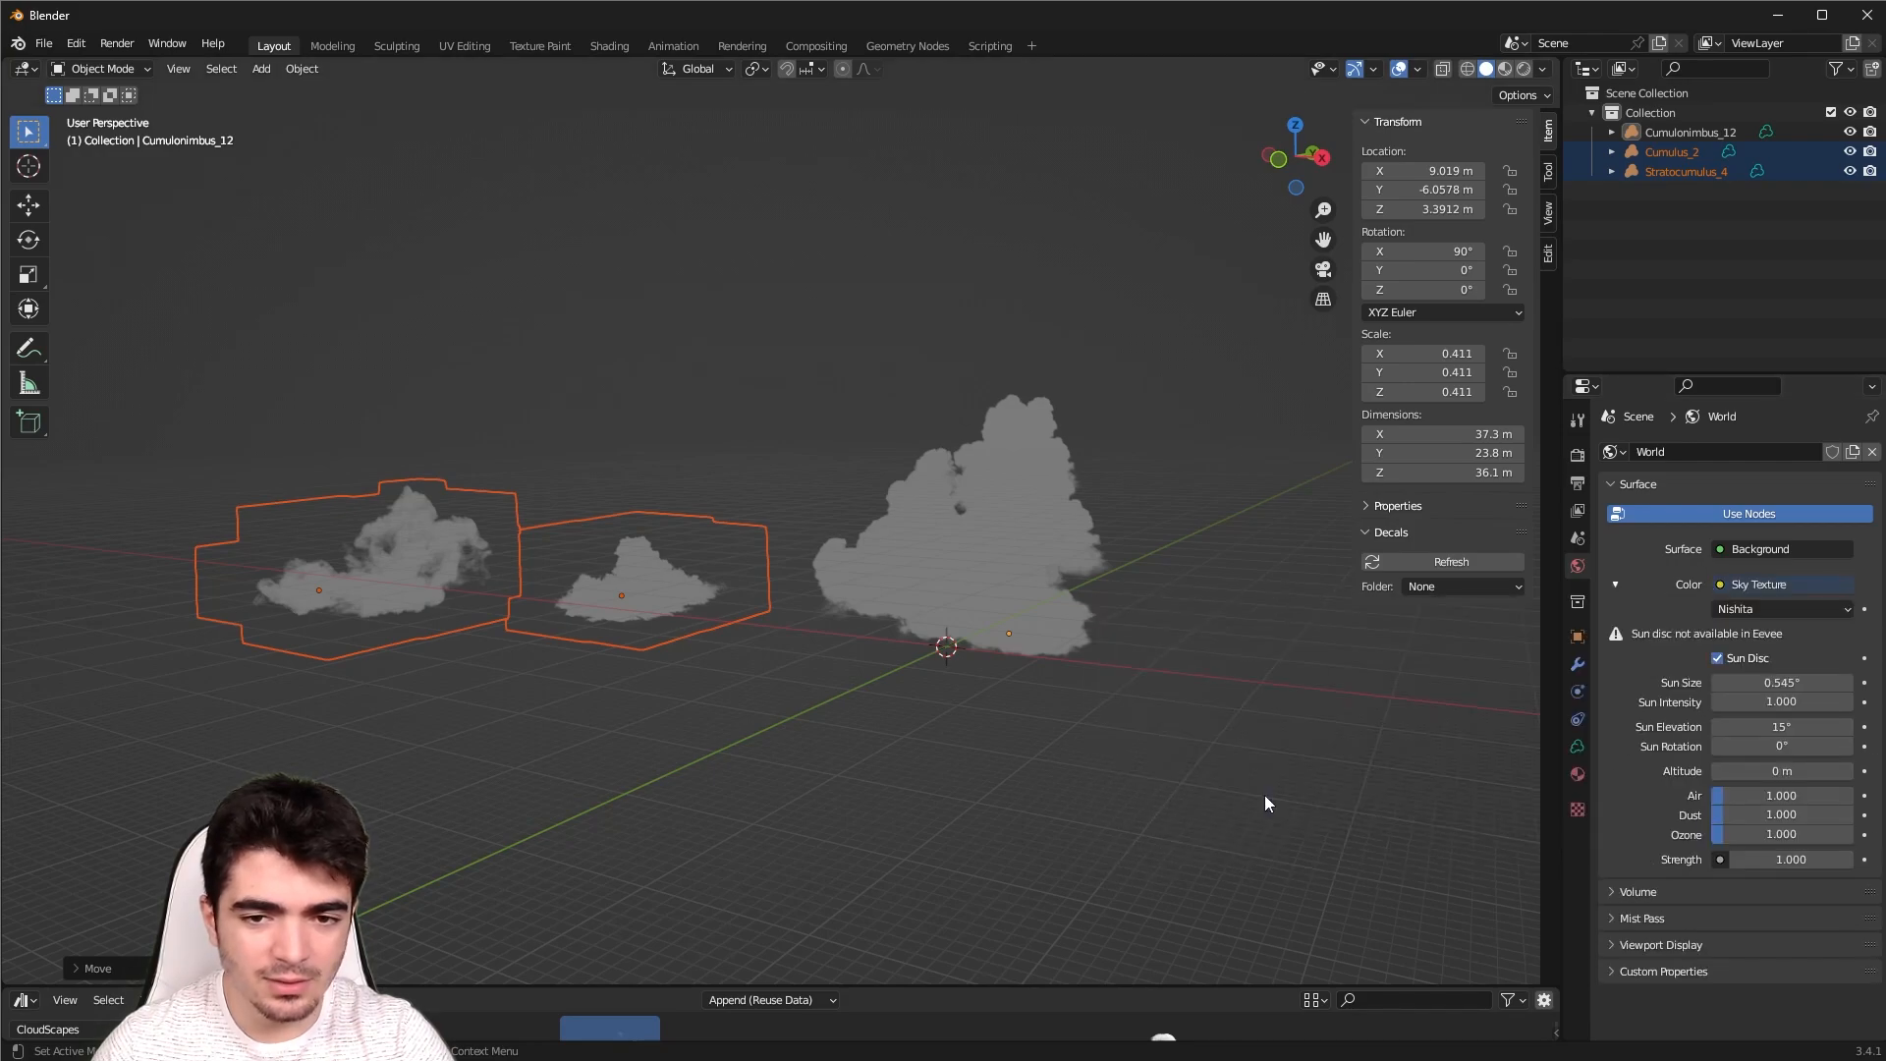
Set the render engine to Cycles with GPU Compute as the device
left_click(1578, 423)
left_click(1580, 455)
left_click(1739, 452)
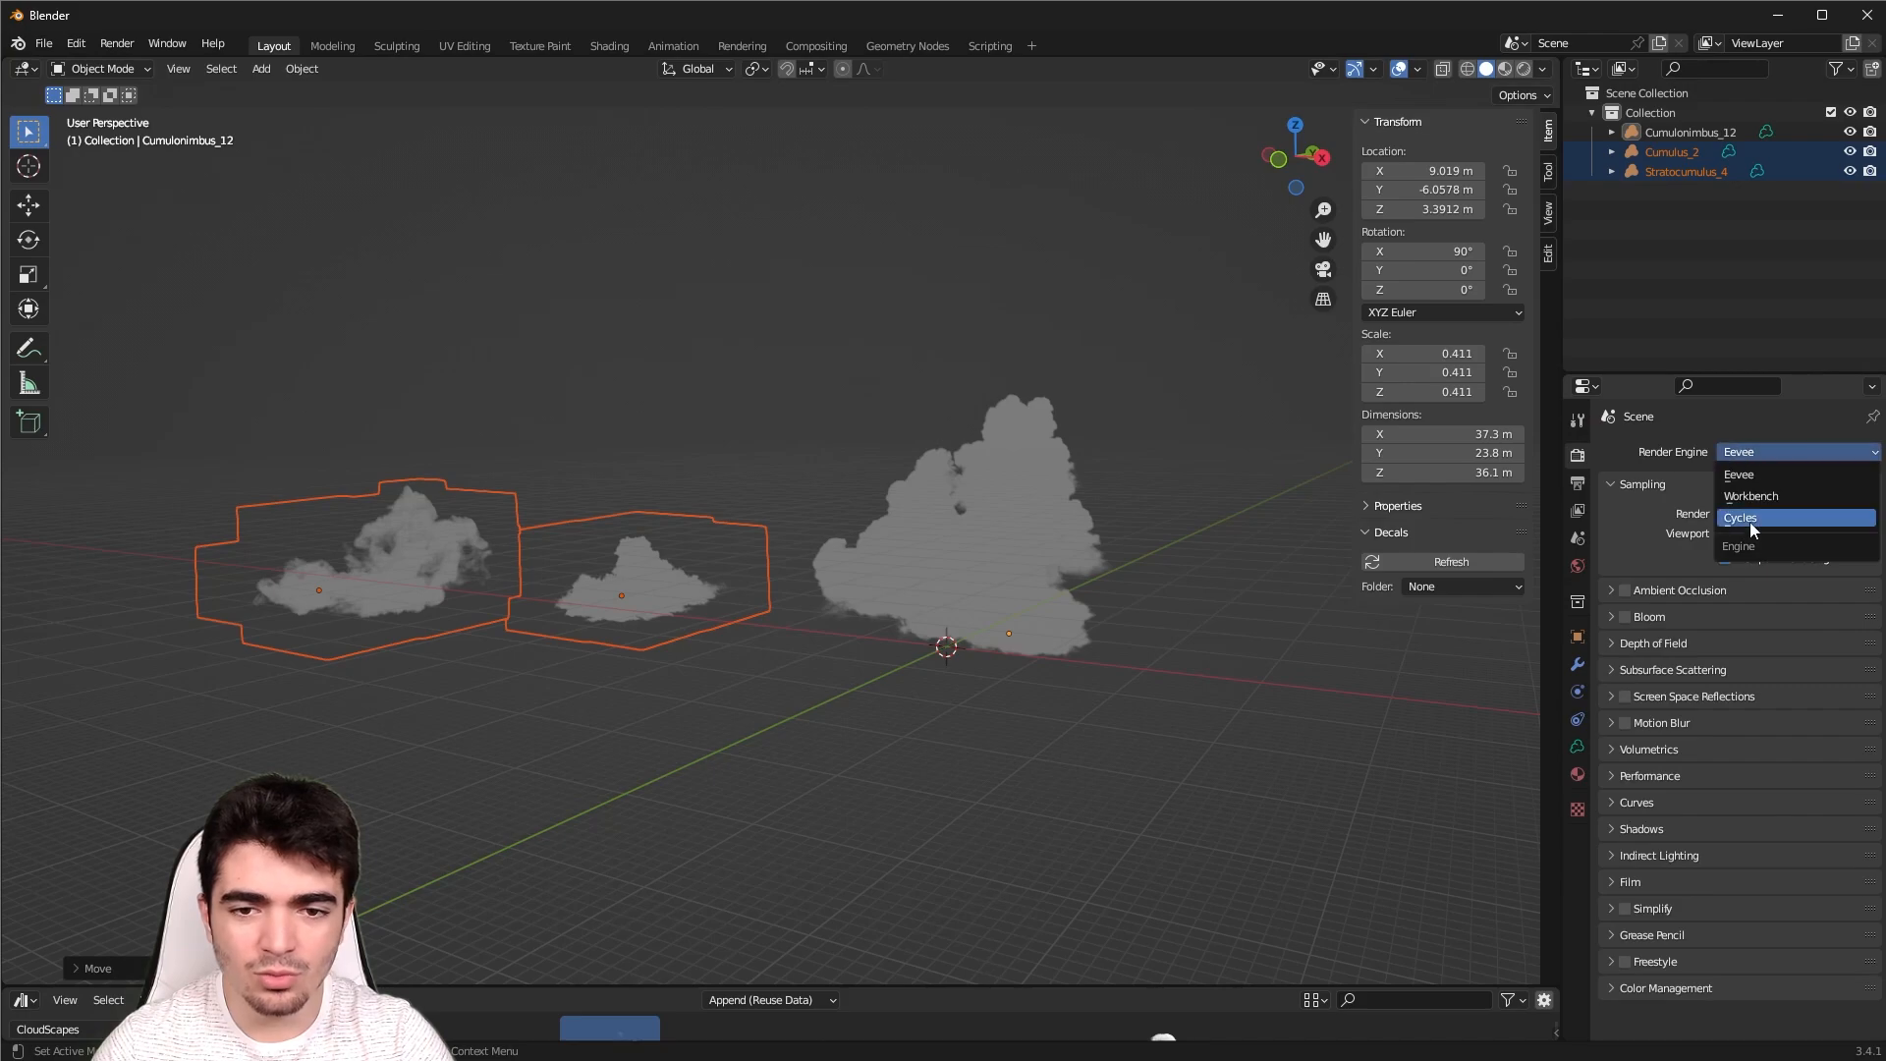
left_click(1749, 518)
left_click(1764, 502)
left_click(1747, 523)
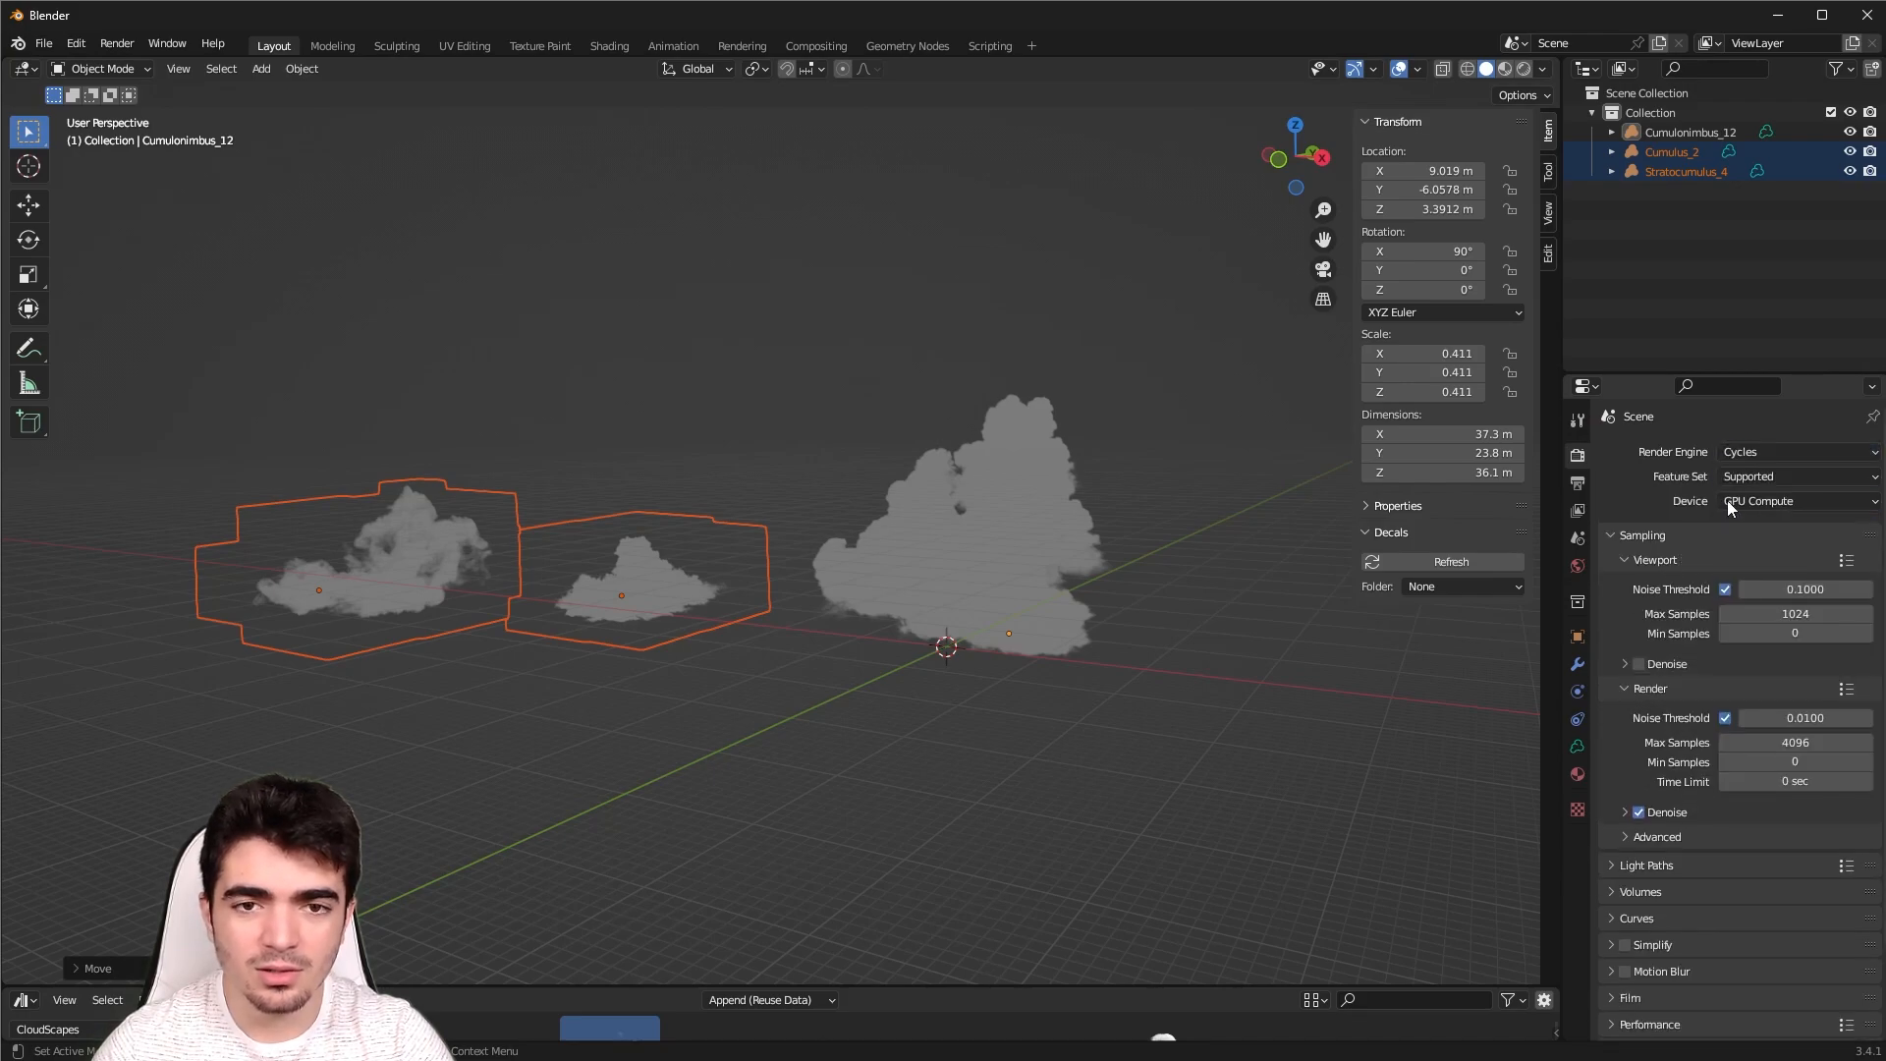
Switch the viewport to rendered shading, hide the transform sidebar, deselect the clouds and view them from the sunlit side
left_click(1527, 69)
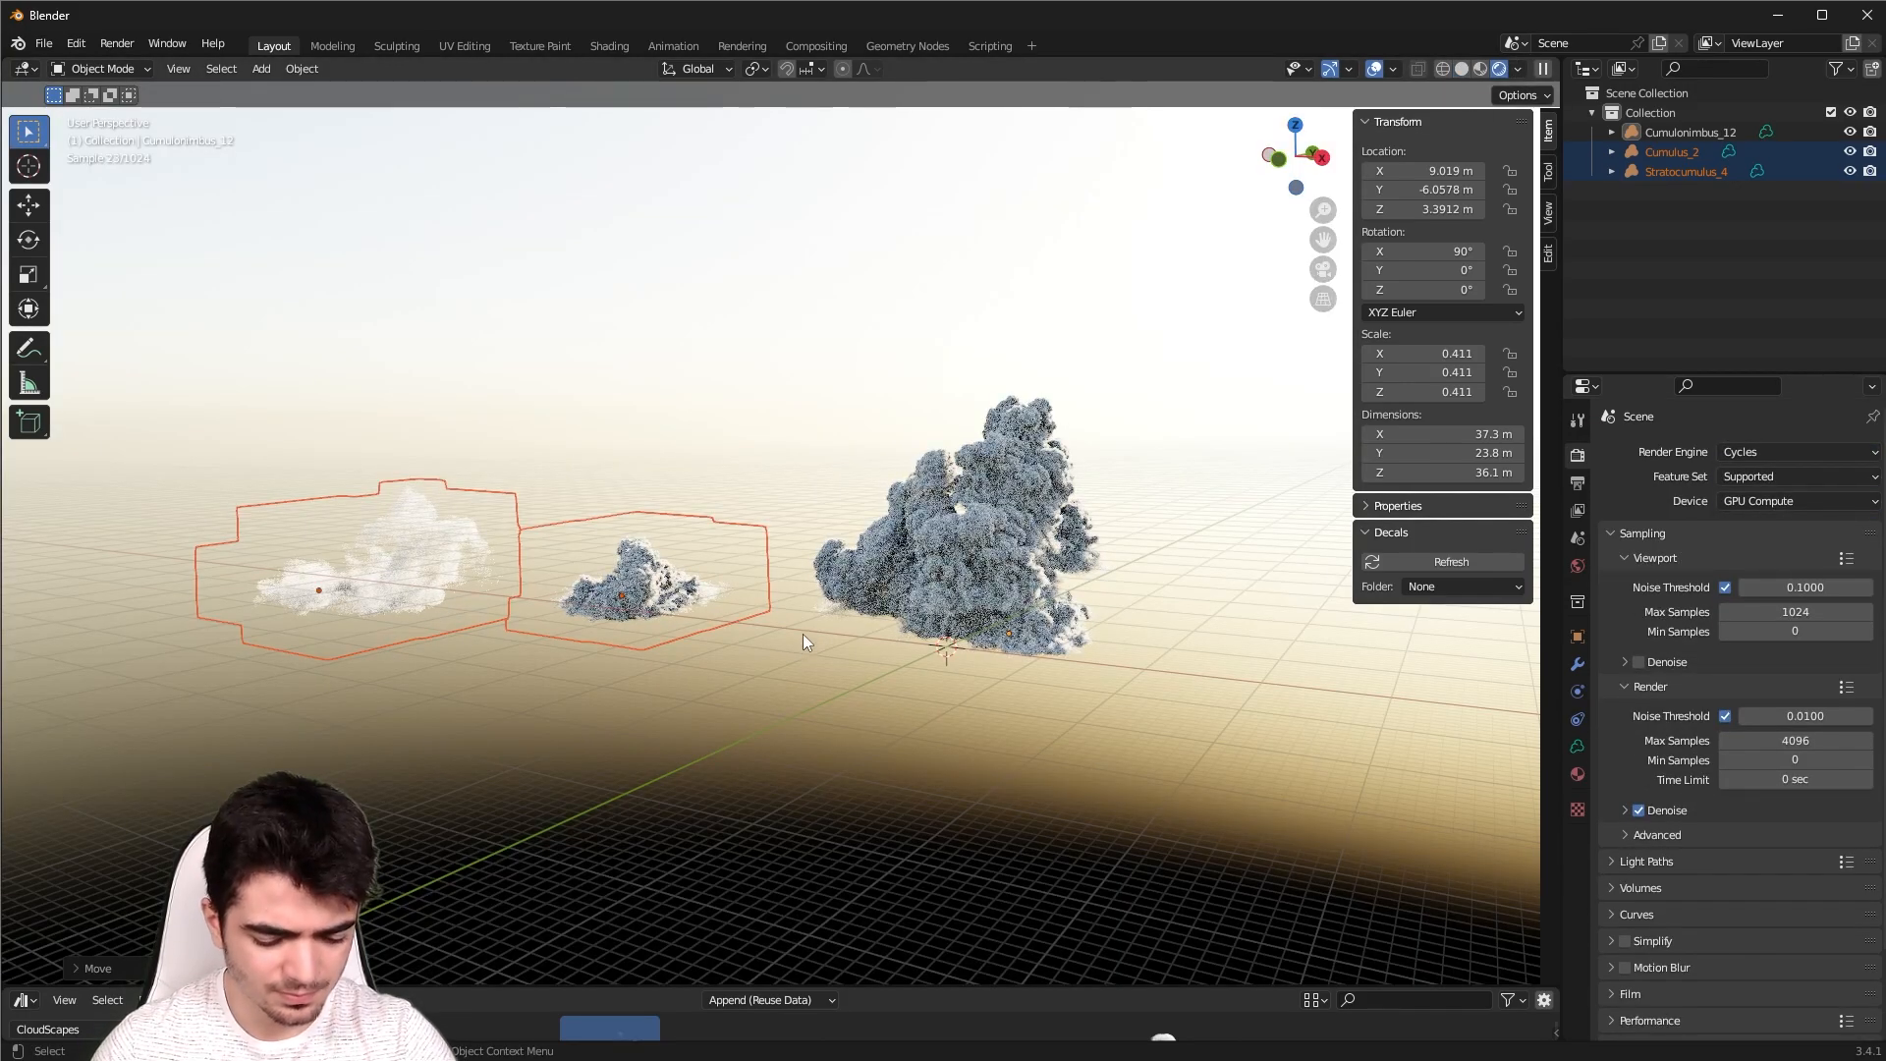
key("n")
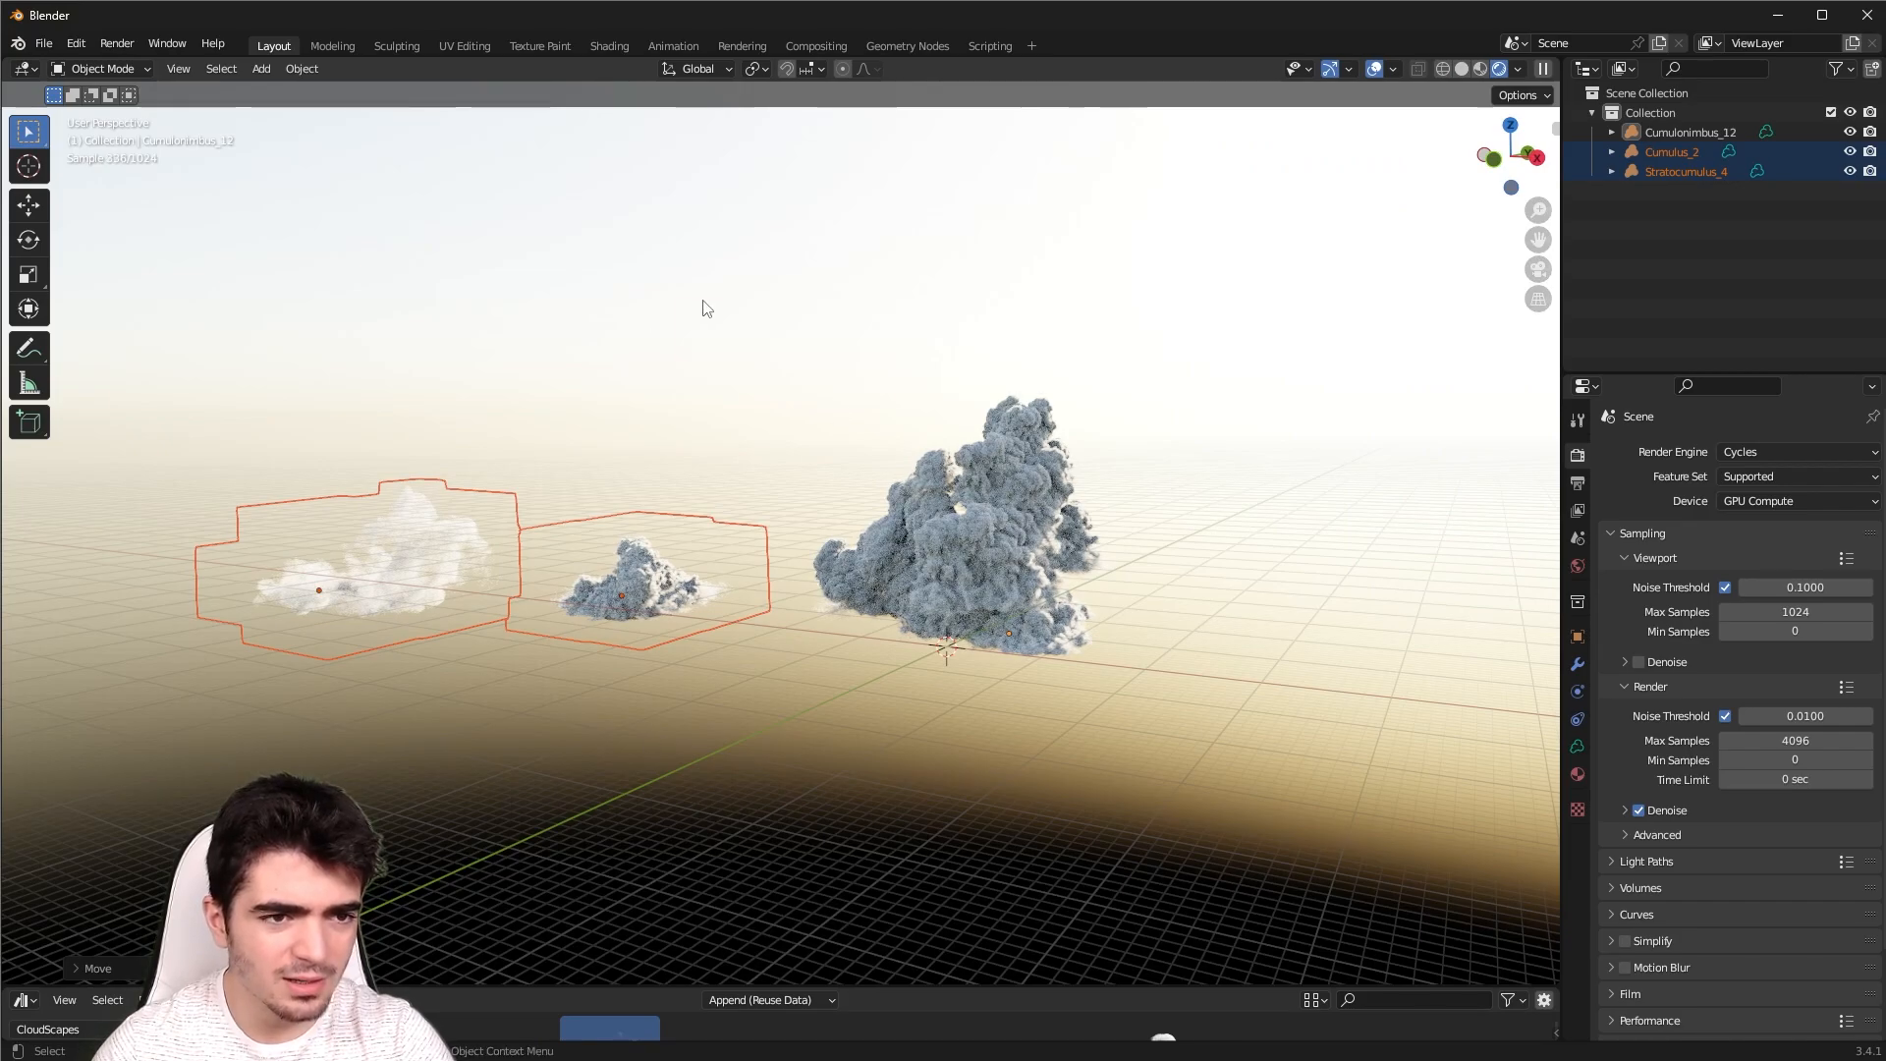
middle_click_drag(598, 435, 870, 471)
scroll(751, 452, "up", 4)
left_click(872, 394)
mouse_move(798, 407)
middle_mouse_down()
mouse_move(881, 375)
mouse_move(831, 396)
middle_mouse_up()
Set the world sky's ozone to 5.150 and its sun rotation to -127°
left_click(1578, 567)
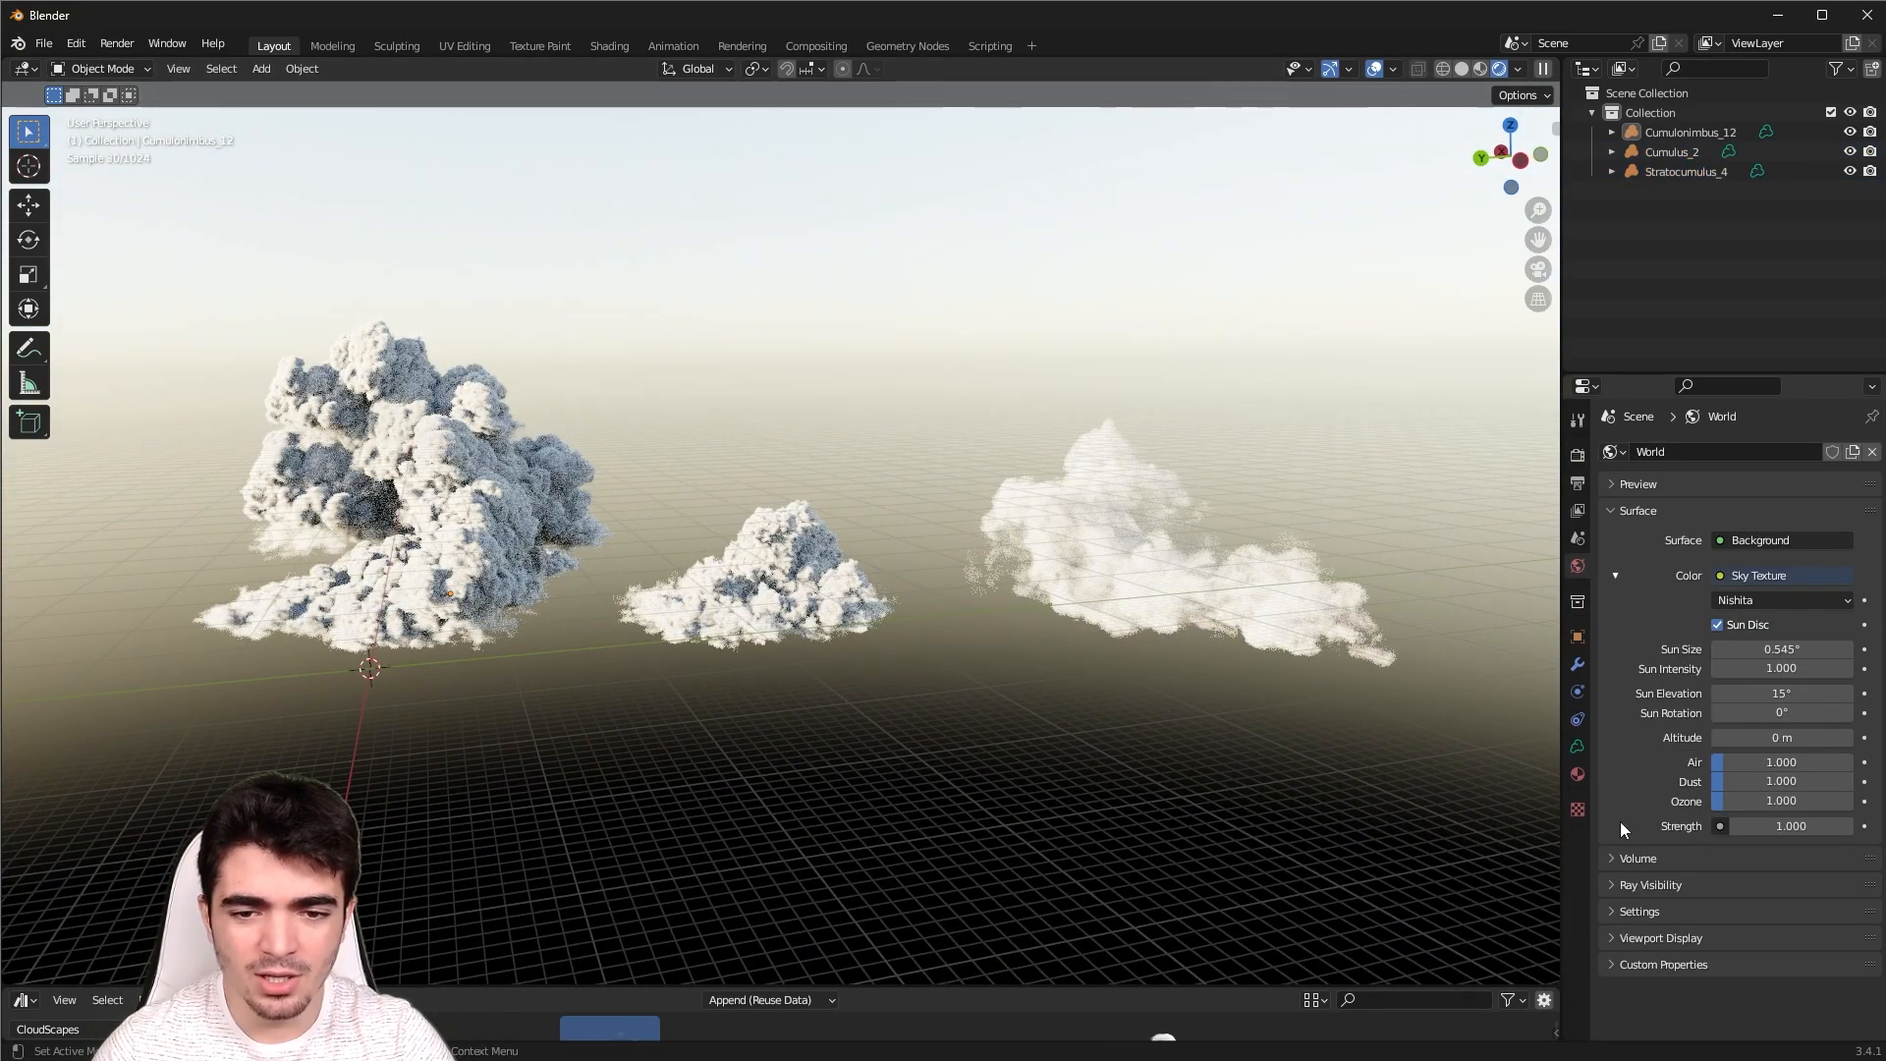
mouse_move(1758, 800)
left_mouse_down()
mouse_move(1839, 800)
mouse_move(1749, 795)
left_mouse_up()
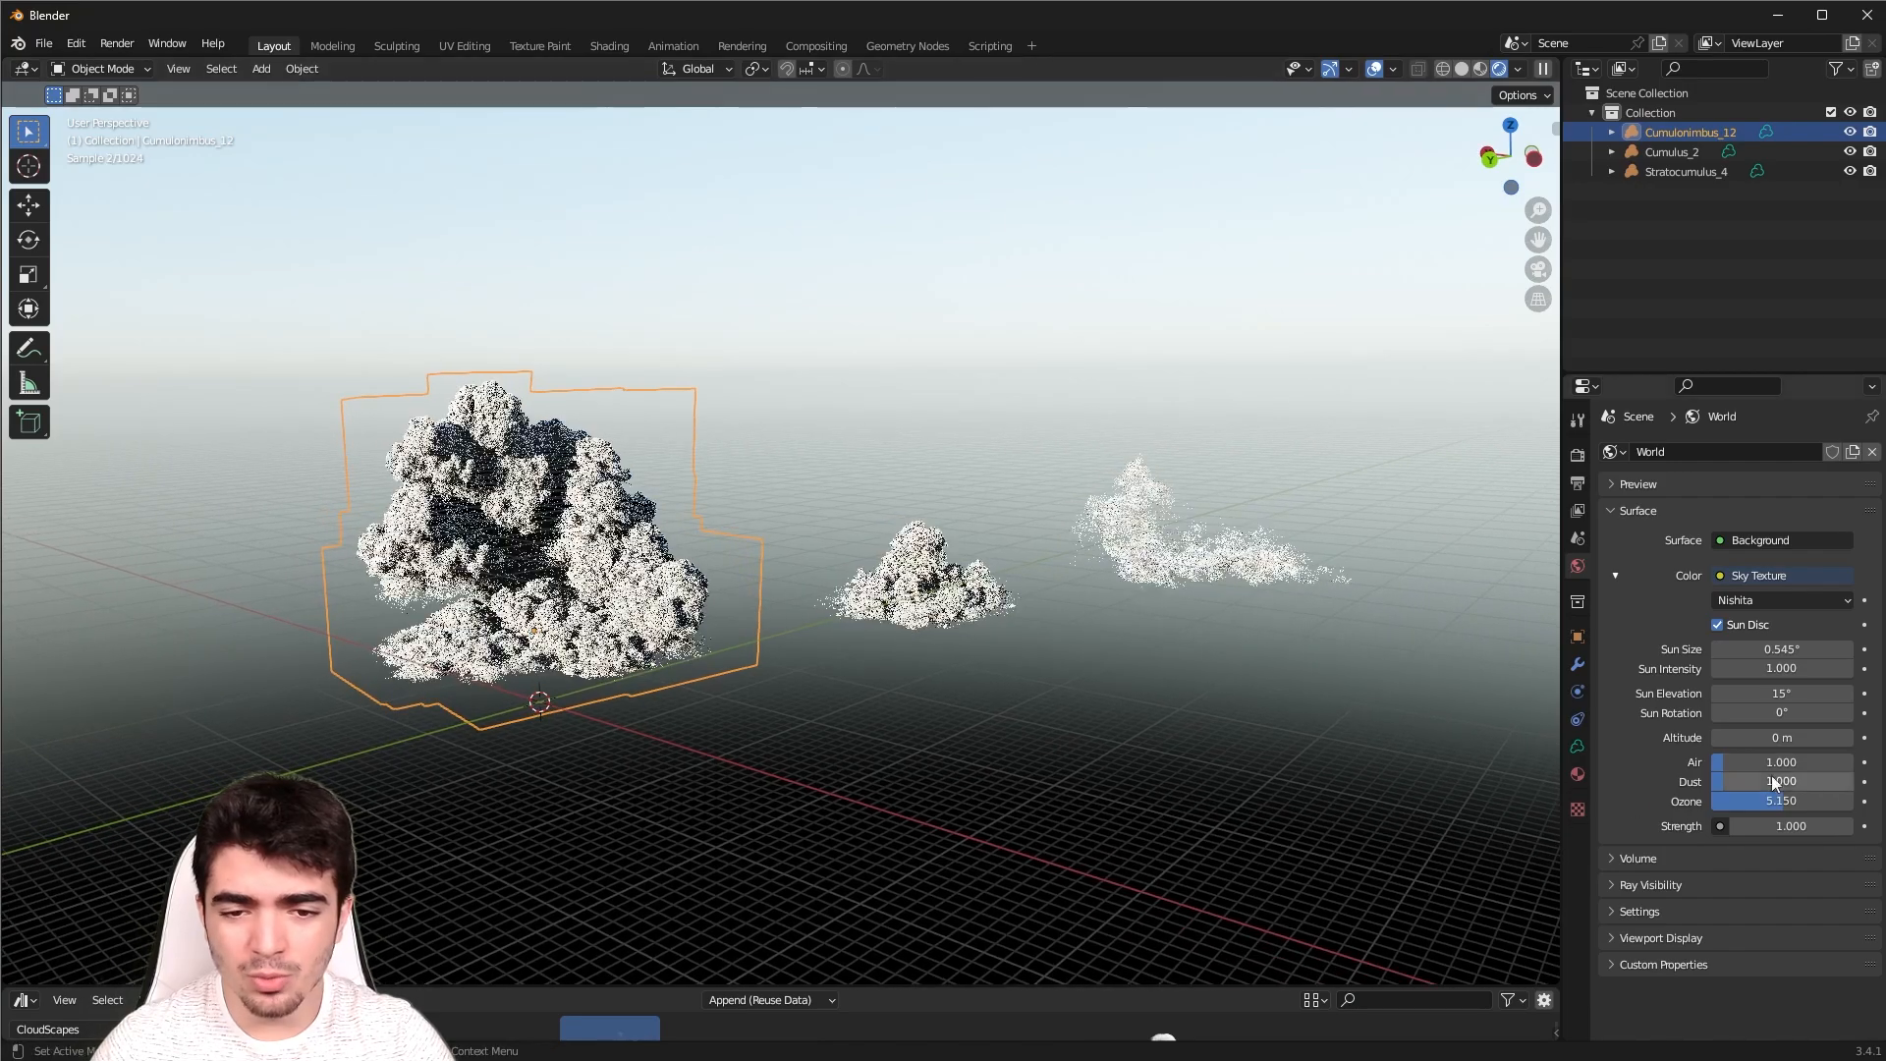
mouse_move(1776, 714)
left_mouse_down()
mouse_move(1853, 715)
mouse_move(1711, 714)
mouse_move(1761, 714)
left_mouse_up()
middle_click_drag(558, 713, 628, 706, "shift")
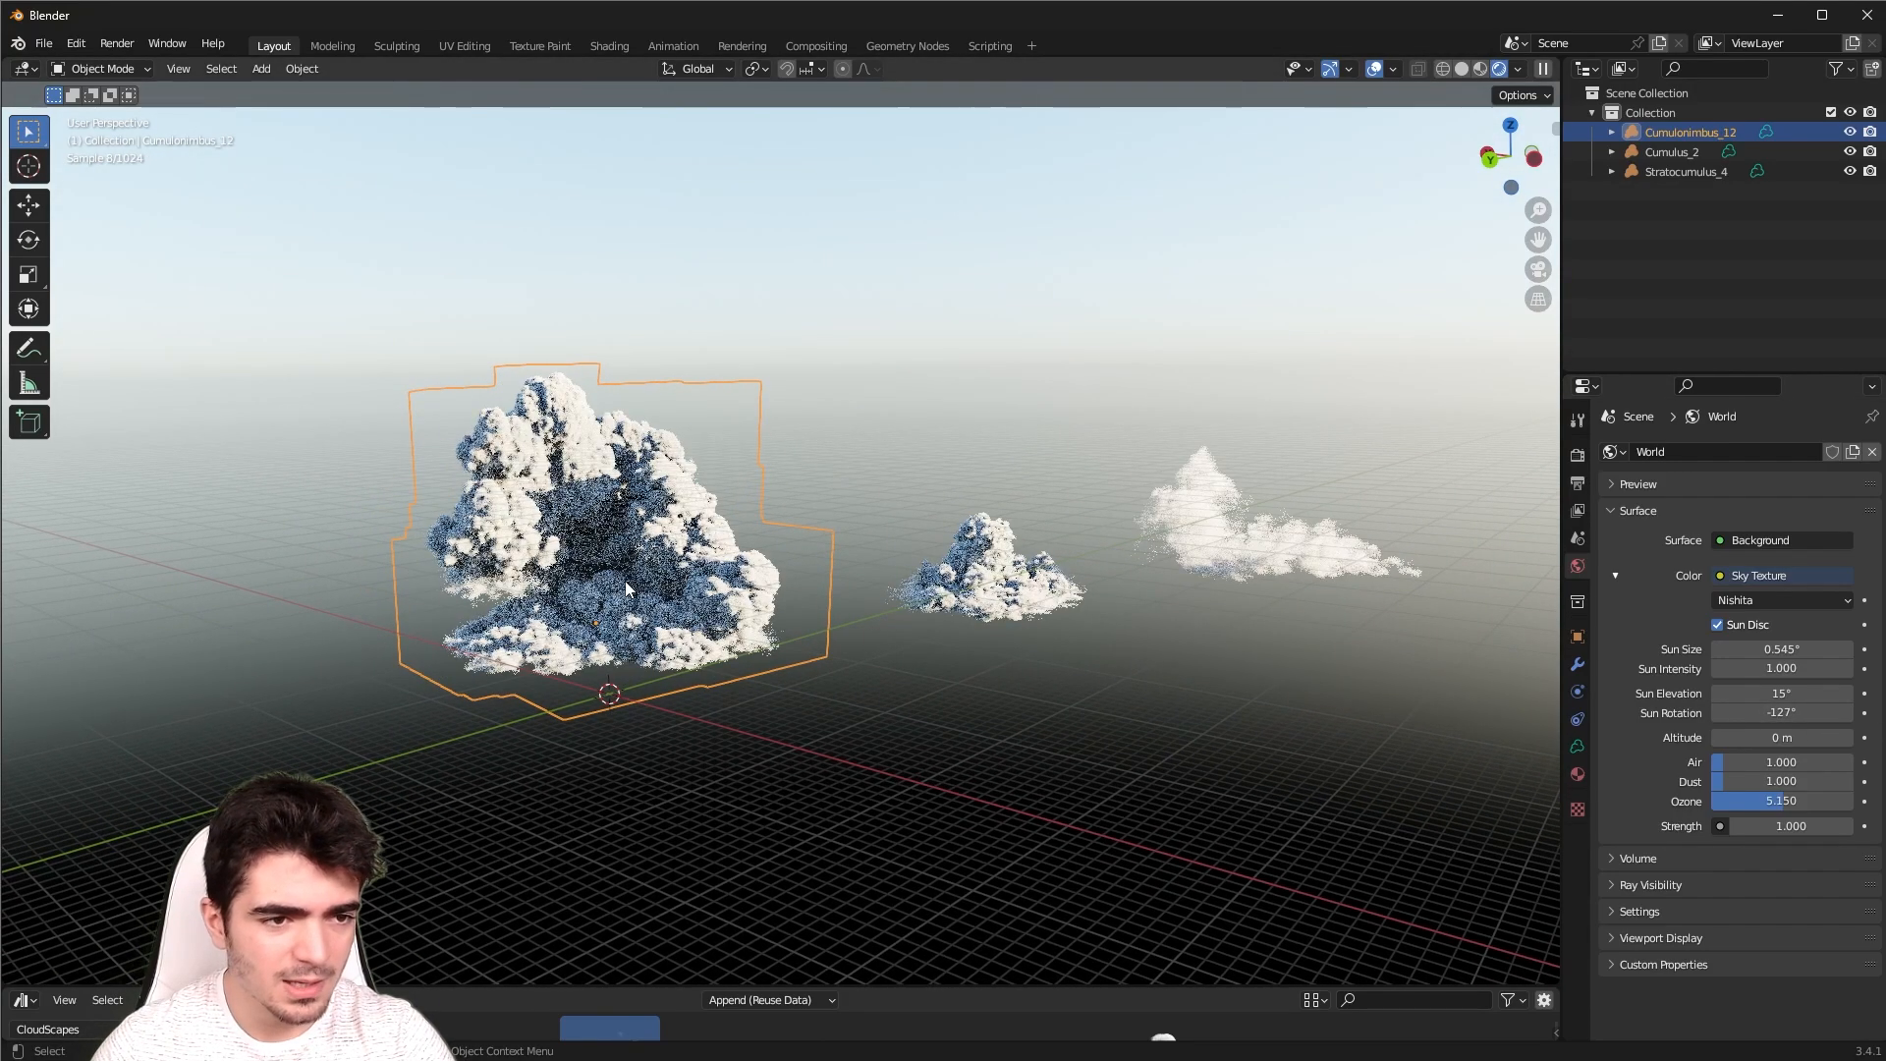
Show the render settings and expand the Light Paths section with its maximum bounce values
scroll(626, 587, "up", 5)
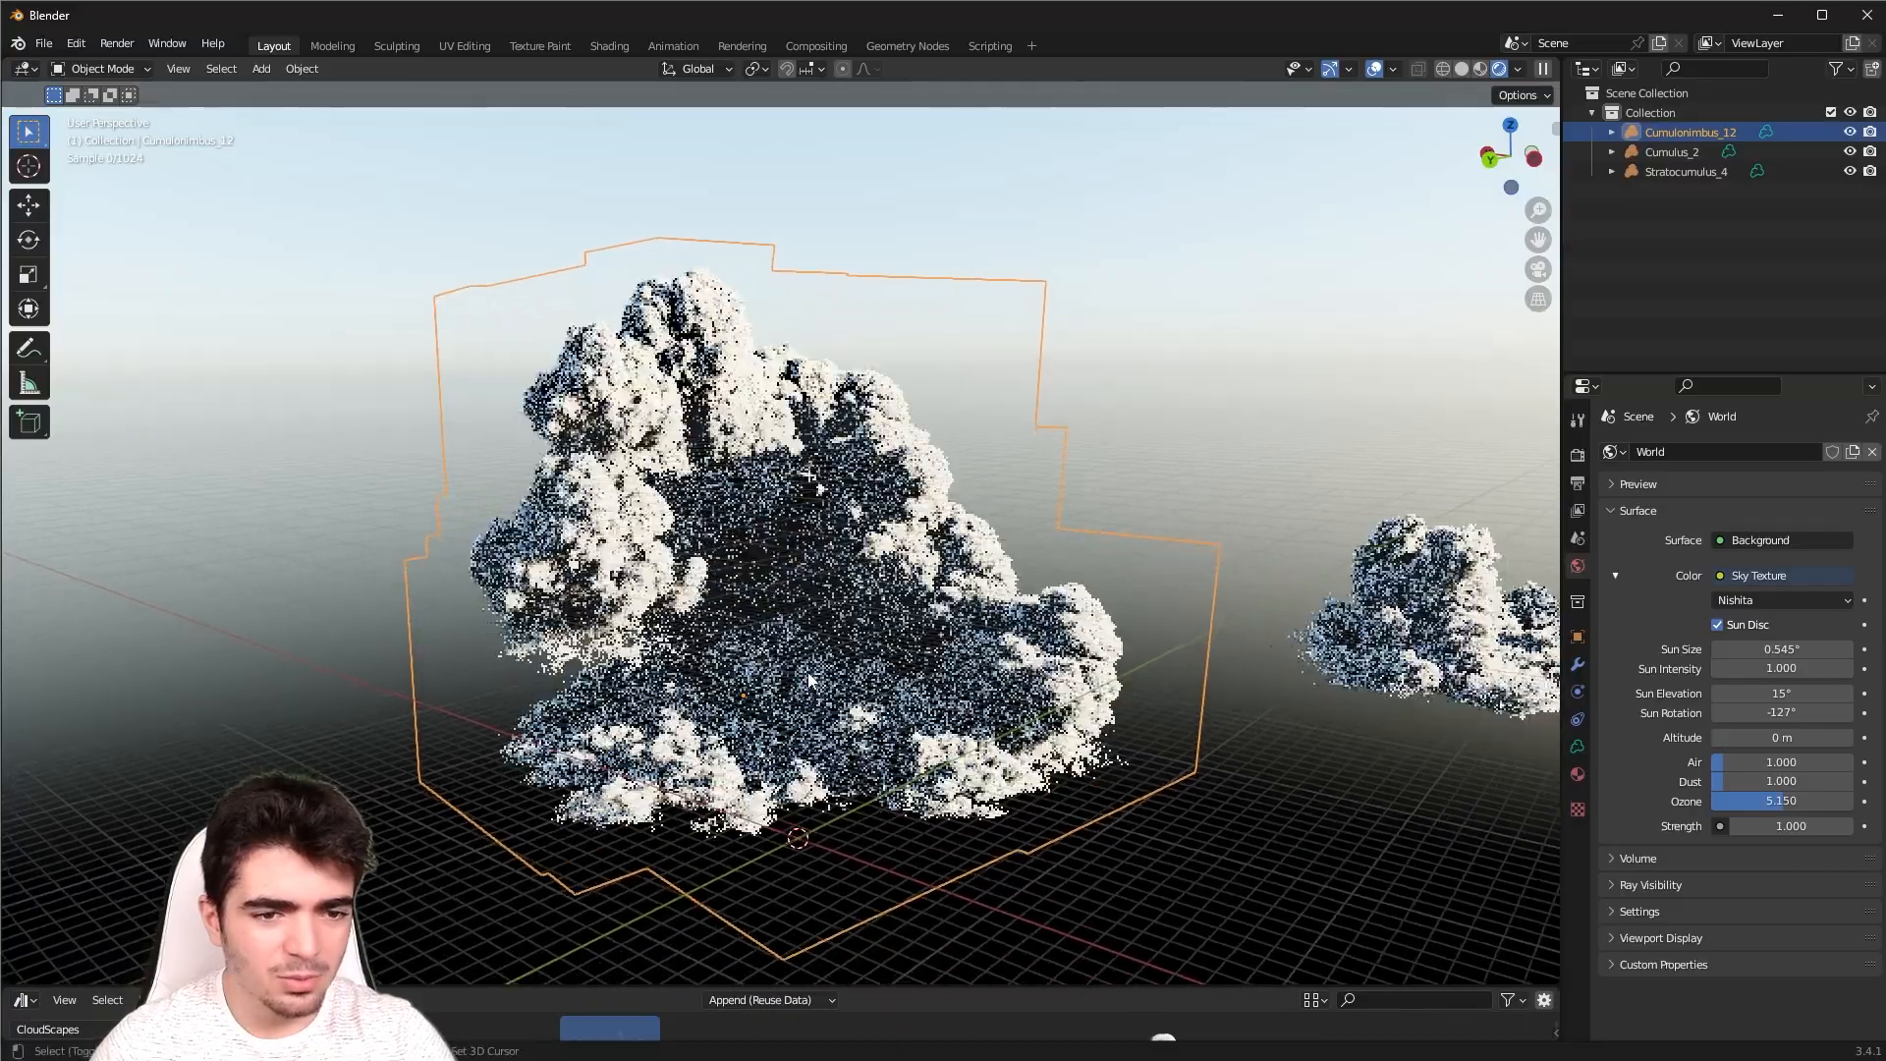
middle_click_drag(811, 709, 768, 710)
scroll(768, 710, "down", 3)
scroll(769, 710, "up", 2)
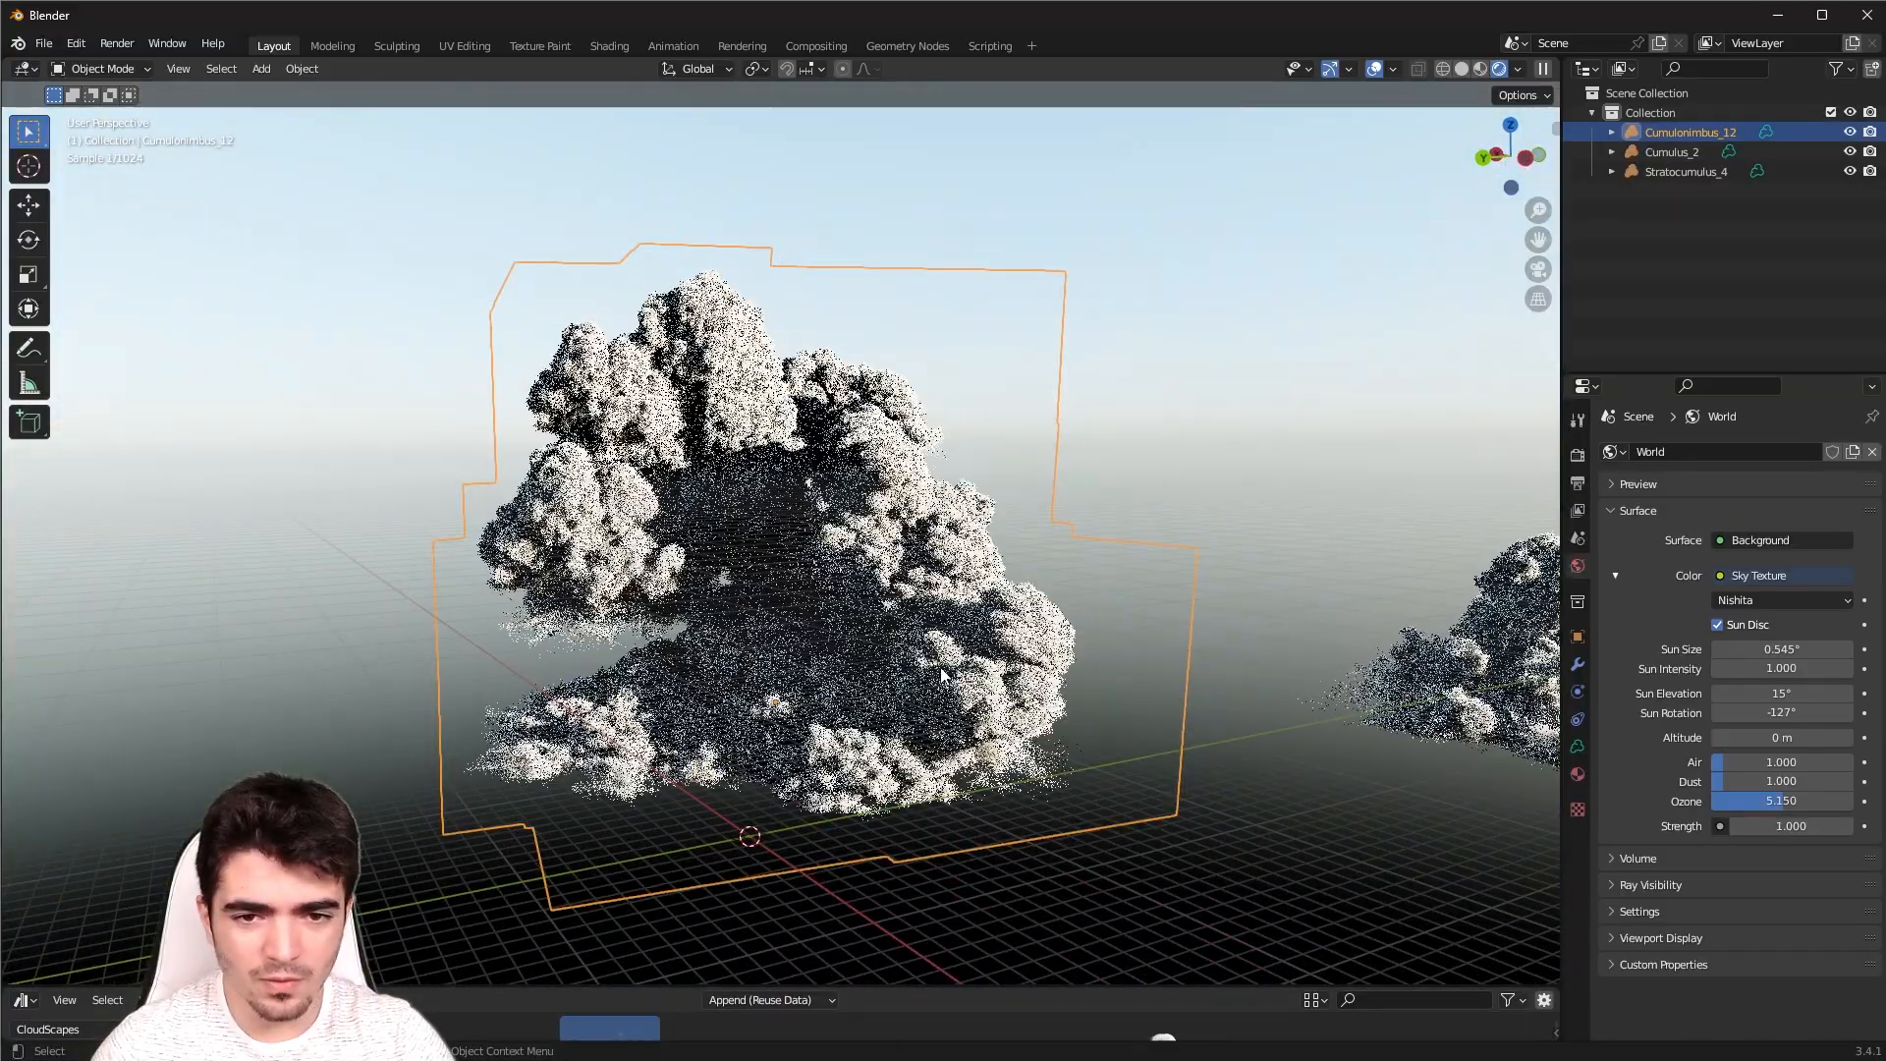
left_click(1579, 455)
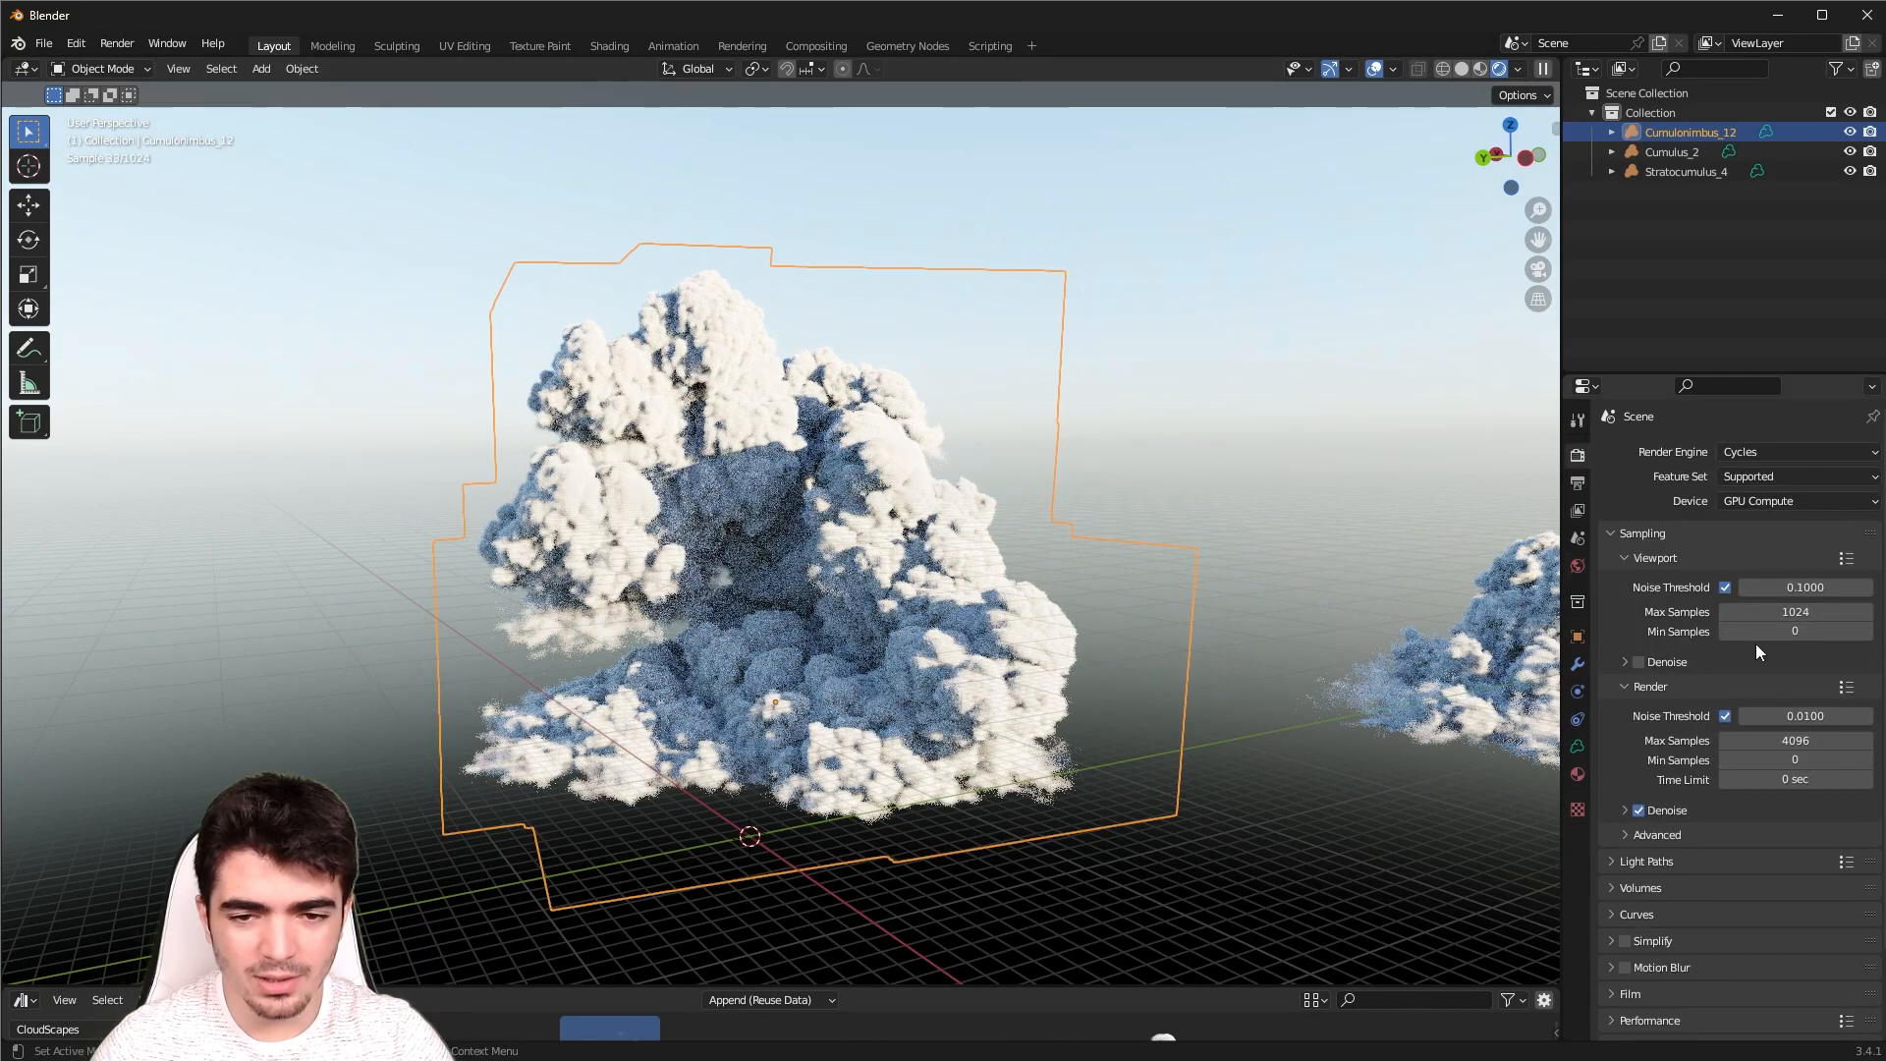
scroll(1736, 501, "down", 1)
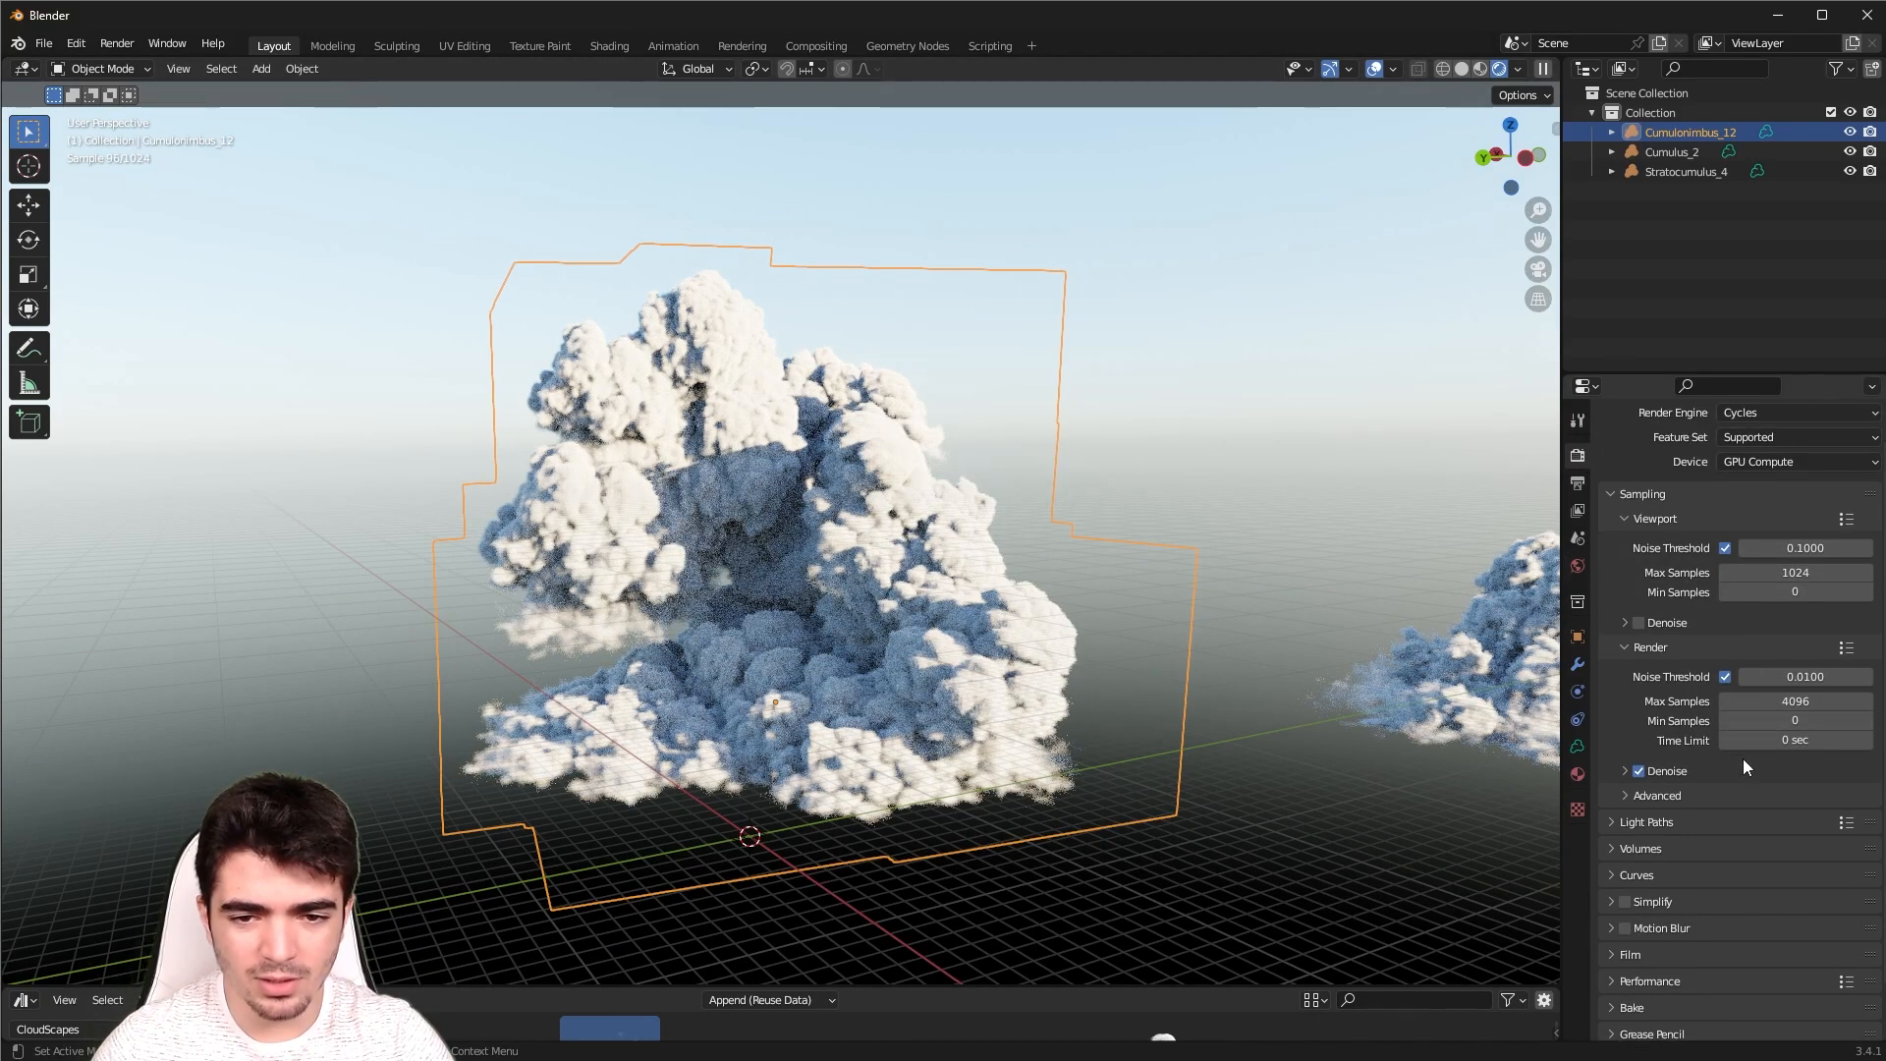
scroll(1818, 773, "down", 2)
left_click(1626, 768)
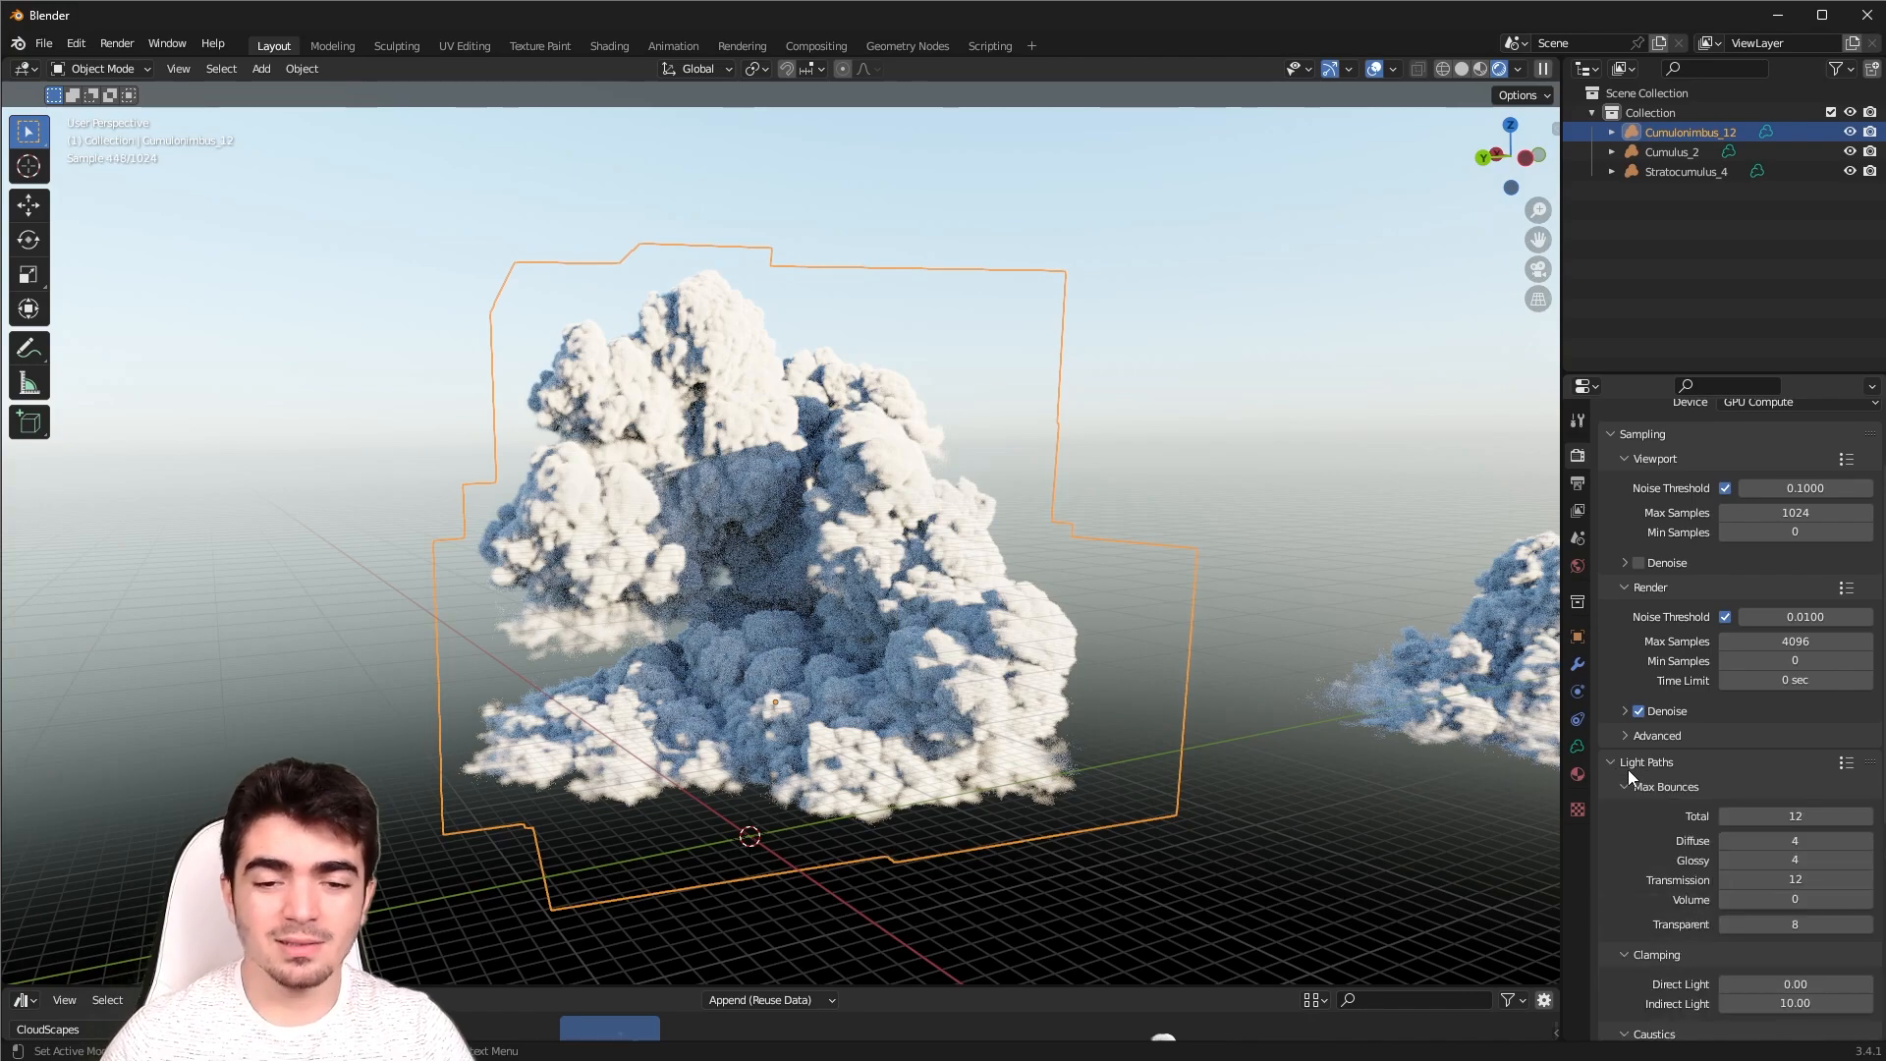
scroll(1672, 810, "down", 4)
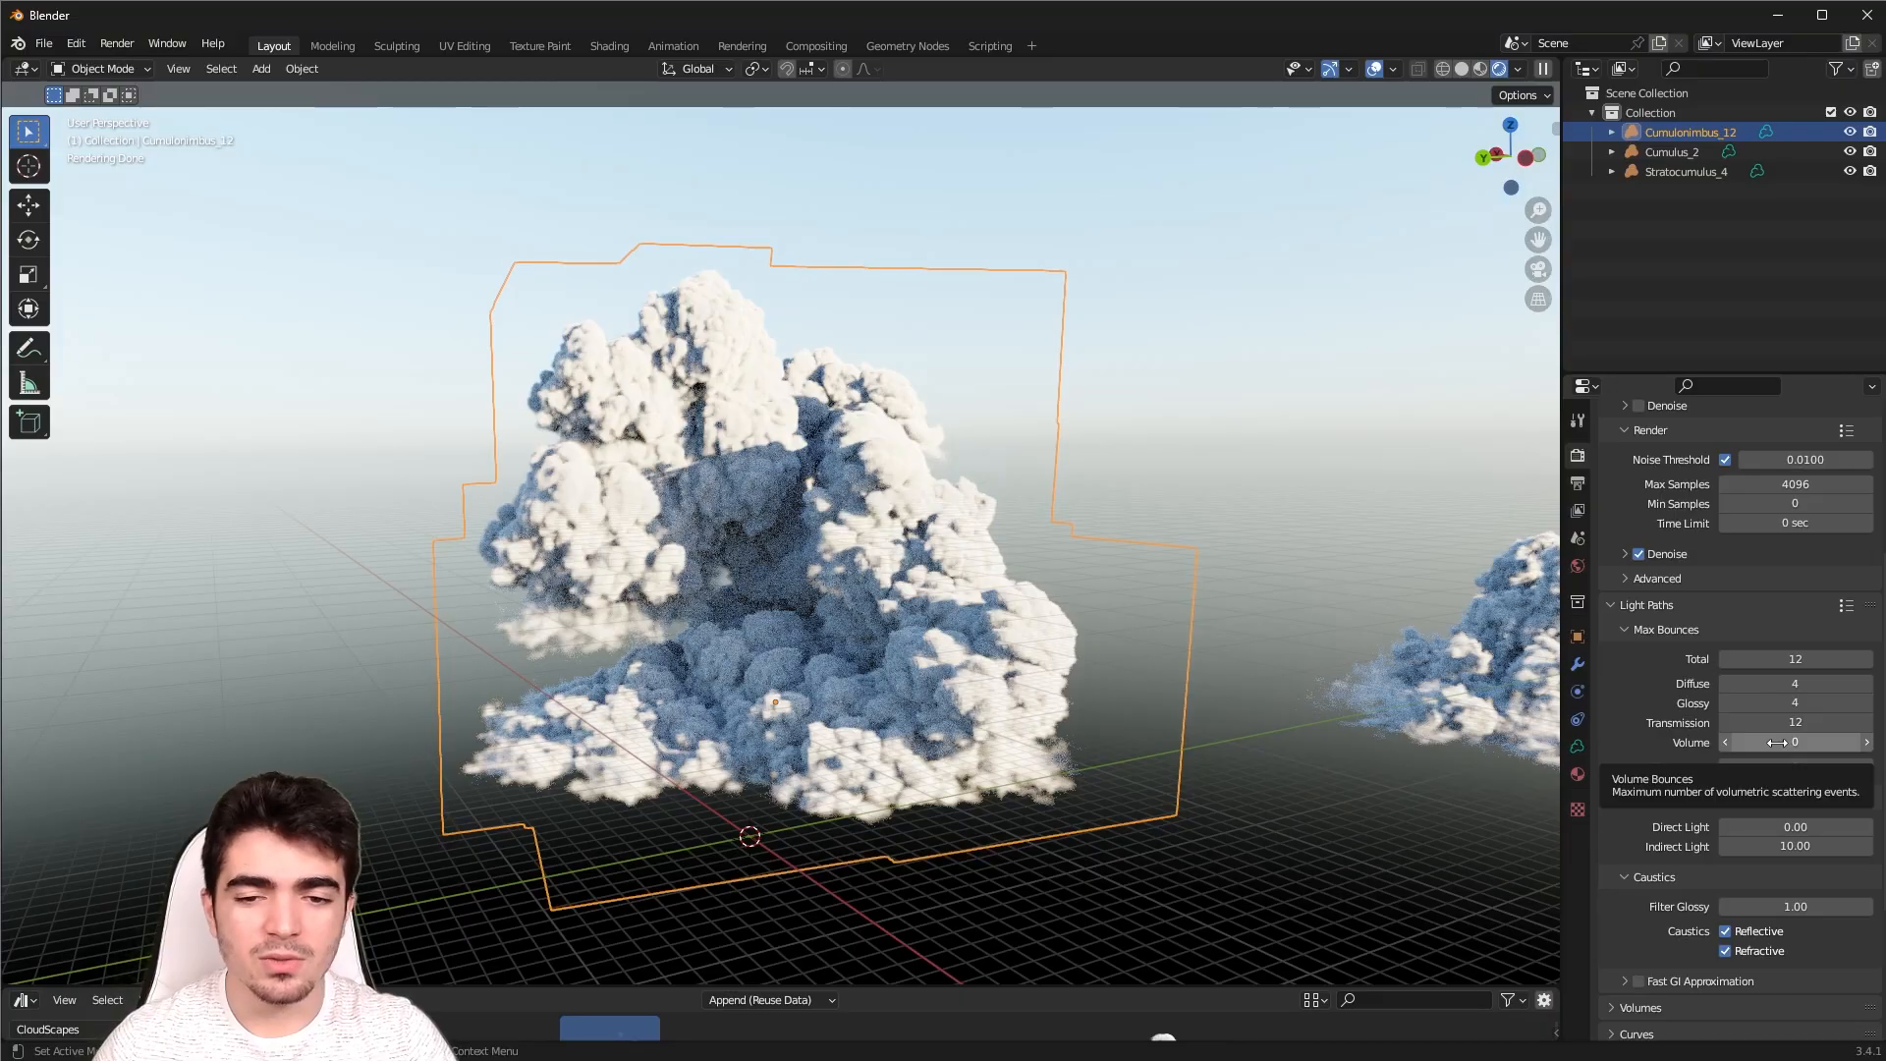
Inspect the cumulonimbus cloud's sunlit and shadowed sides and set the maximum volume bounces to 30
scroll(769, 601, "up", 5)
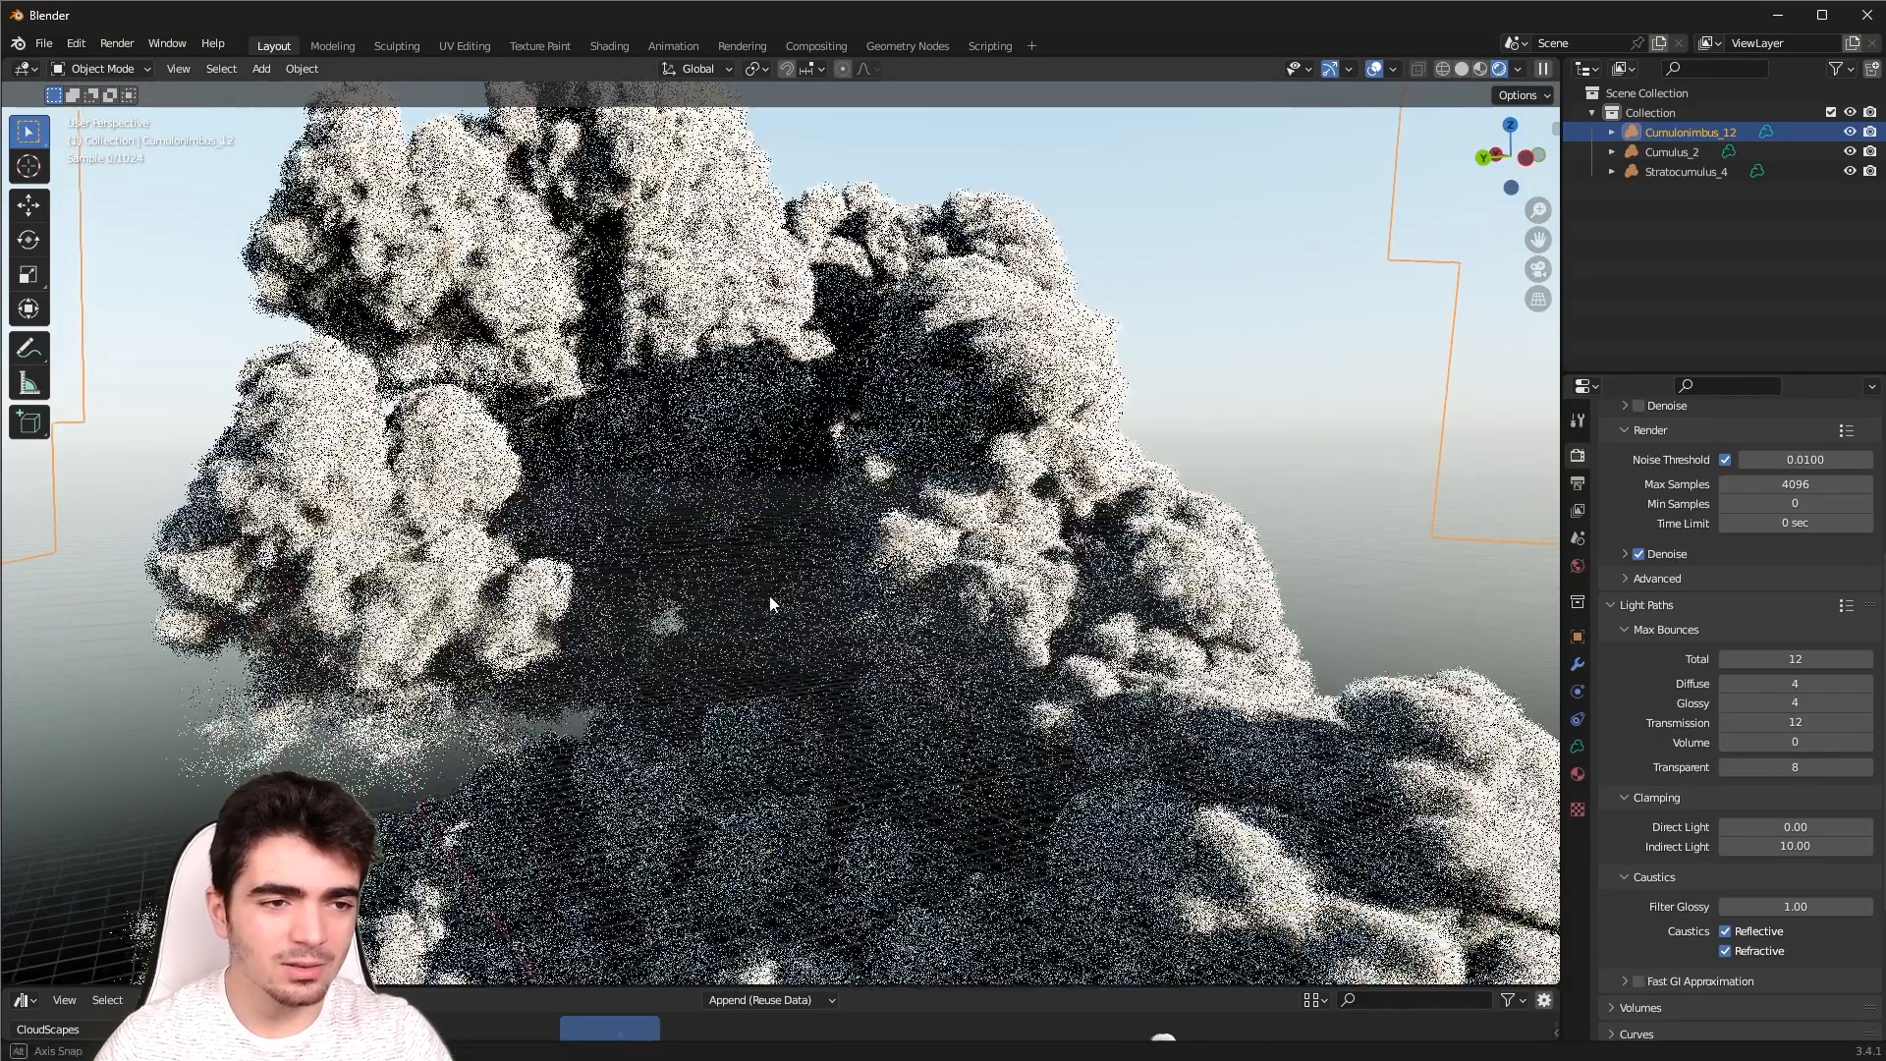
middle_click_drag(771, 602, 1000, 565)
scroll(957, 620, "down", 4)
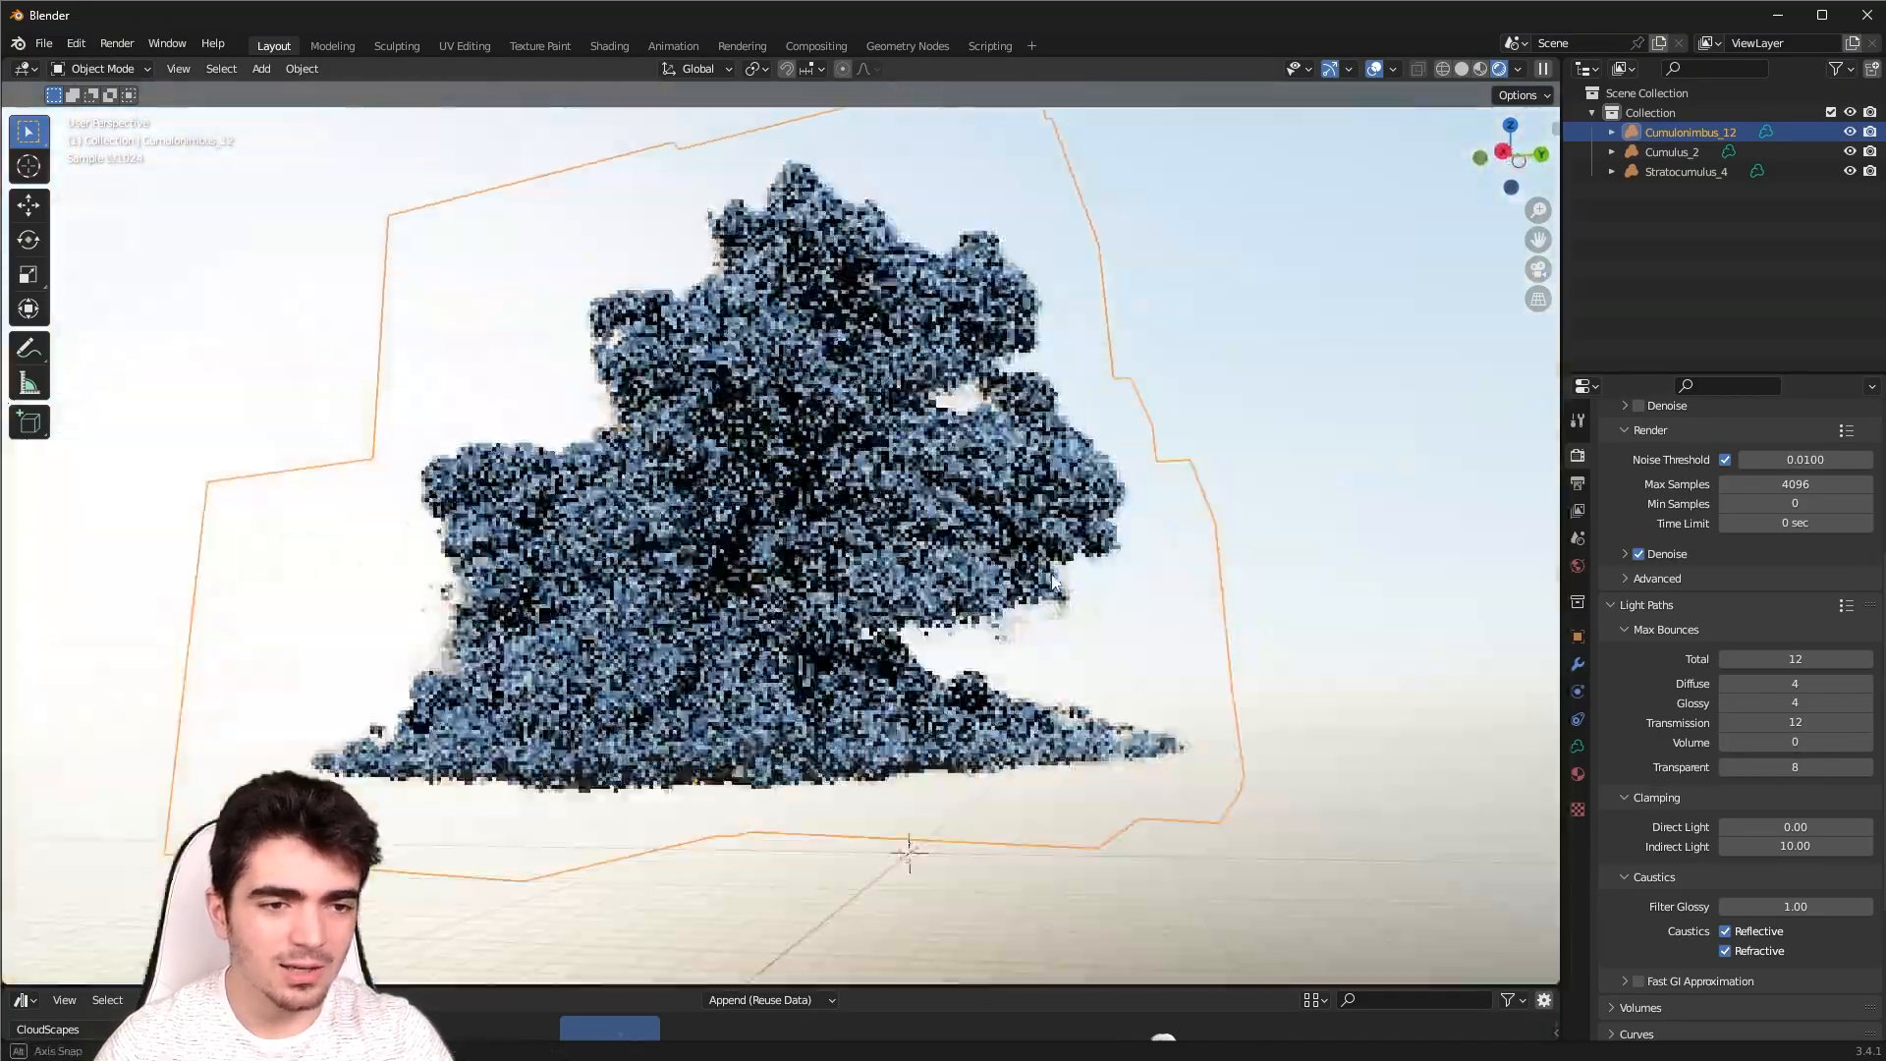
scroll(771, 550, "up", 6)
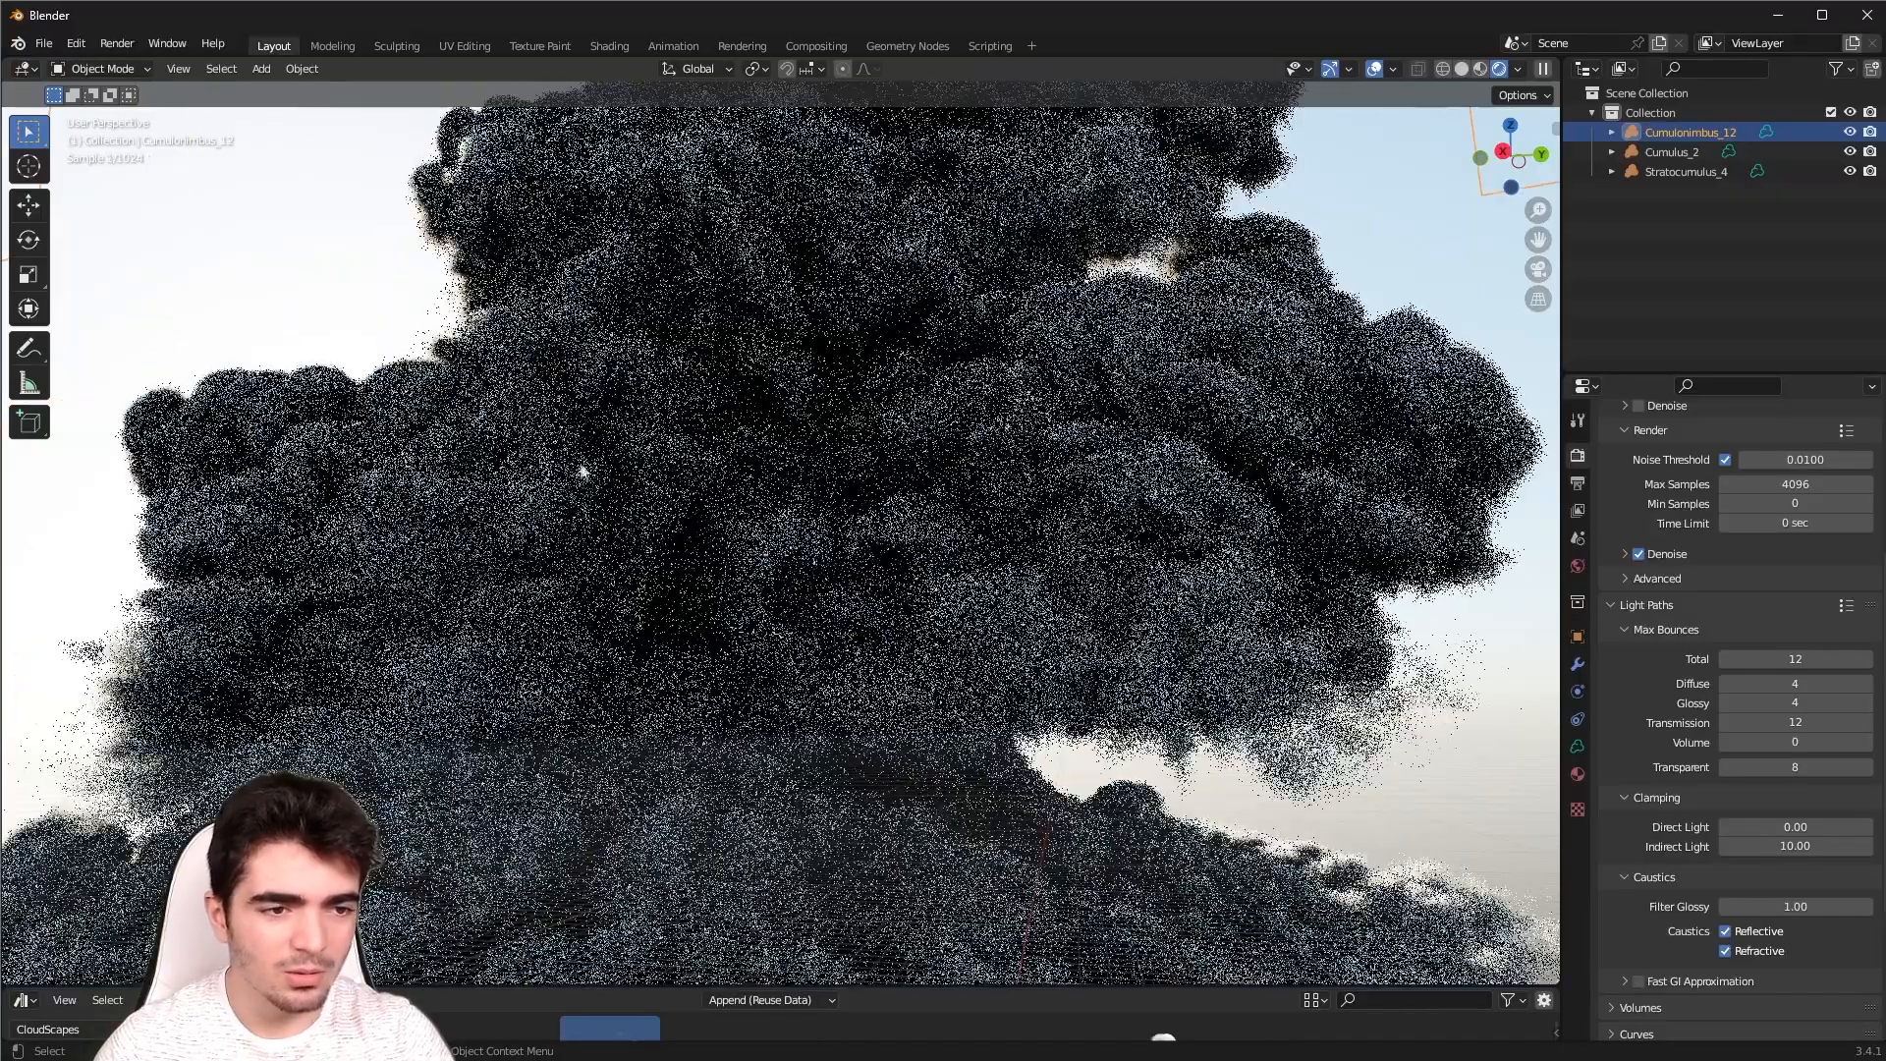
scroll(709, 499, "down", 8)
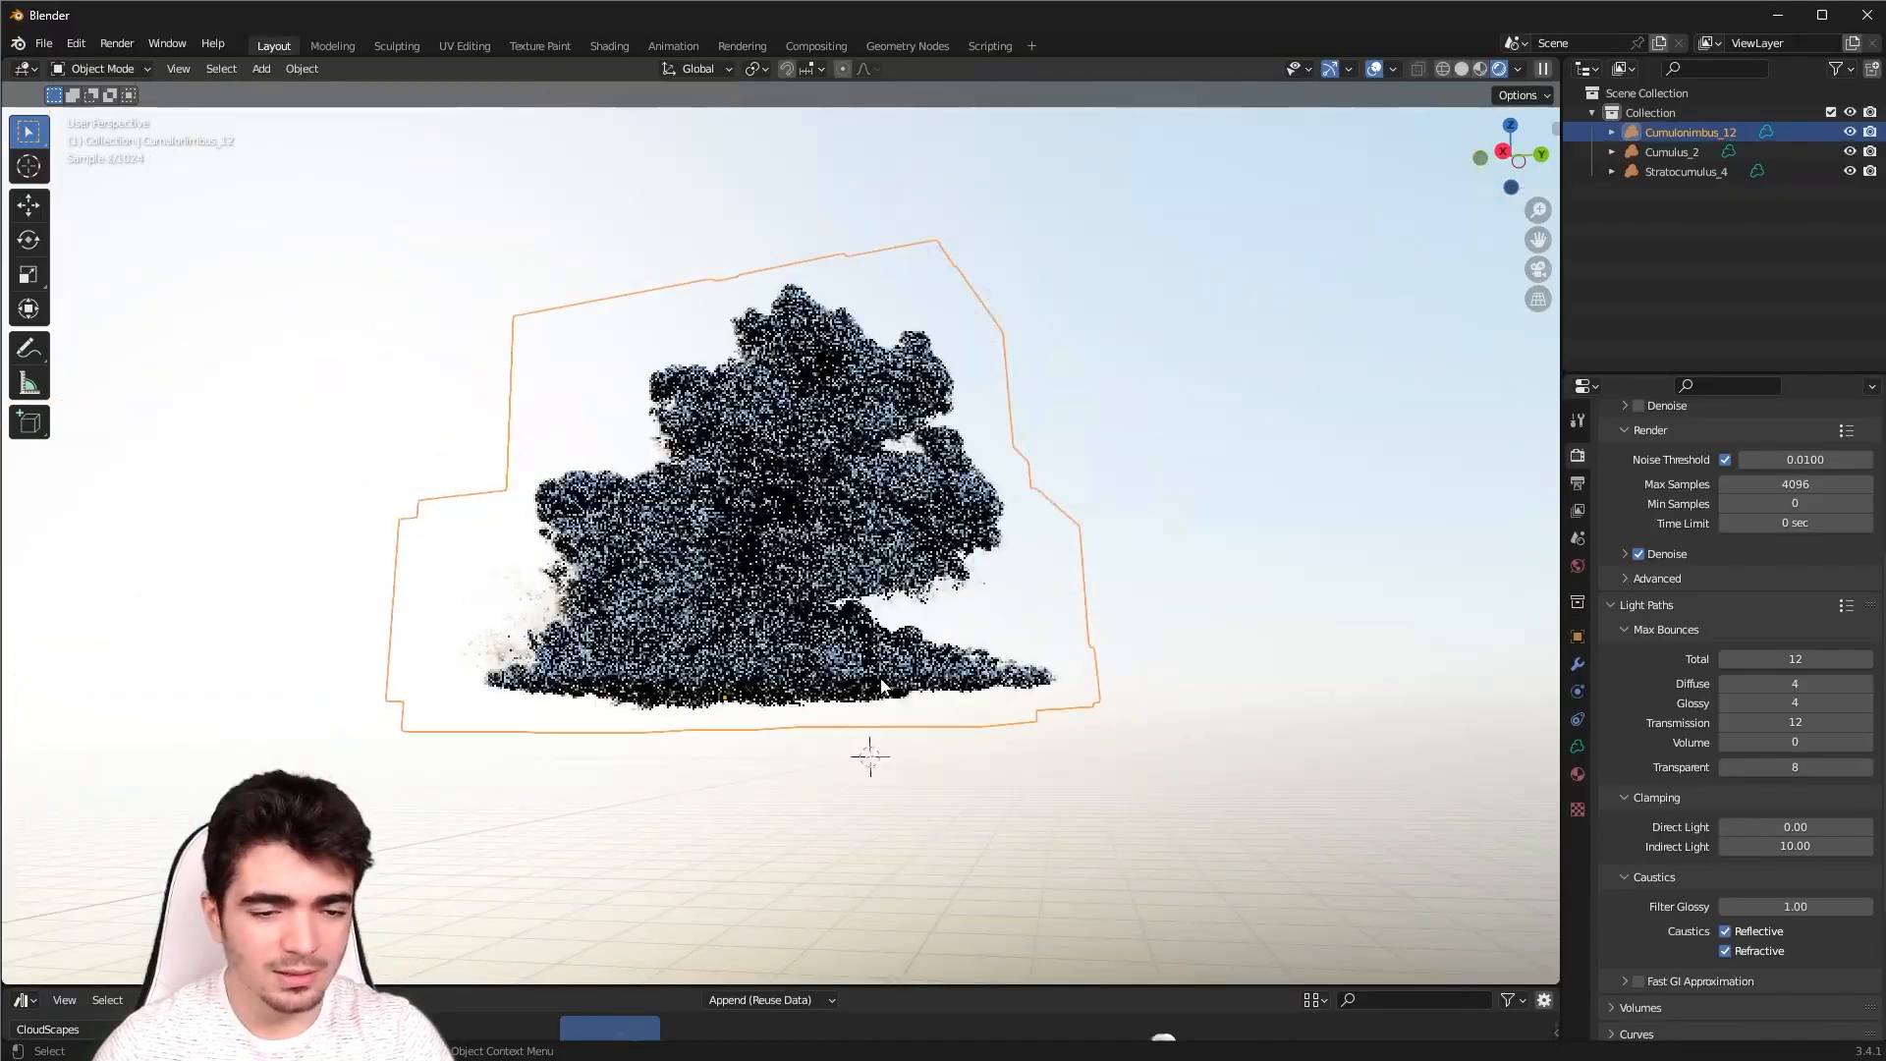
middle_click_drag(863, 757, 520, 746)
scroll(520, 746, "up", 5)
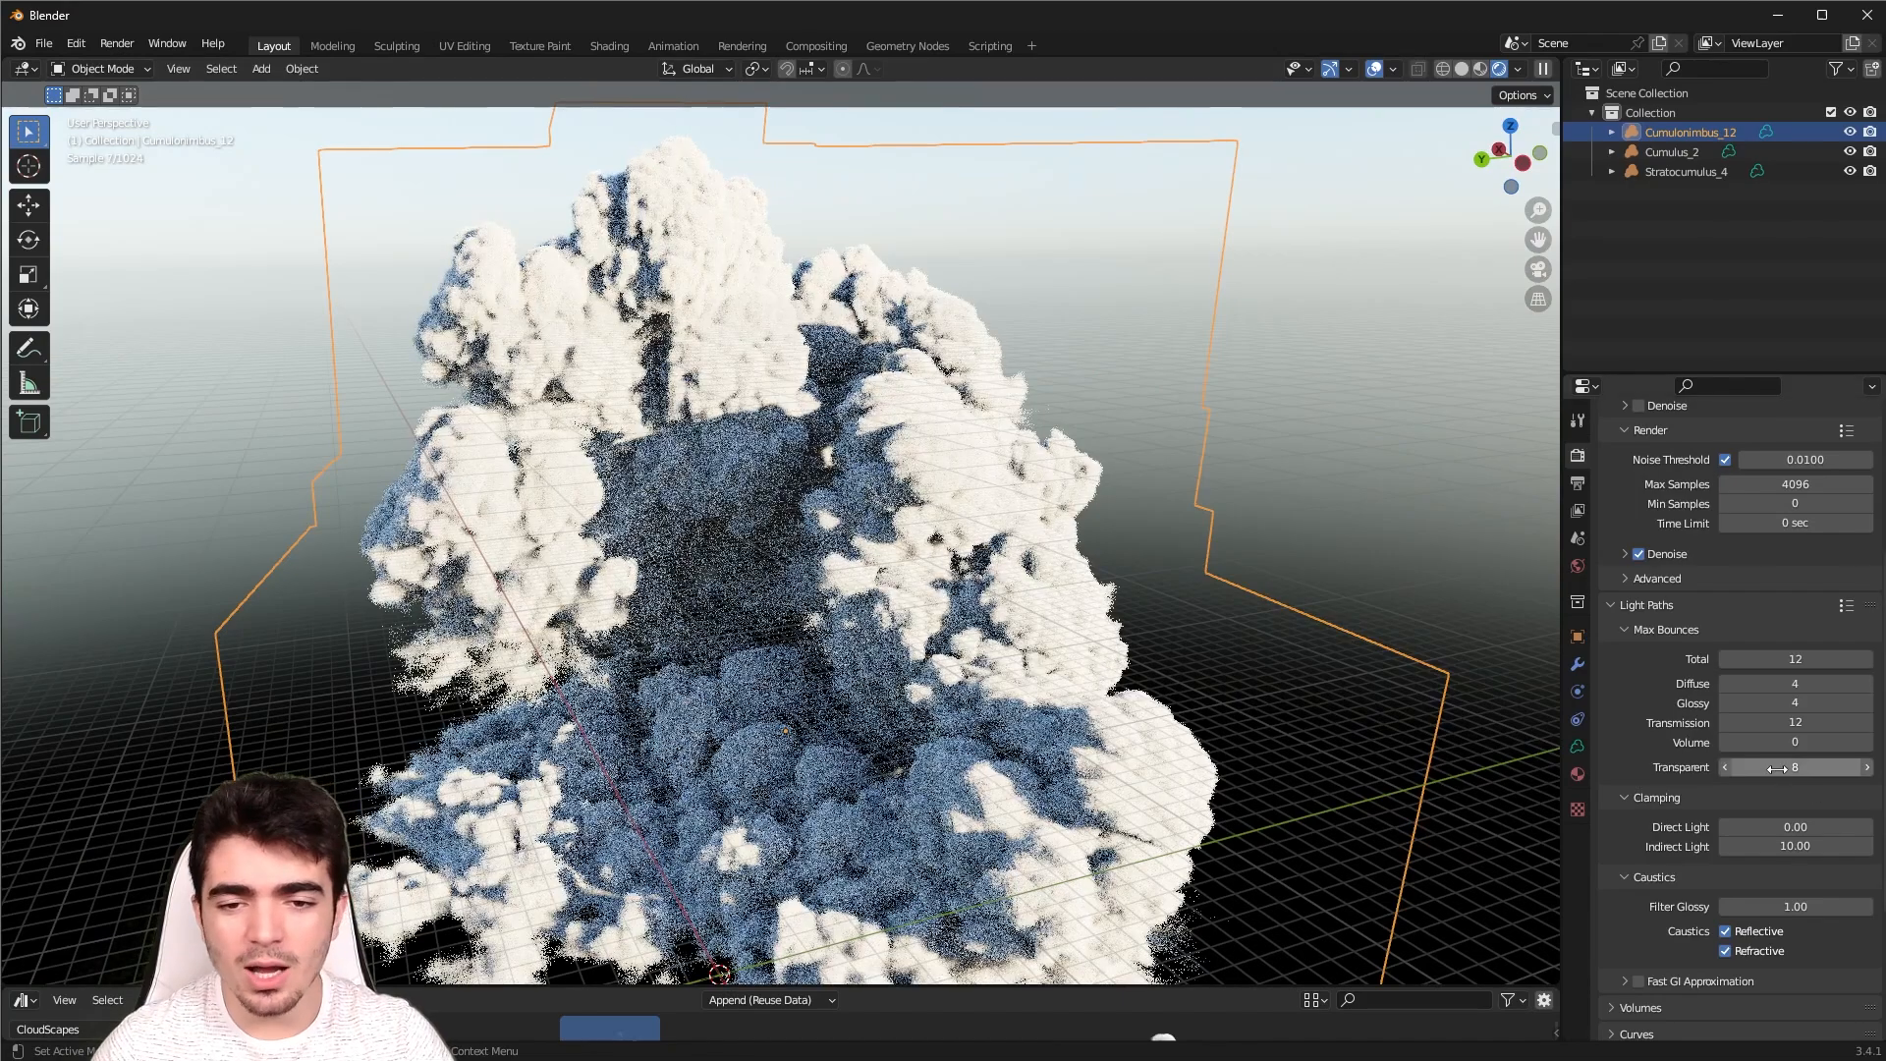
left_click(1787, 743)
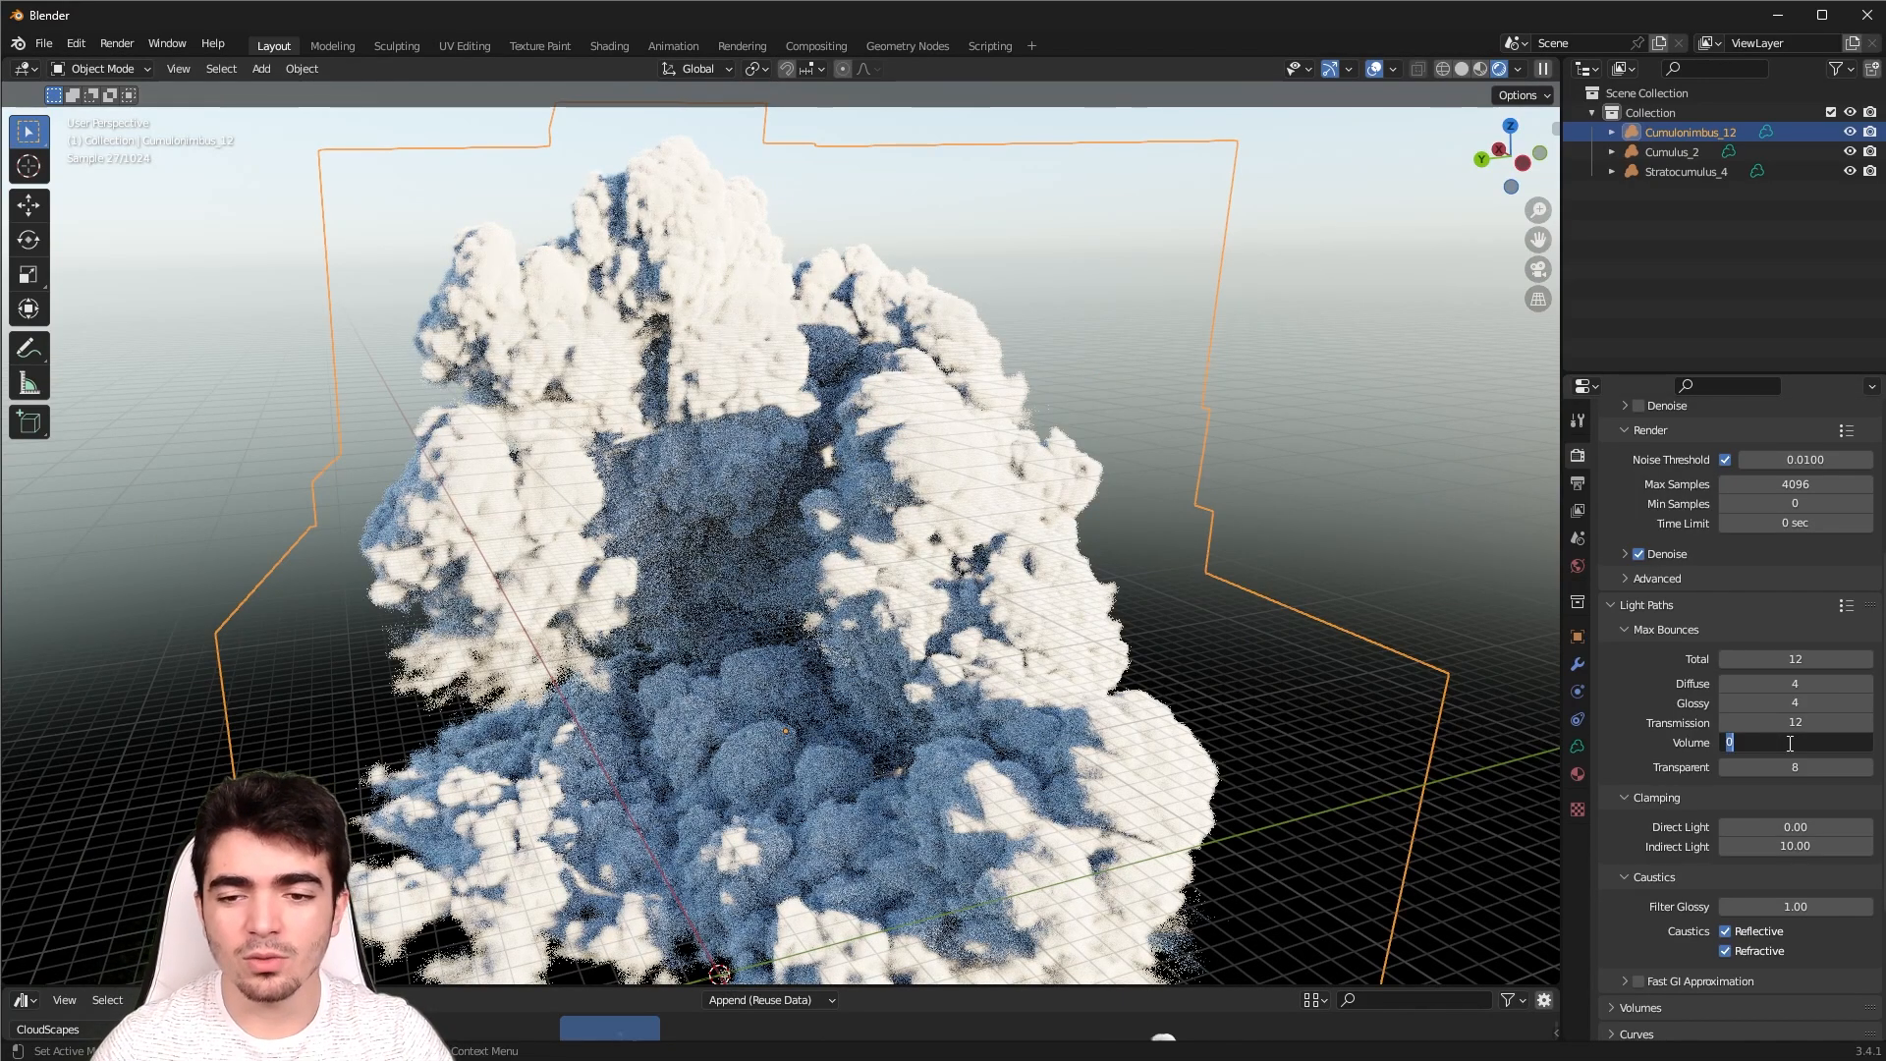
type("30")
key("Return")
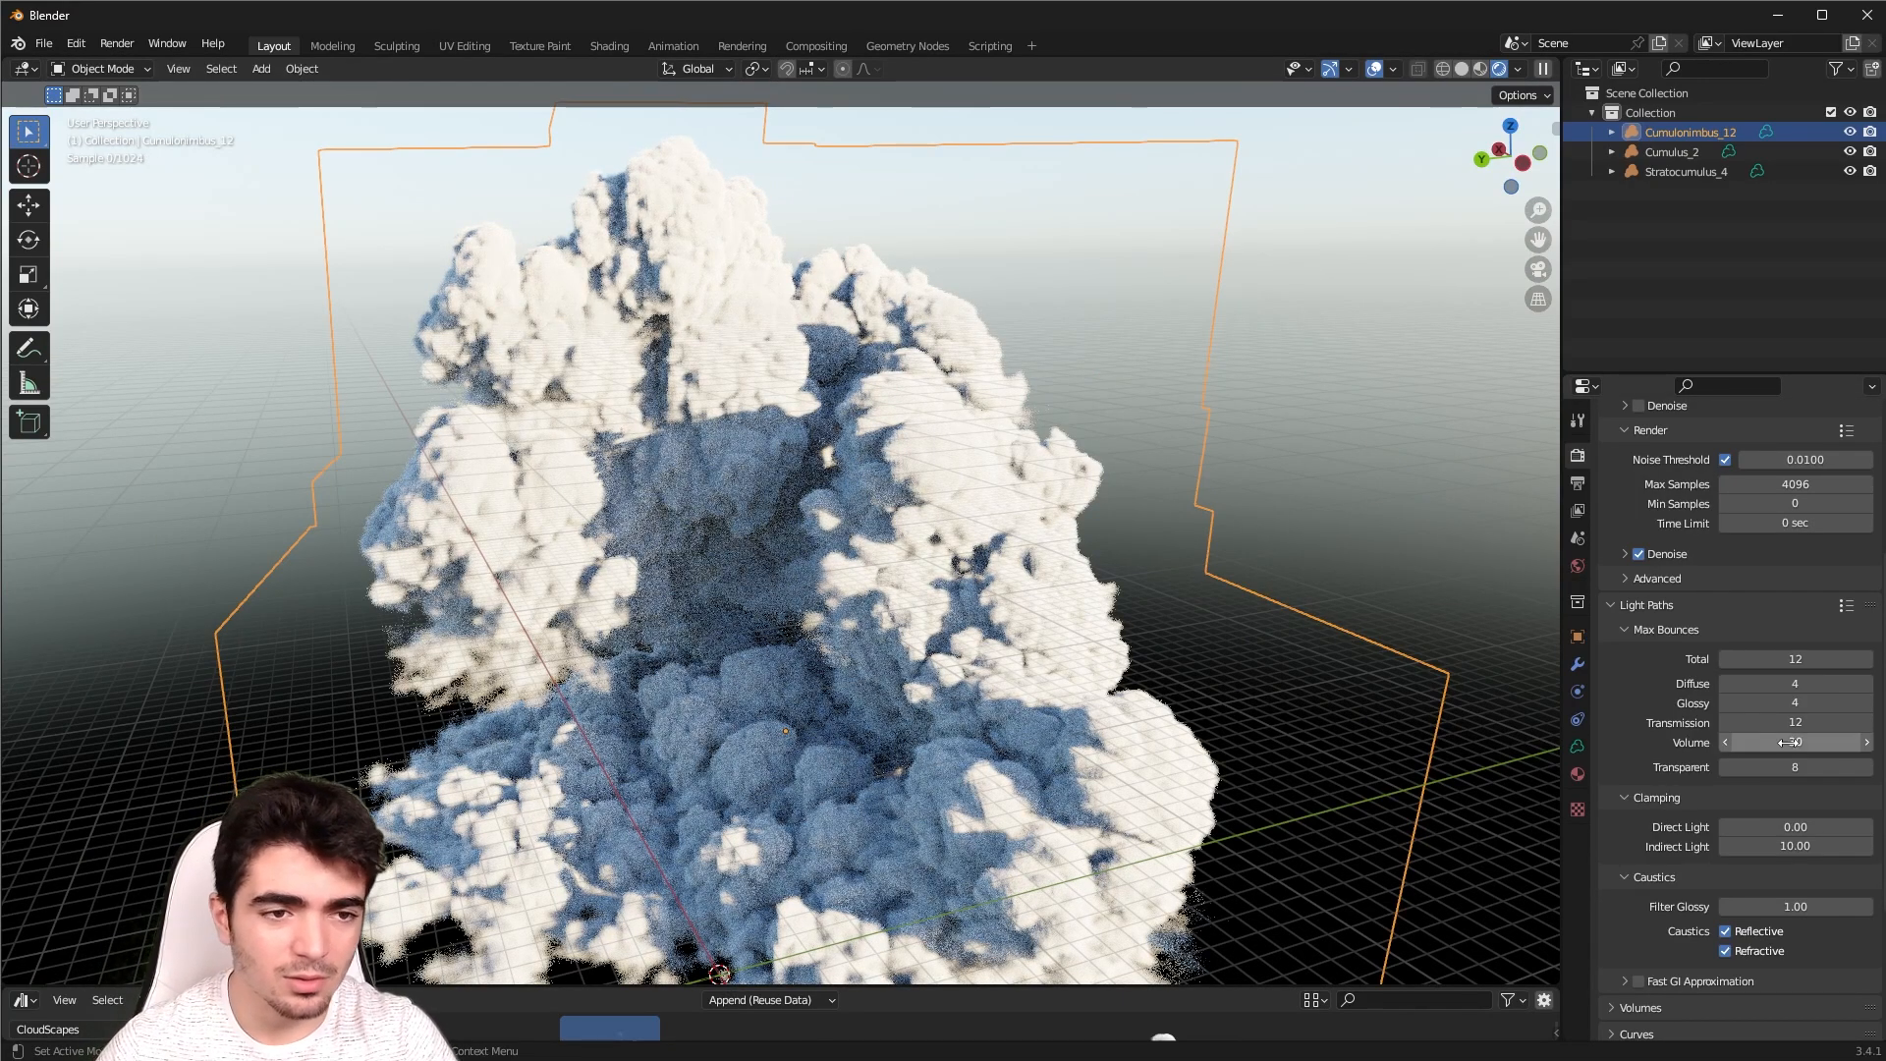
Deselect the cumulonimbus cloud and examine its volumetric light scattering from the sunlit and shadowed sides
middle_click_drag(512, 884, 609, 678)
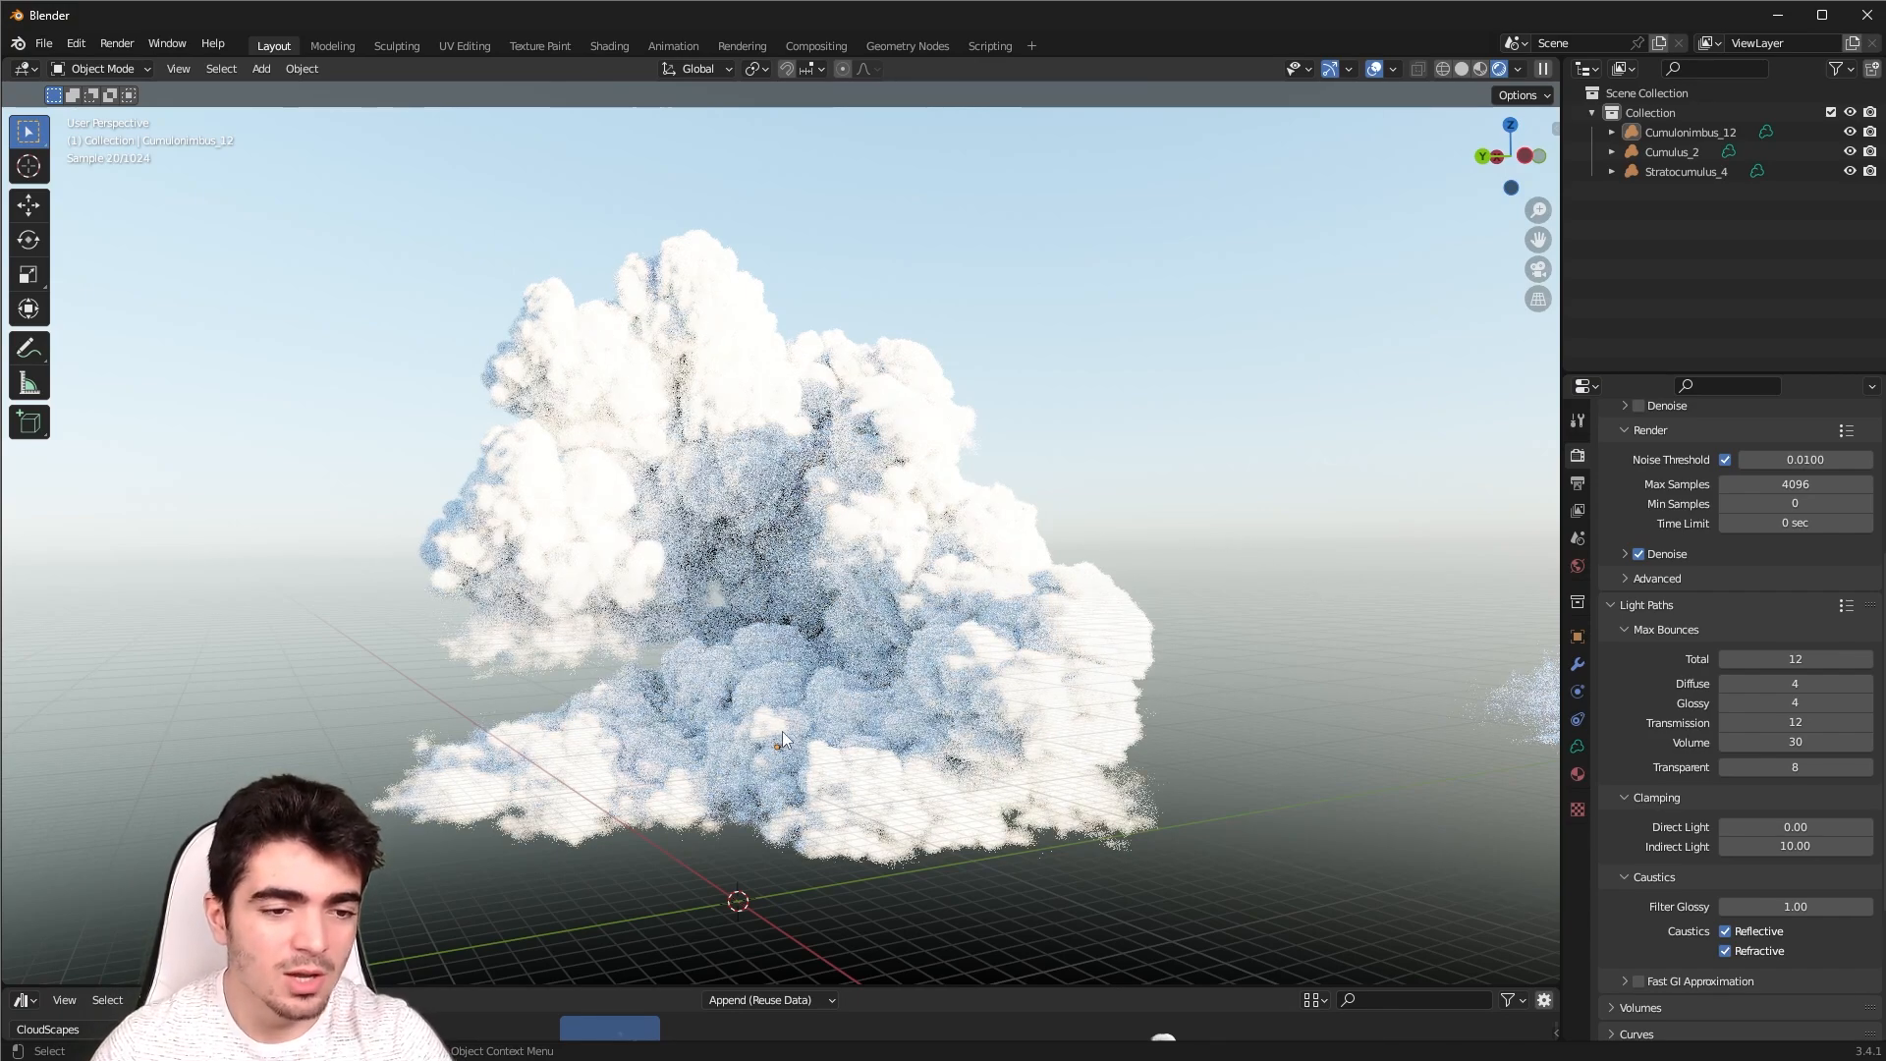
middle_click_drag(750, 705, 806, 710)
scroll(815, 654, "up", 1)
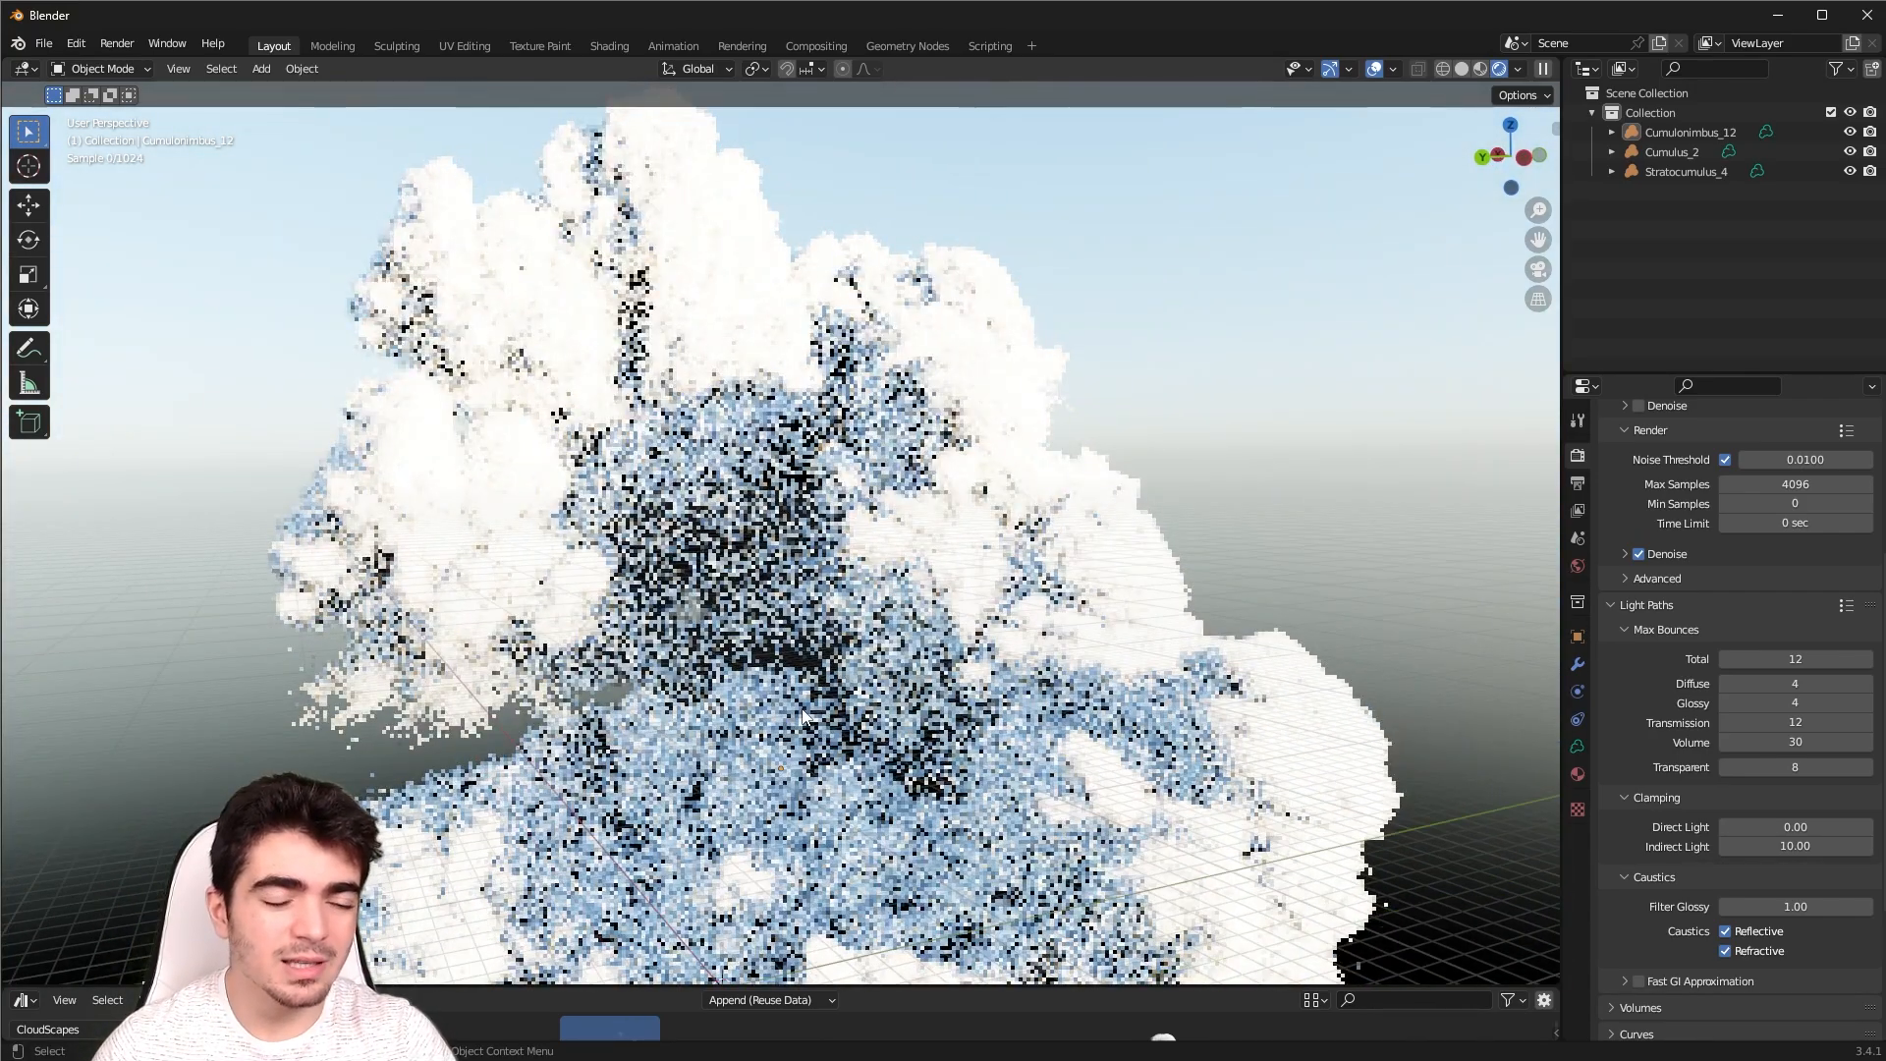
scroll(804, 700, "down", 1)
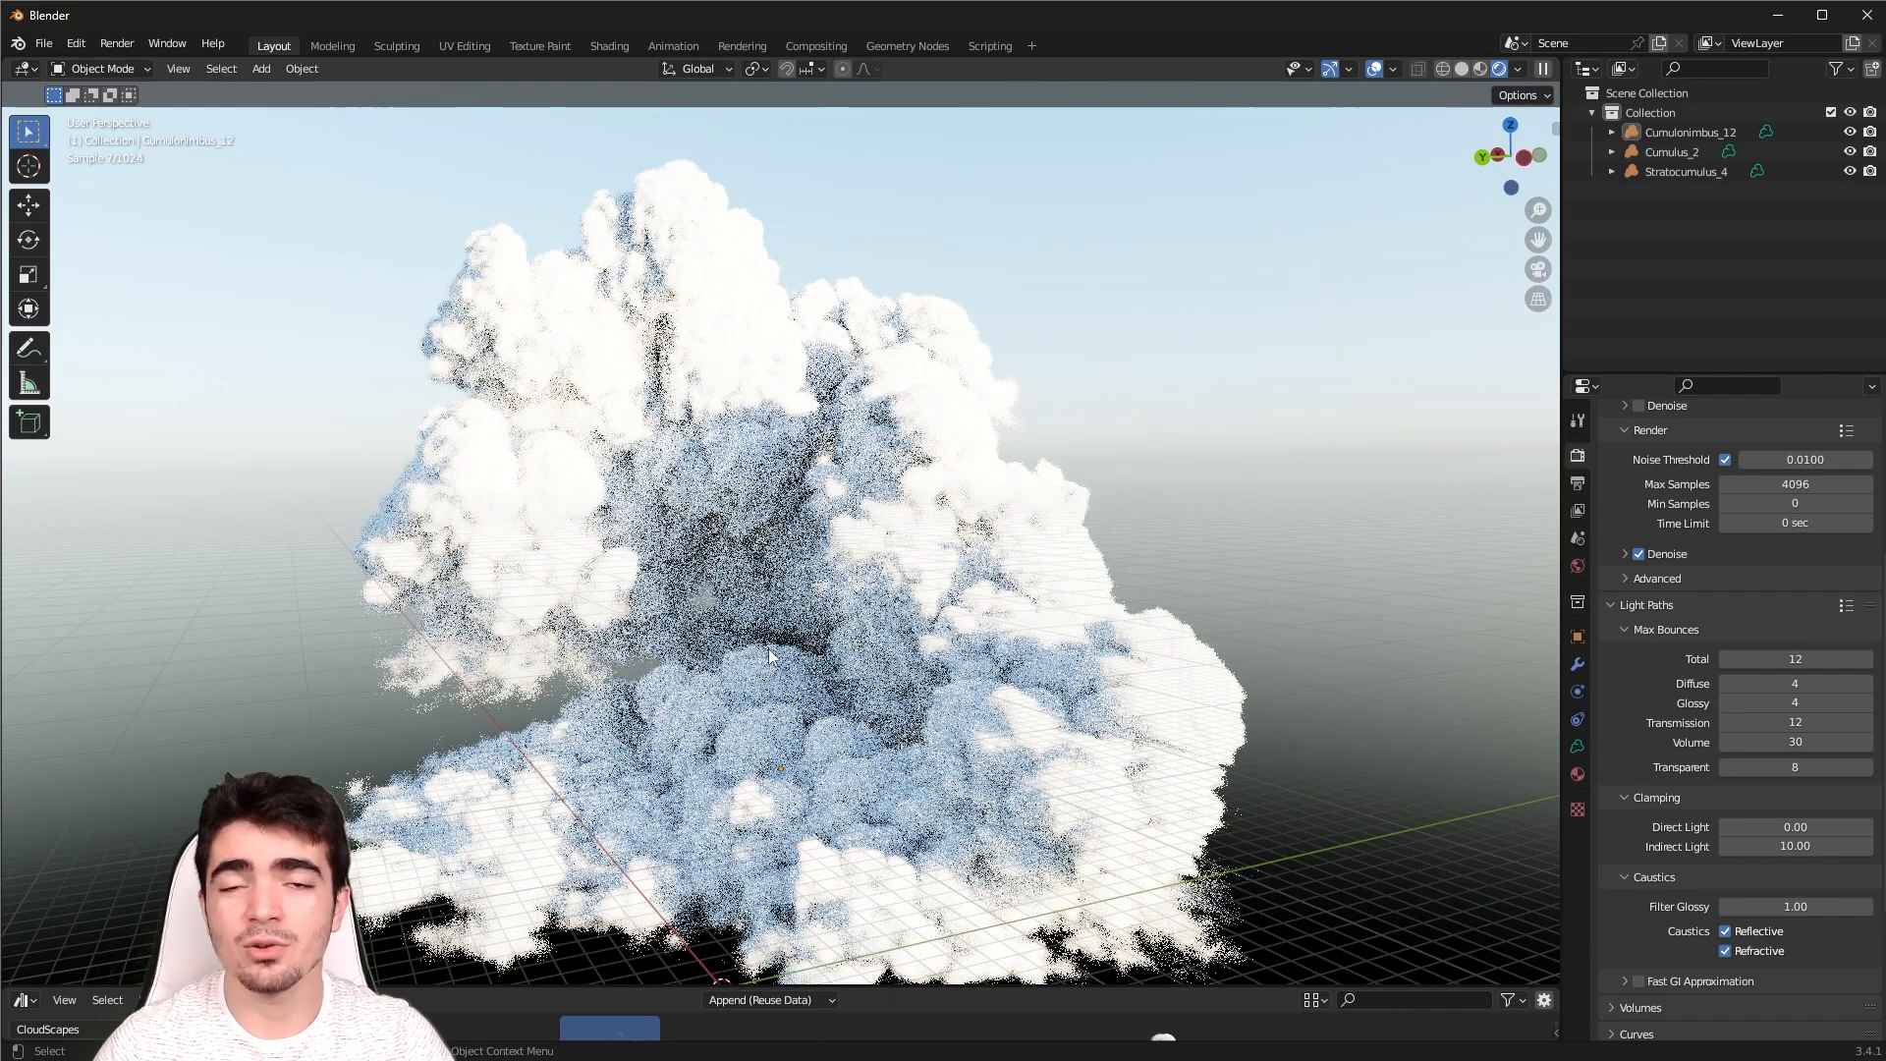
middle_click_drag(721, 605, 949, 708)
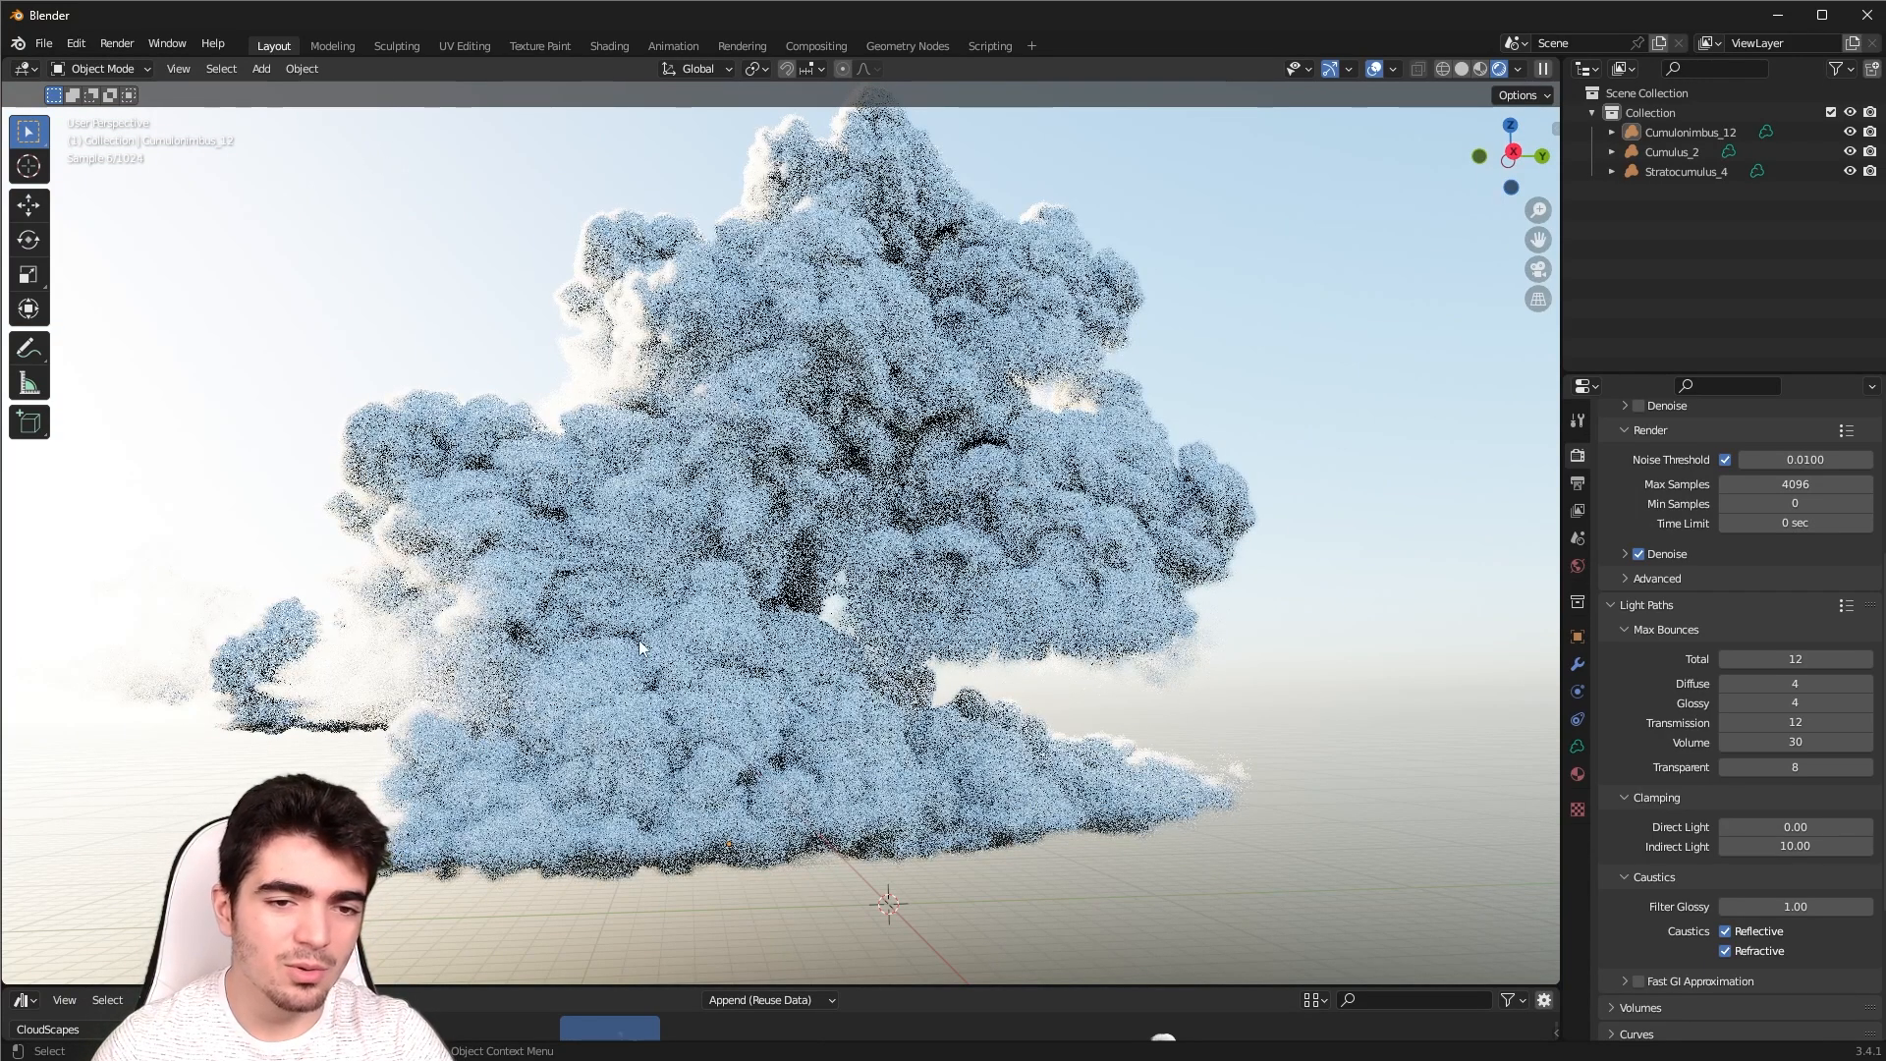
middle_click_drag(728, 716, 684, 707)
scroll(684, 707, "down", 6)
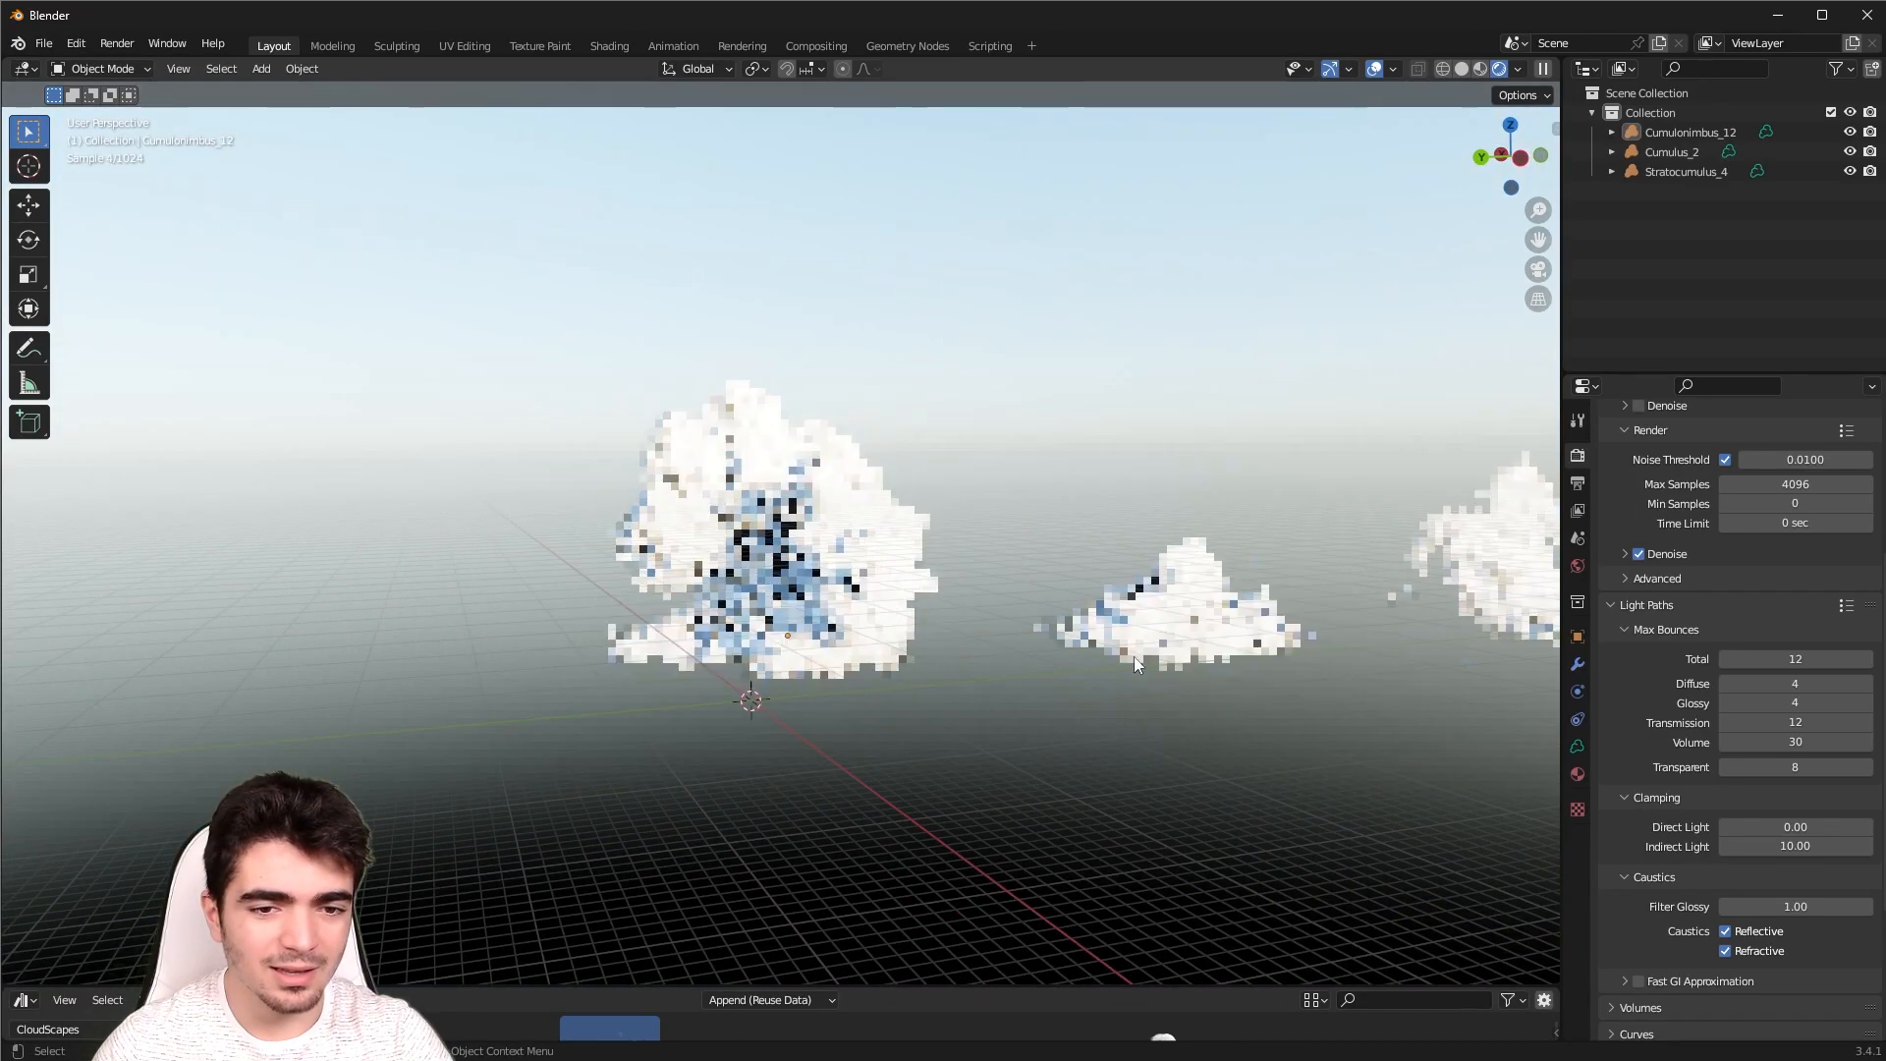
Frame Cumulus_2 and Stratocumulus_4 in turn to examine how their volumes scatter light
left_click(1187, 604)
key("KP_Decimal")
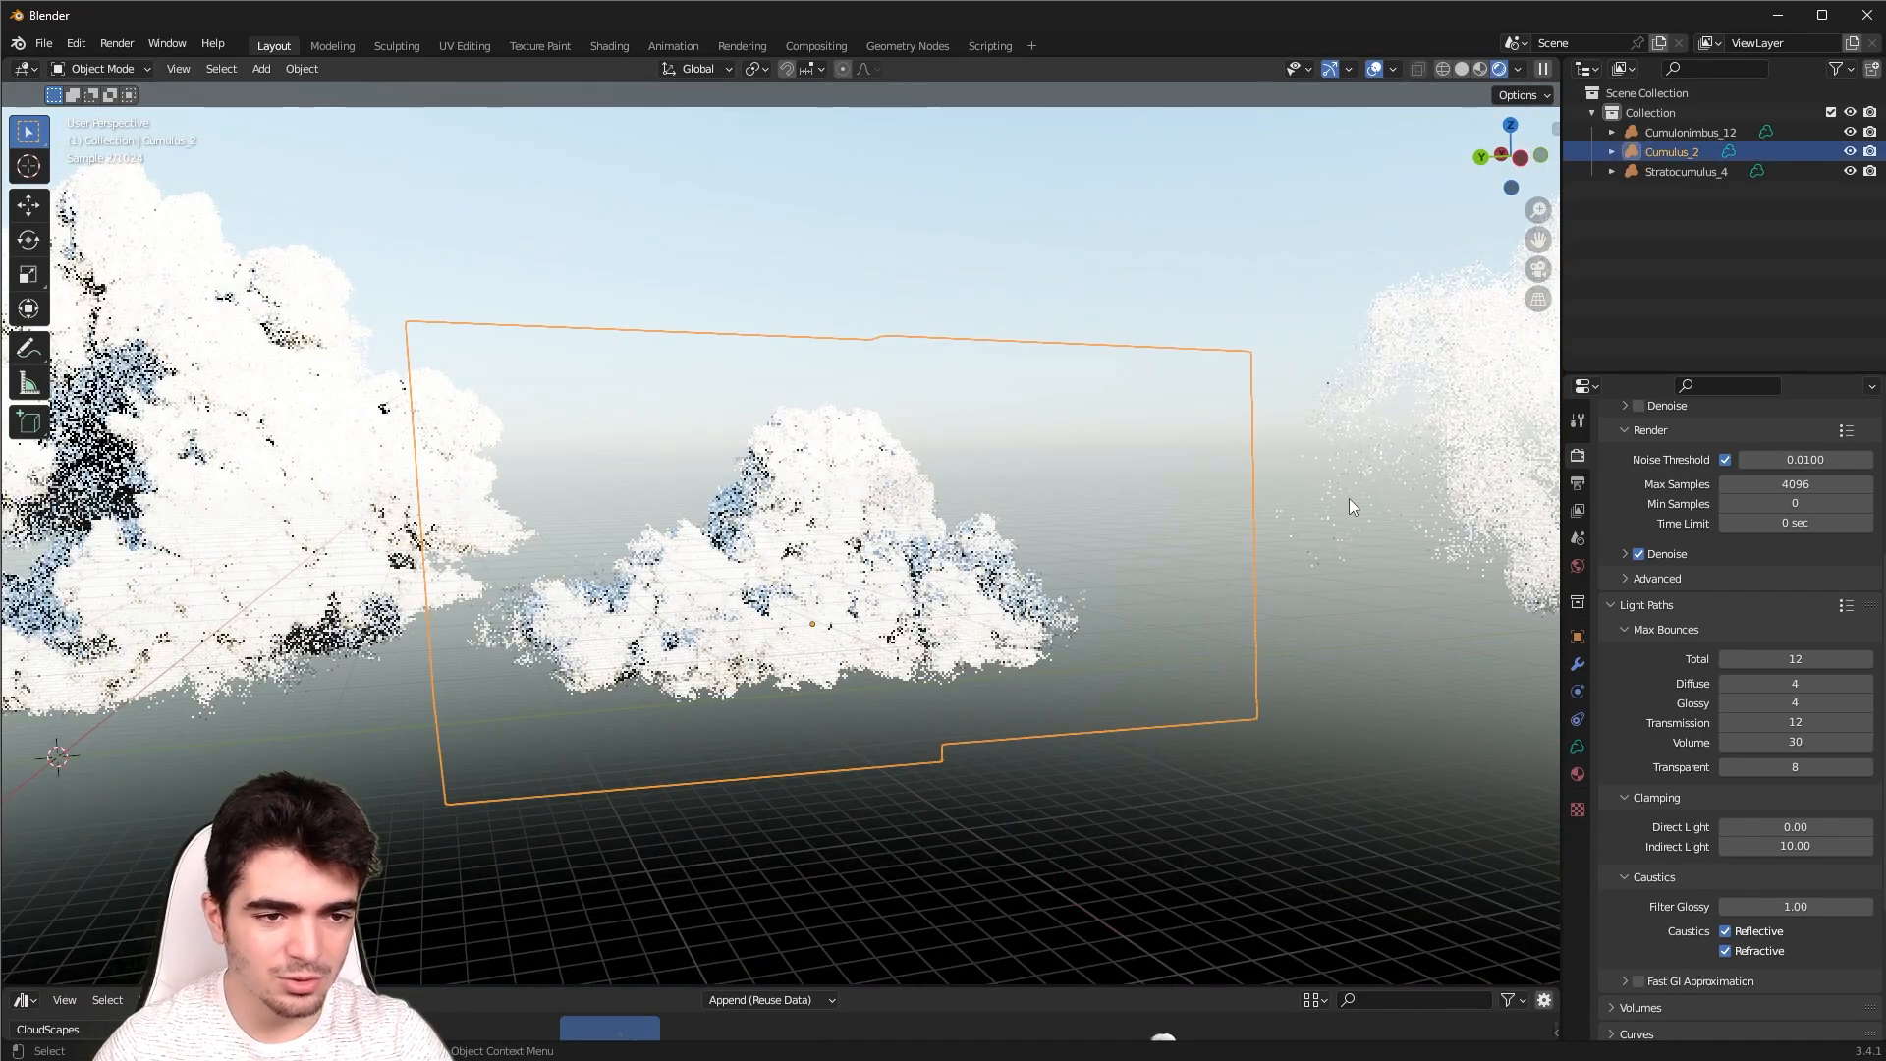
middle_click_drag(1034, 587, 1077, 604)
left_click(1433, 441)
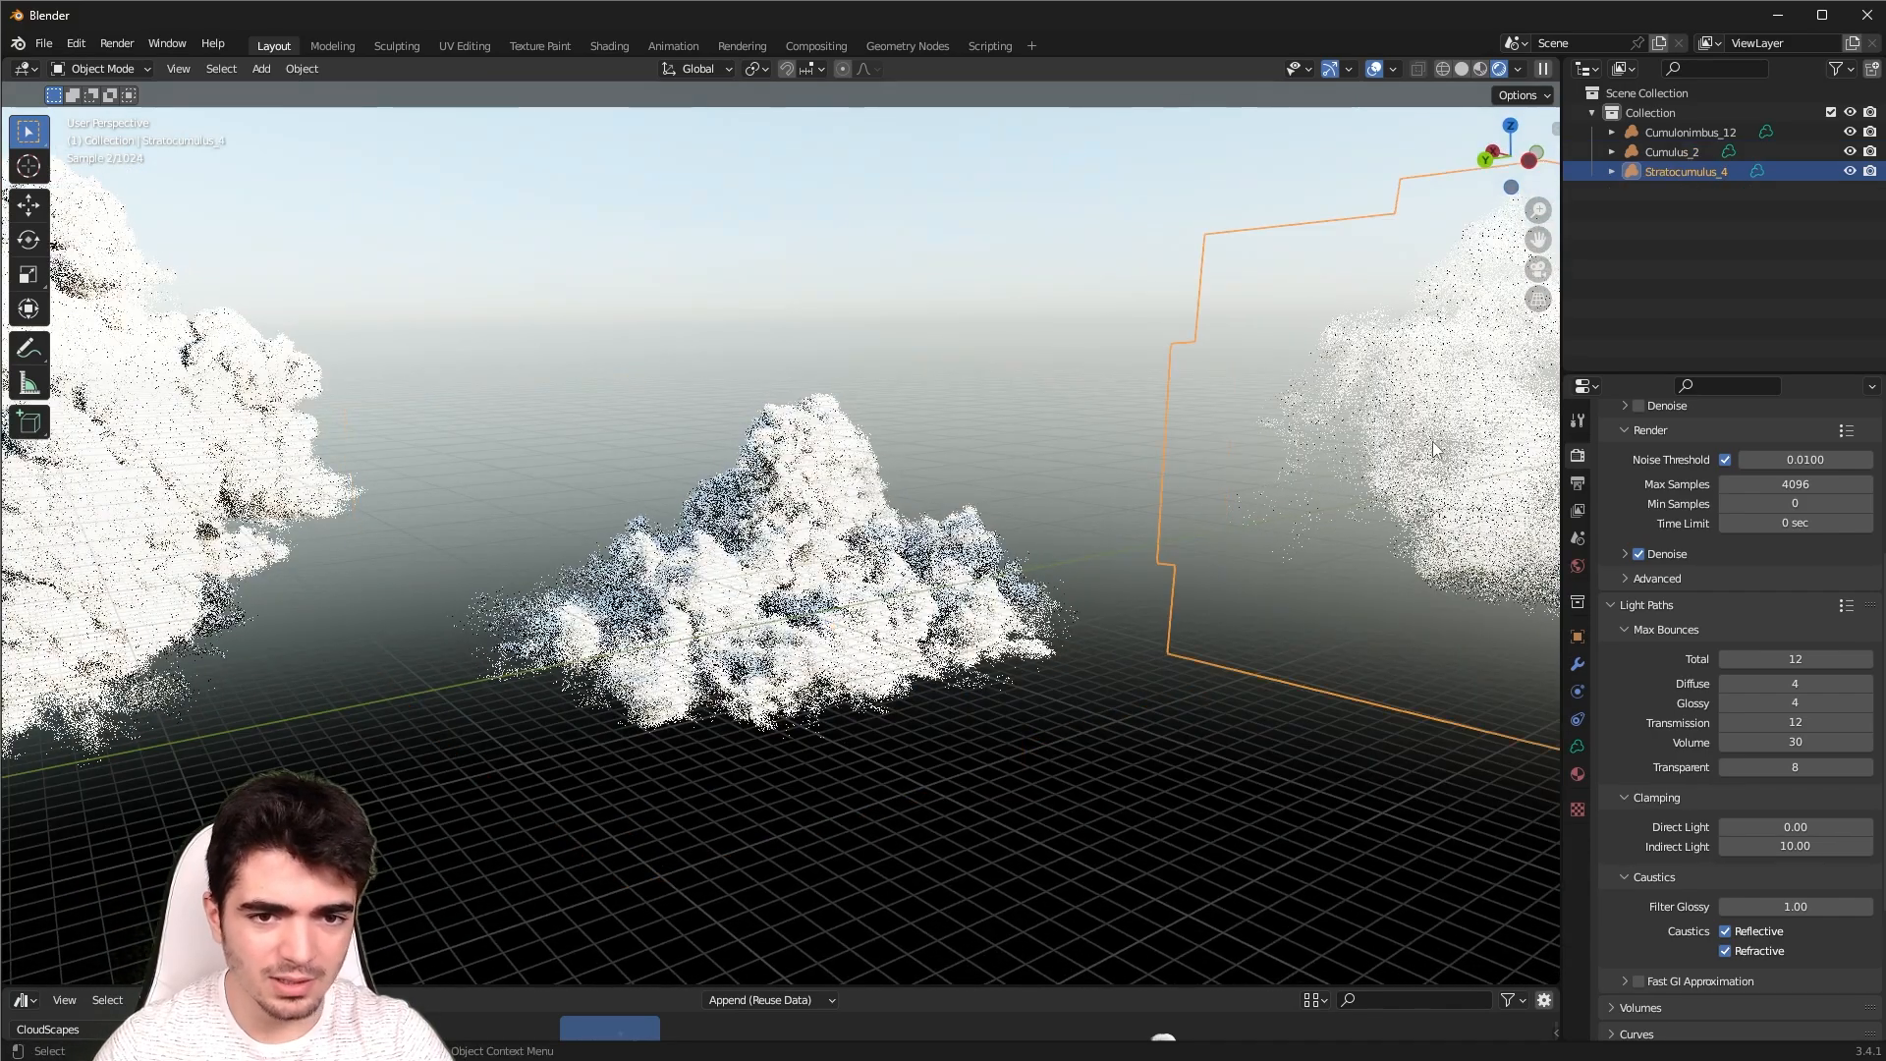
key("KP_Decimal")
scroll(1432, 440, "up", 4)
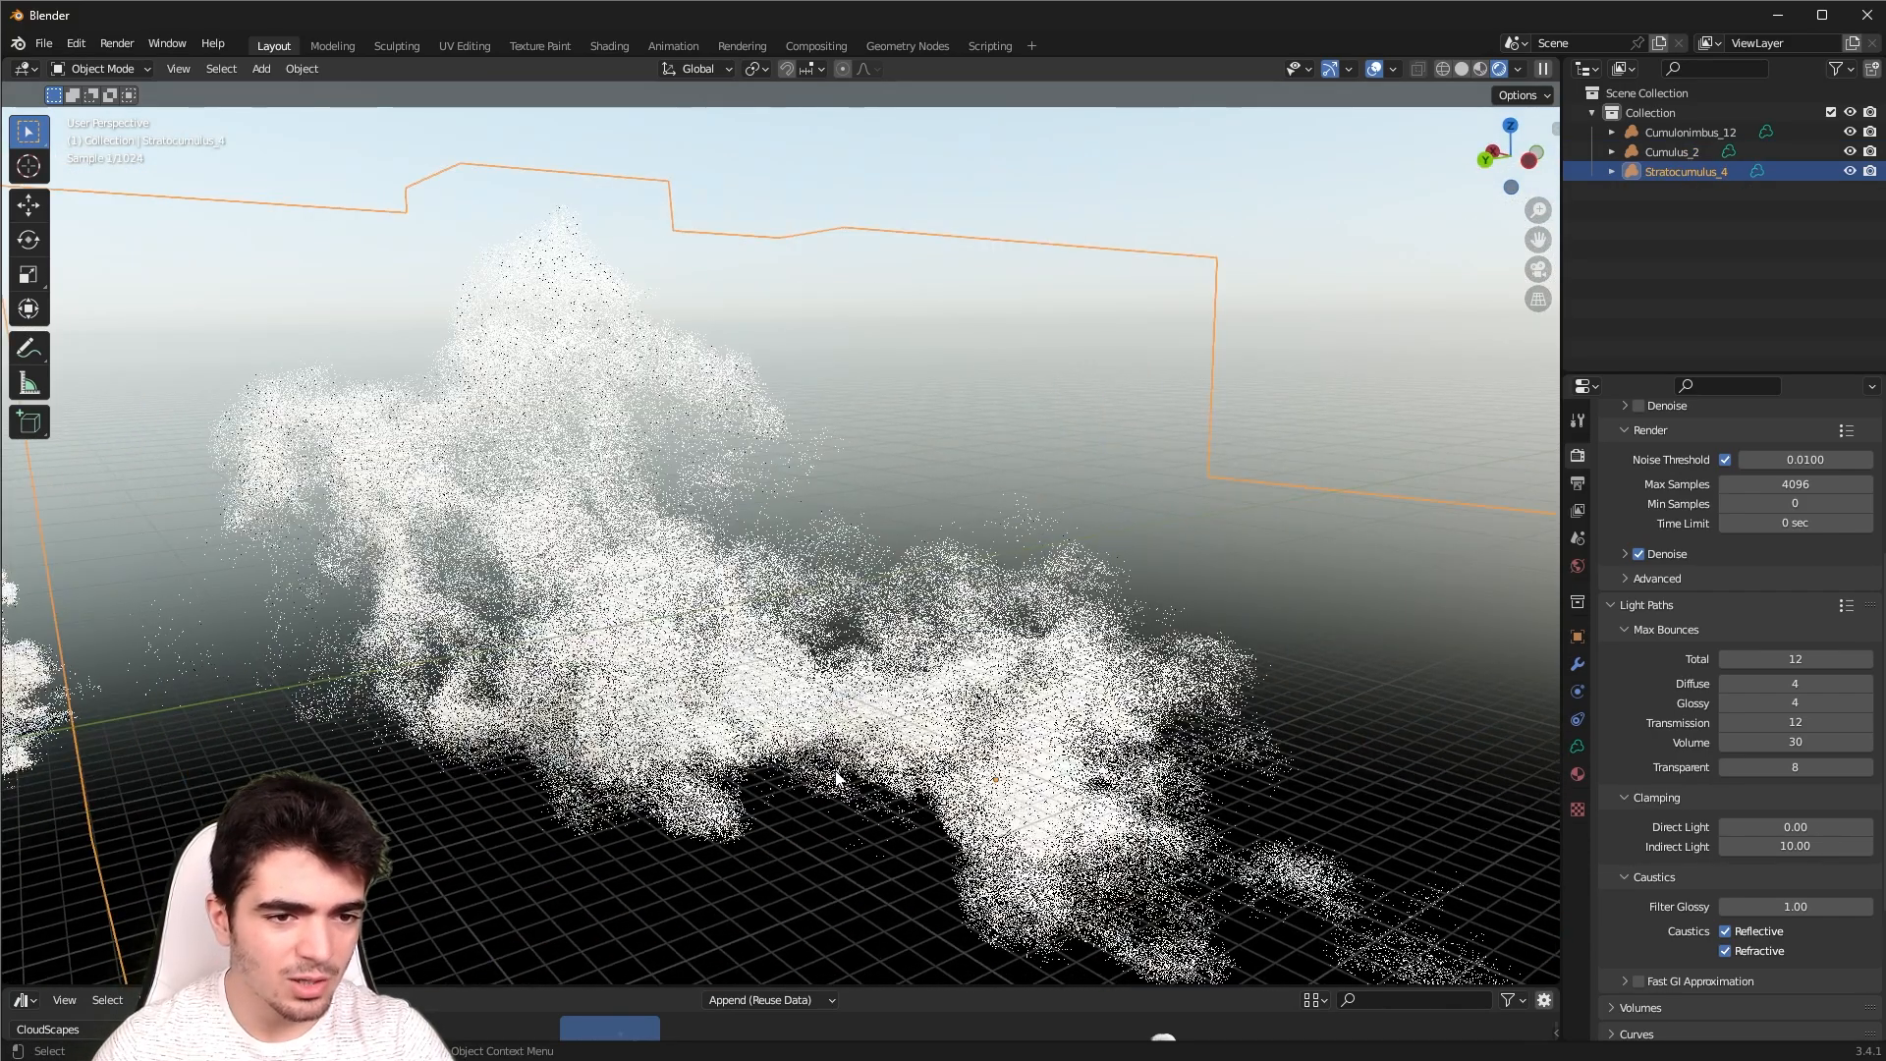
middle_click_drag(837, 779, 807, 763)
scroll(491, 831, "down", 4)
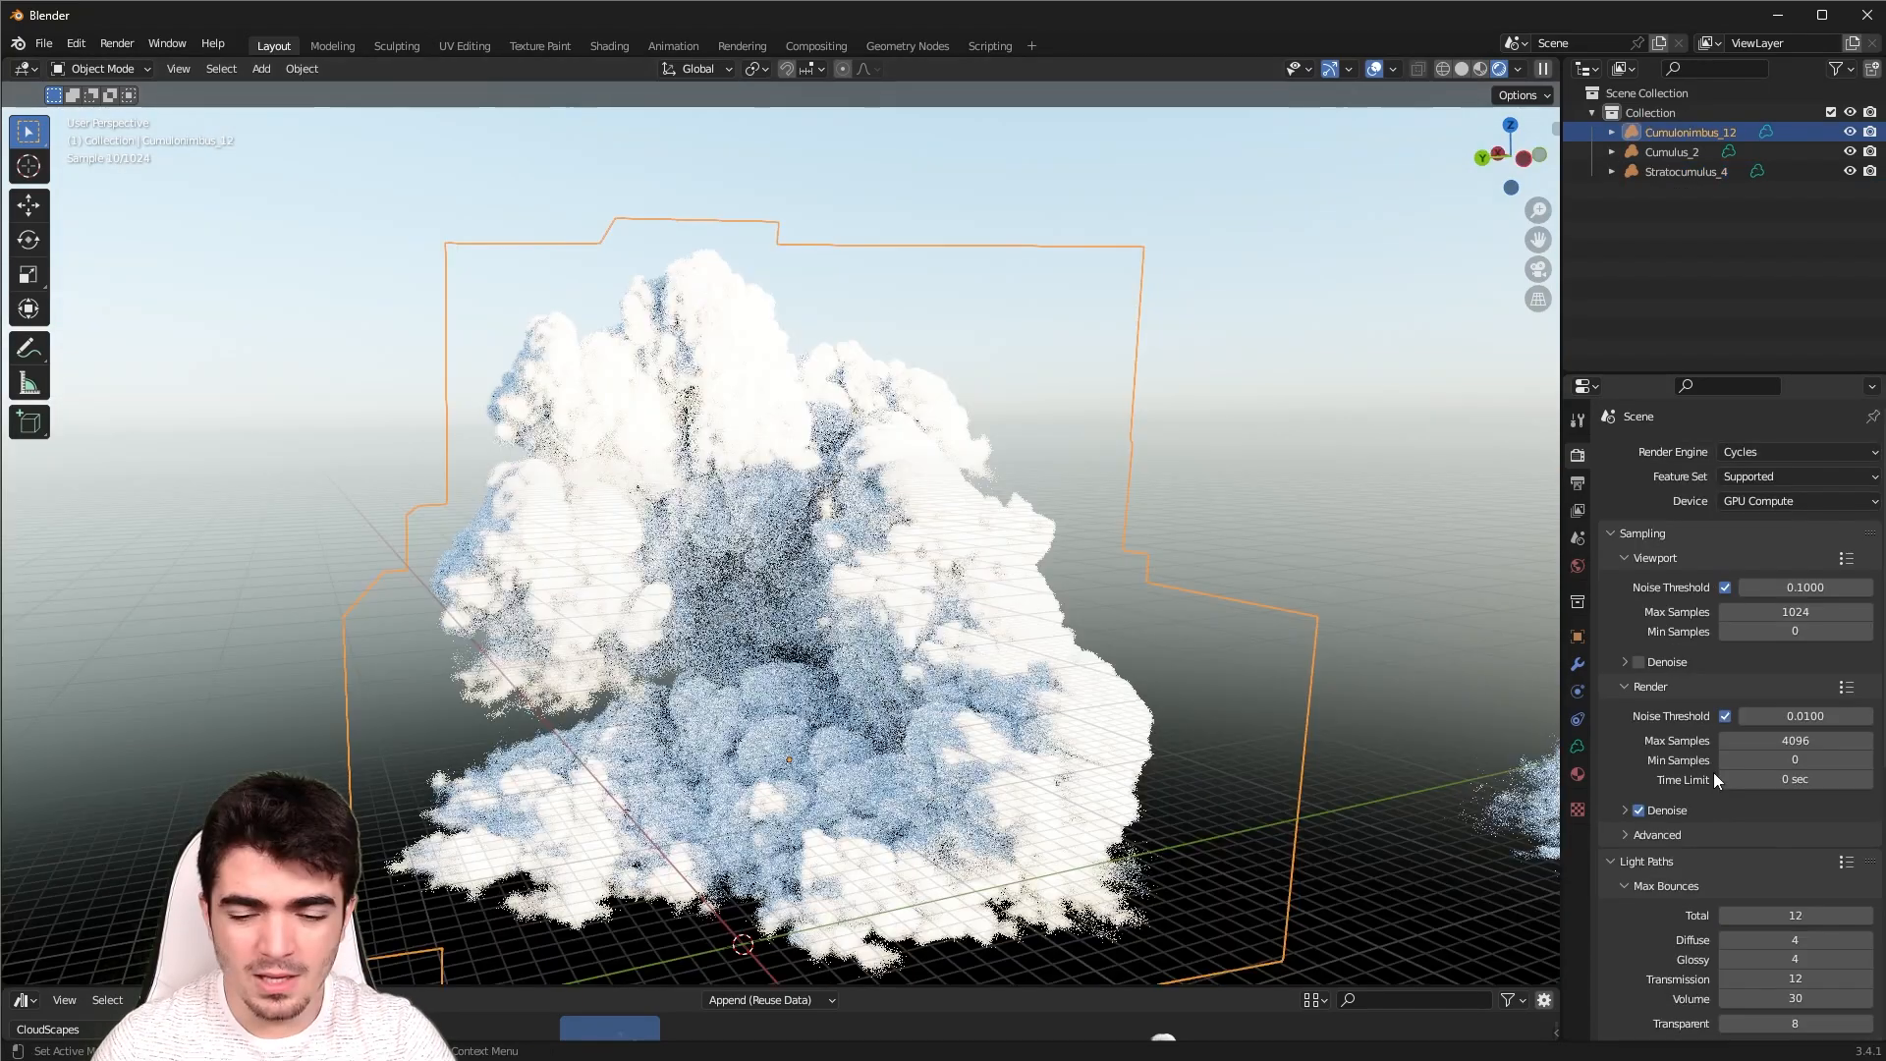
Try 15 as the maximum volume bounces, and set the value back to 30
scroll(1713, 772, "down", 5)
scroll(1645, 793, "down", 1)
left_click(1788, 763)
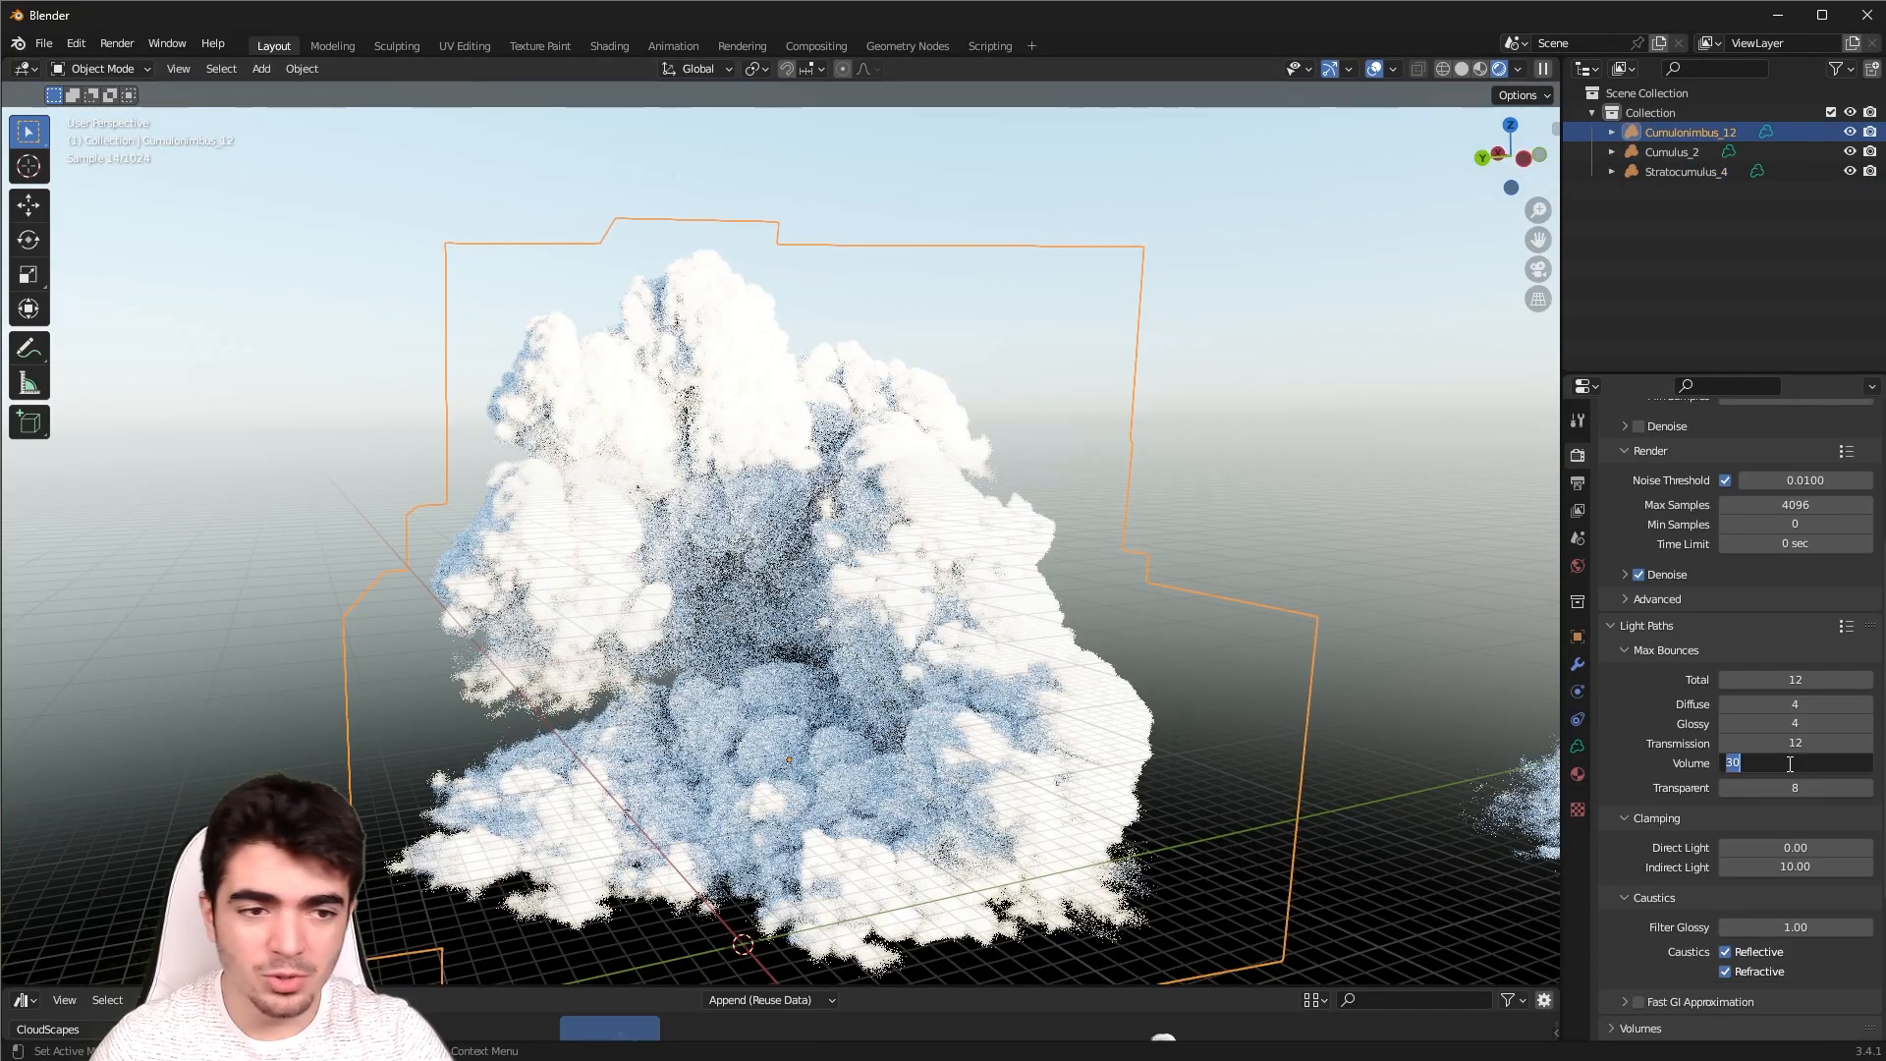
type("15")
key("Return")
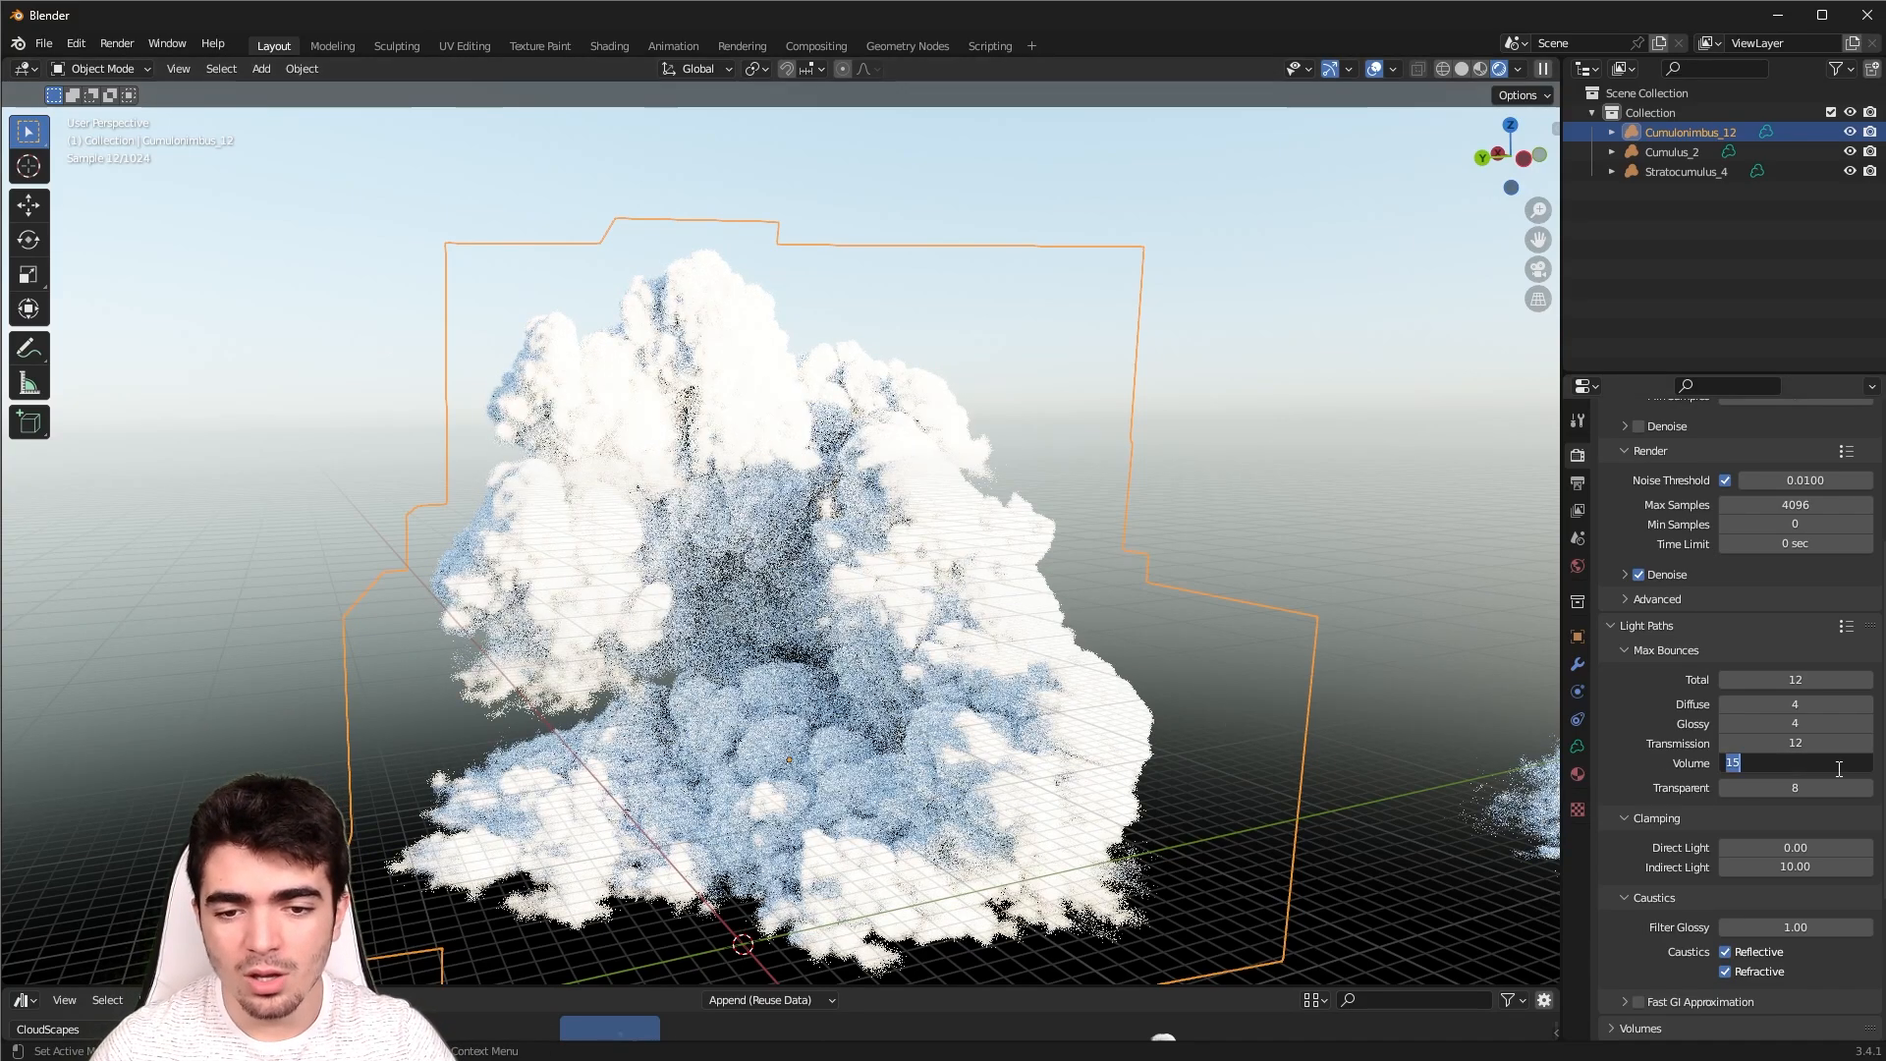
key("Return")
Expand the Volumes render settings and set the max steps to 5
scroll(1676, 880, "down", 5)
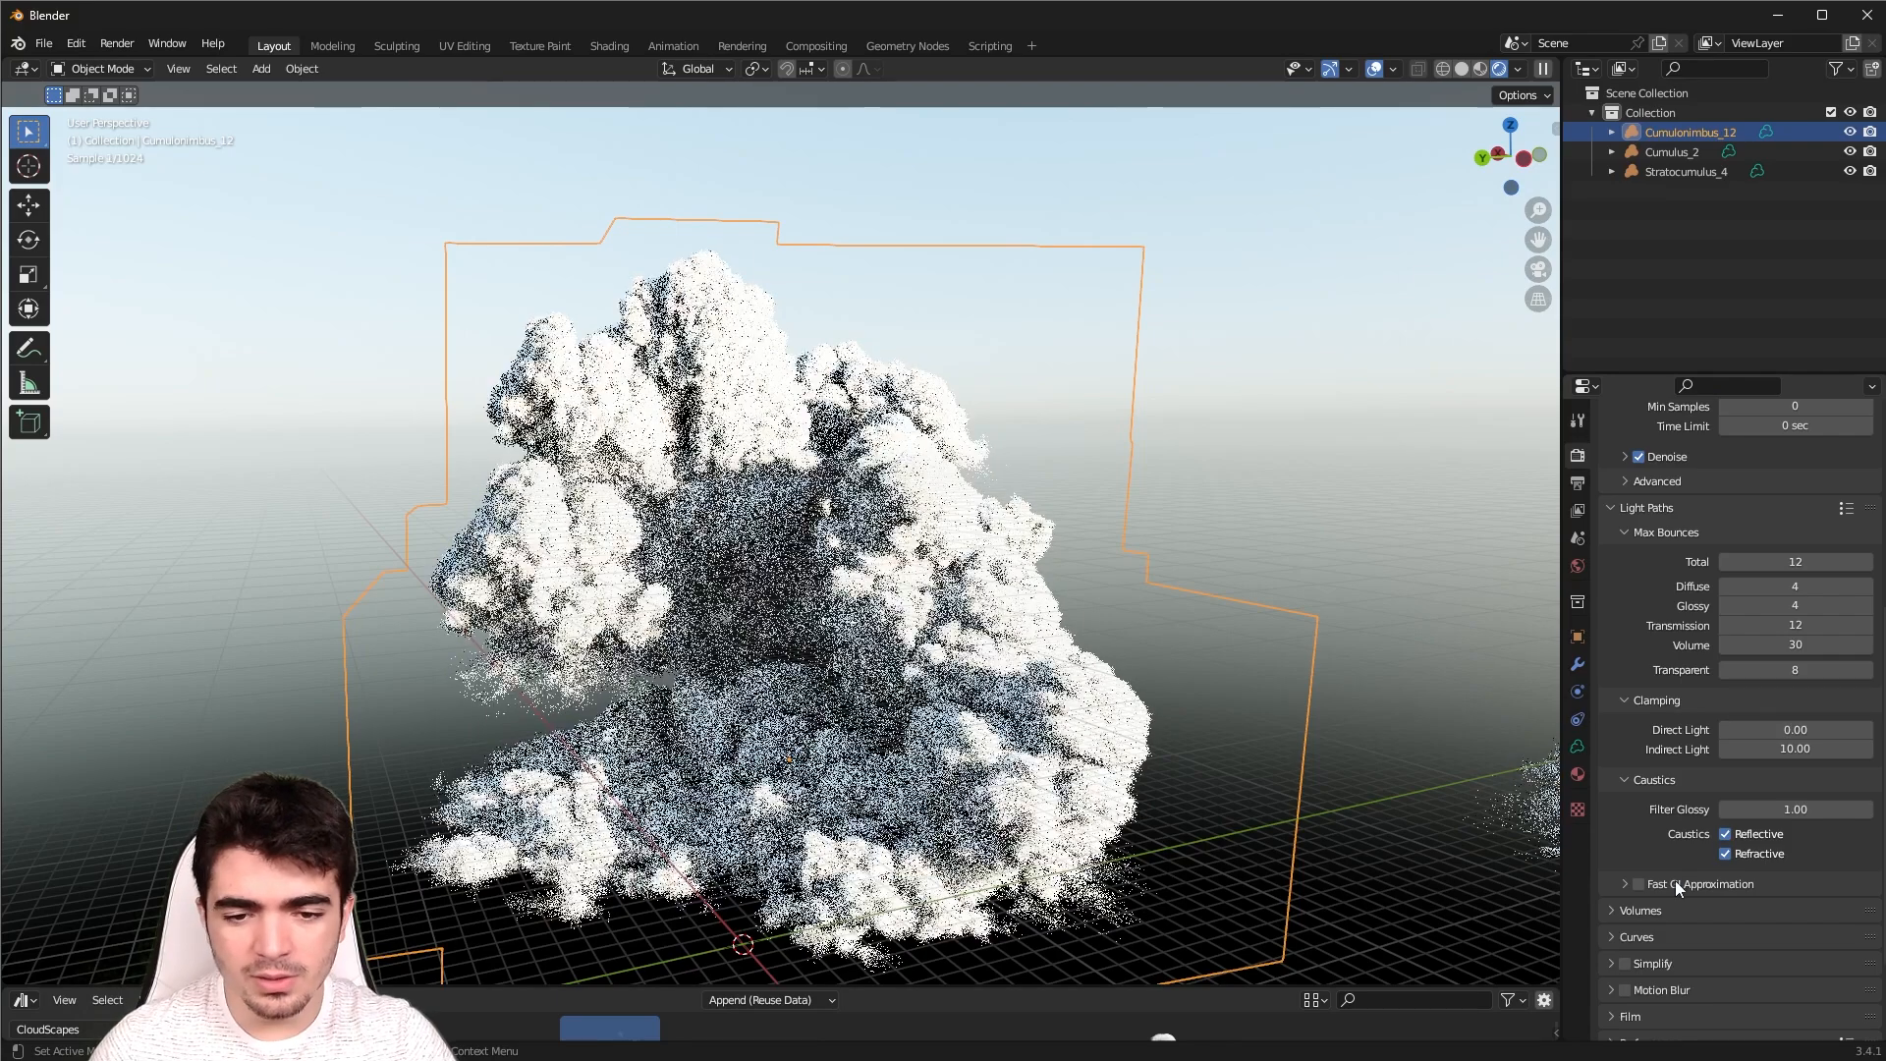
left_click(1645, 794)
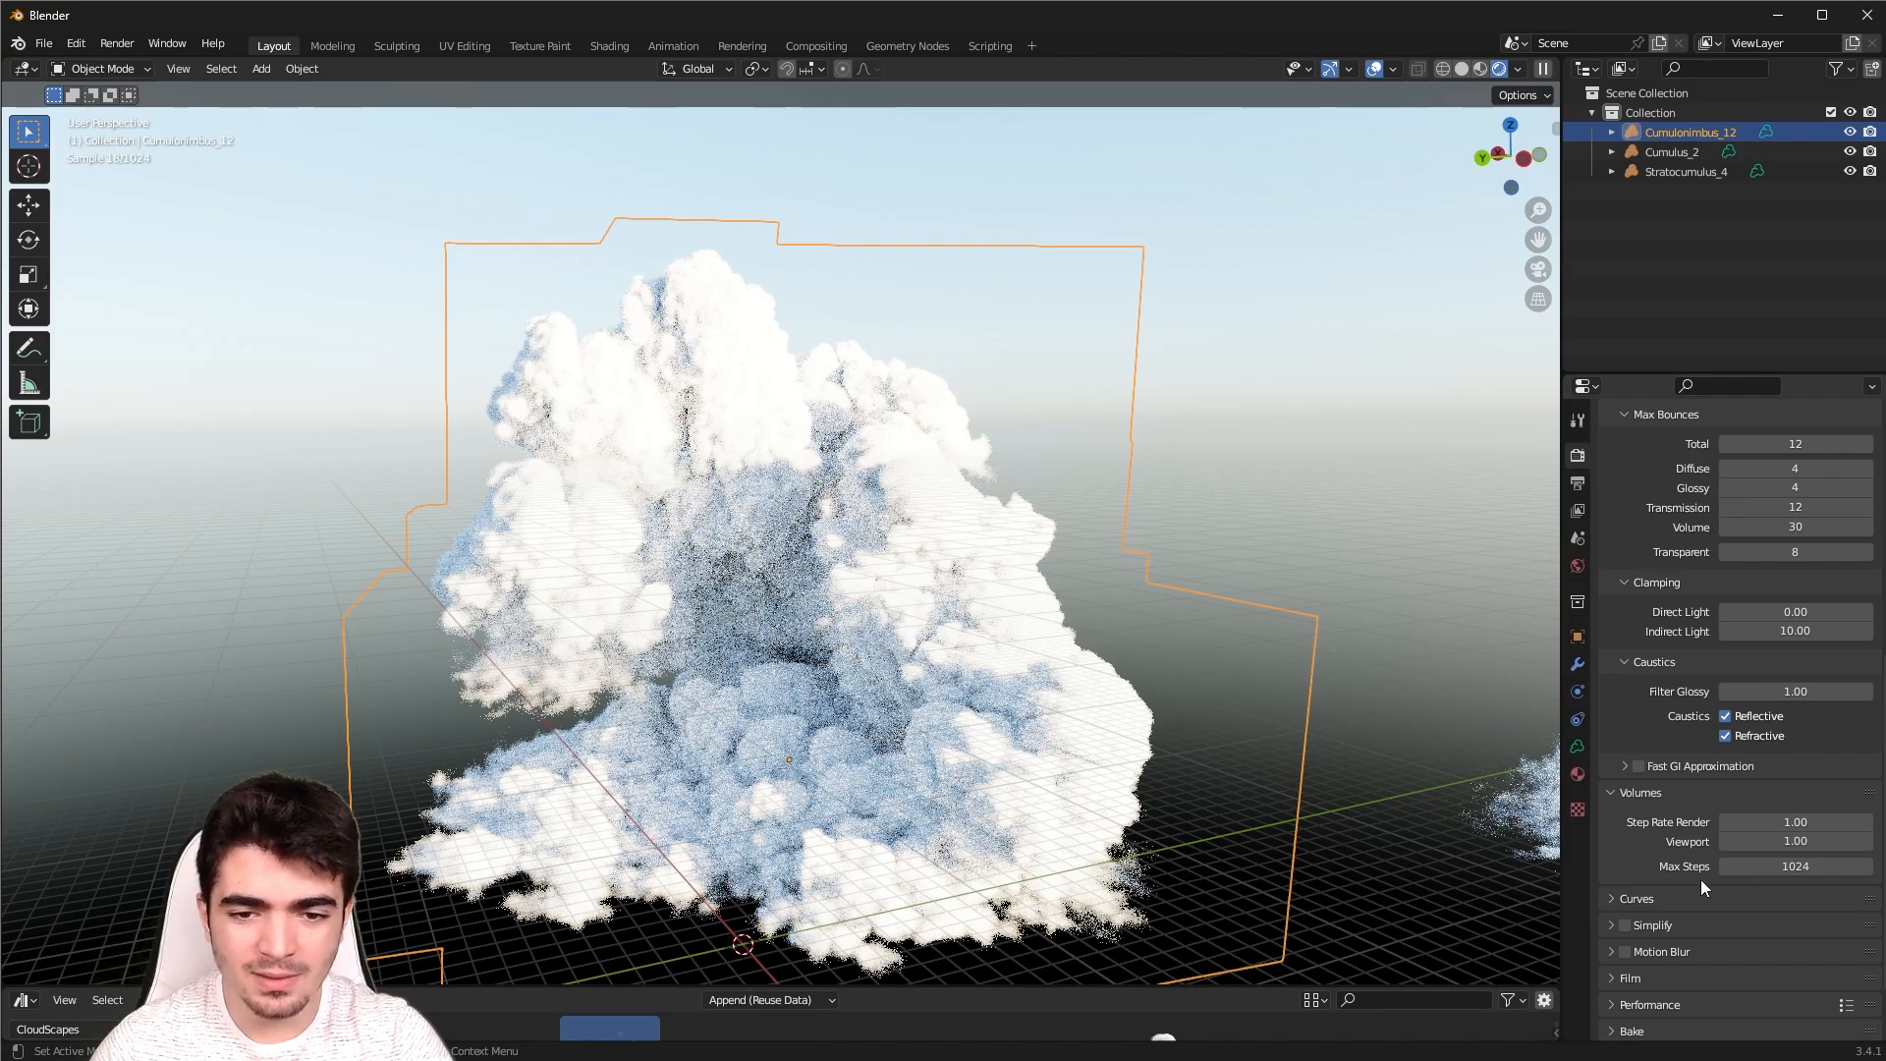
left_click(1810, 865)
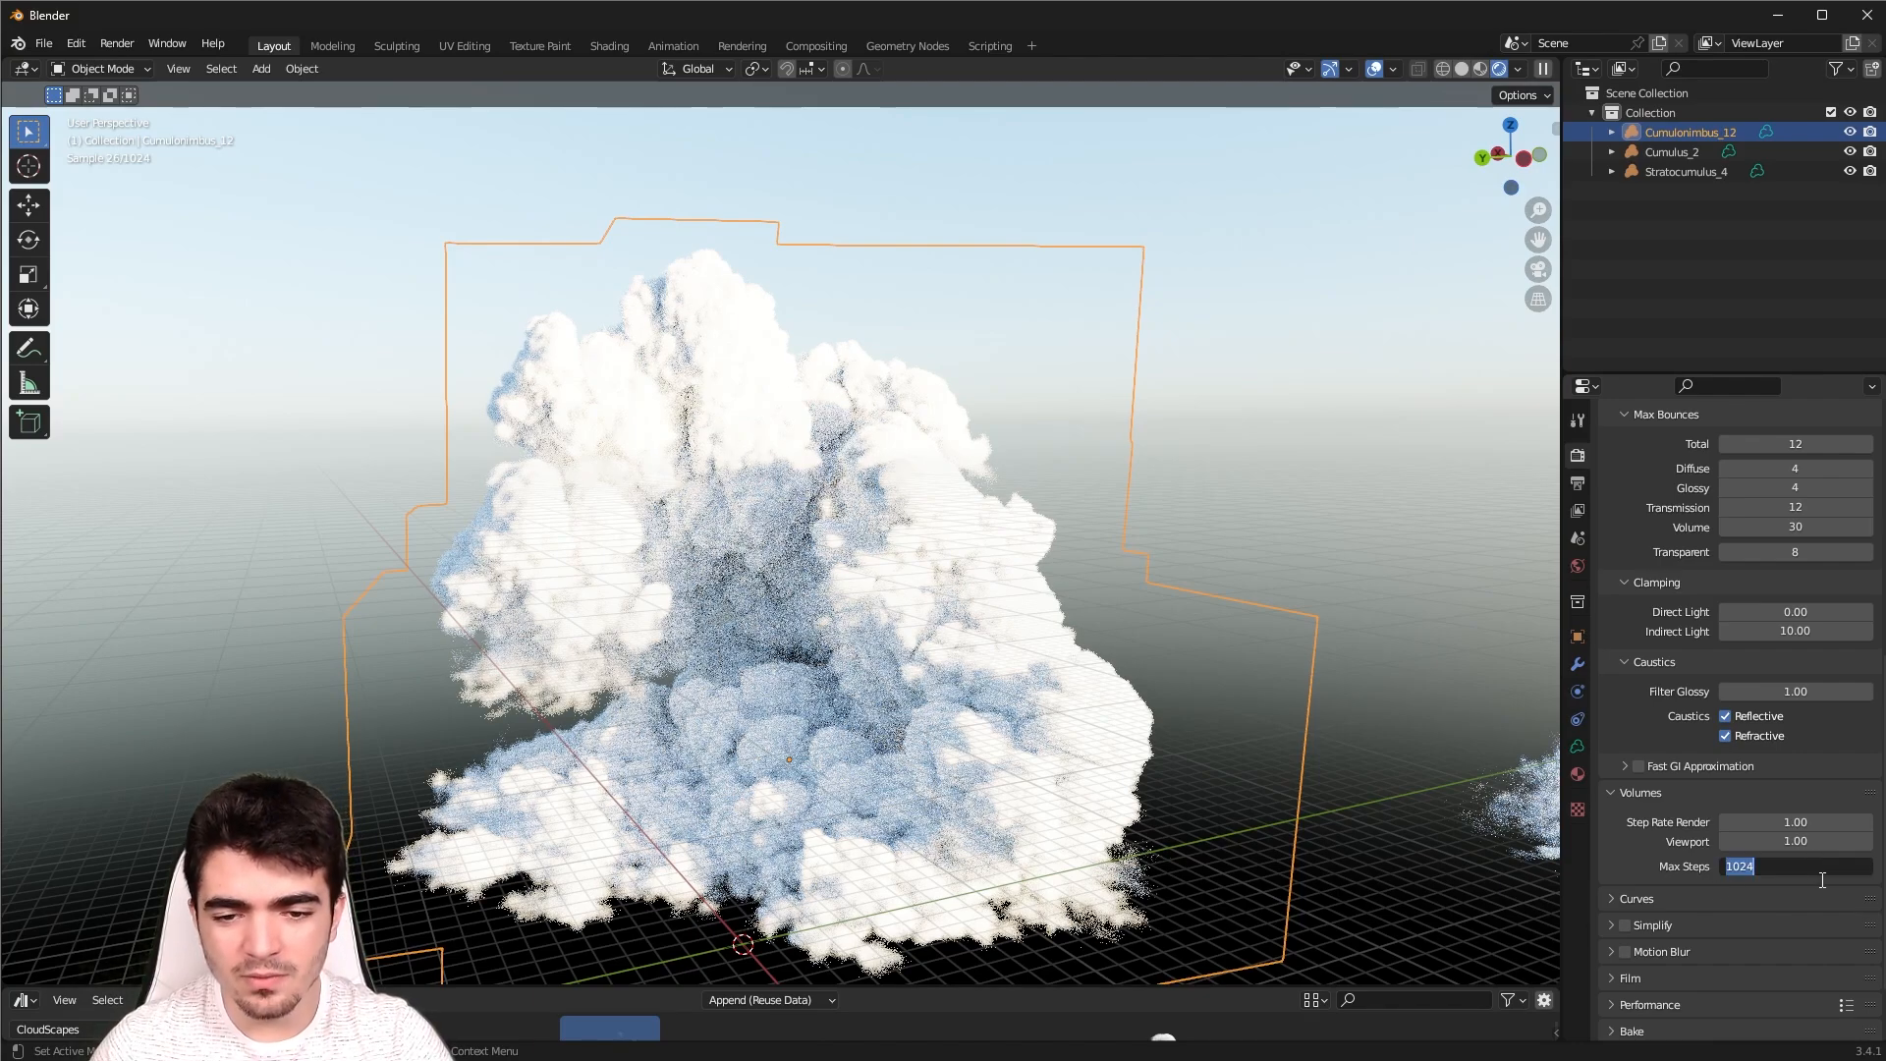
type("5")
key("Return")
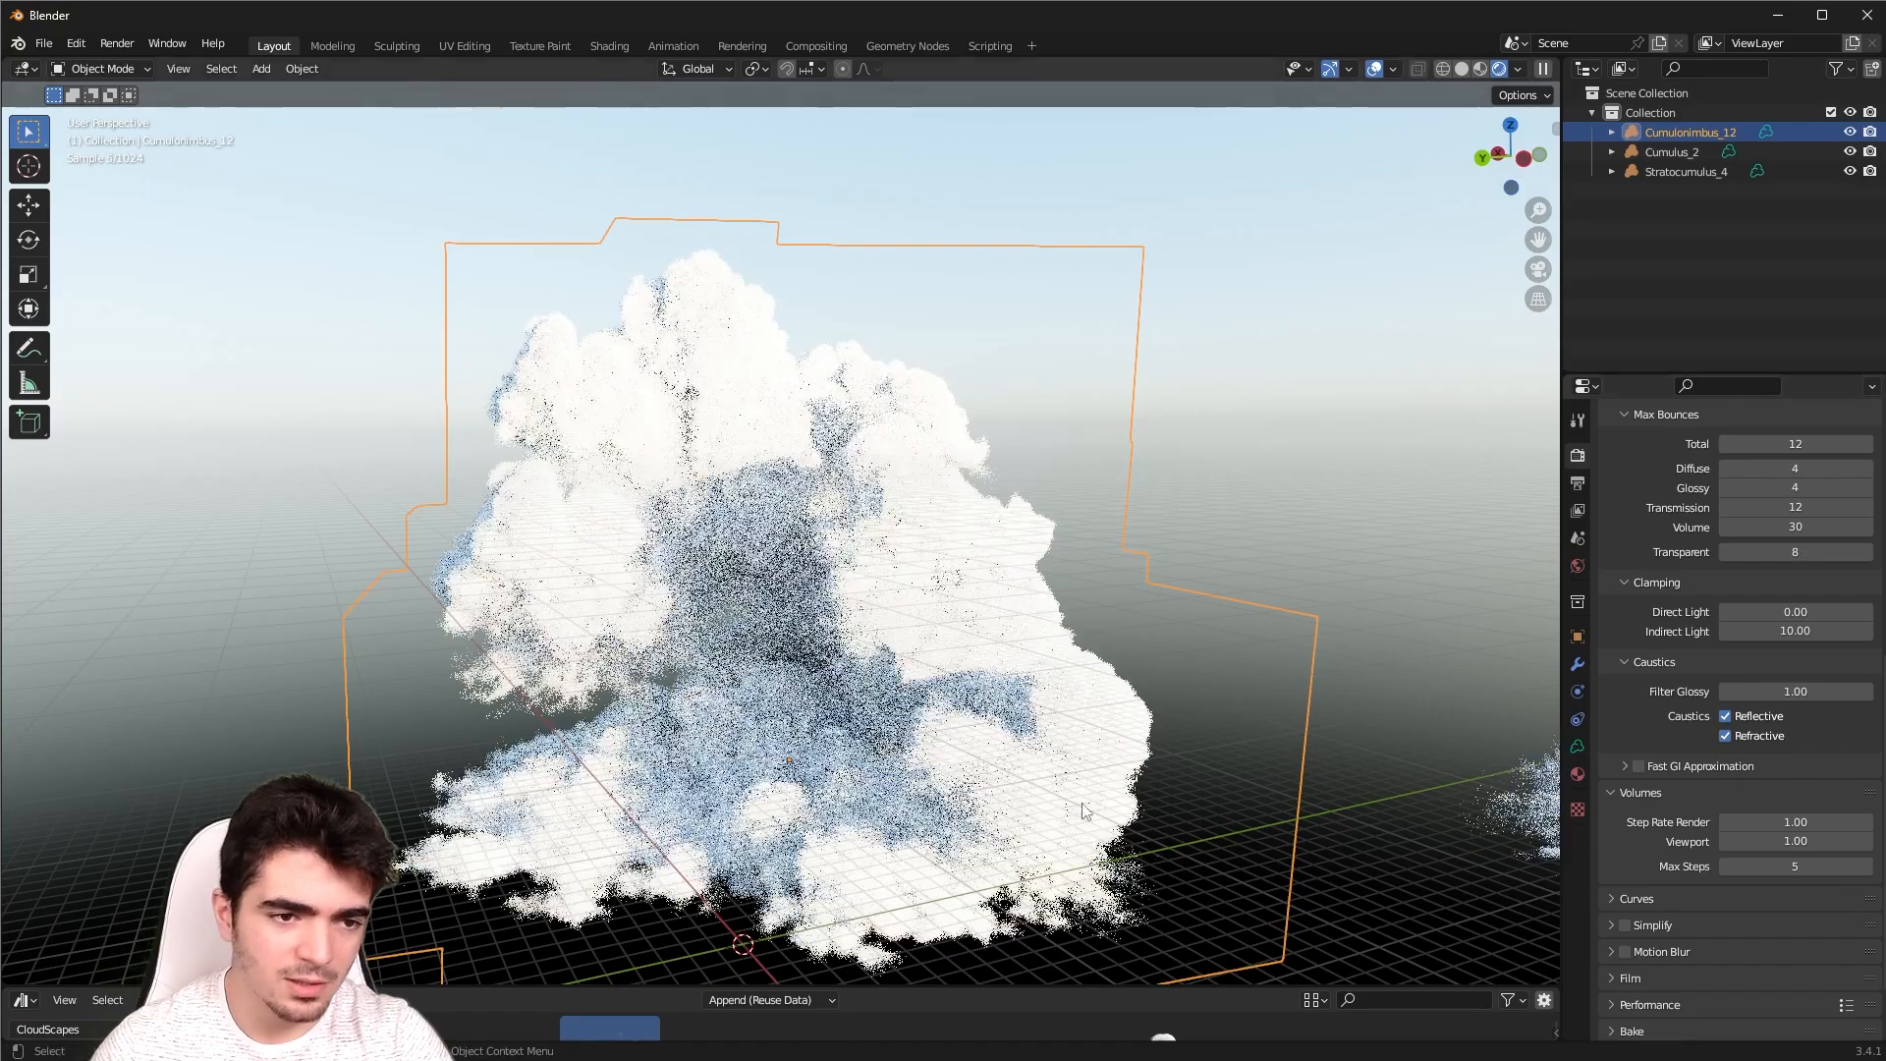
Check the cloud's shadowed side, set the volume max steps to 2048 and deselect the cloud
middle_click_drag(648, 730, 888, 716)
middle_click_drag(890, 407, 754, 346)
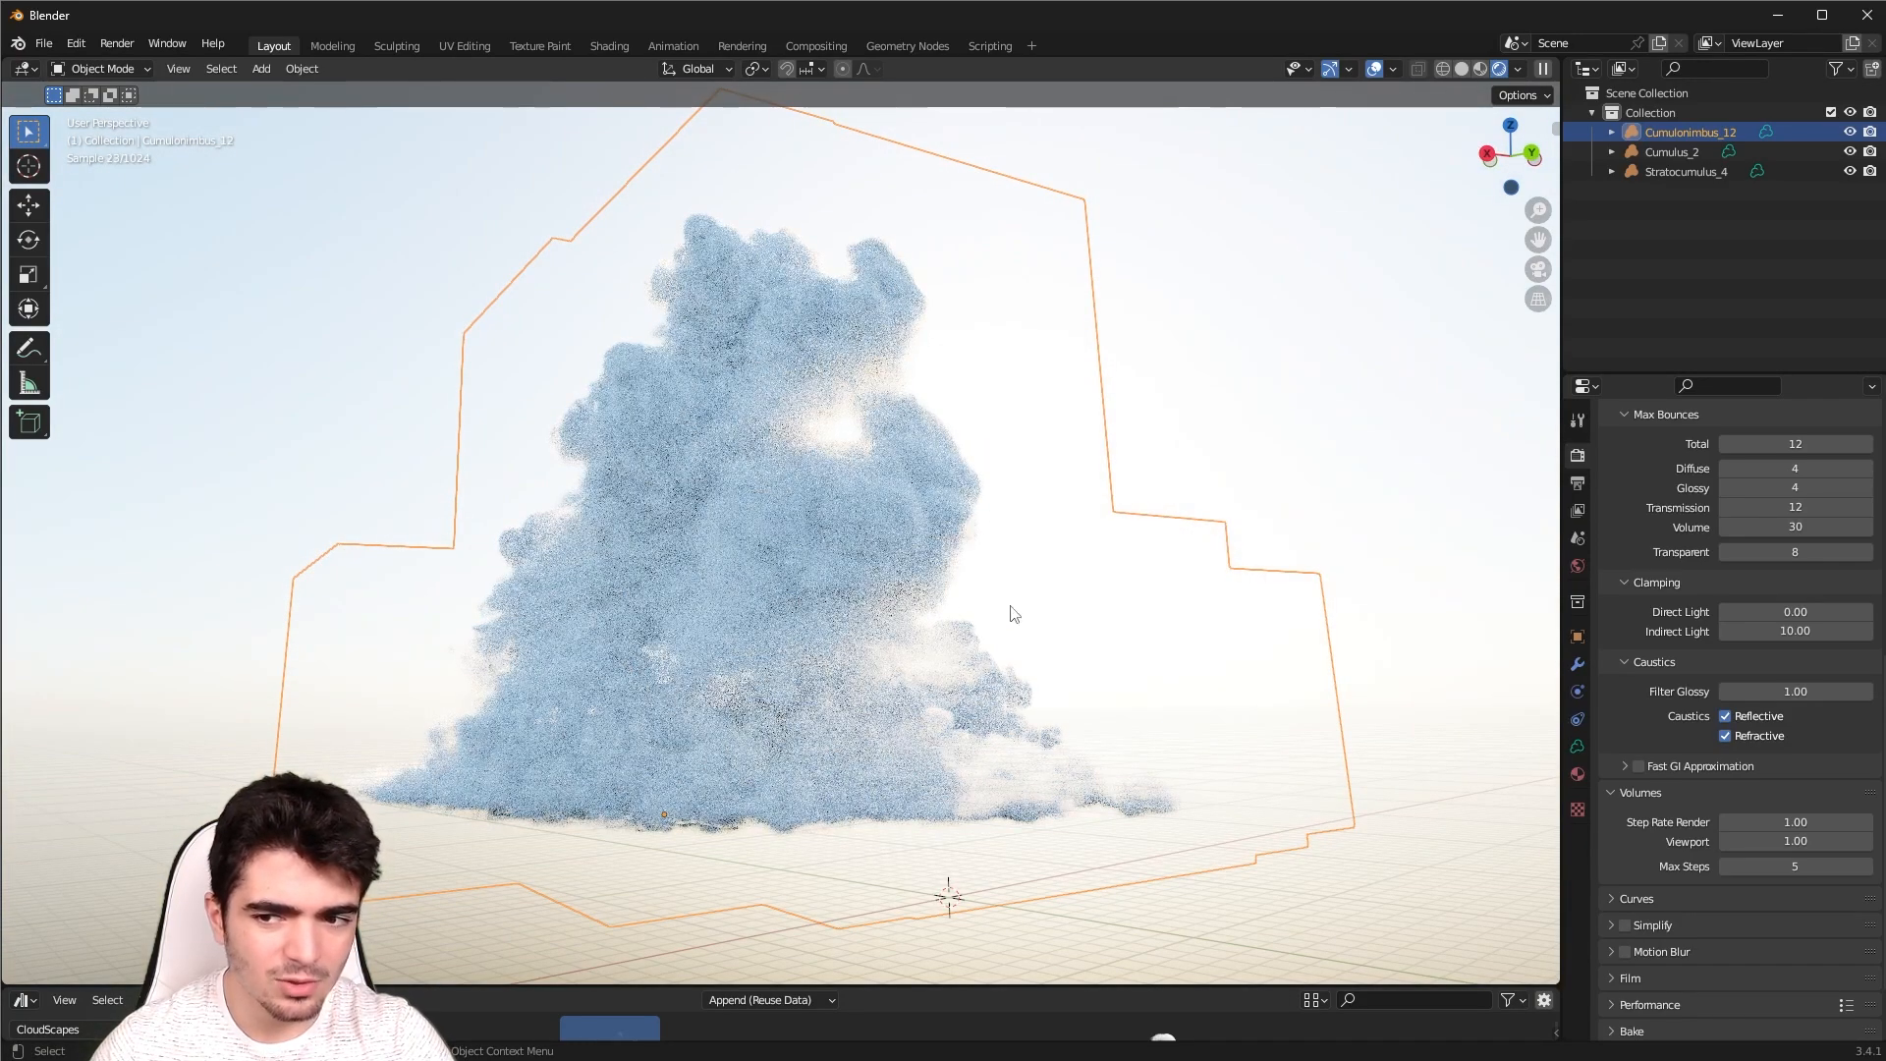
left_click(1768, 867)
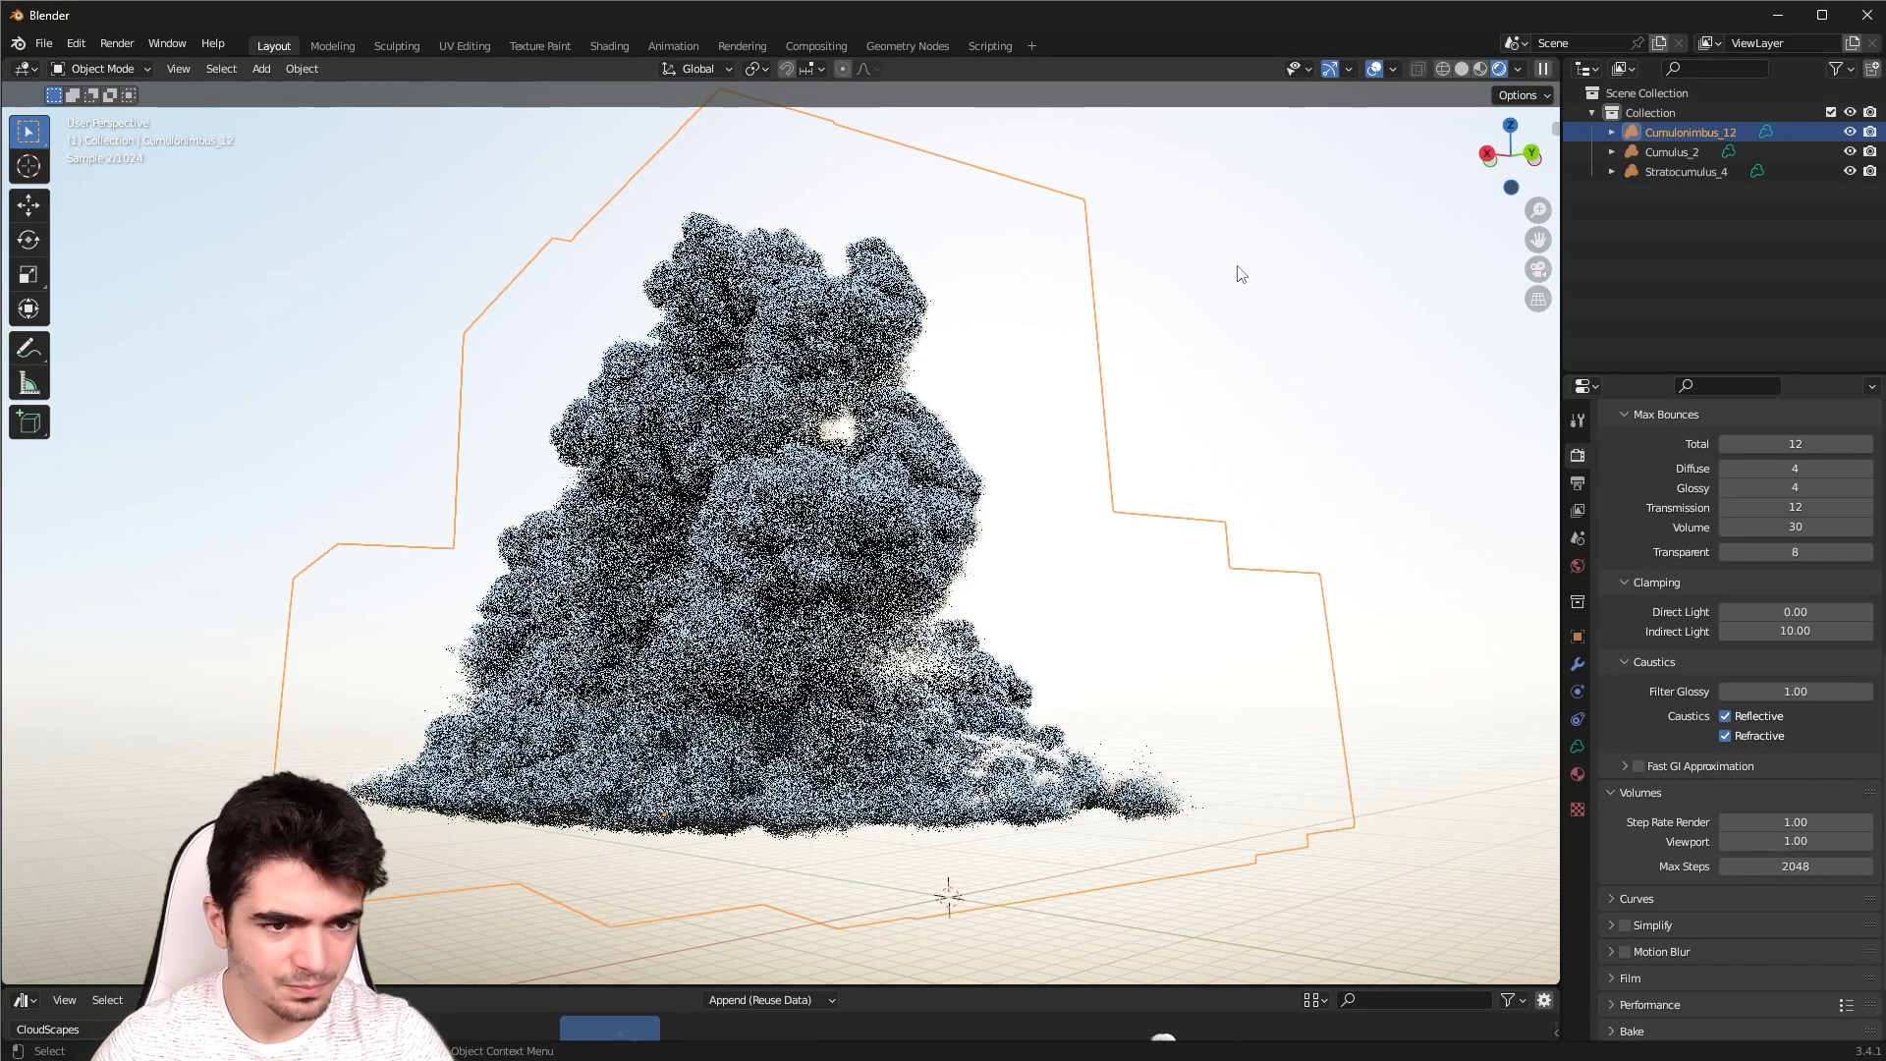
left_click(1234, 275)
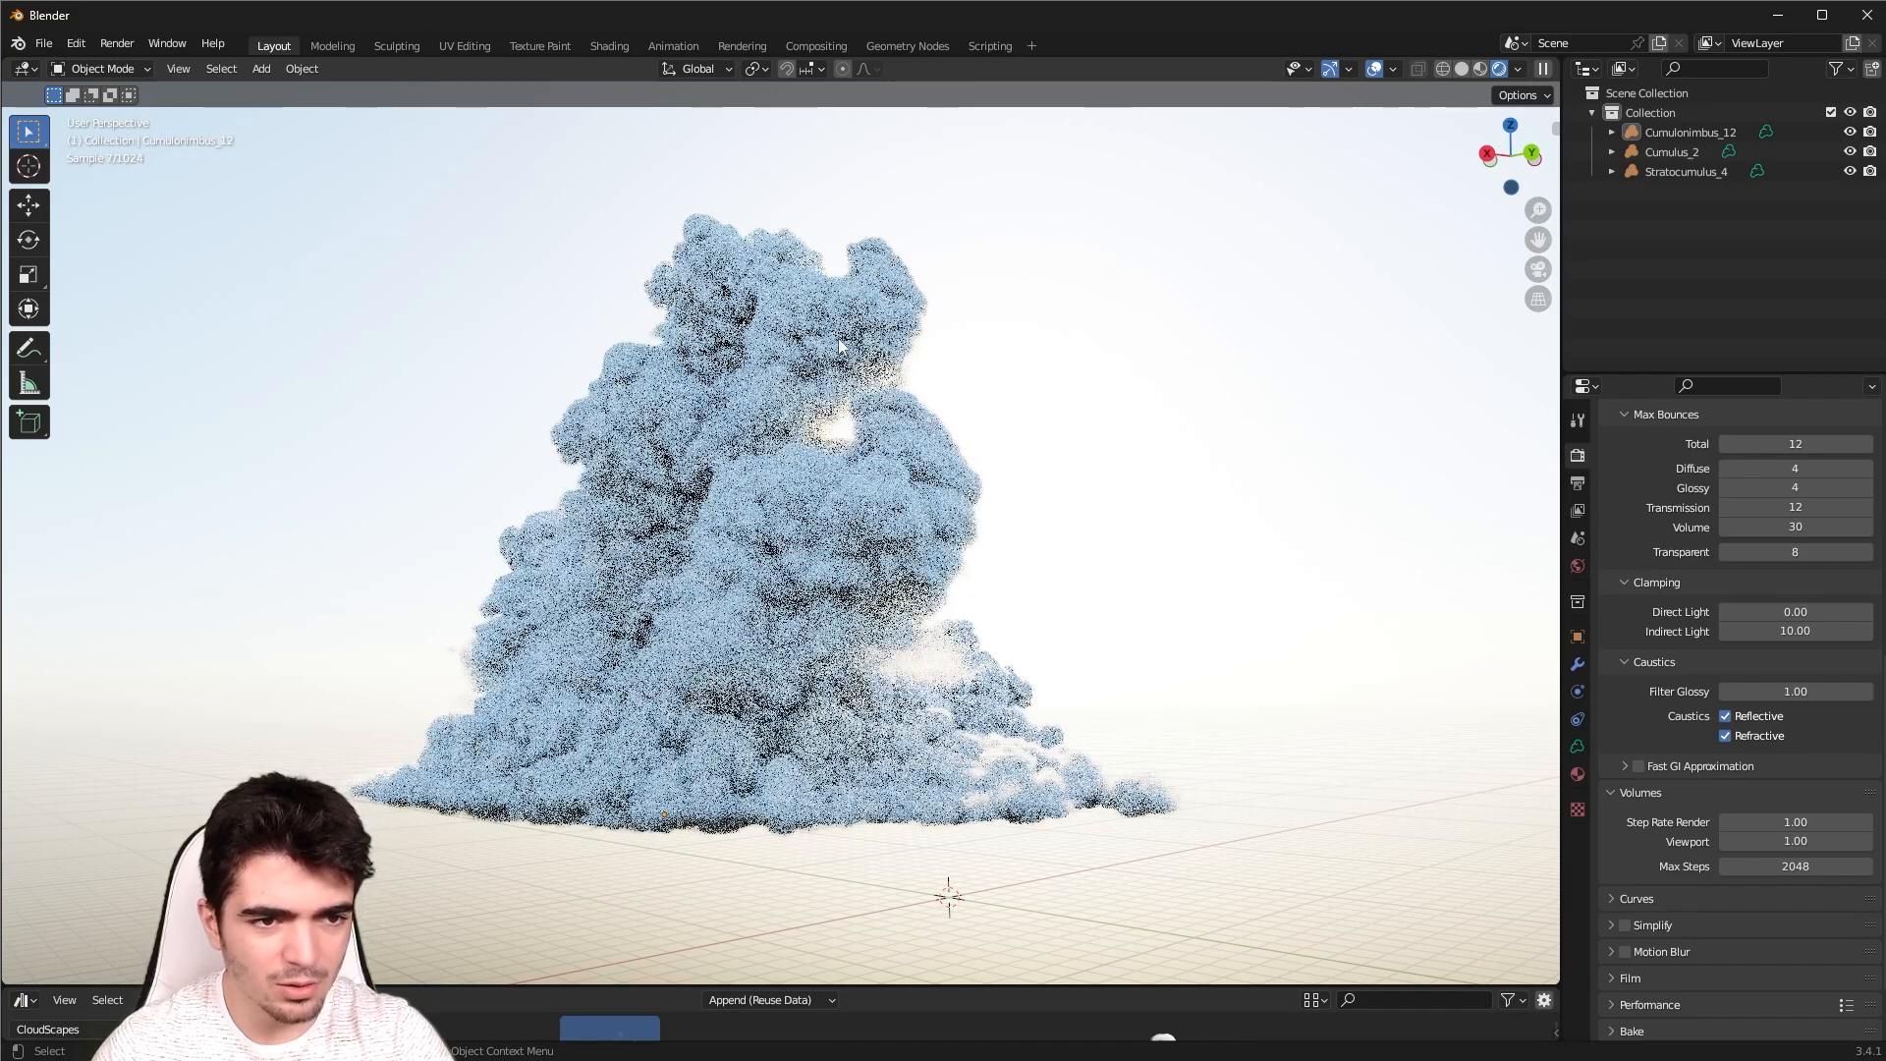
Set the volume max steps to 10 and inspect the cloud's detail from its shadowed side
middle_click_drag(804, 569, 749, 569)
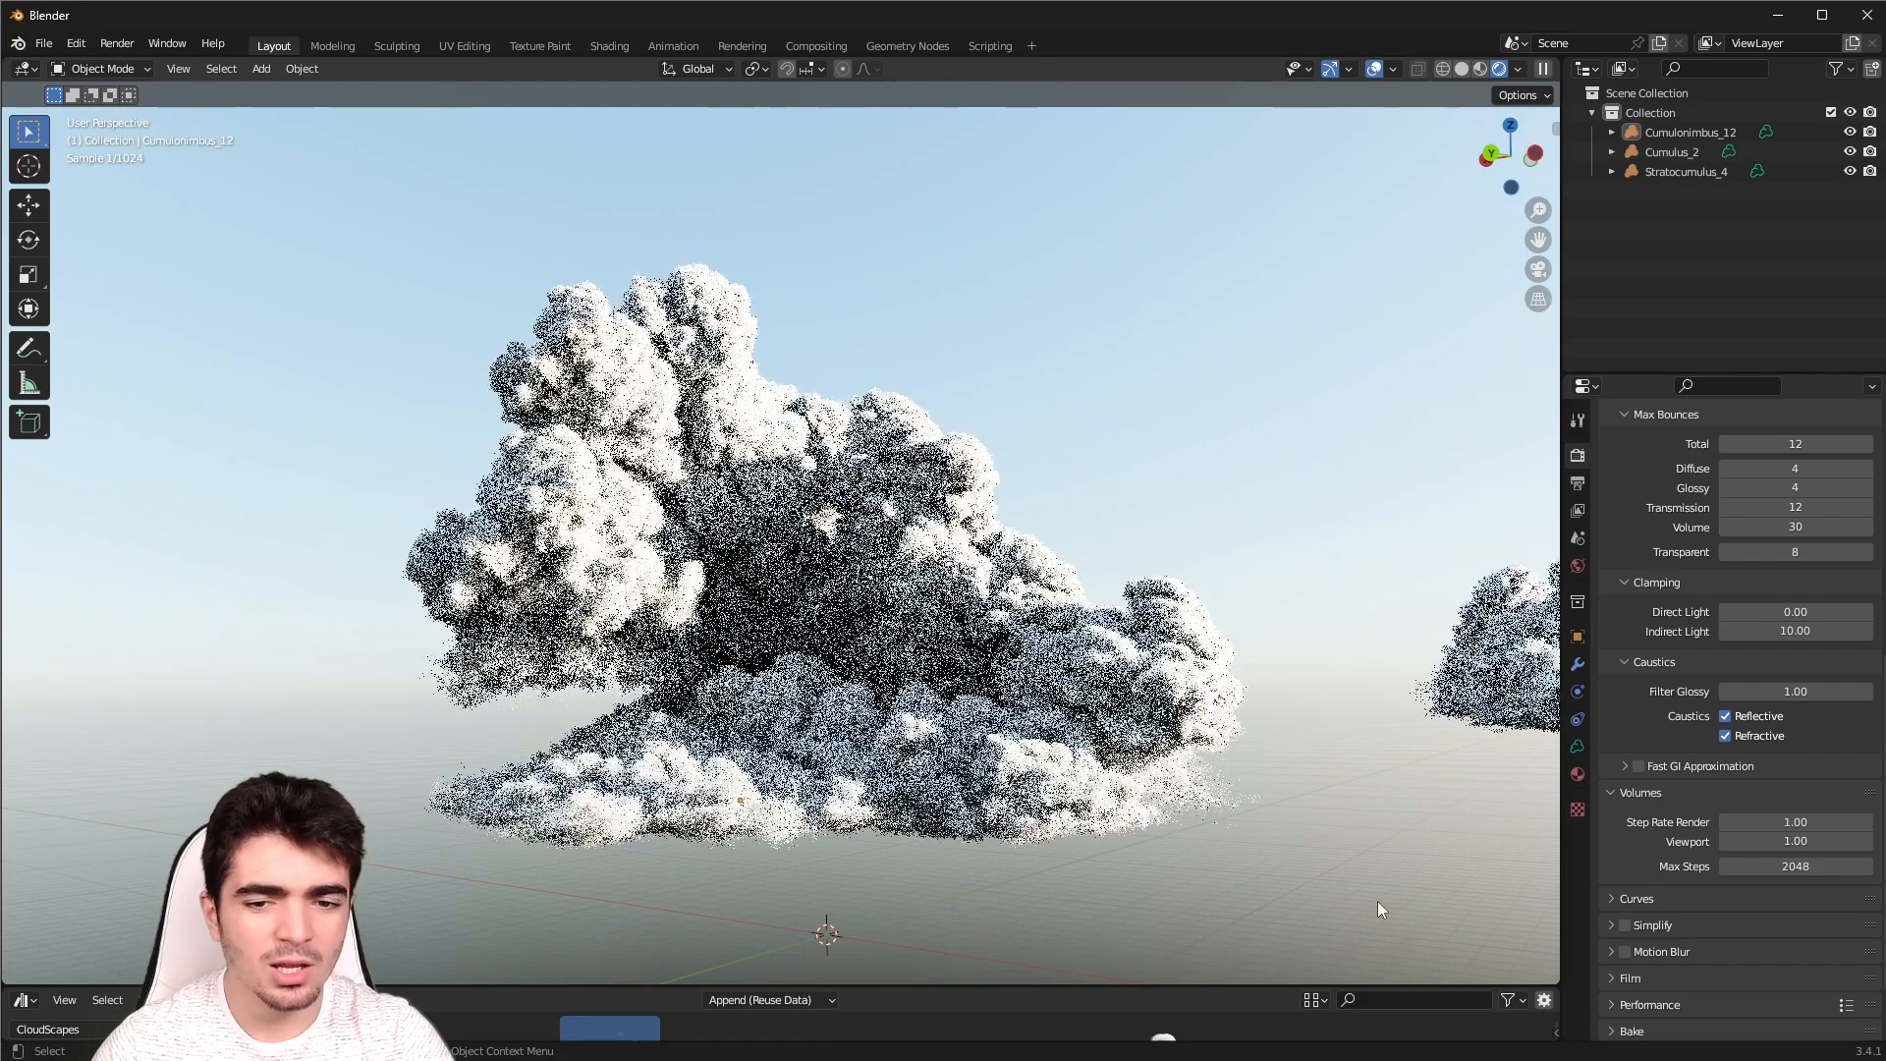
left_click(1807, 867)
type("10")
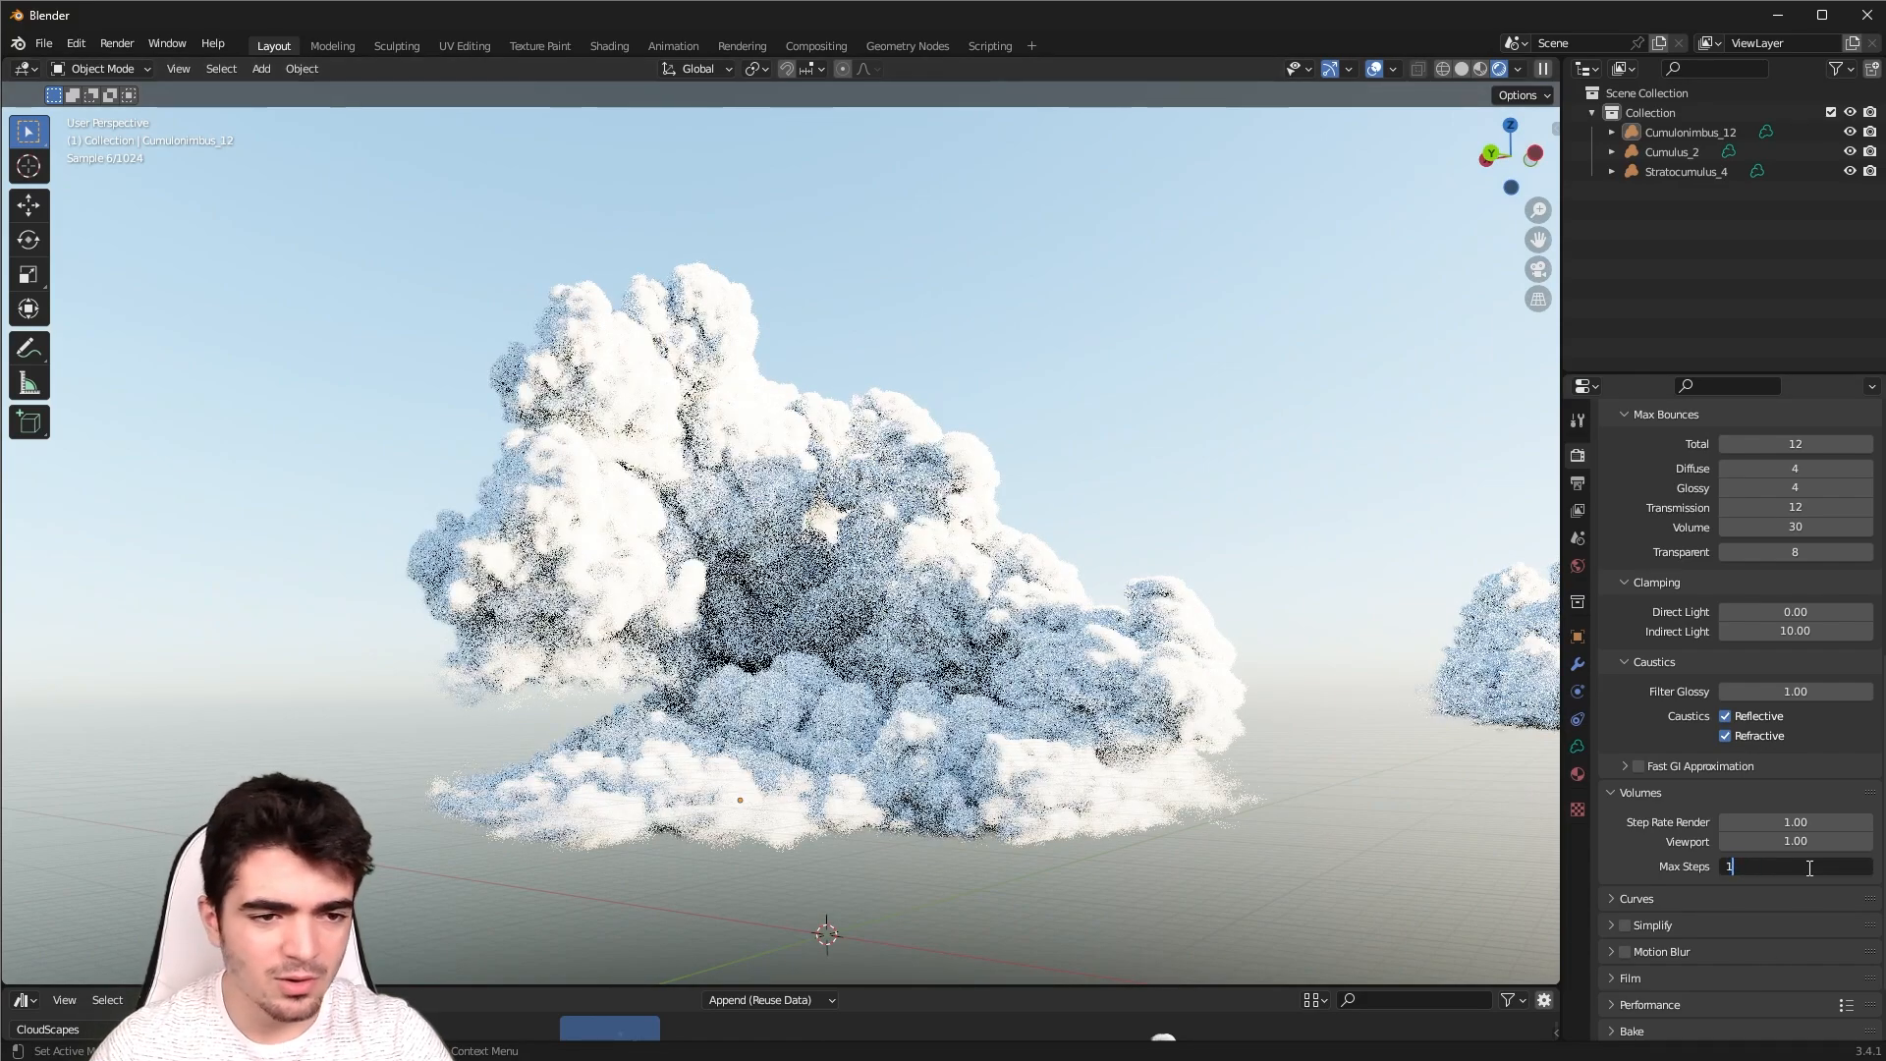
key("Return")
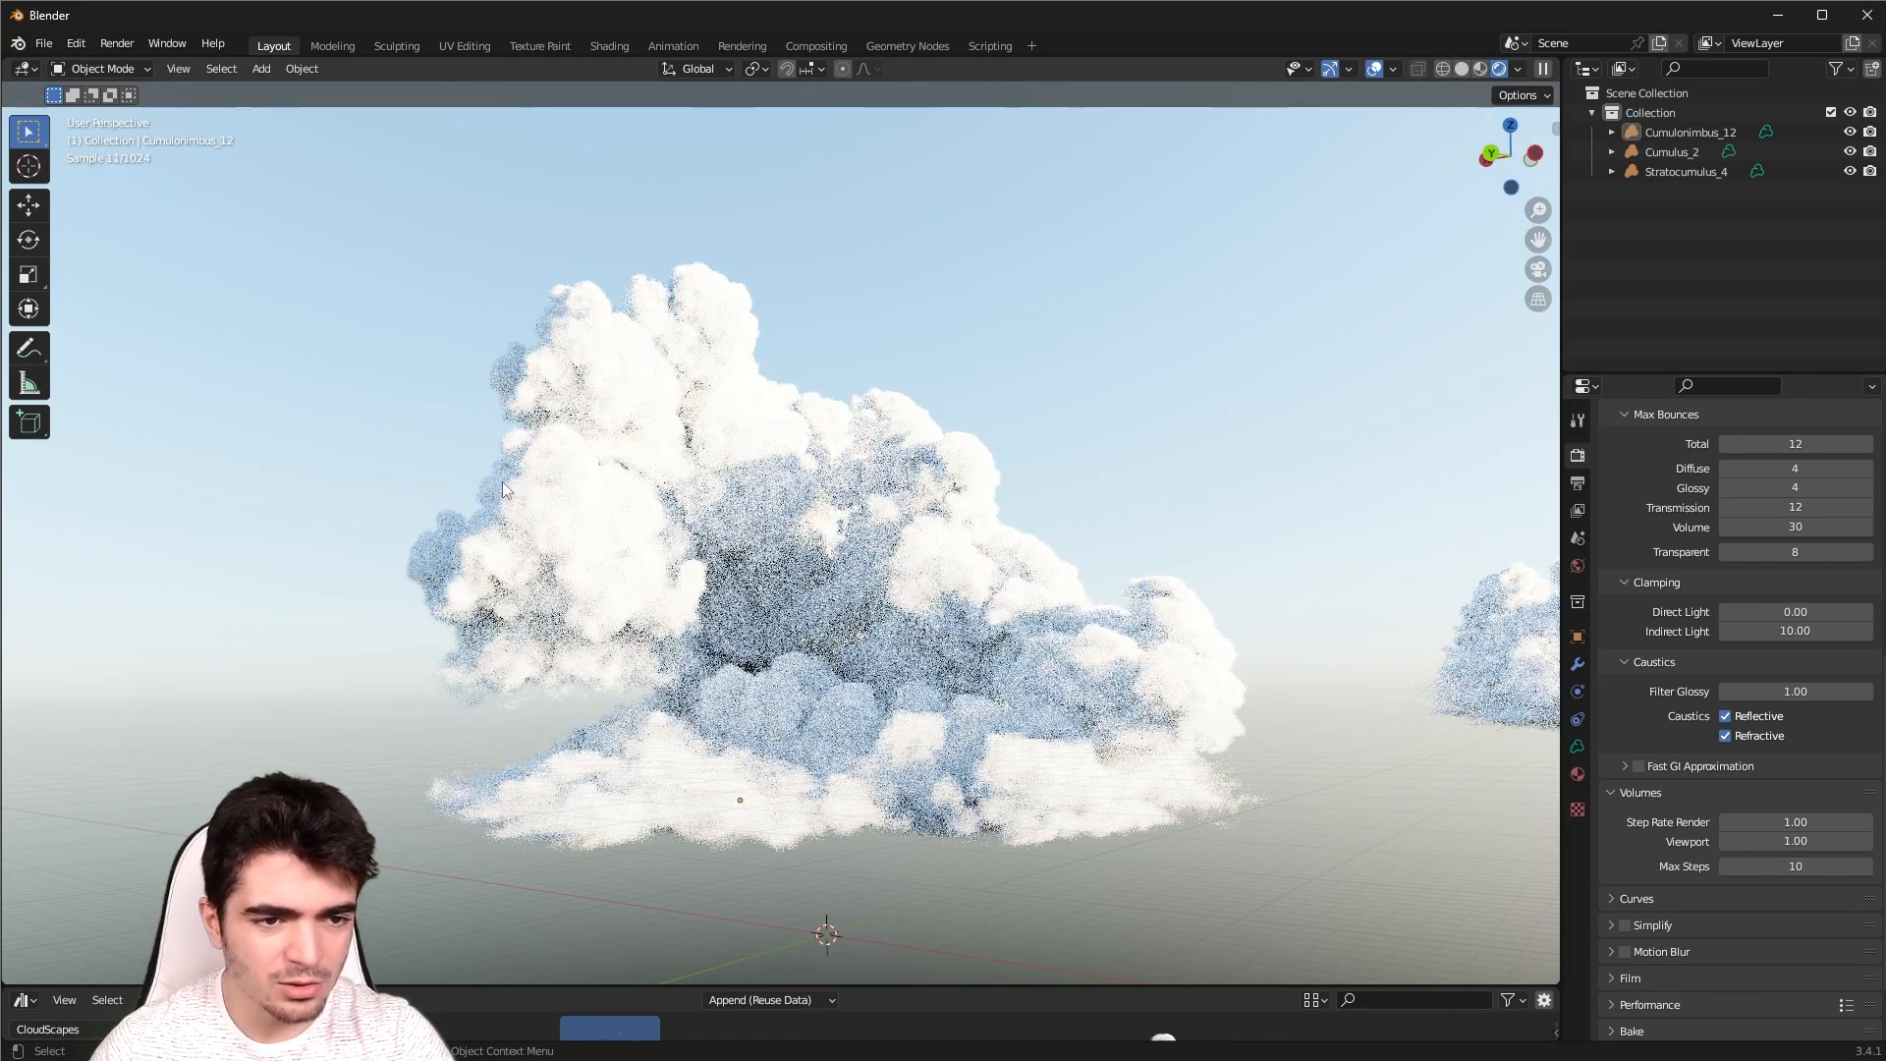
middle_click_drag(908, 825, 1336, 828)
scroll(775, 698, "up", 3)
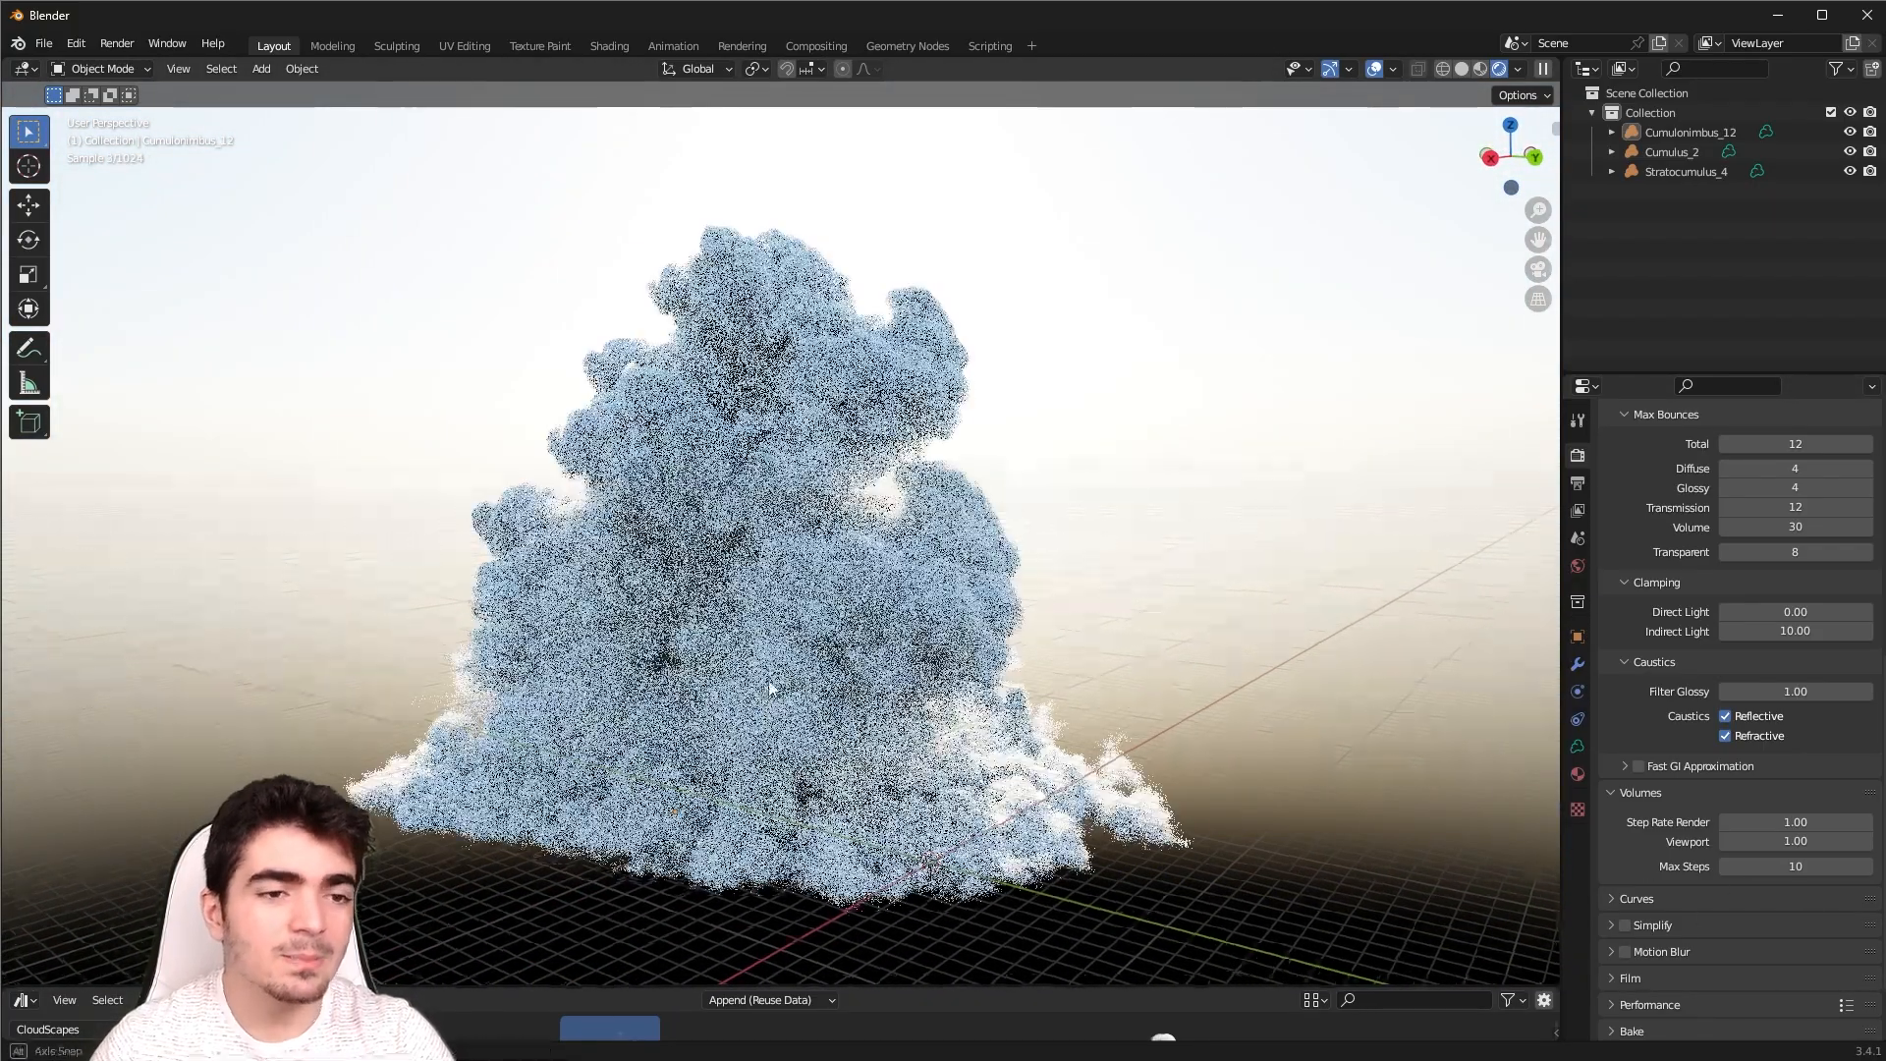
Examine the cumulonimbus cloud and its neighbouring clouds from several angles and distances with the reduced volume steps
middle_click_drag(1066, 739, 808, 749)
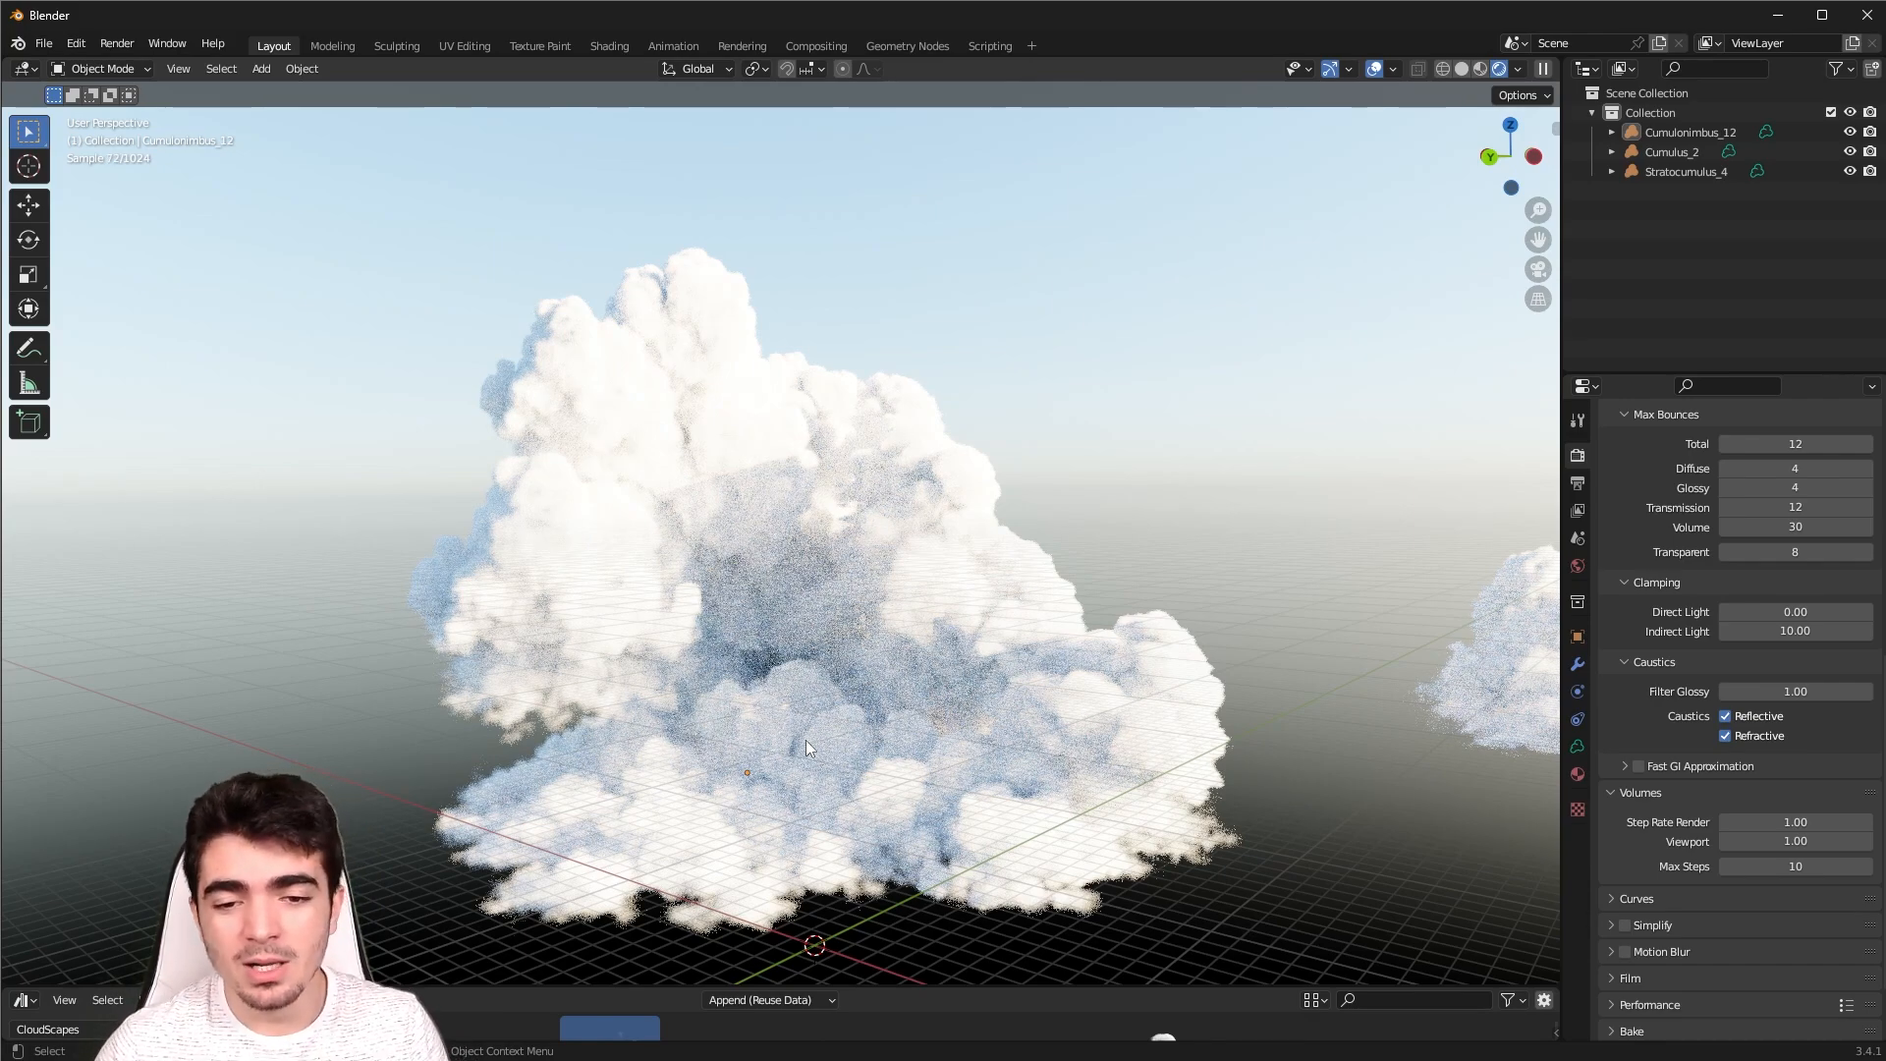
scroll(1765, 599, "up", 3)
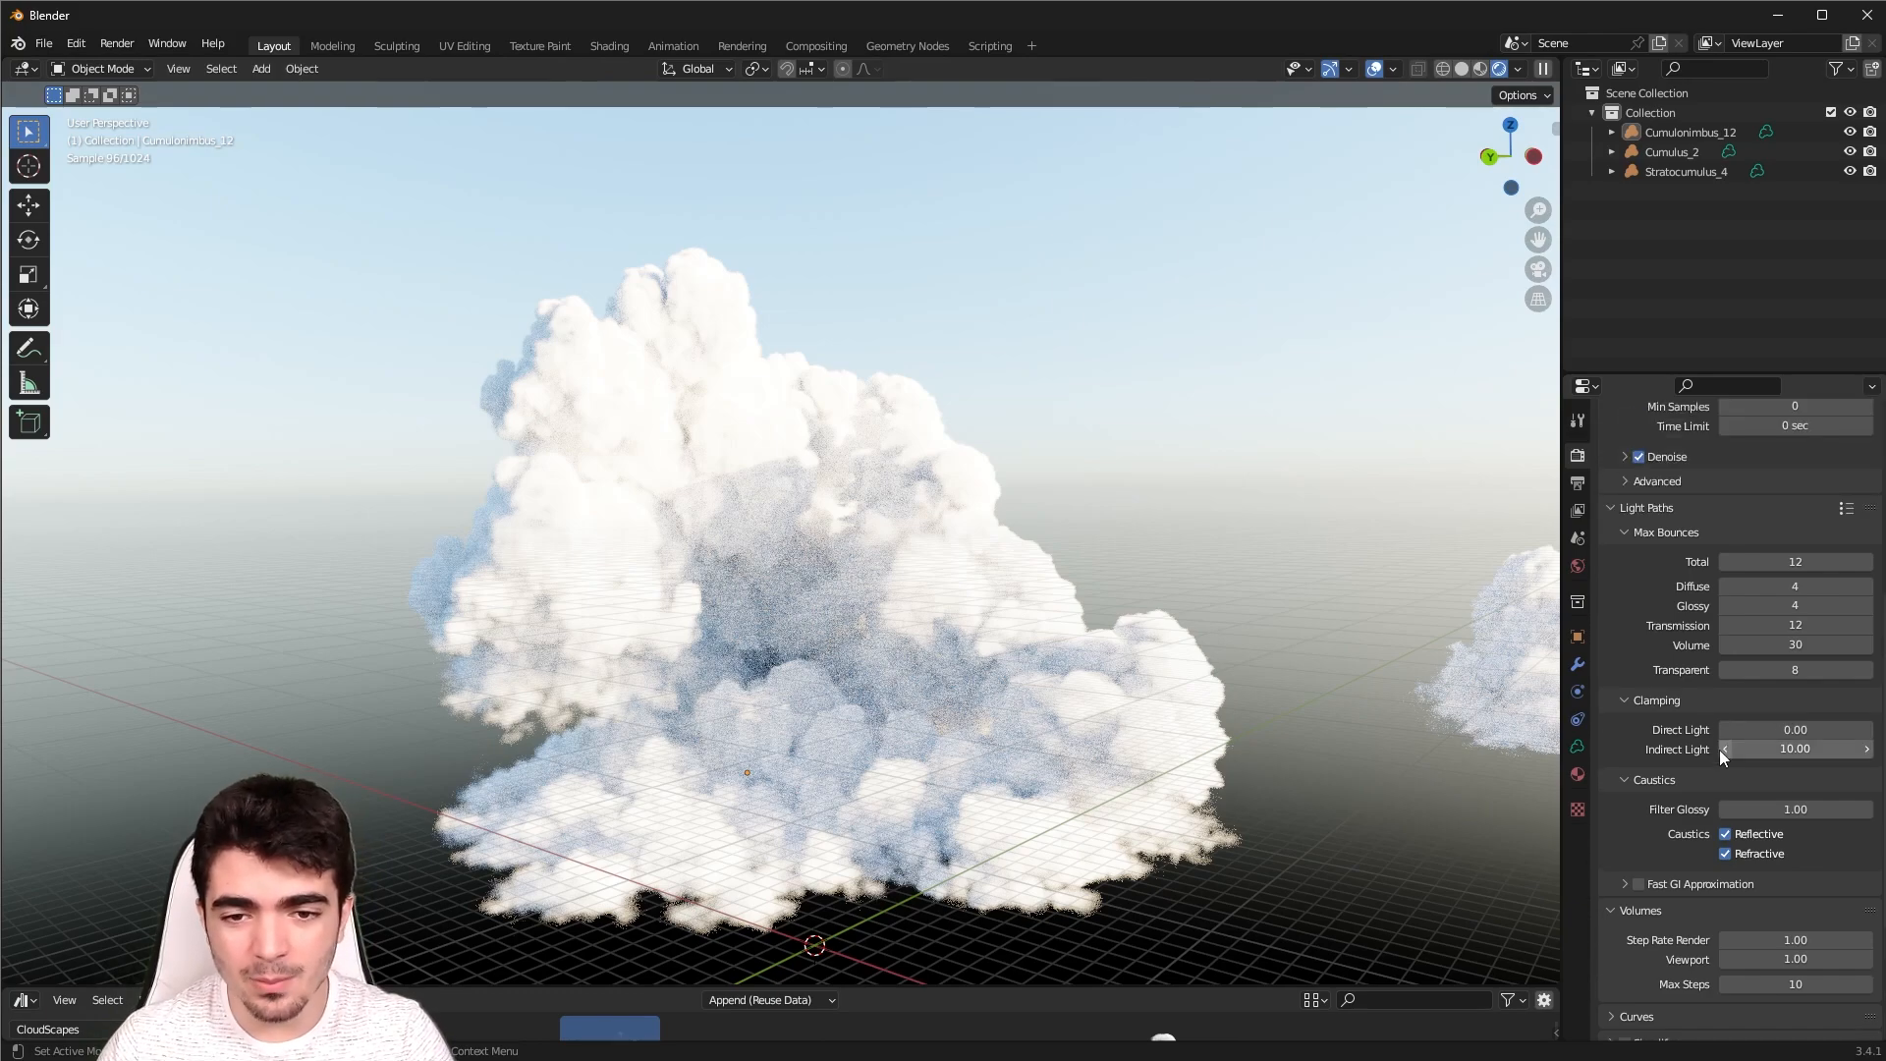
scroll(1721, 753, "down", 3)
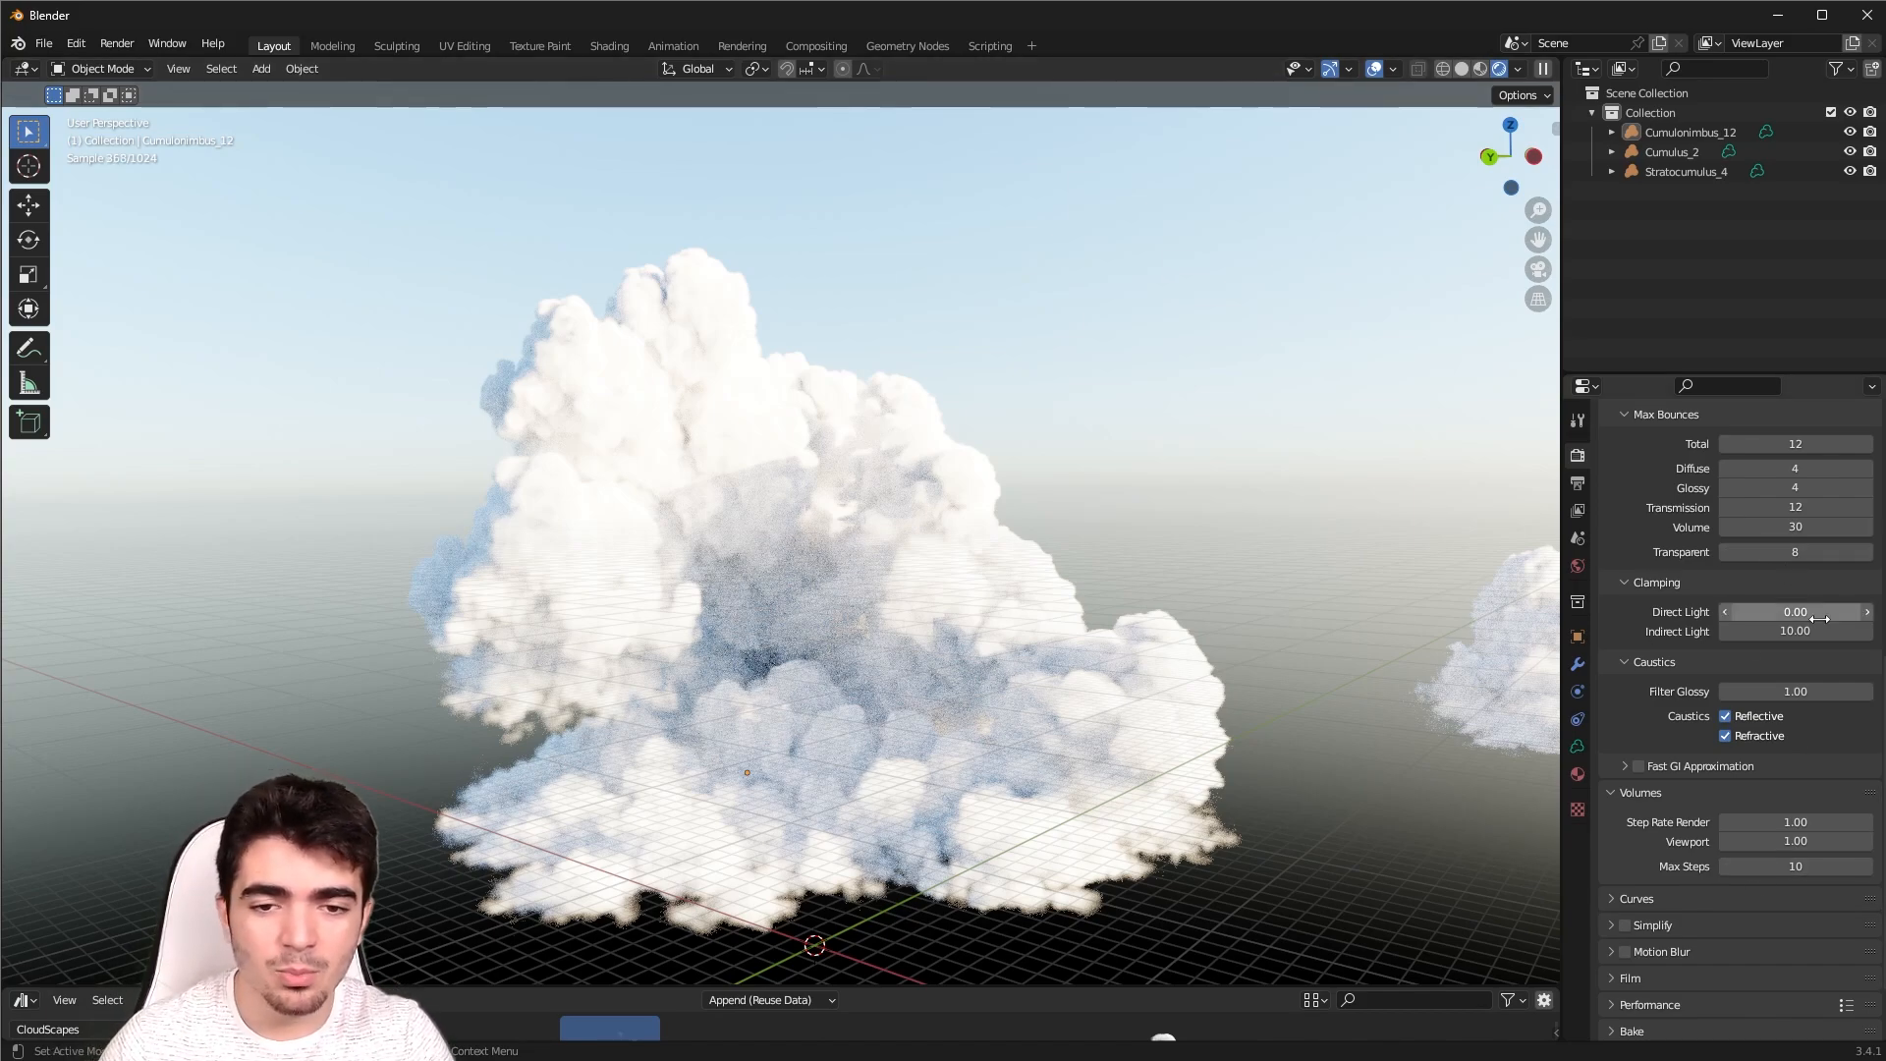
scroll(727, 719, "down", 10)
middle_click_drag(727, 719, 597, 505)
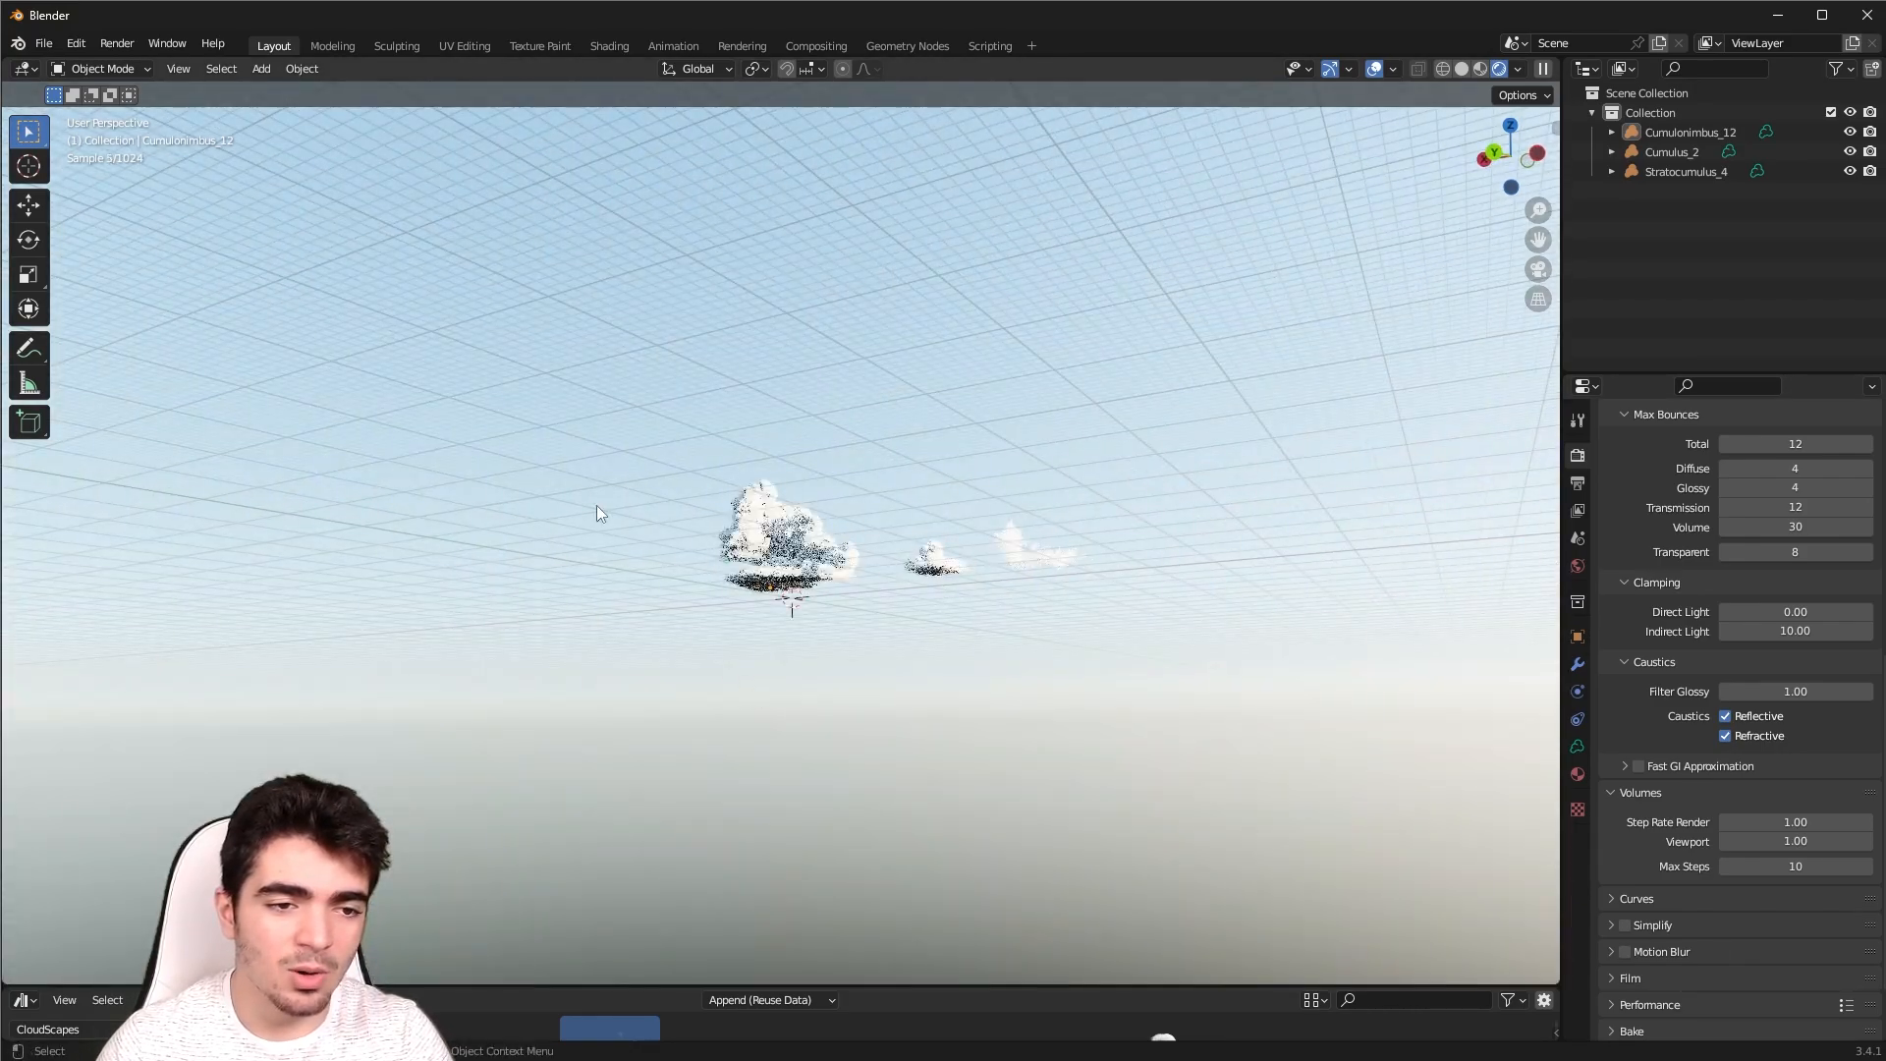
scroll(984, 774, "up", 8)
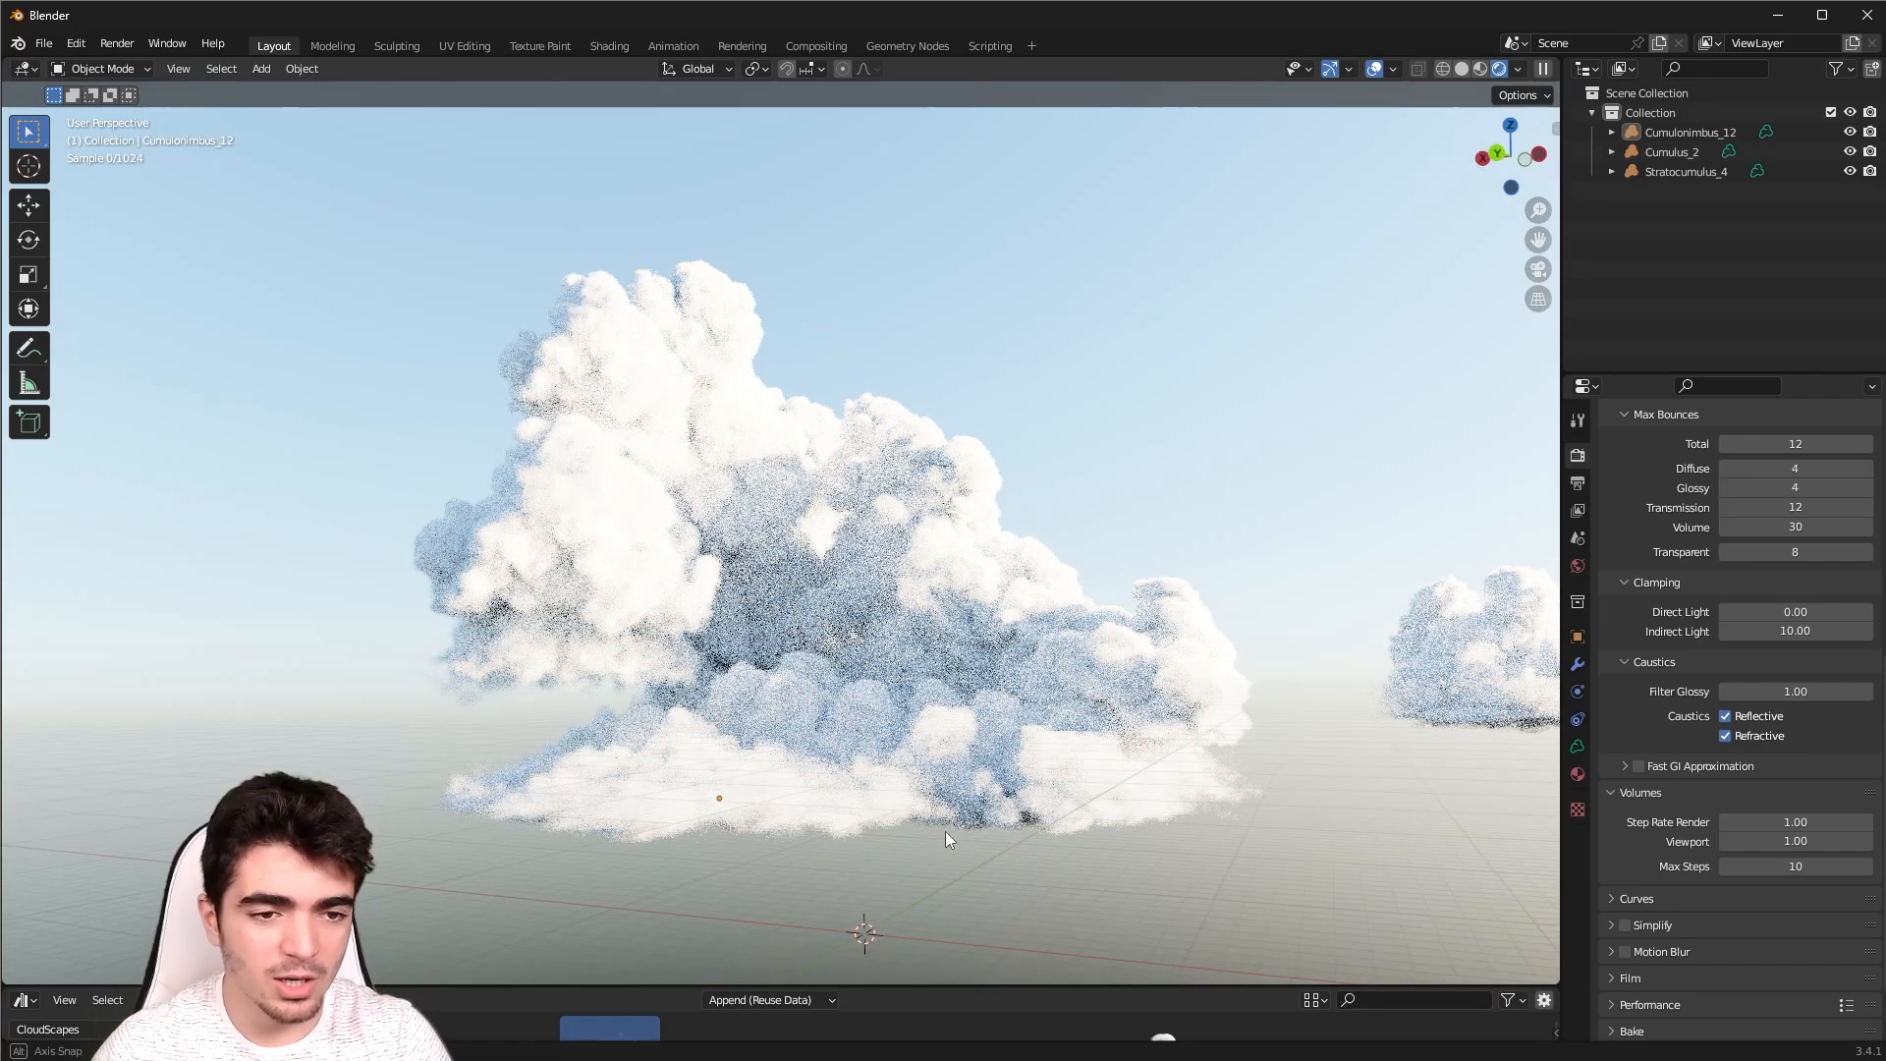
mouse_move(945, 831)
middle_mouse_down()
mouse_move(1224, 805)
mouse_move(958, 815)
middle_mouse_up()
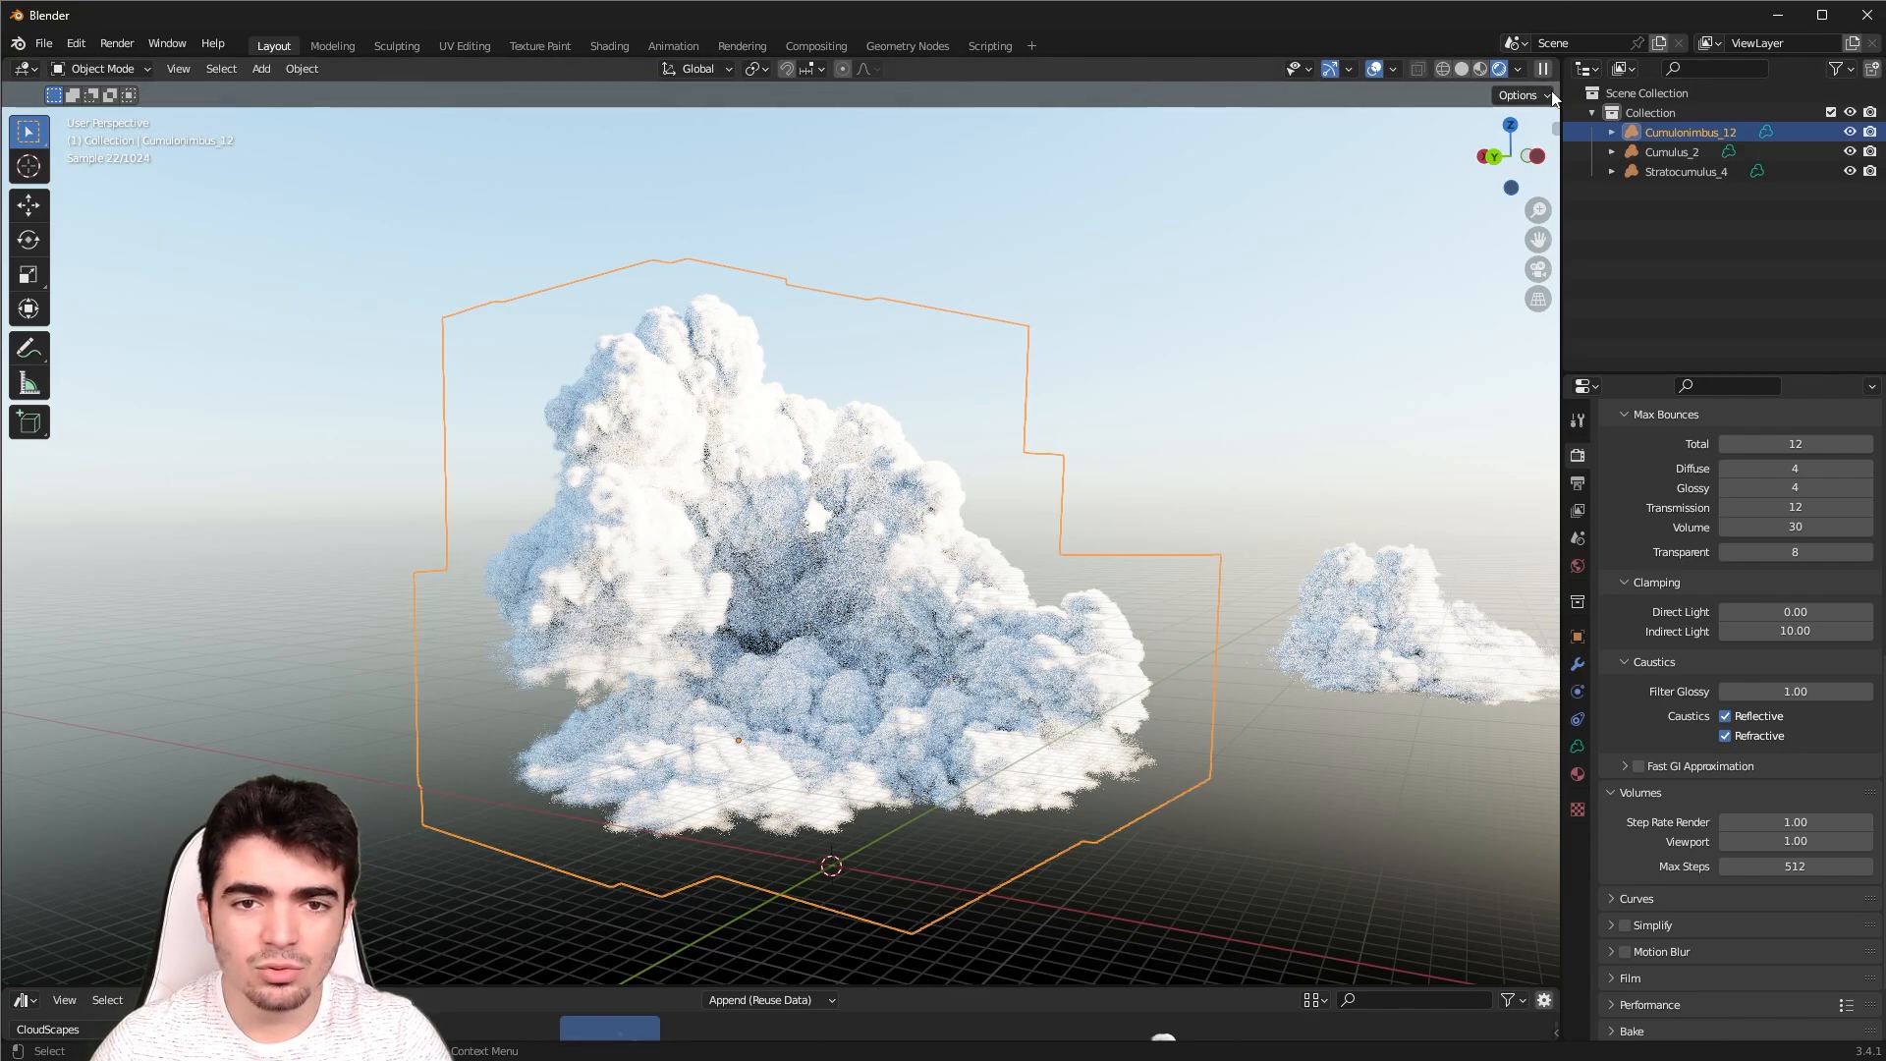
Split the 3D viewport and show the CloudScape_Cumulonimbus material's nodes in a Shader Editor with its sidebar hidden
left_click_drag(1522, 63, 1076, 147)
left_click(1101, 68)
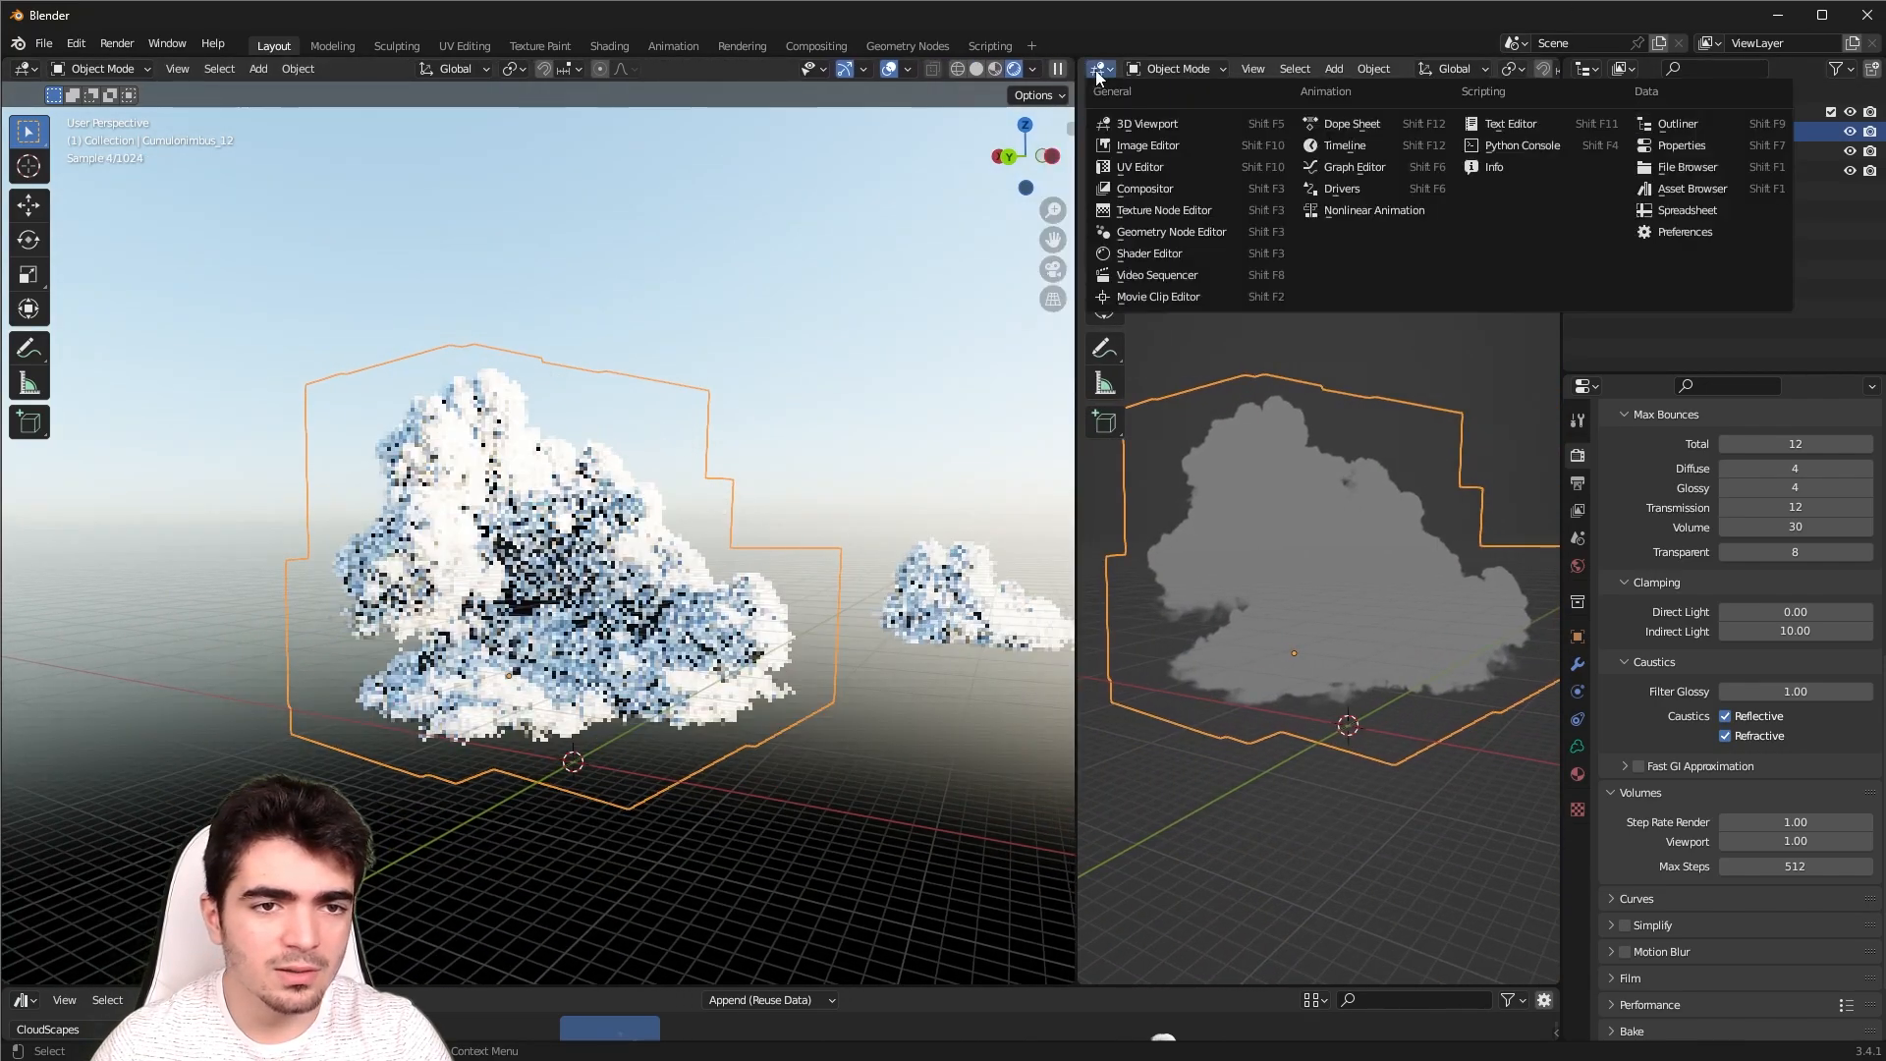
left_click(1132, 235)
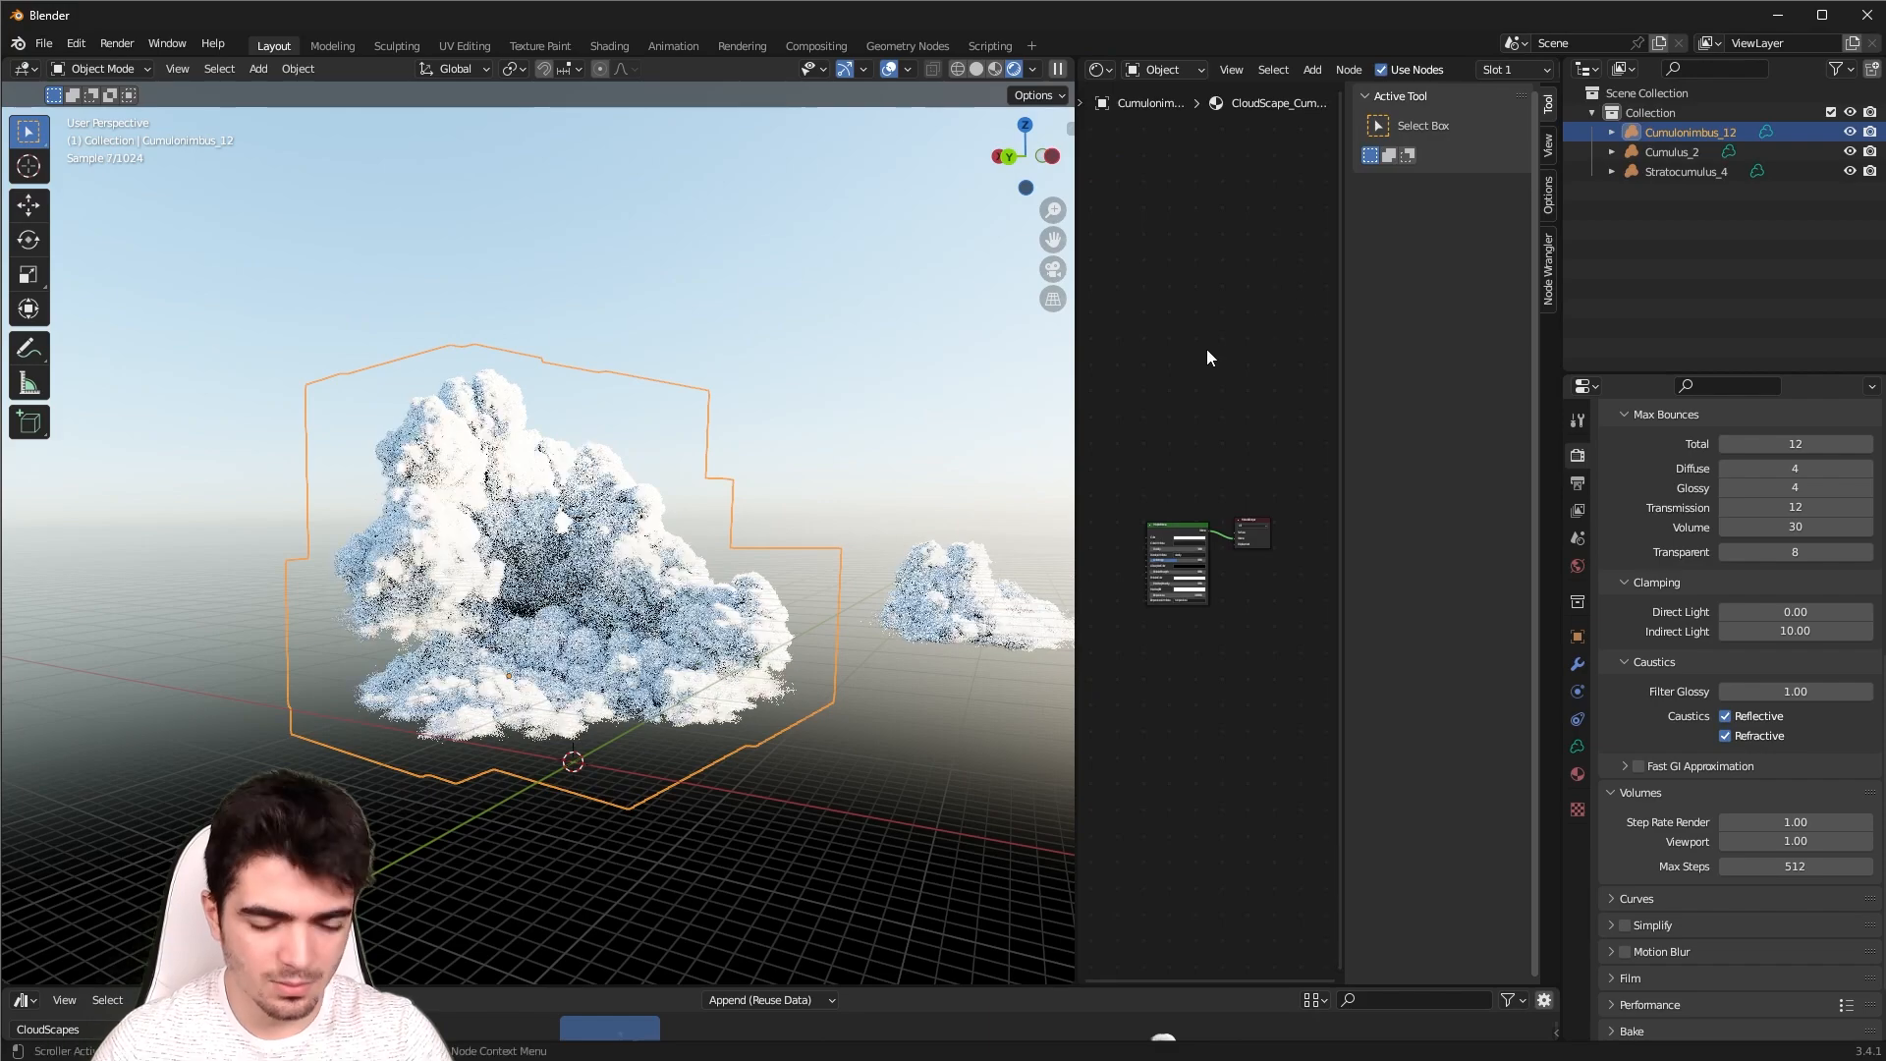
key("n")
scroll(1245, 510, "up", 2)
scroll(1246, 509, "up", 5)
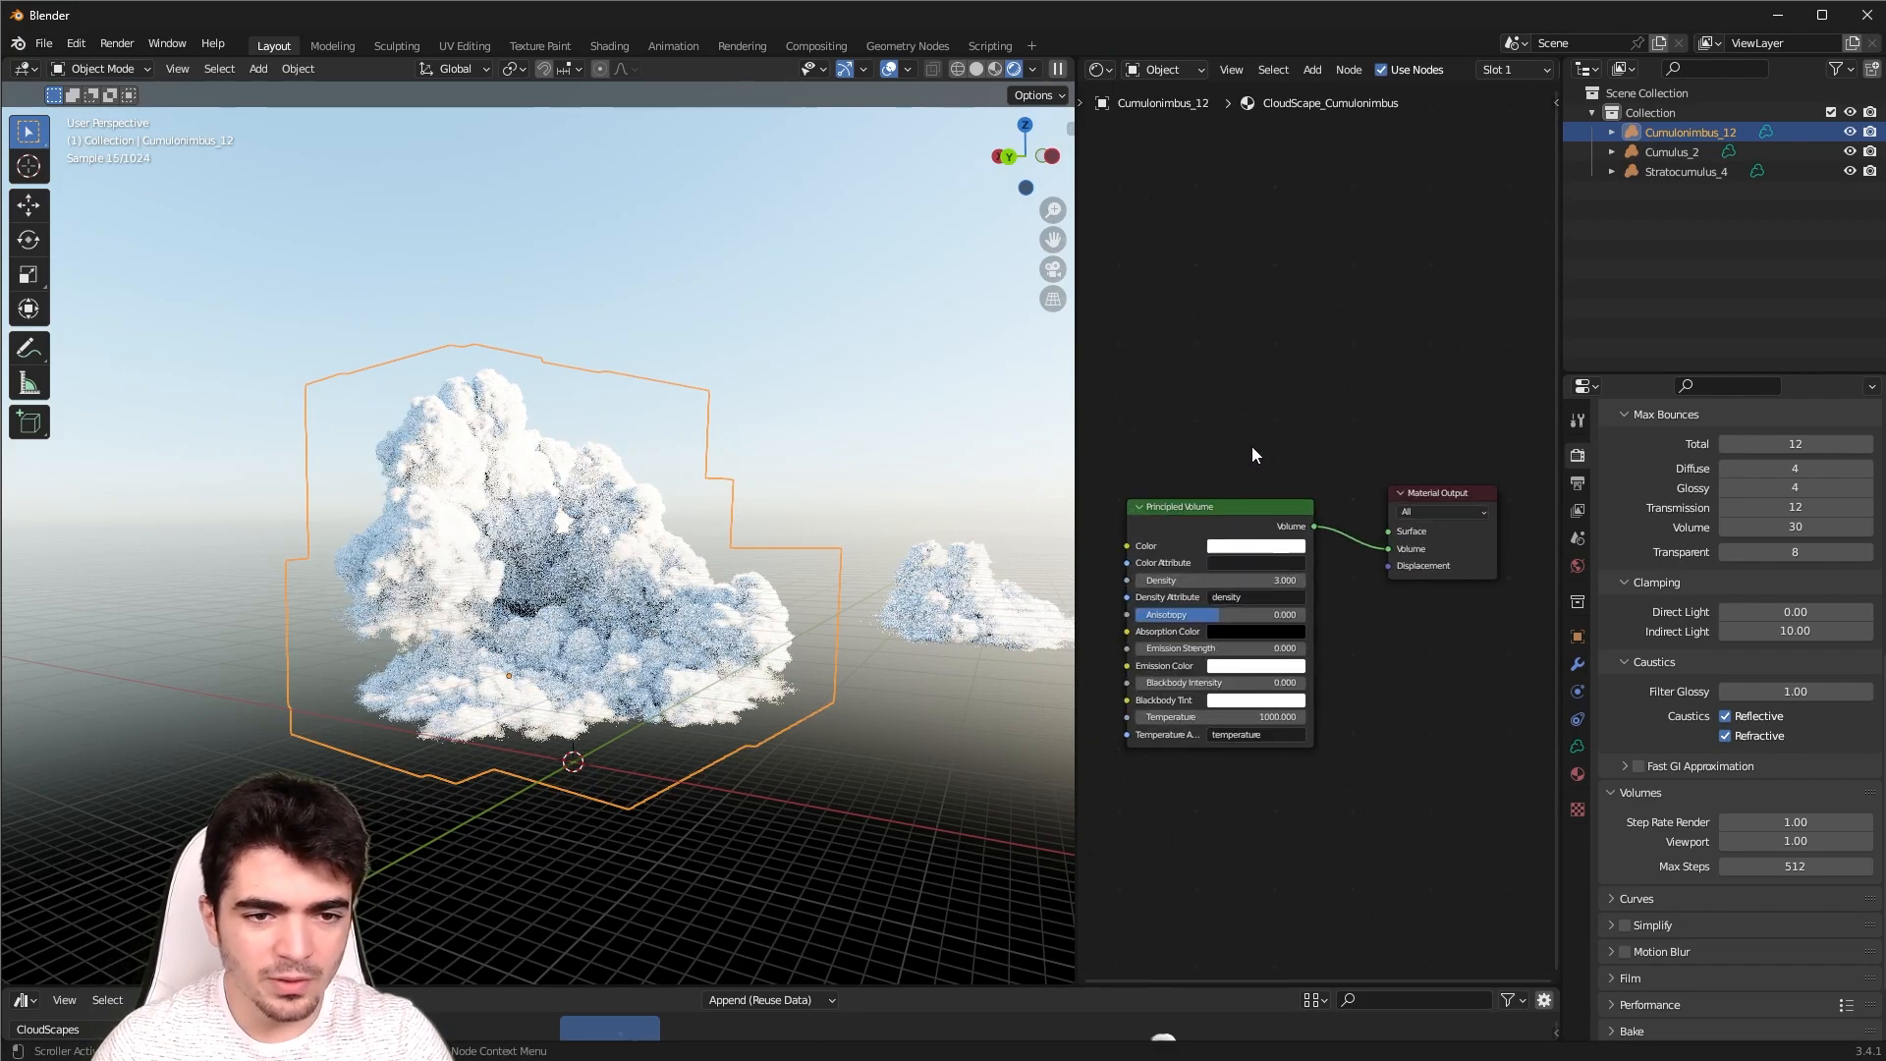
mouse_move(1223, 481)
left_mouse_down()
mouse_move(1286, 443)
mouse_move(1198, 519)
mouse_move(1230, 475)
left_mouse_up()
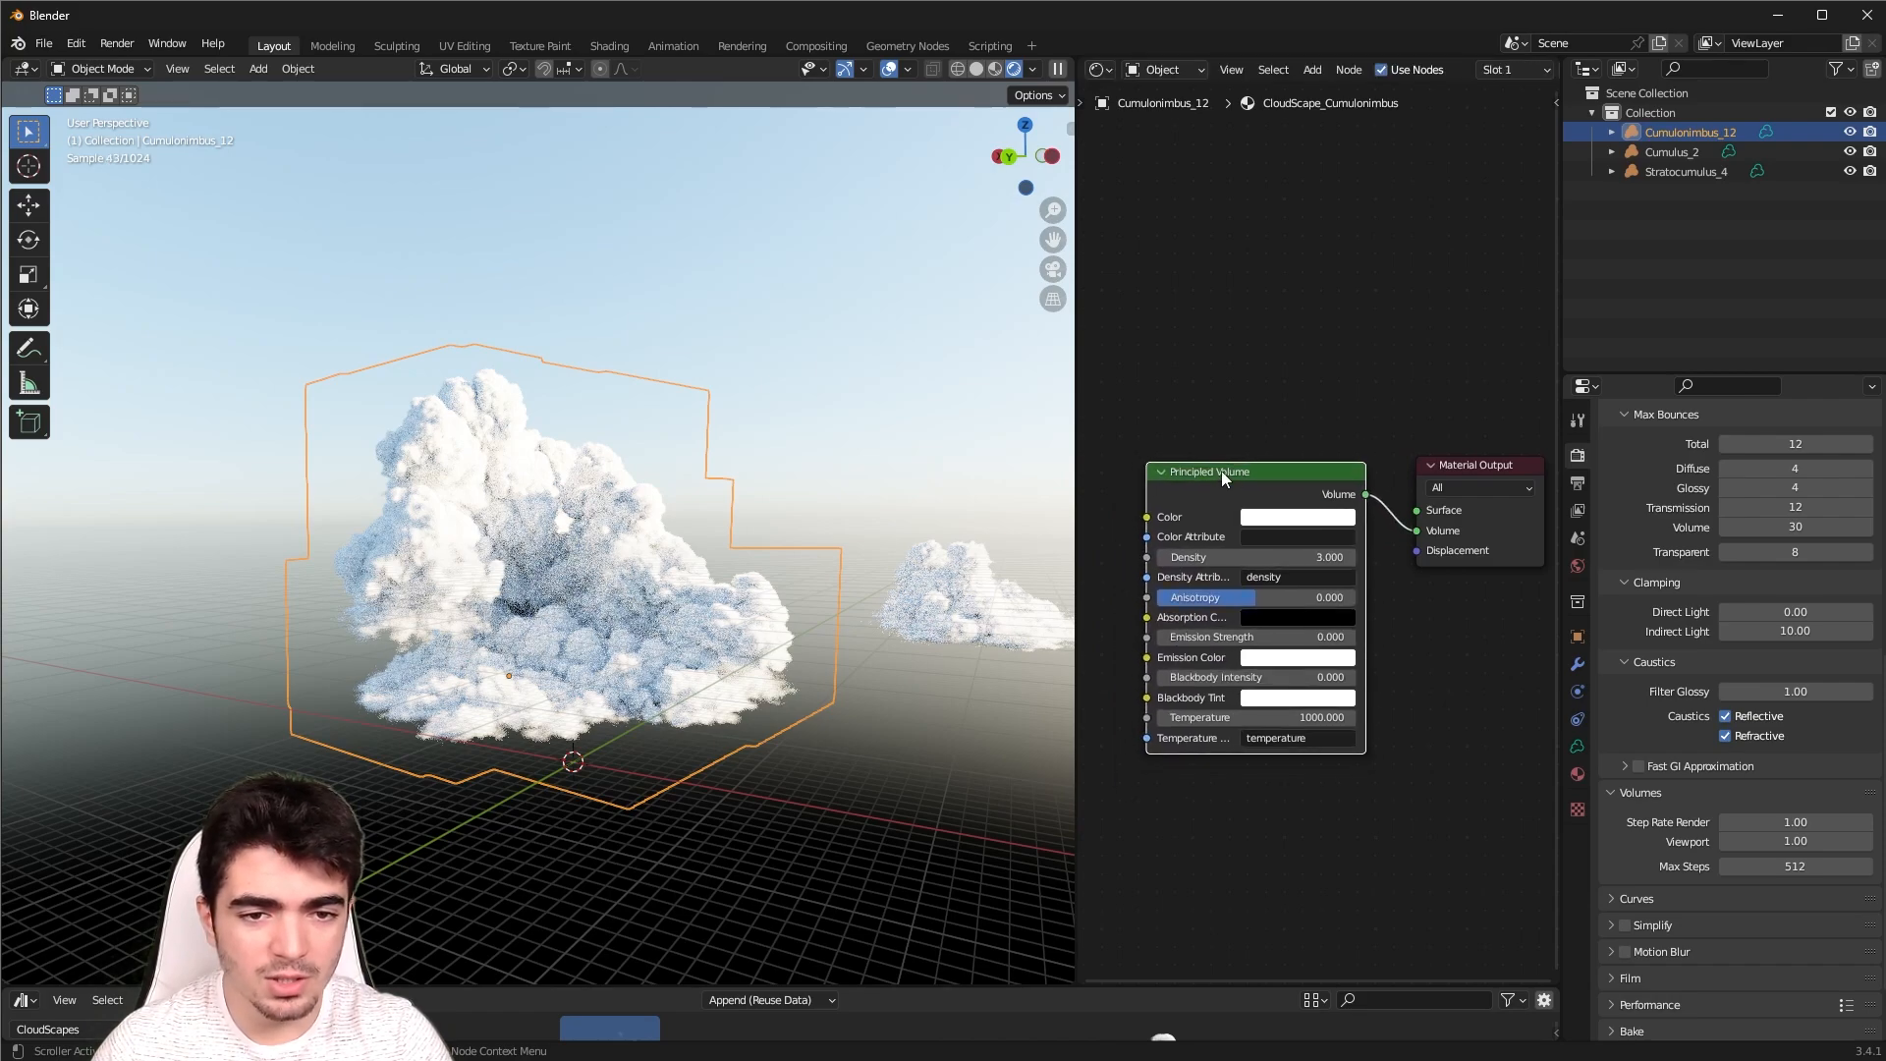
middle_click_drag(1251, 408, 1241, 389)
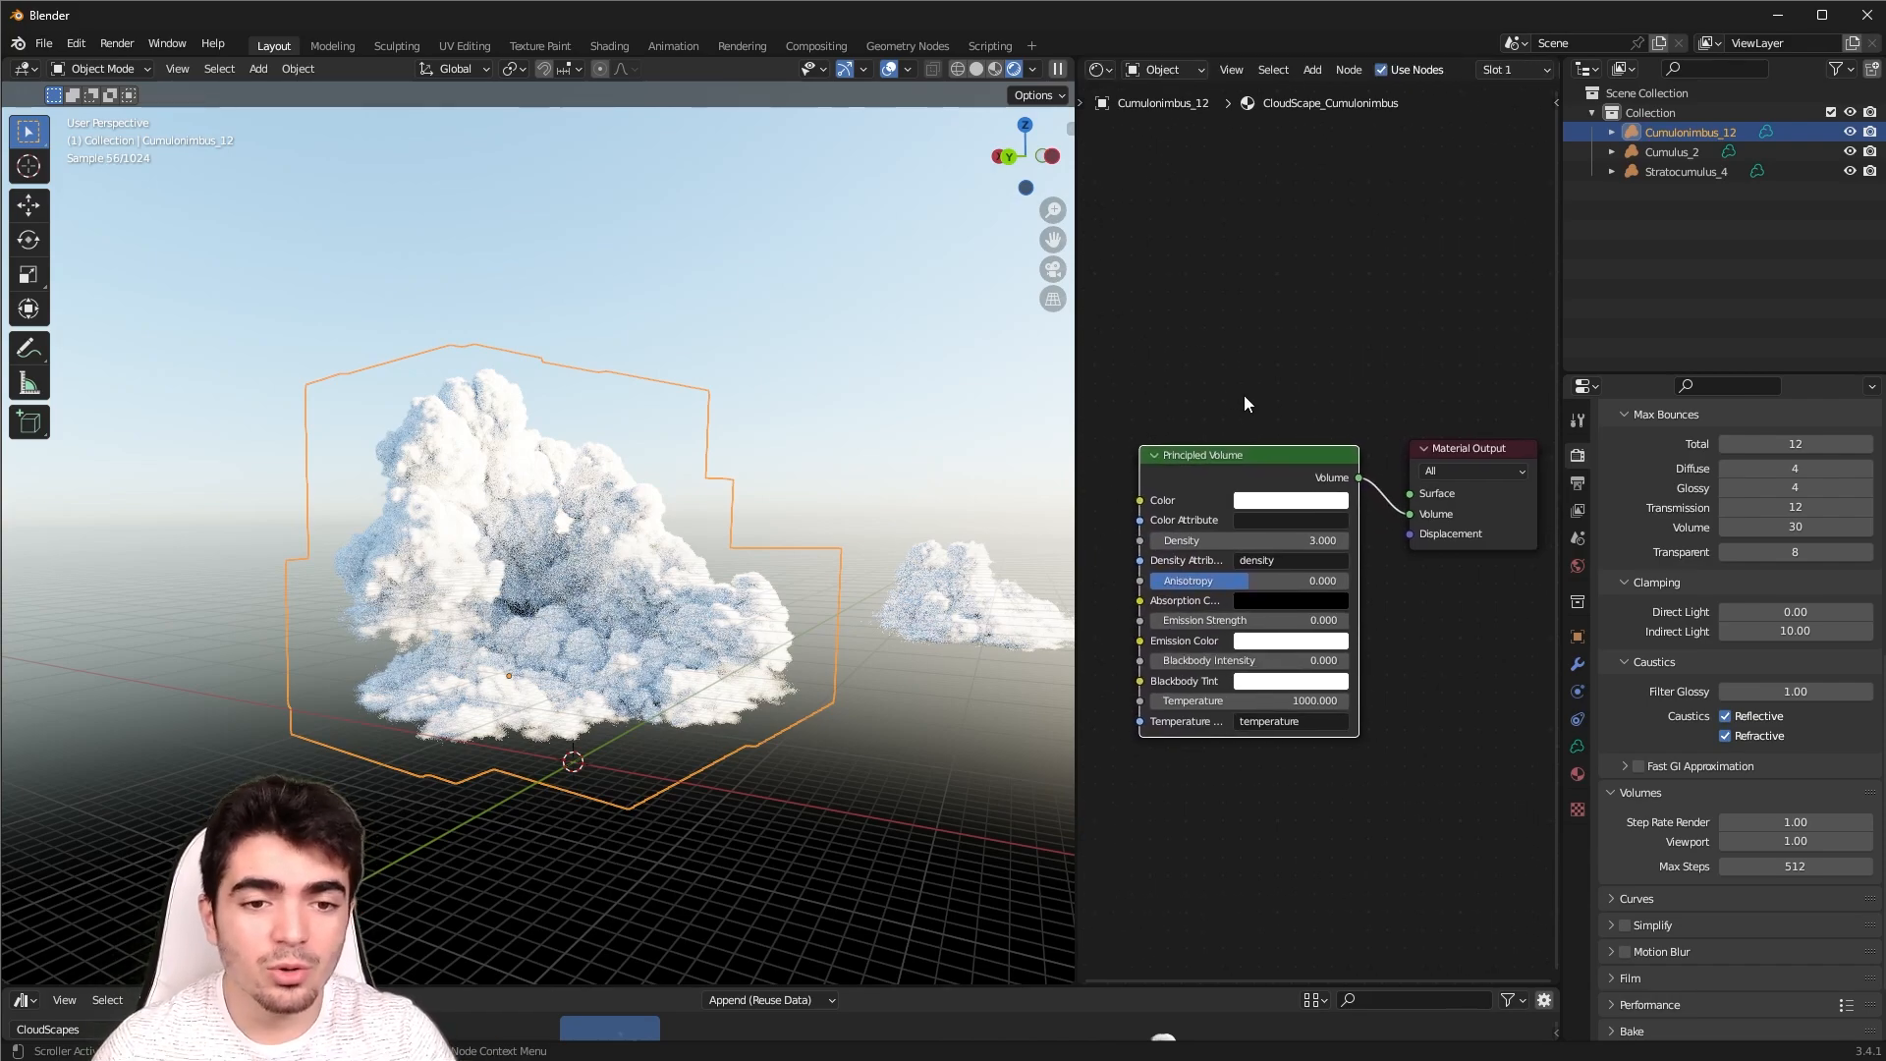
Try a pale green color on the cumulonimbus Principled Volume node, and cancel the change
scroll(769, 483, "up", 2)
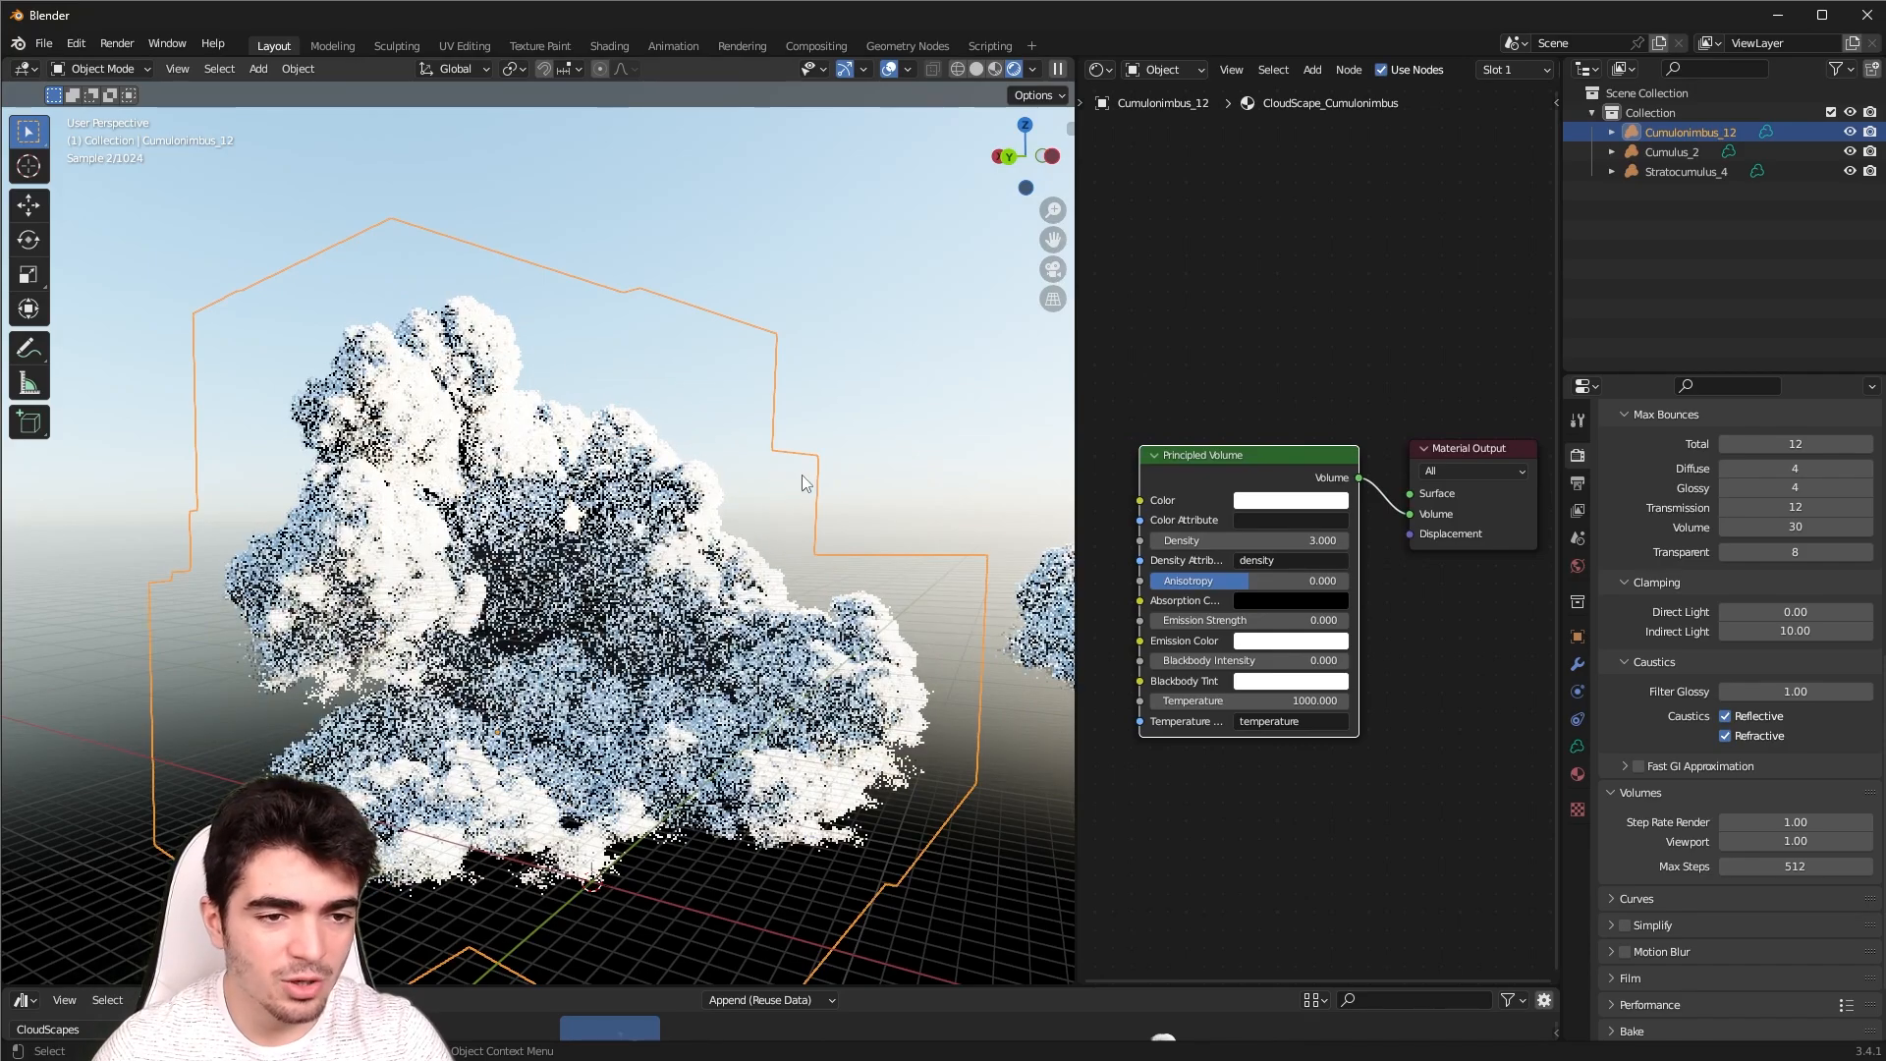
left_click(1268, 500)
mouse_move(1310, 305)
left_mouse_down("ctrl")
mouse_move(1376, 294)
mouse_move(1267, 258)
mouse_move(1252, 271)
mouse_move(1273, 329)
mouse_move(1301, 308)
left_mouse_up("ctrl")
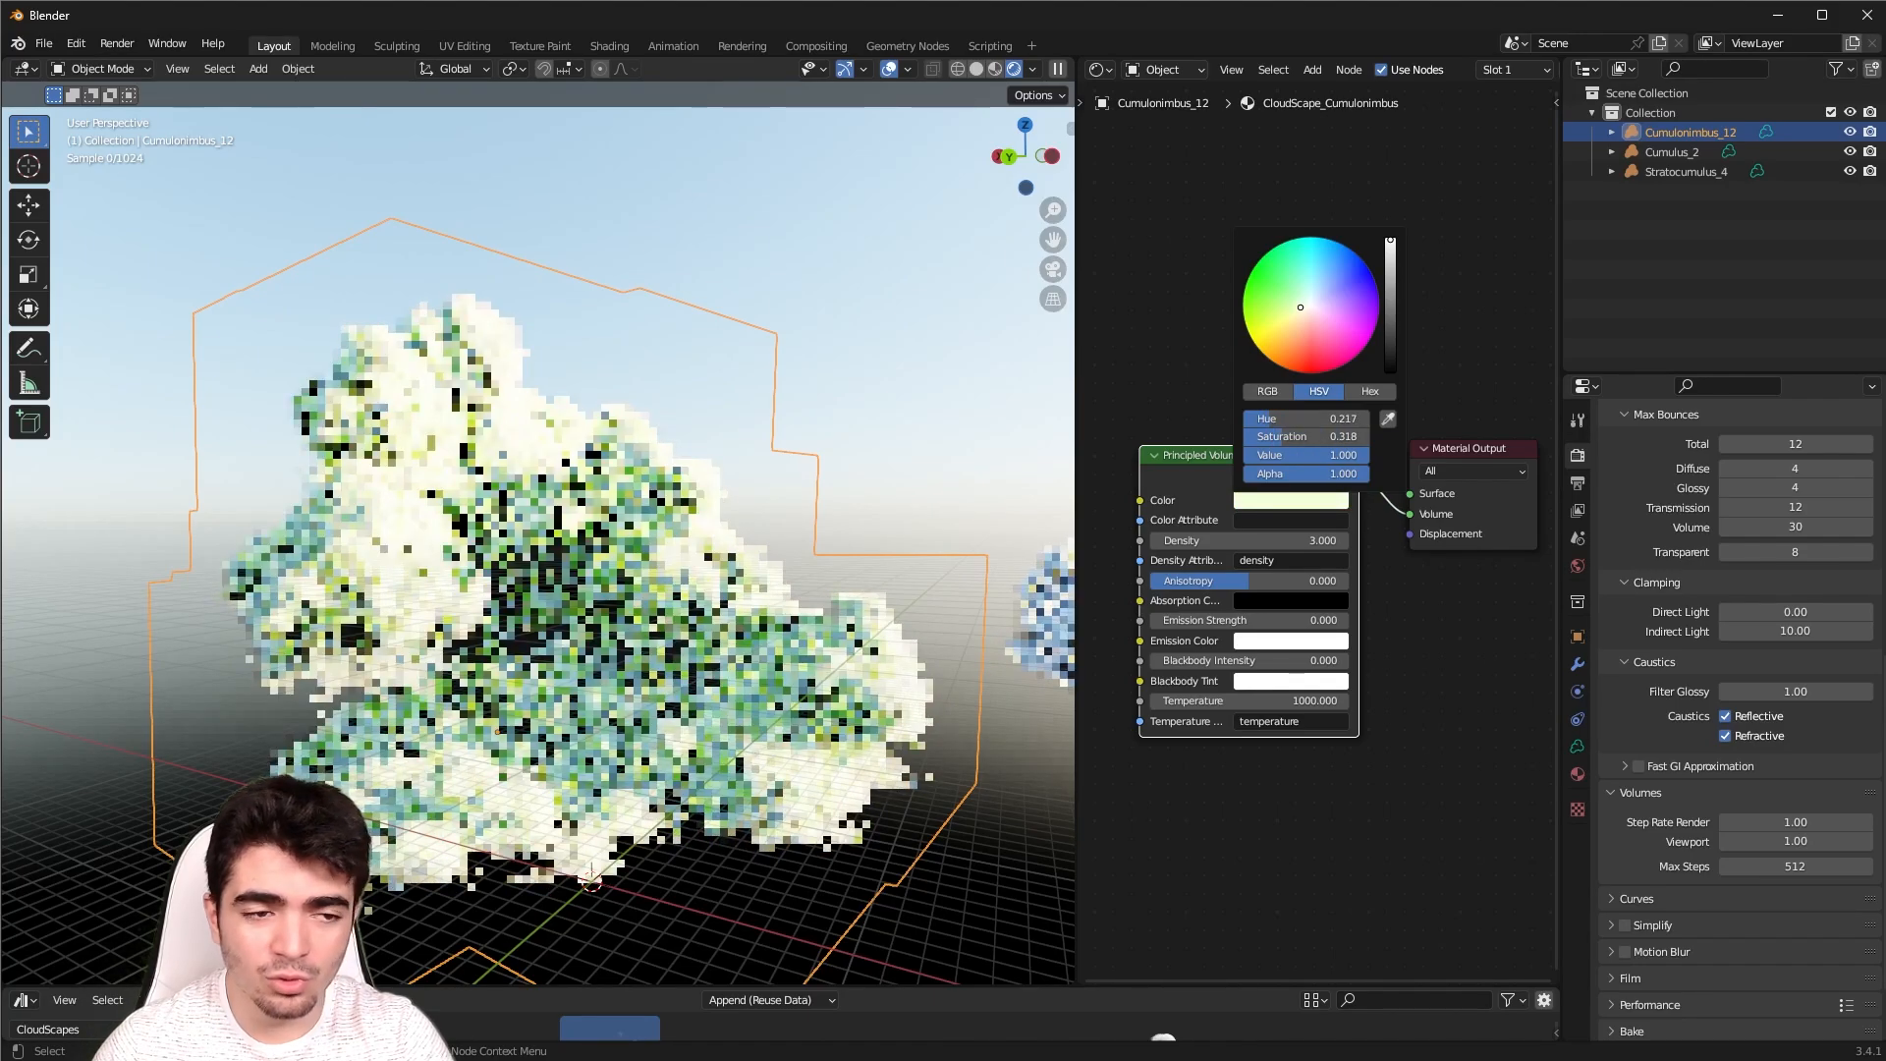
key("Escape")
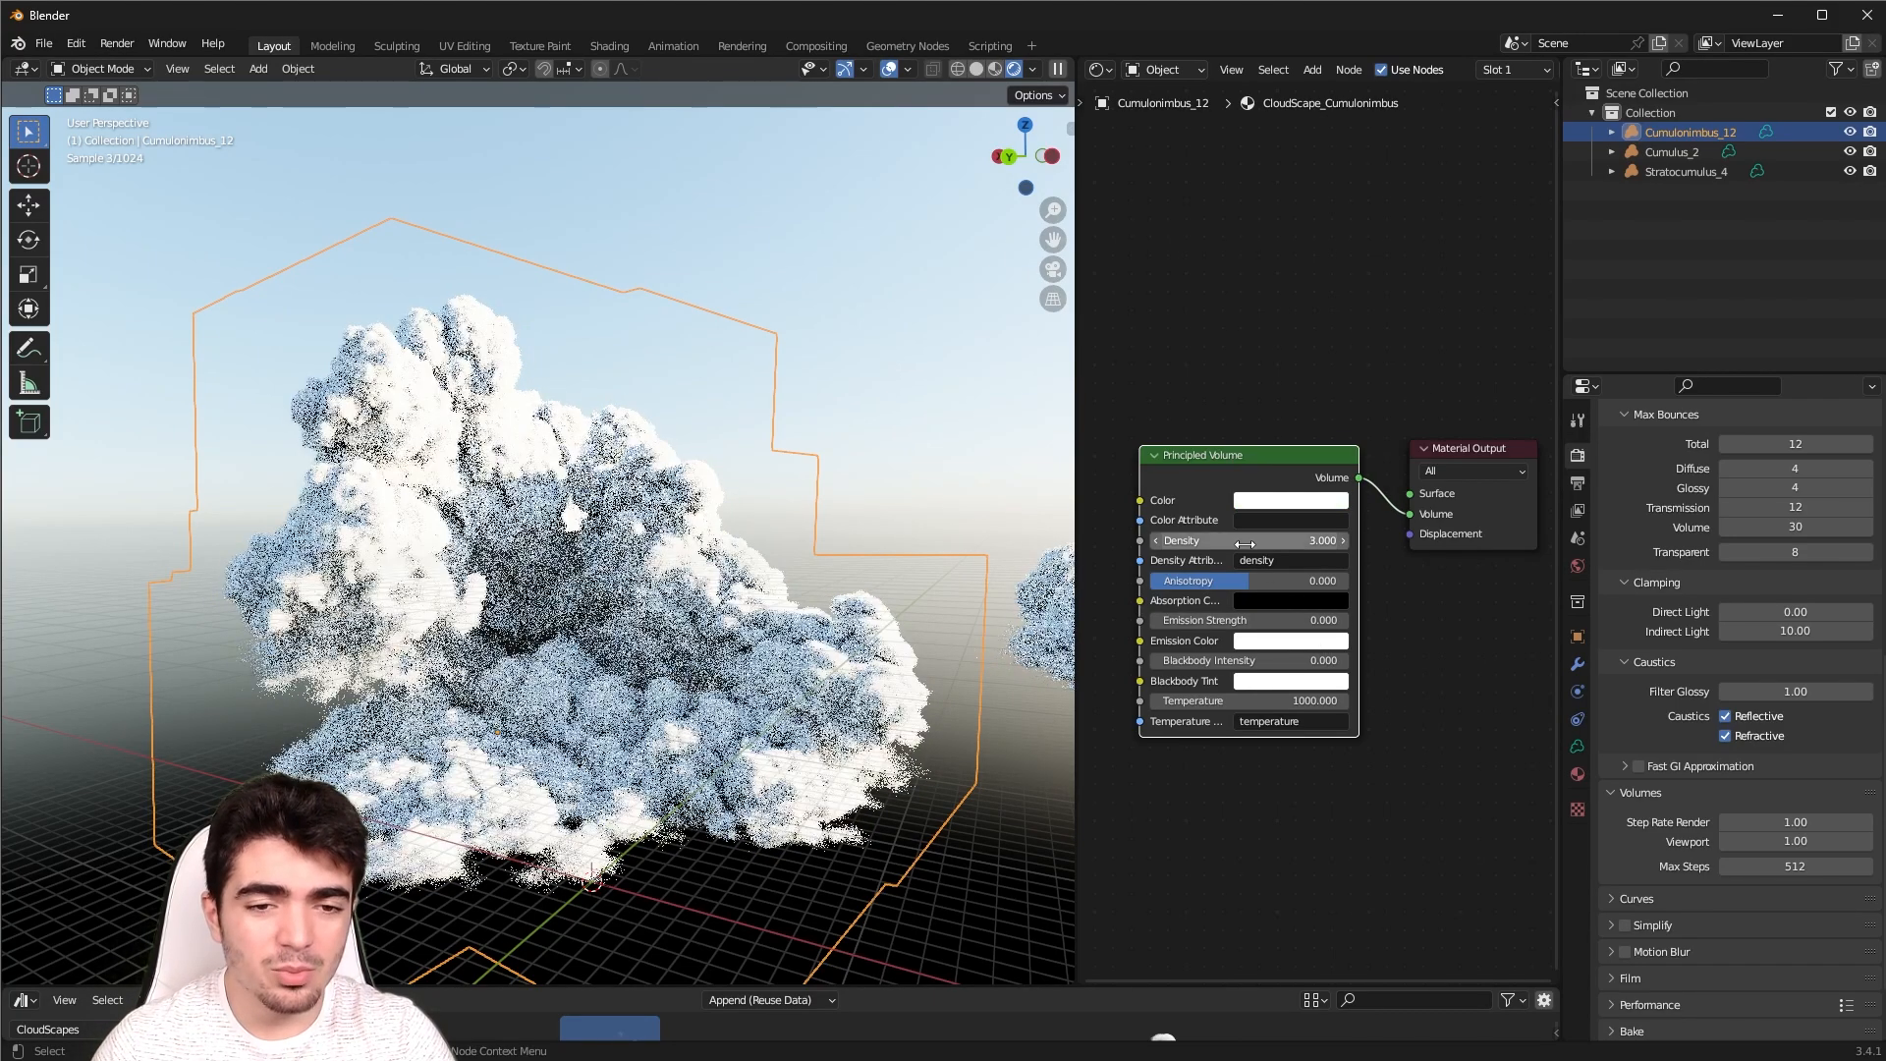
Set the cumulonimbus Principled Volume density to 0.5 and check the cloud's look
left_click(1246, 541)
type("0.")
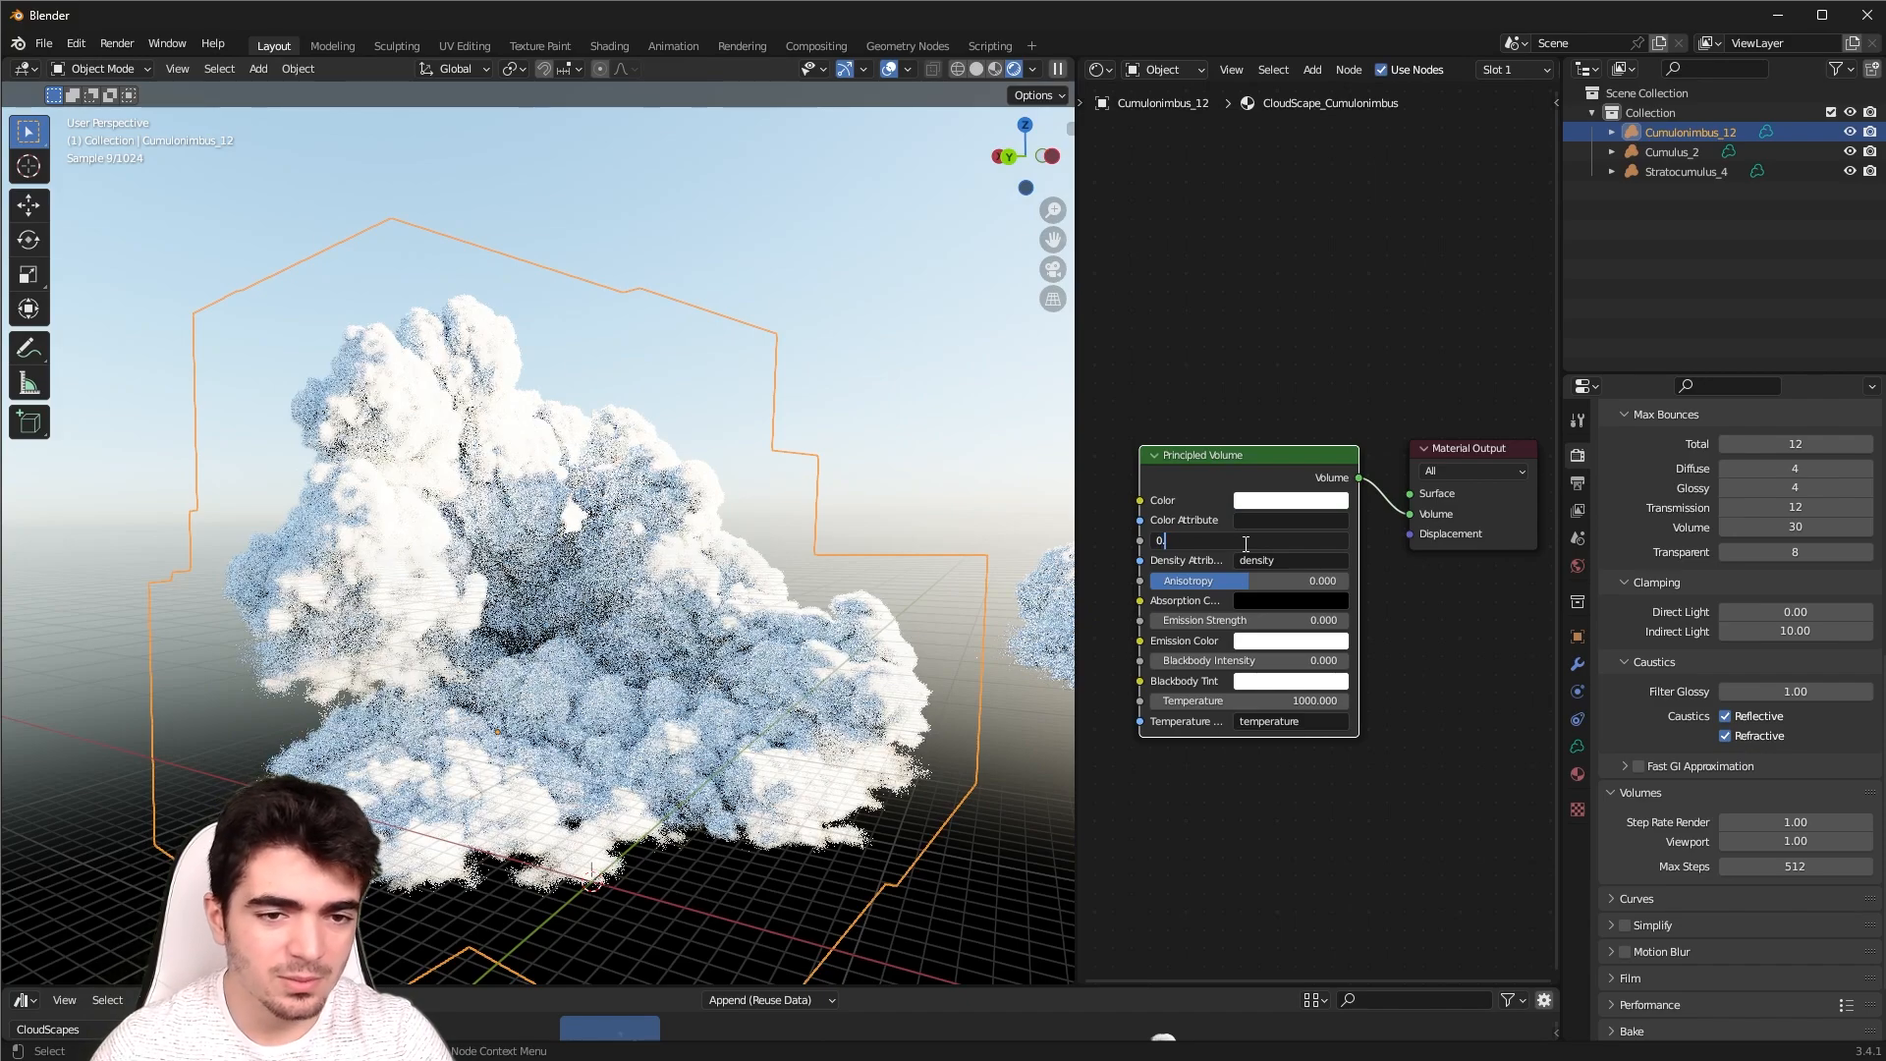
left_click(821, 299)
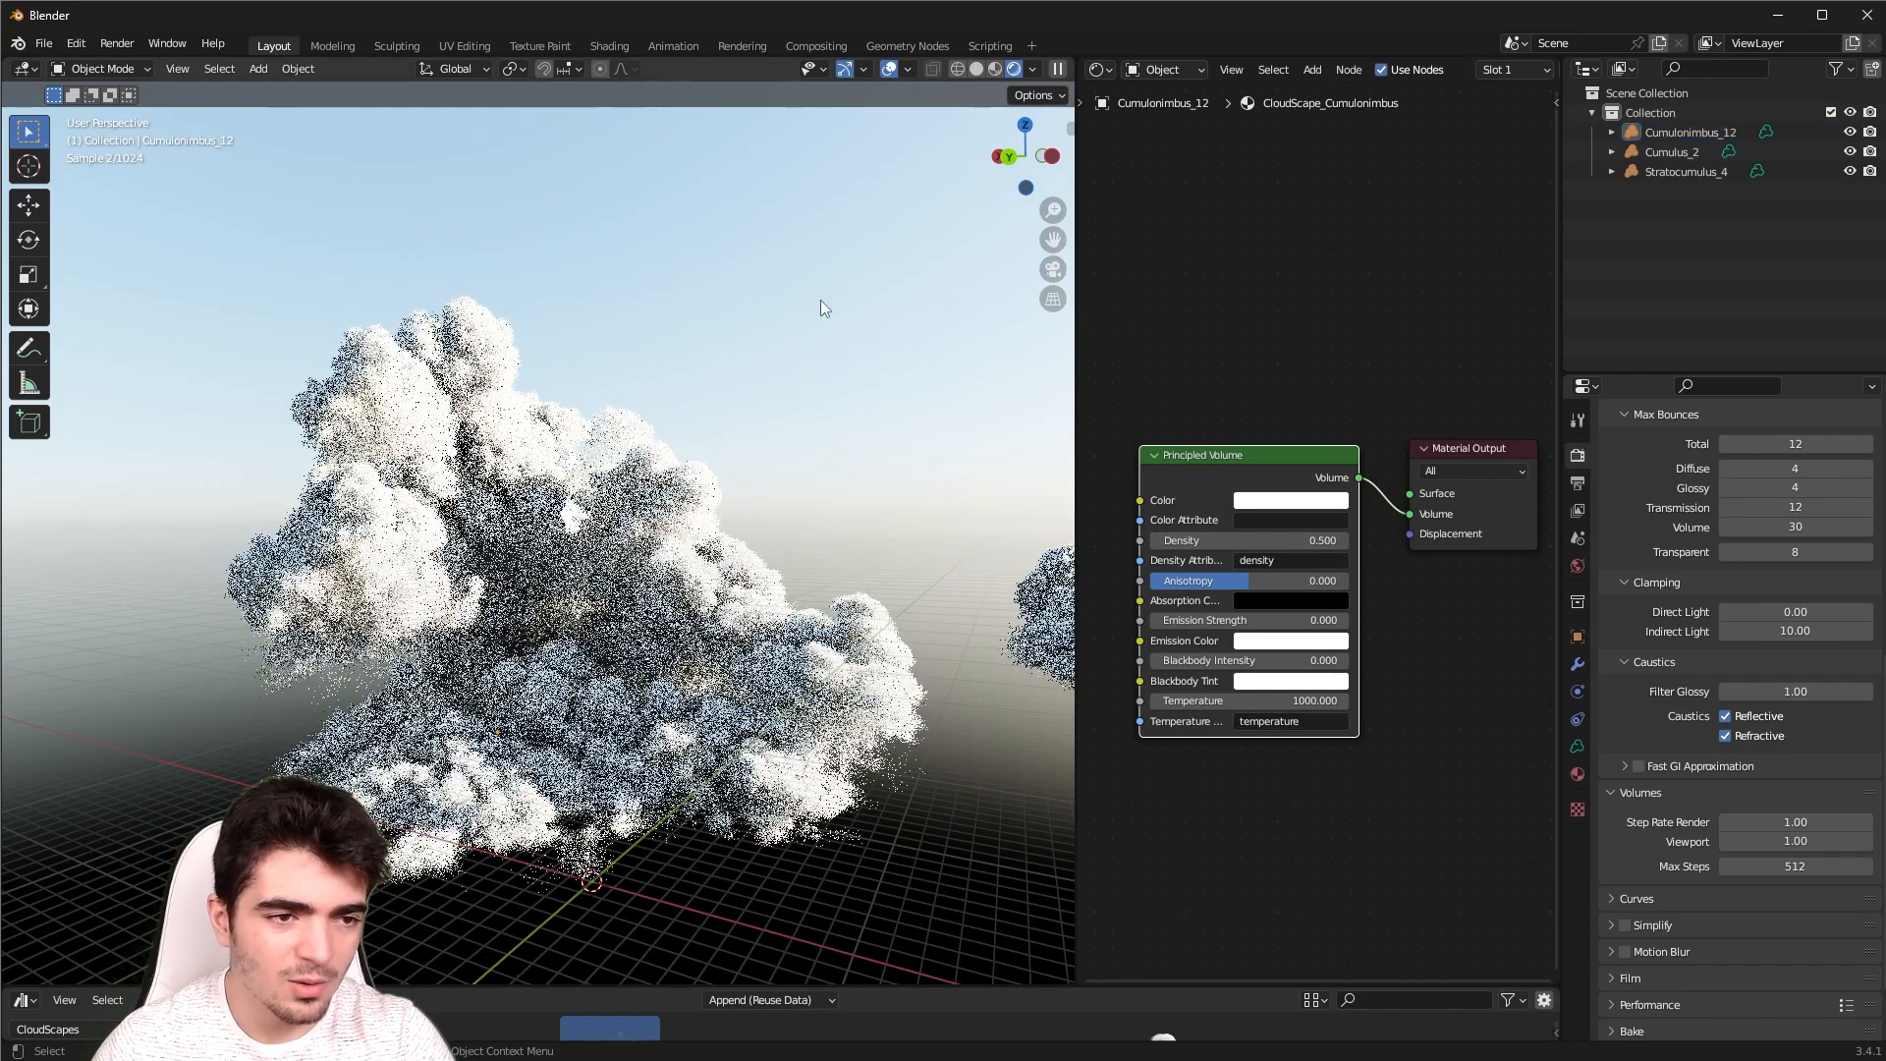
middle_click_drag(742, 716, 689, 715)
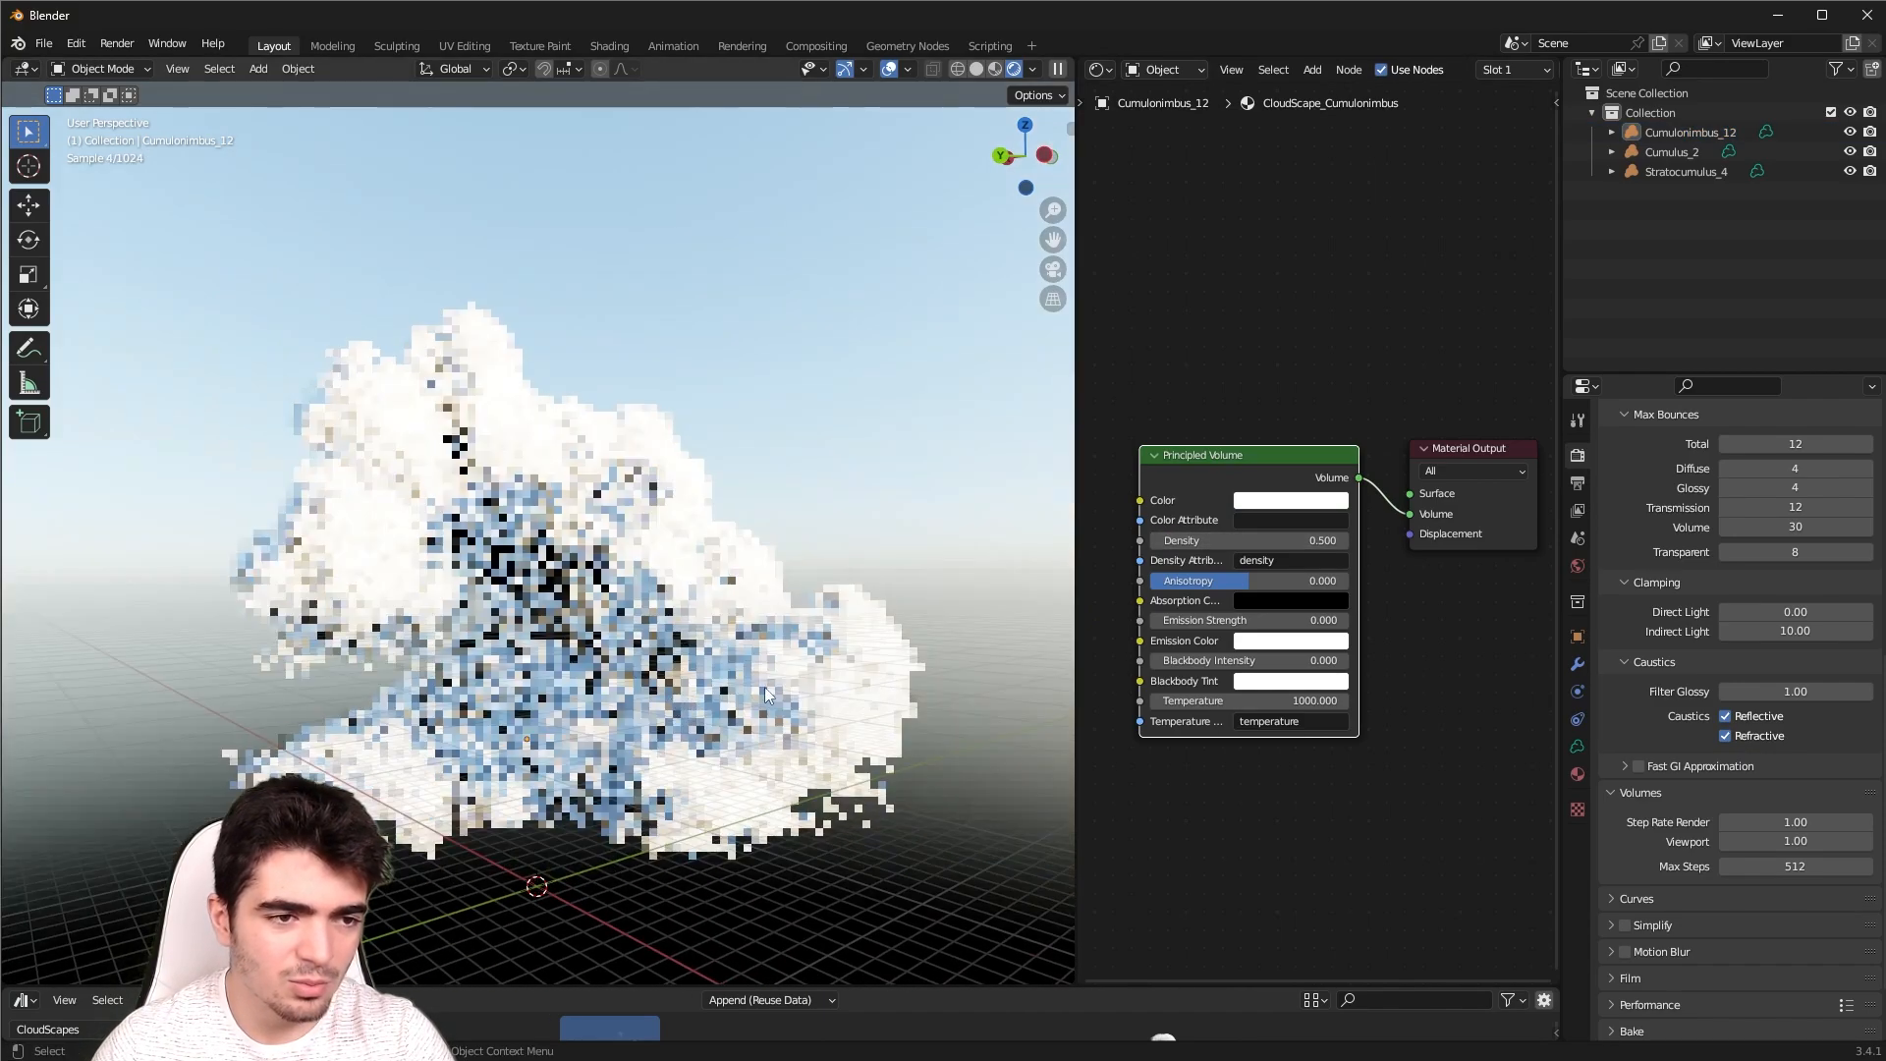
Set the cumulonimbus Principled Volume density to 0.01 and check the cloud from another angle
left_click(1286, 547)
type("0.1")
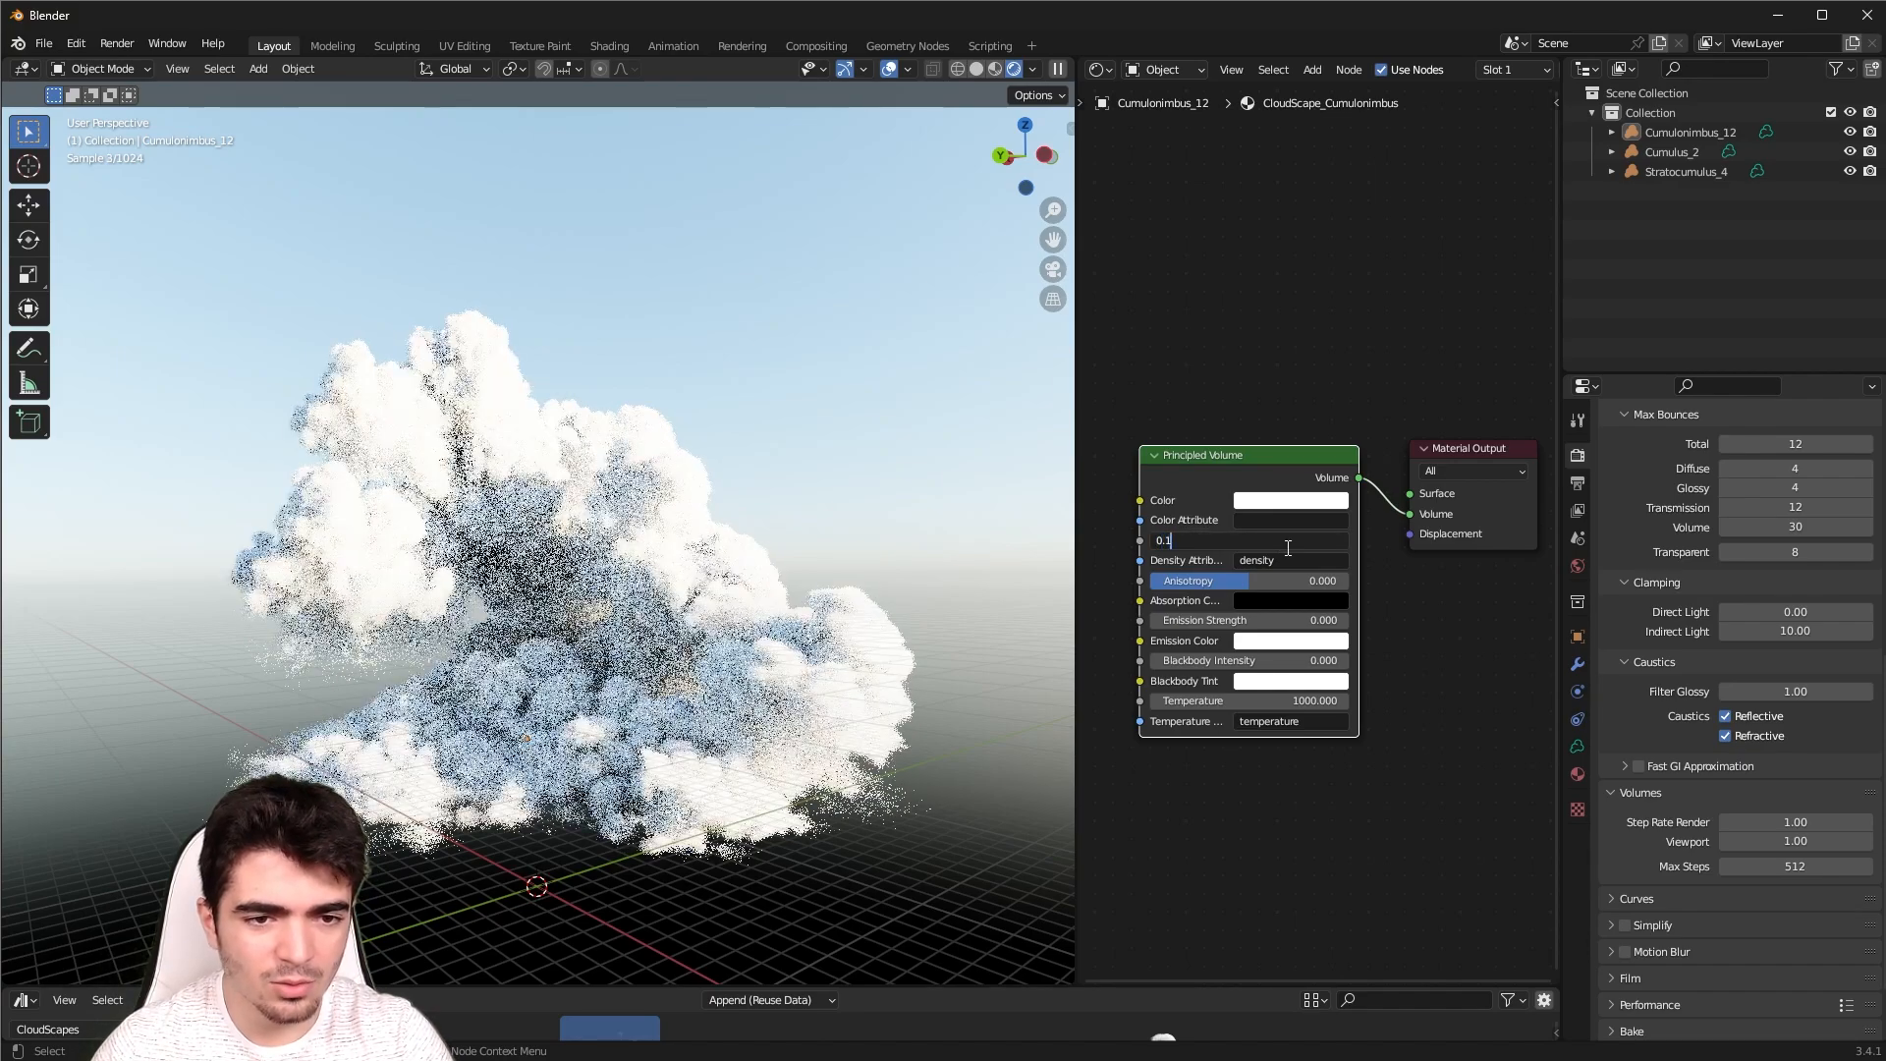
key("BackSpace")
key("Return")
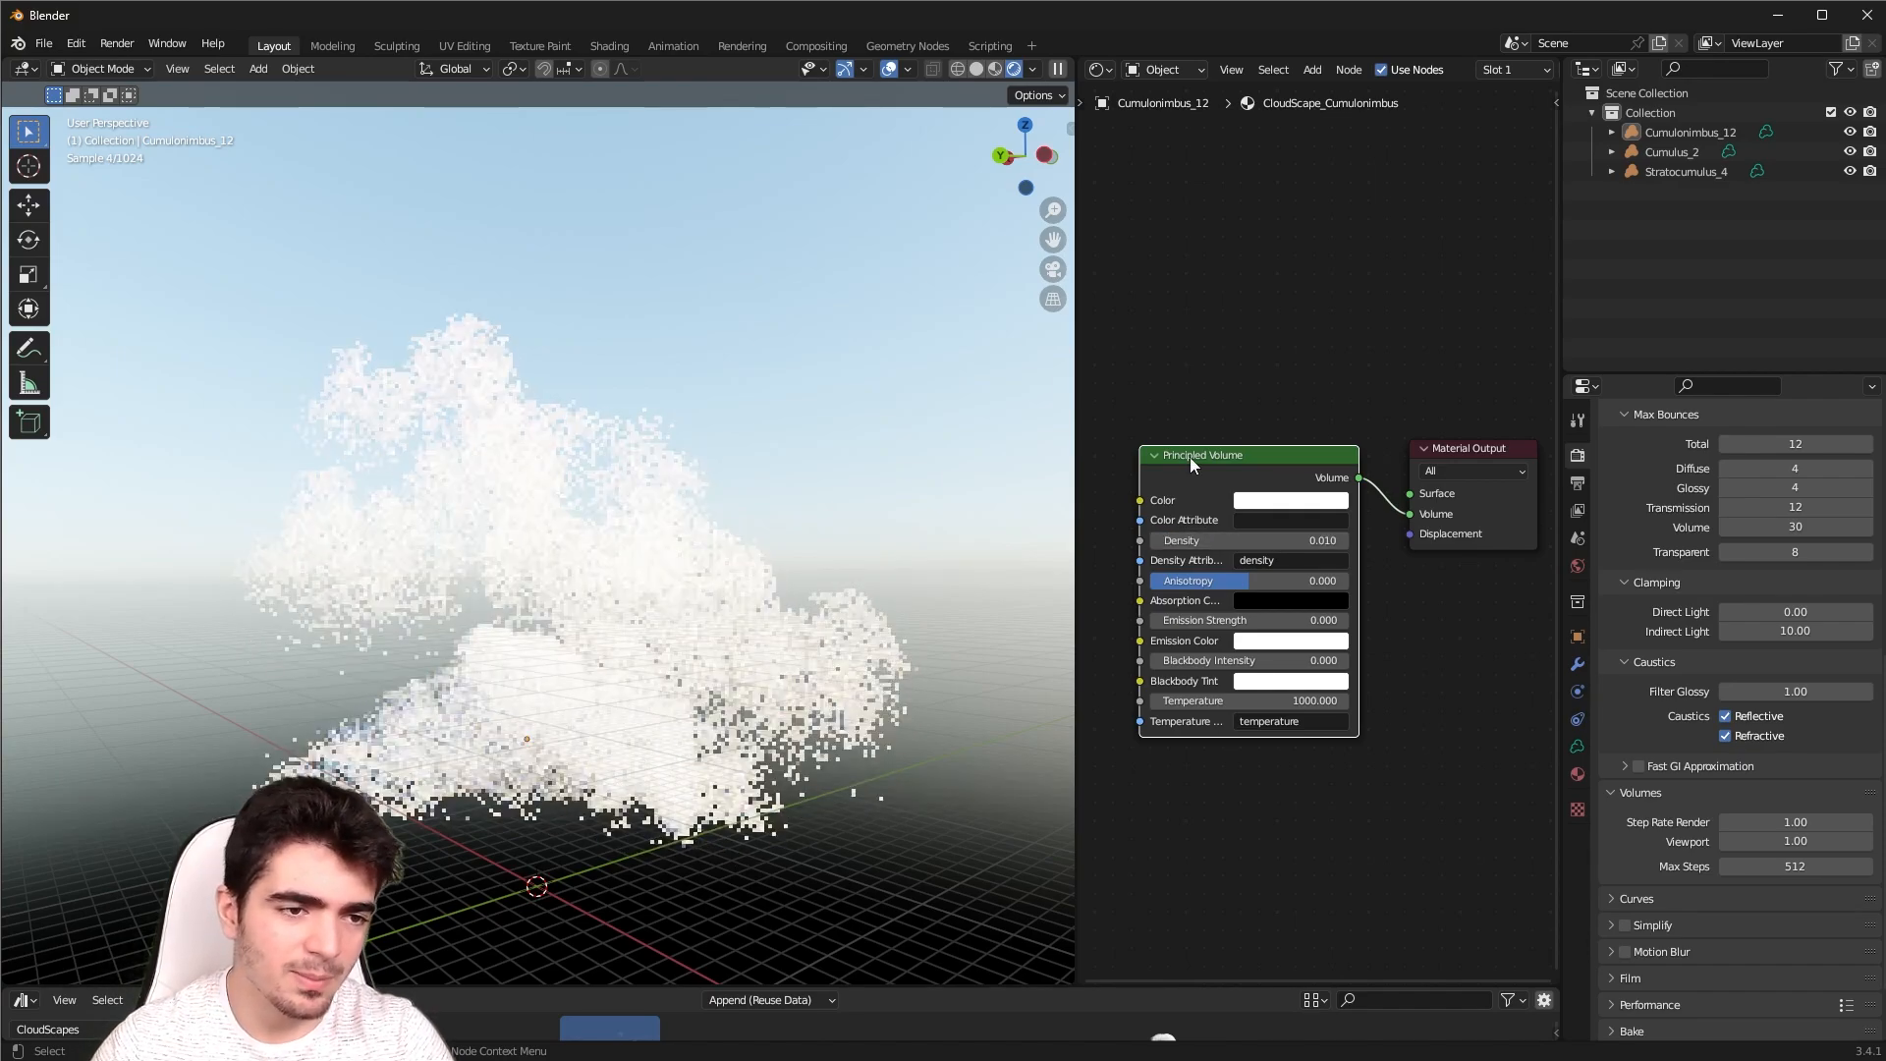
left_click(694, 333)
middle_click_drag(565, 678, 586, 729)
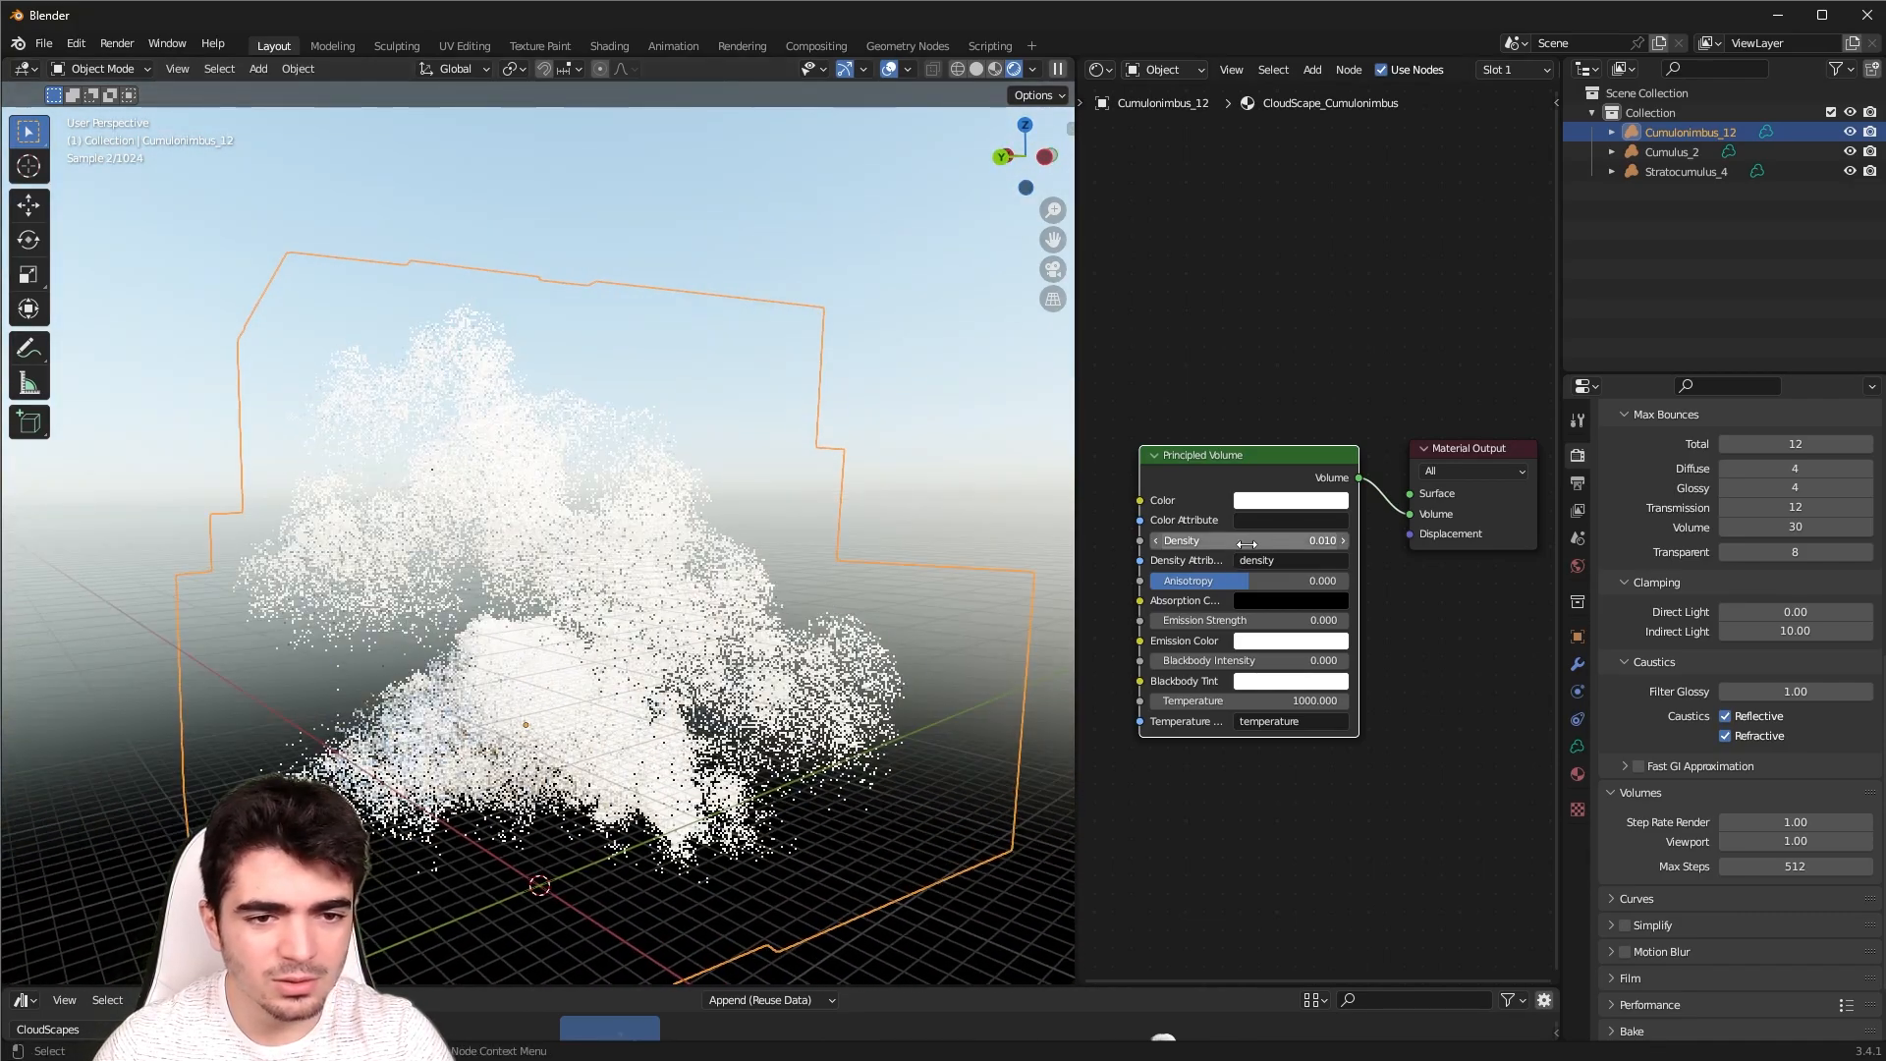
Set the cumulonimbus Principled Volume density to 10 and inspect the denser cloud
left_click(1259, 539)
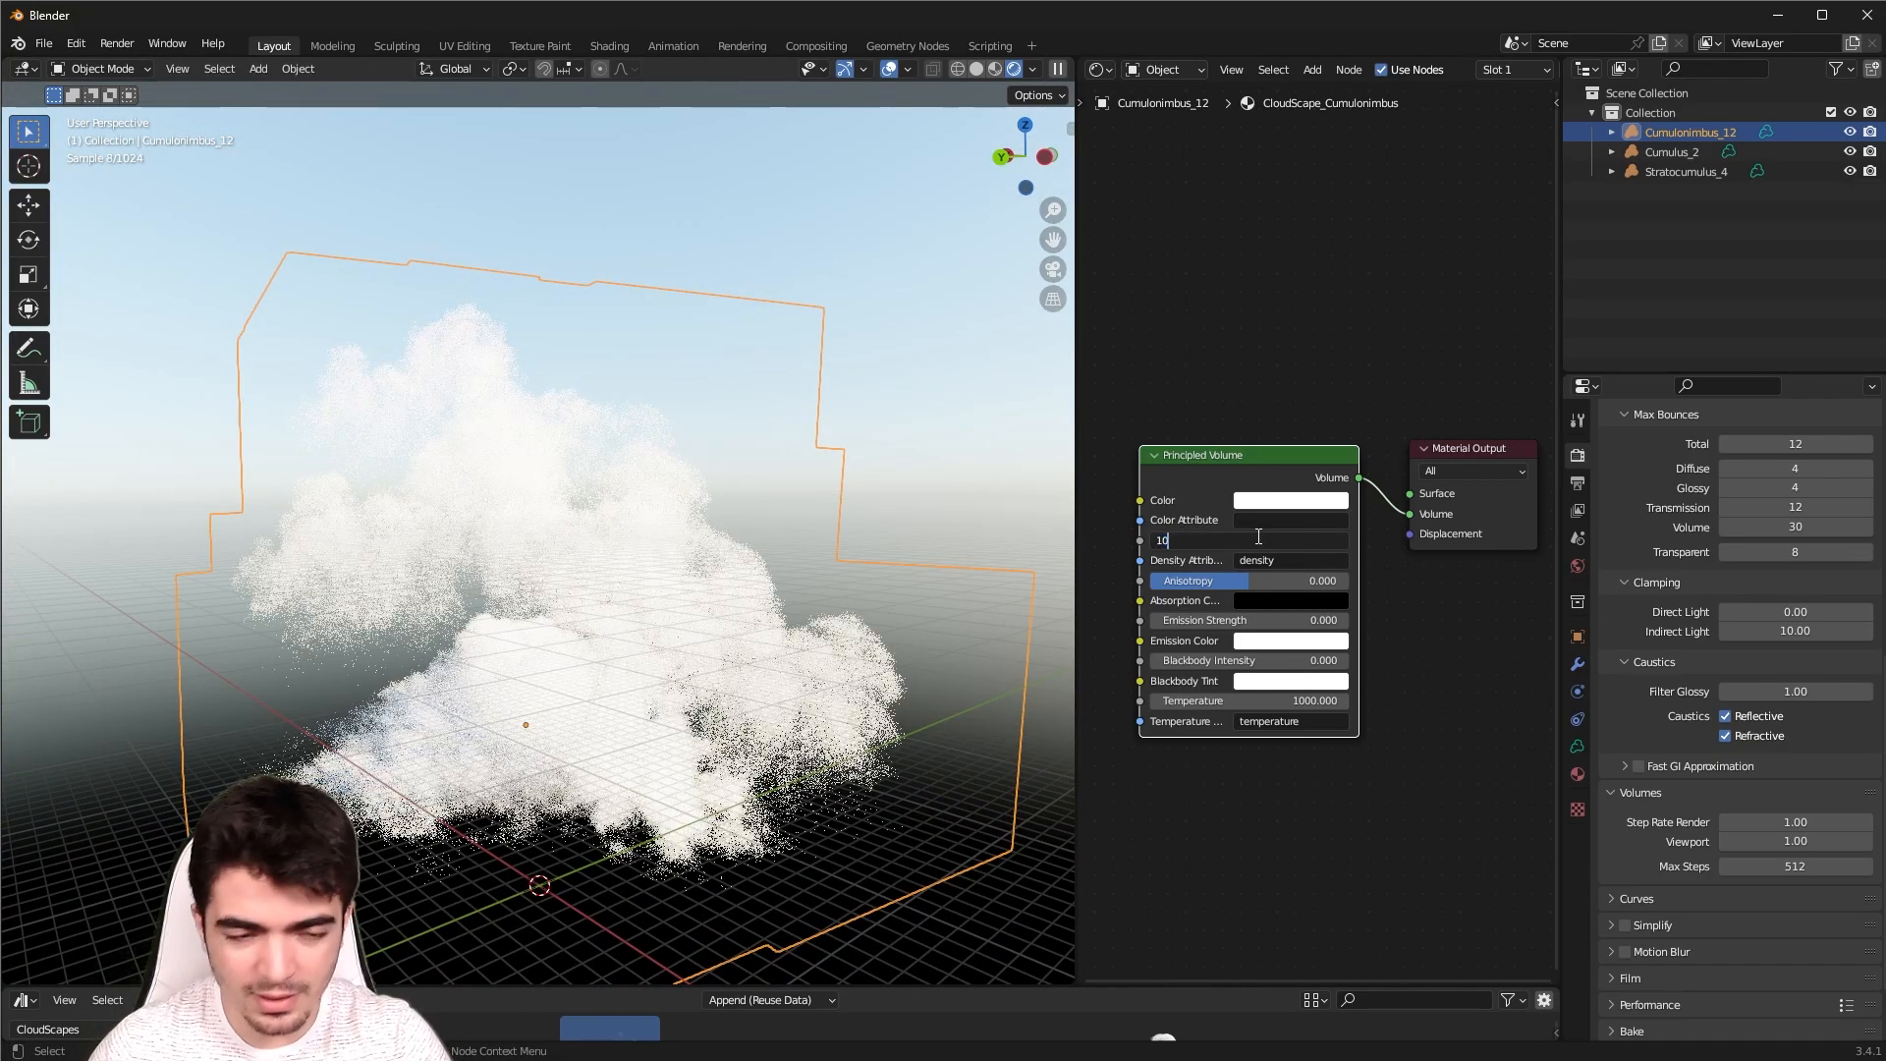
type("10")
key("Return")
middle_click_drag(457, 714, 427, 715)
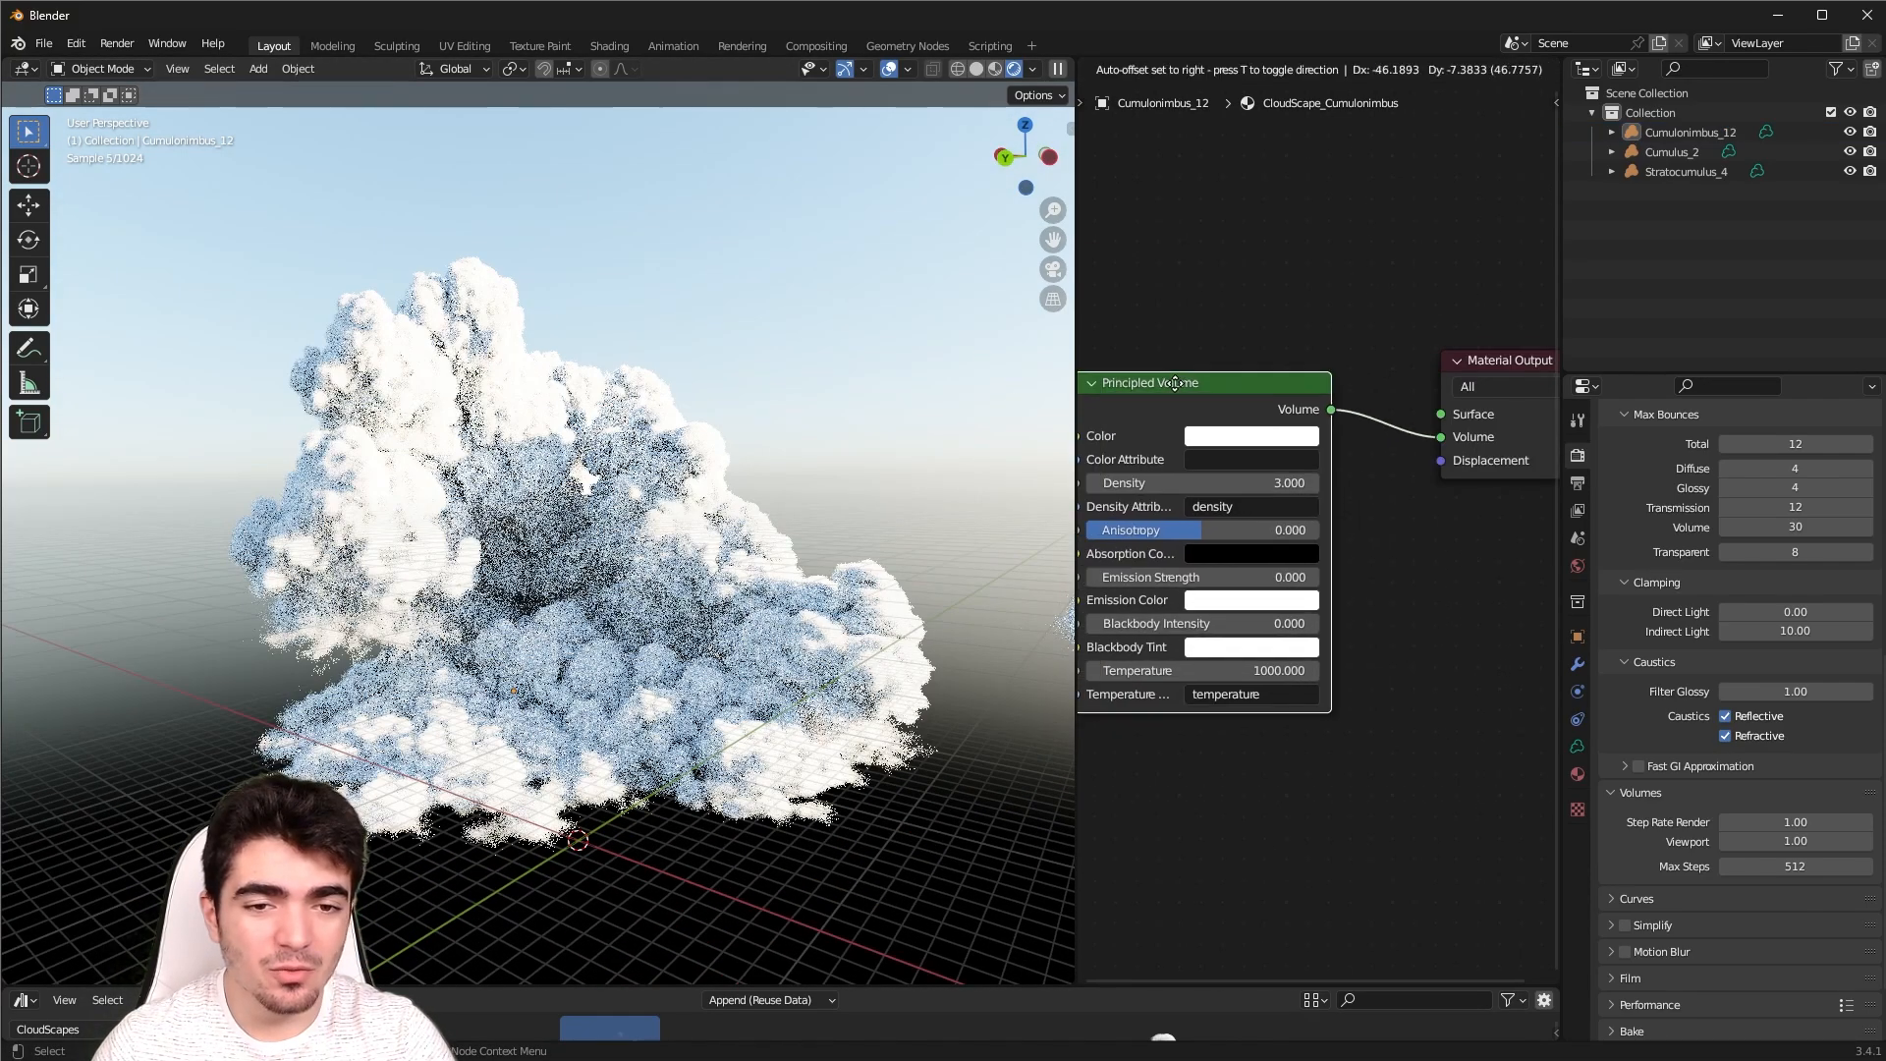
Move the Principled Volume node closer to the Material Output, and join the Shader Editor area back into the 3D viewport
left_click_drag(1175, 384, 1278, 411)
right_click(1078, 194)
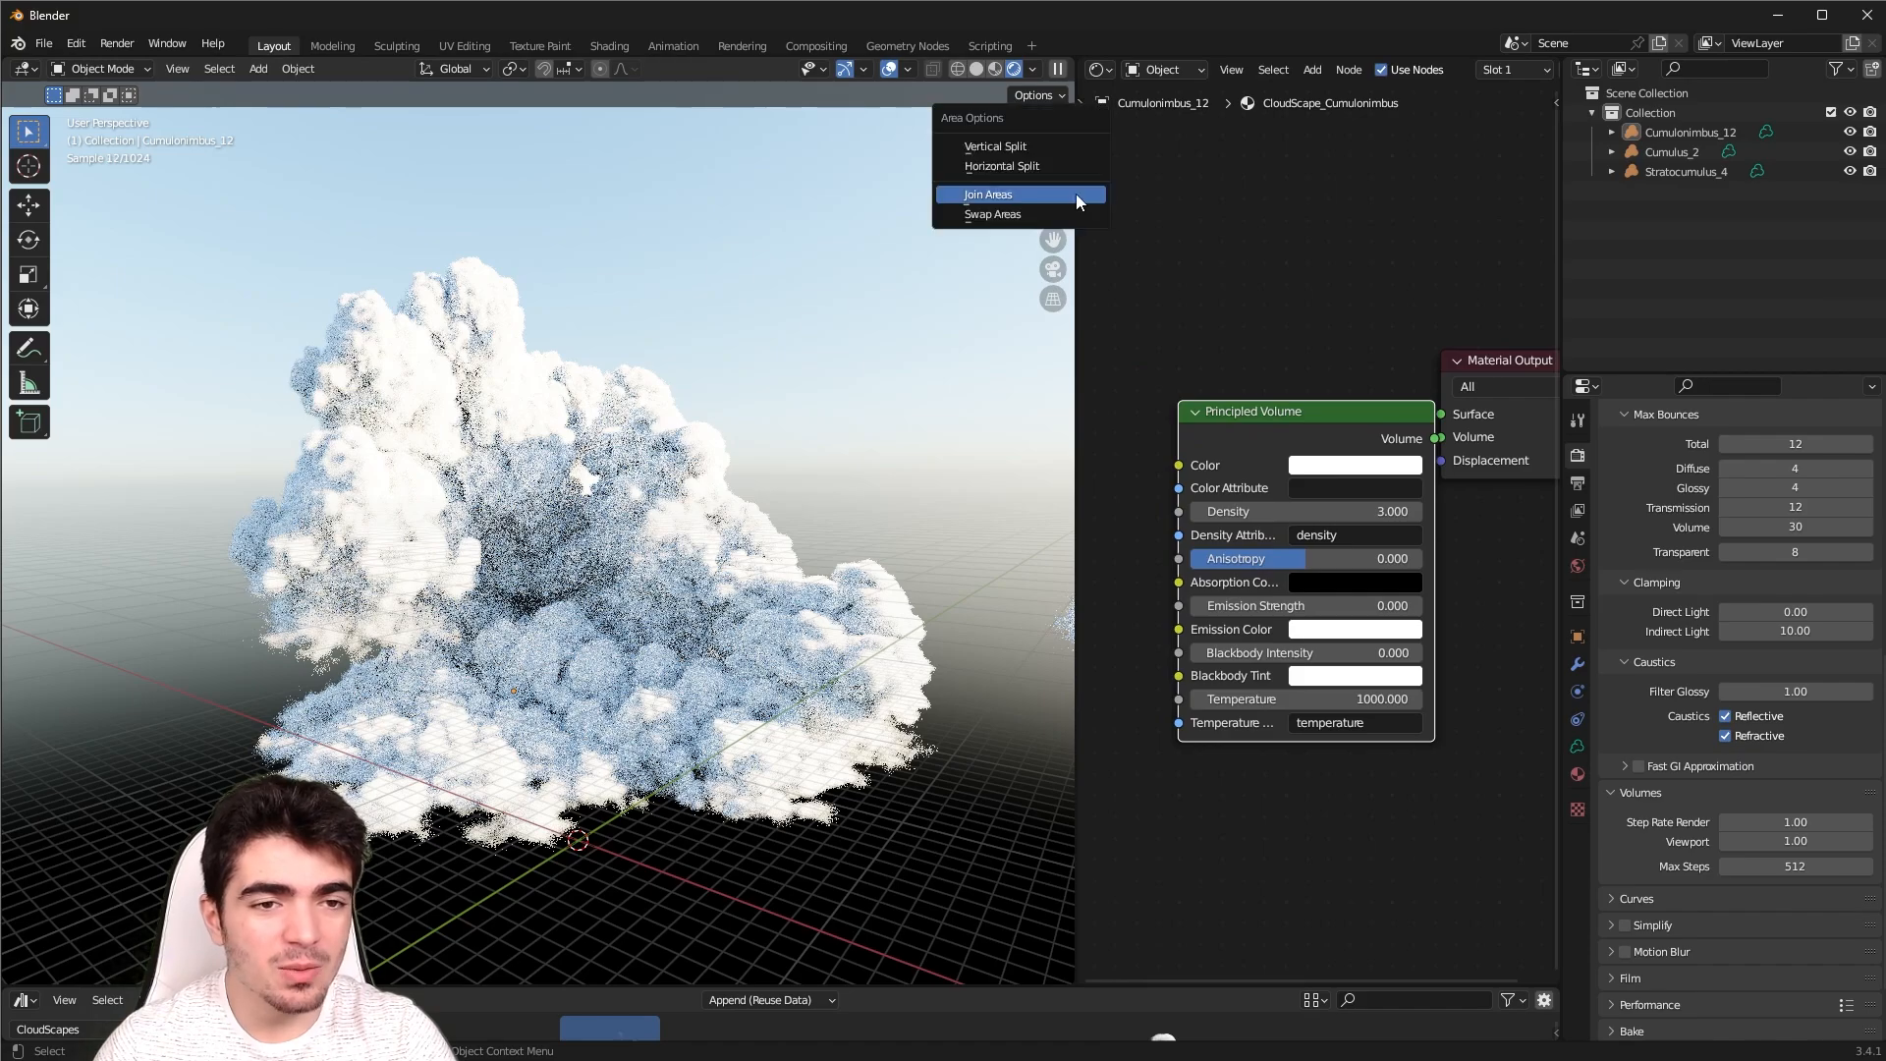
left_click(1053, 198)
left_click(1411, 256)
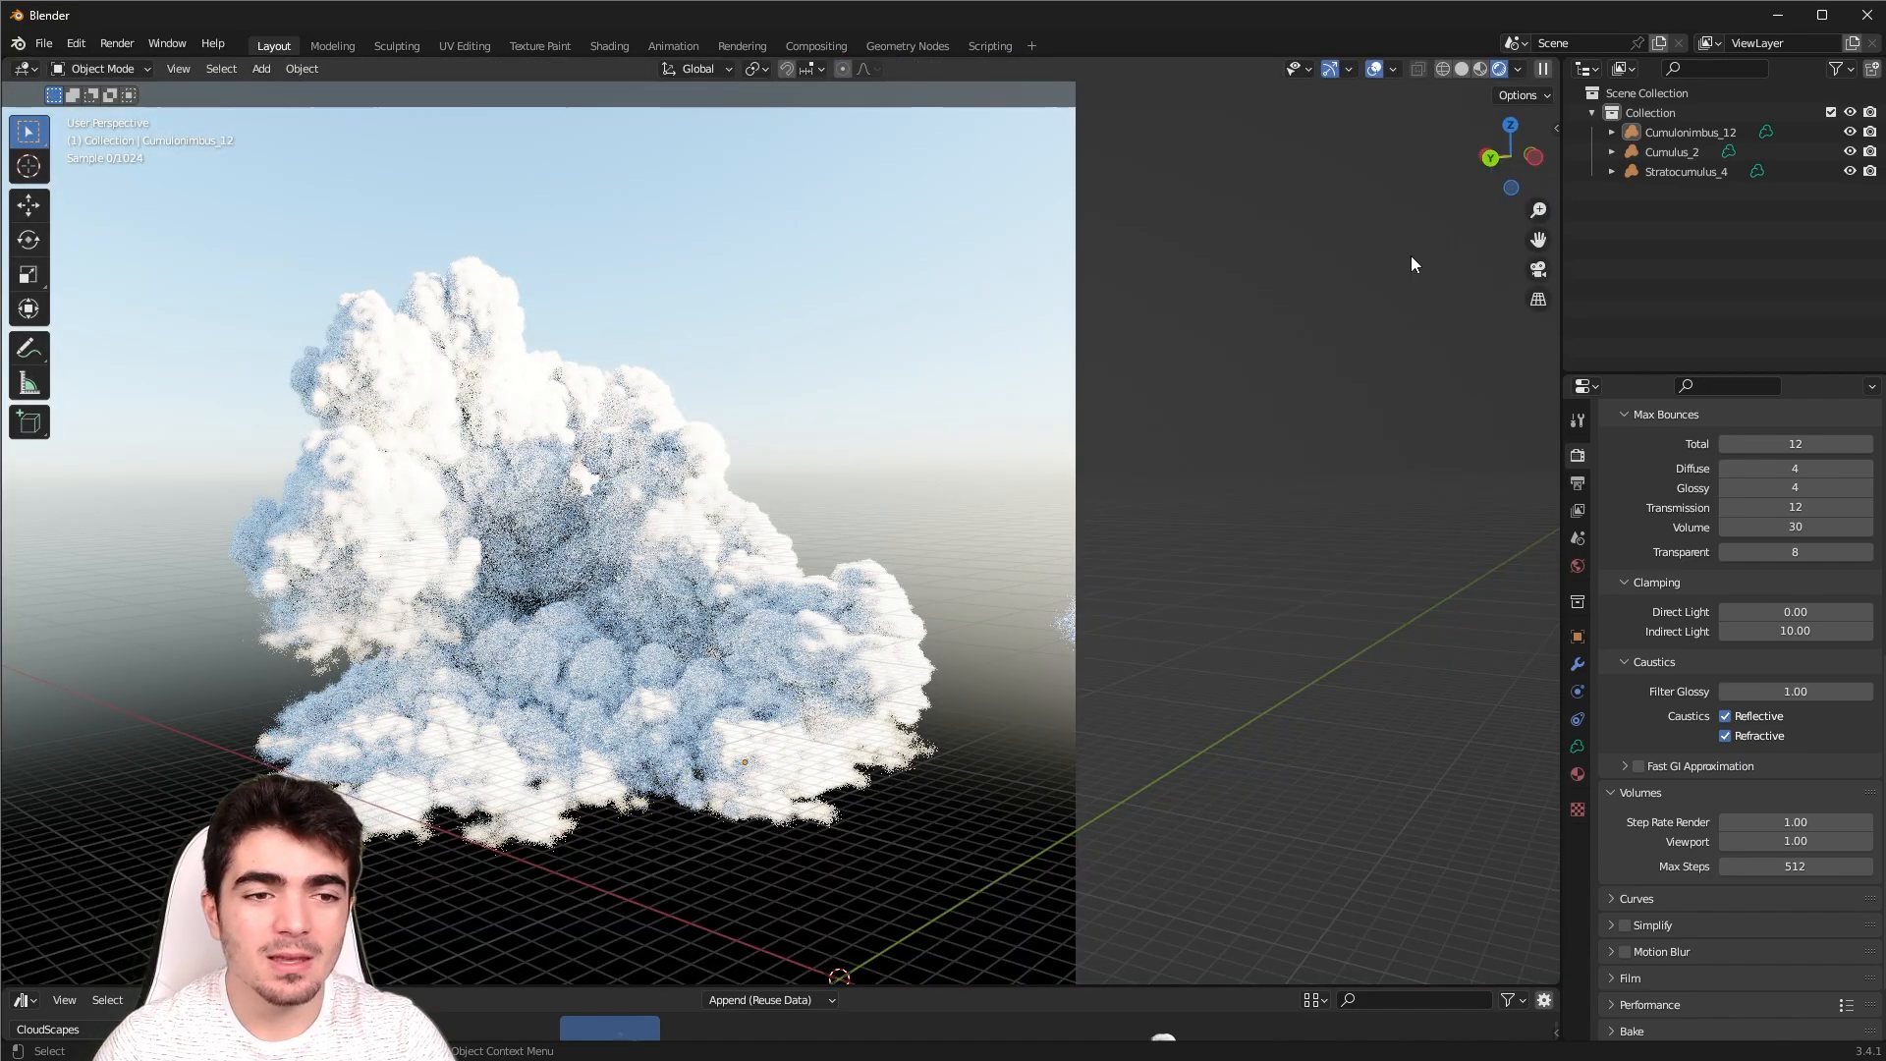
Delete the Stratocumulus_4 and Cumulonimbus_12 clouds from the scene, keeping only Cumulus_2
scroll(811, 483, "down", 4)
left_click(811, 482)
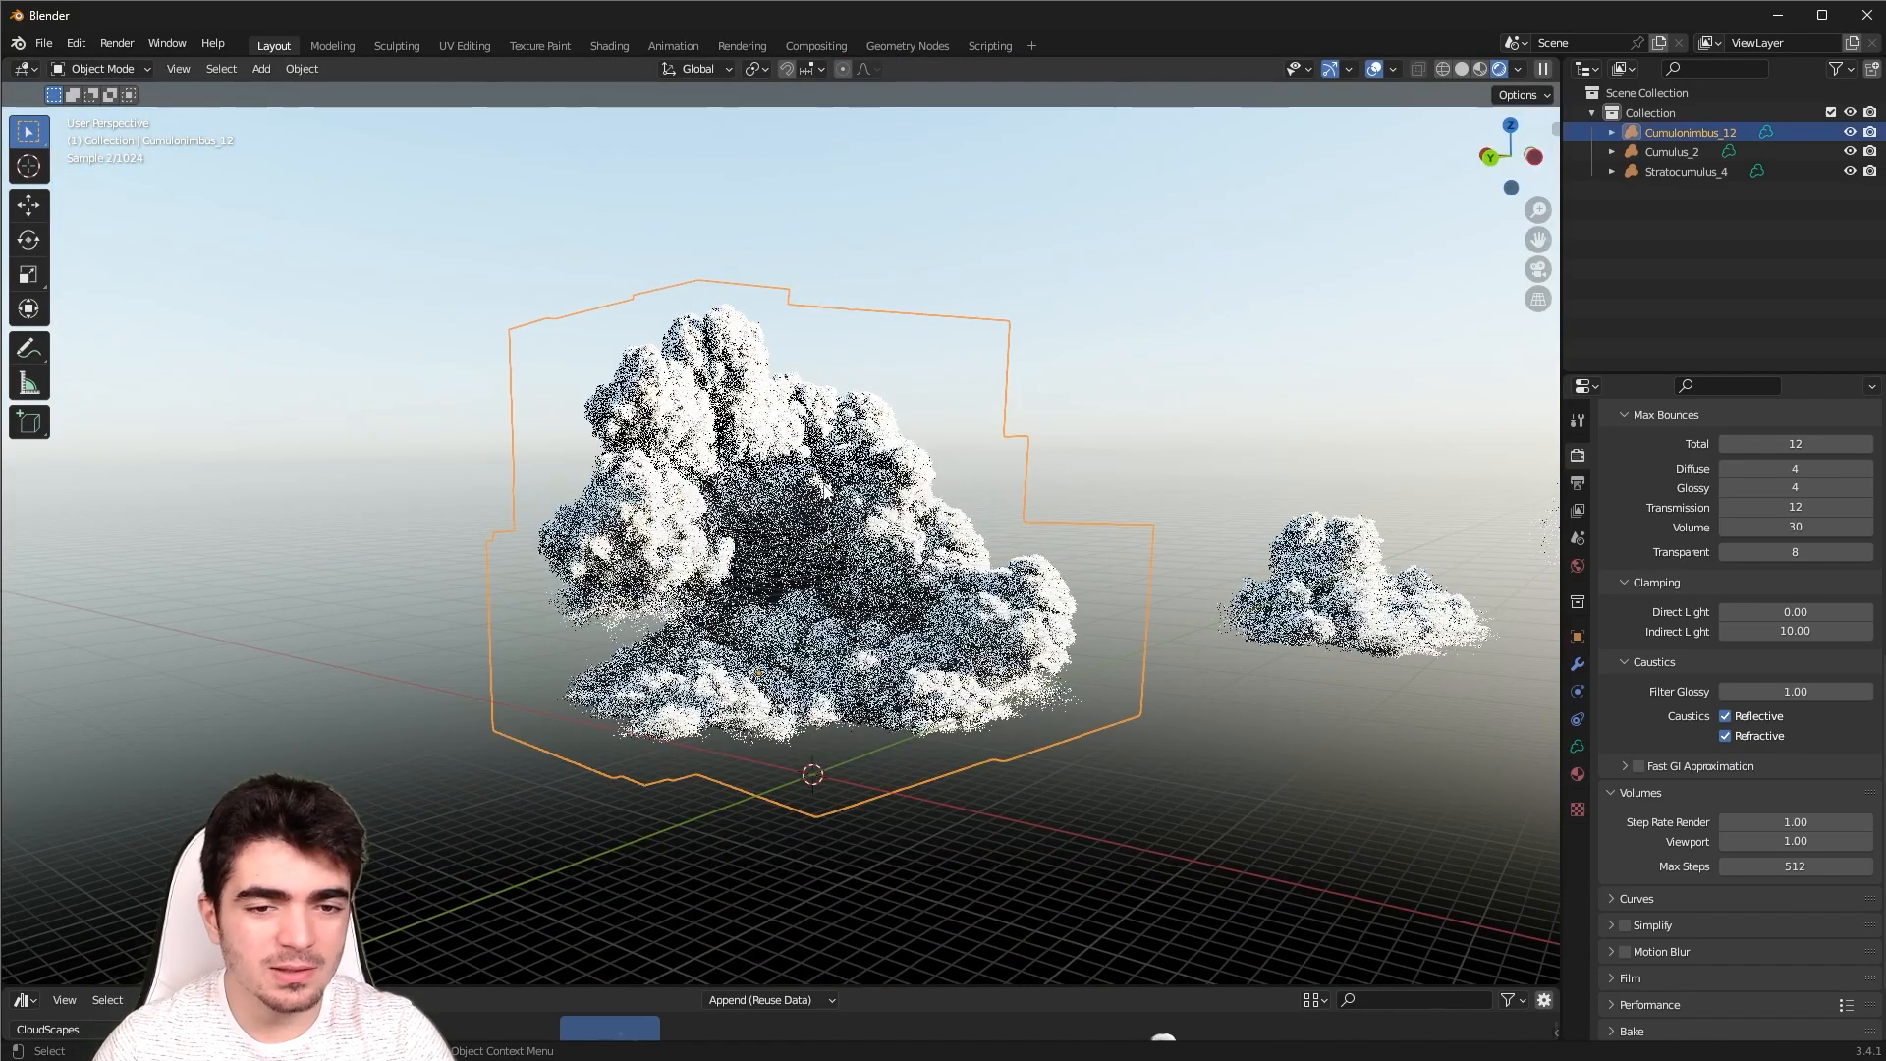
scroll(1277, 581, "down", 2)
middle_click_drag(1277, 581, 895, 618, "shift")
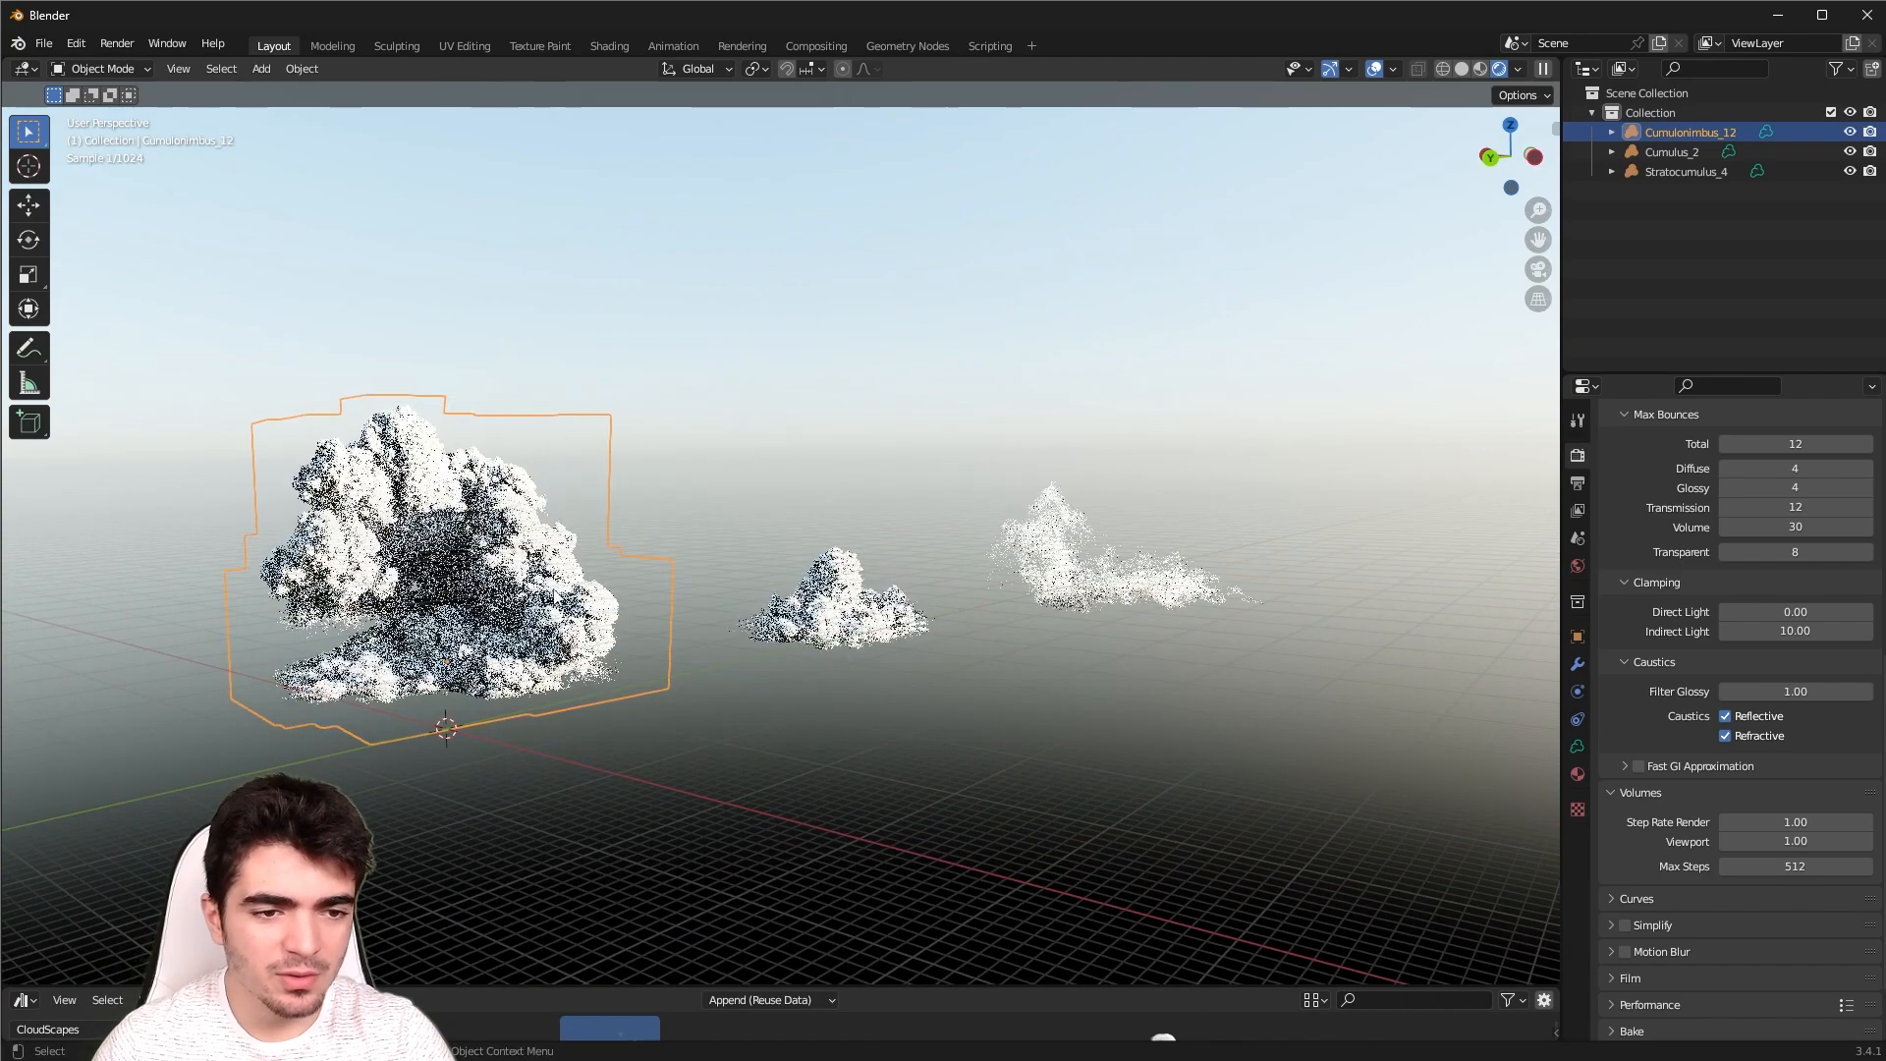
left_click(1079, 546)
key("Delete")
left_click(813, 645)
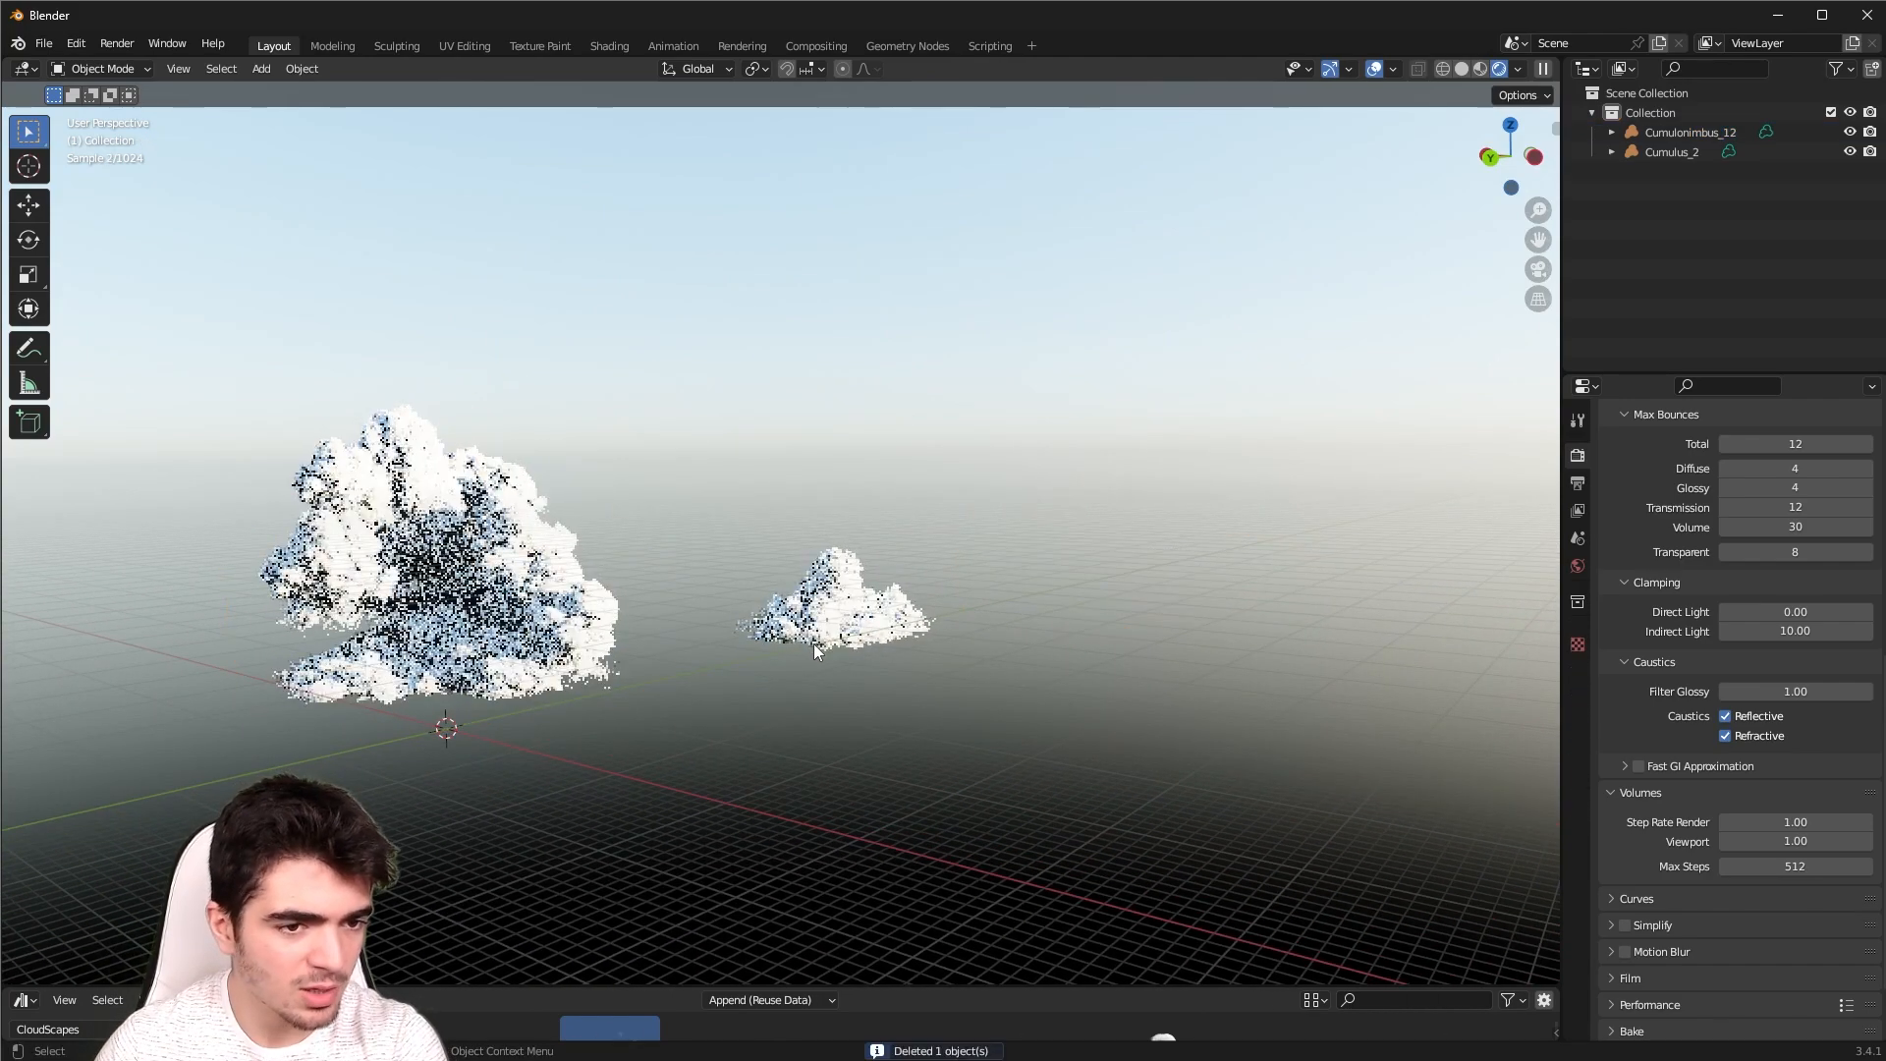
scroll(813, 656, "up", 3)
left_click(442, 570)
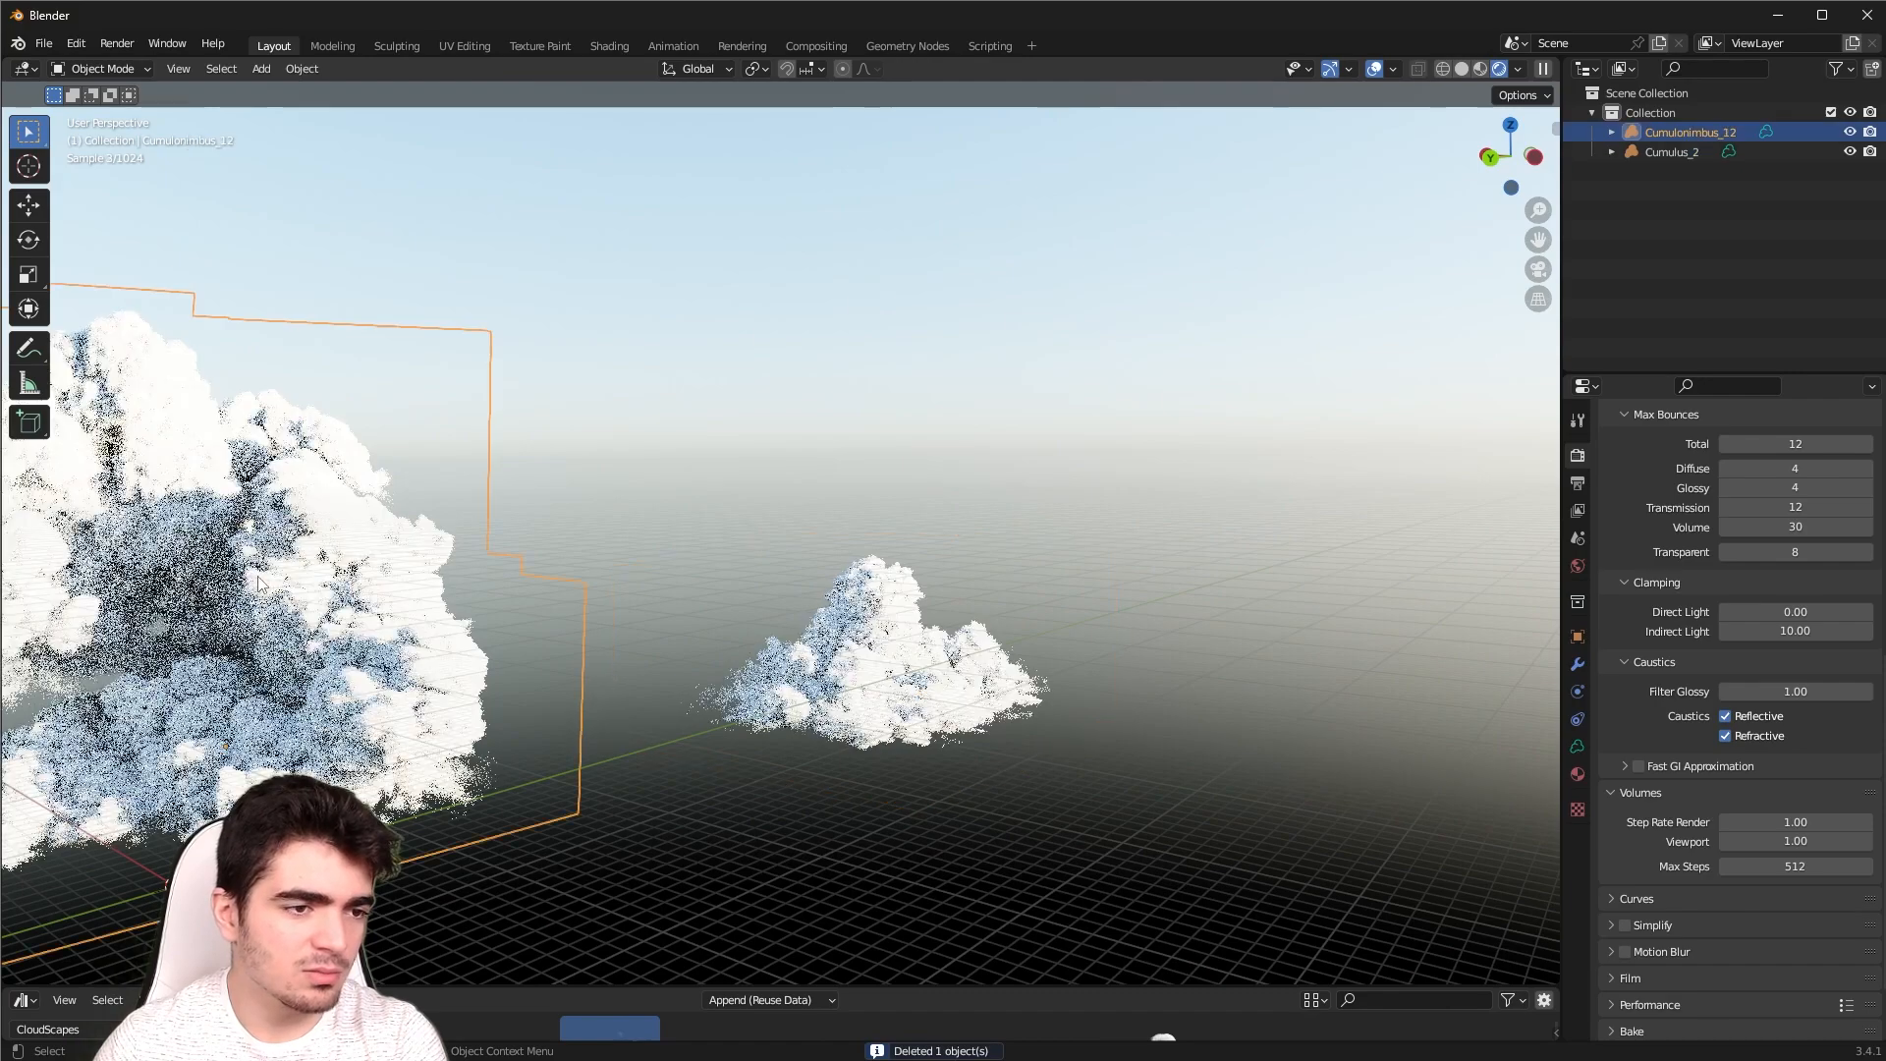
key("Delete")
Add a Volume Displace modifier with a new texture to the Cumulus_2 cloud
left_click(889, 639)
scroll(902, 644, "up", 3)
scroll(900, 650, "up", 2)
middle_click_drag(901, 651, 953, 672)
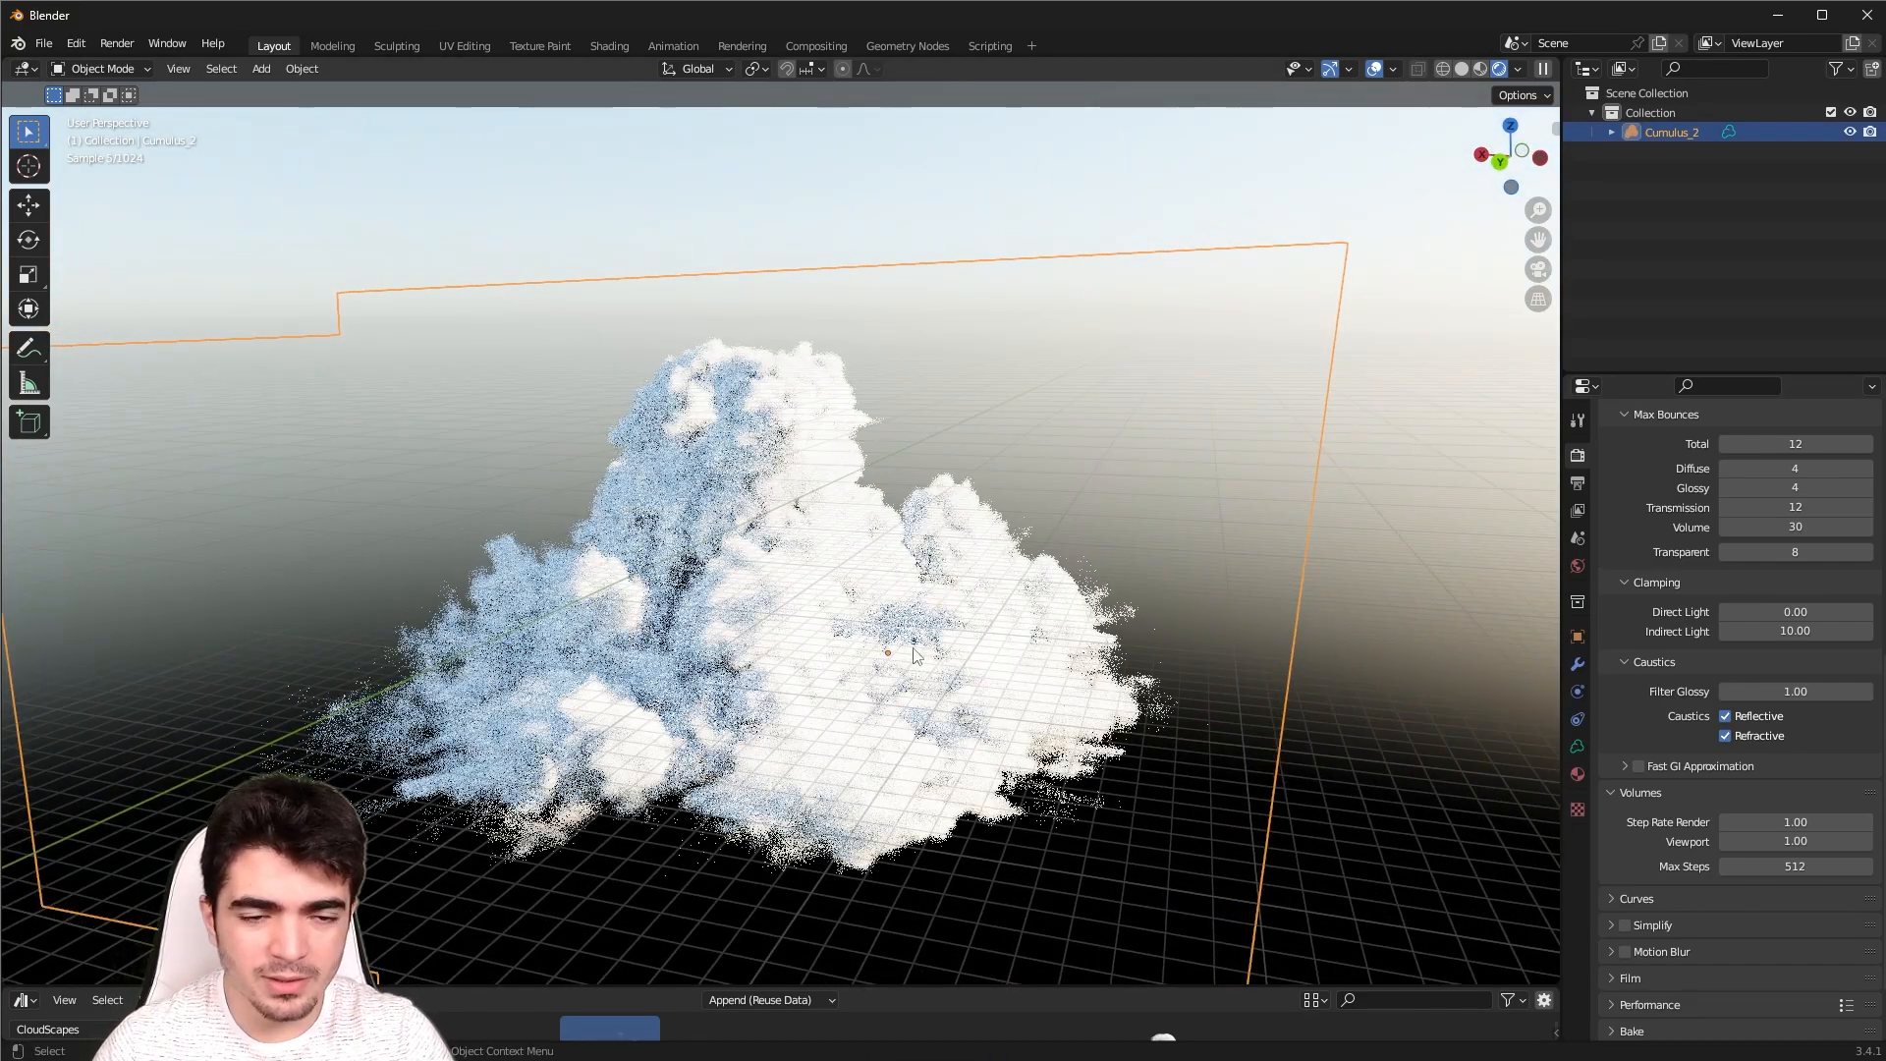
left_click(1578, 664)
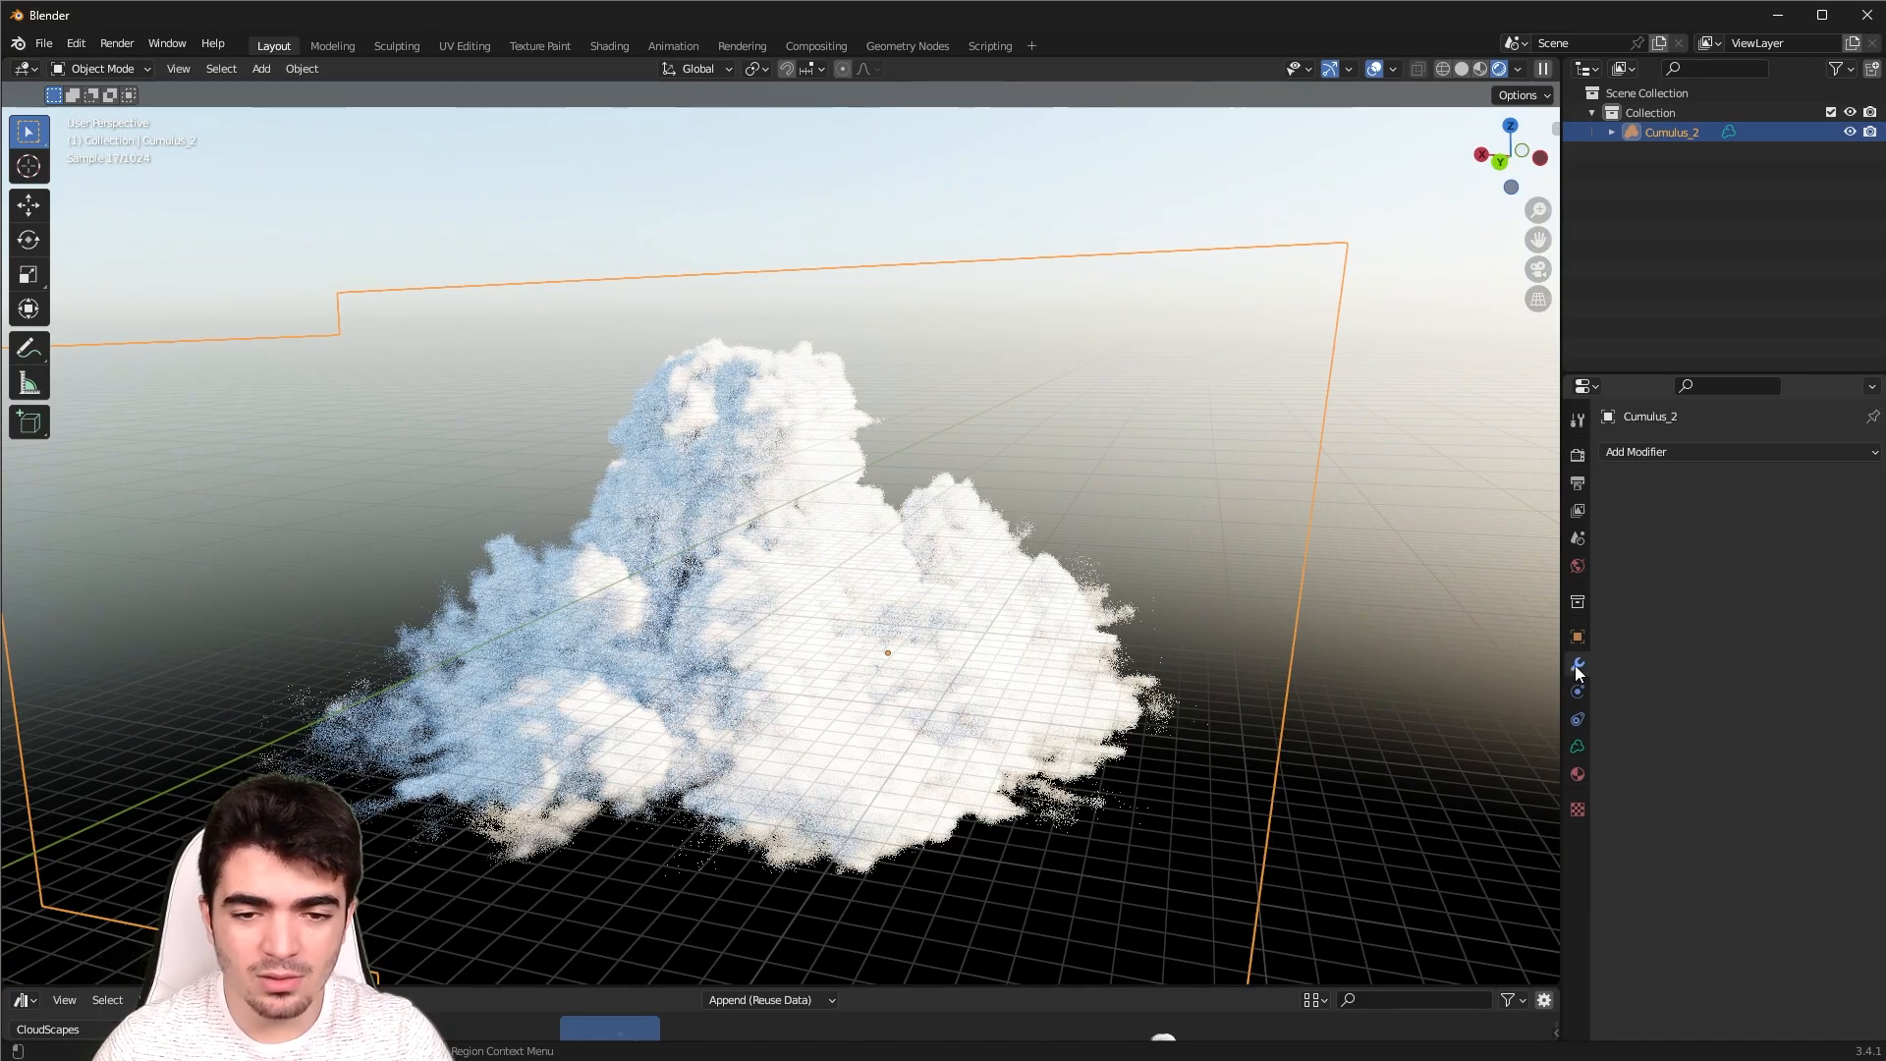
left_click(1673, 451)
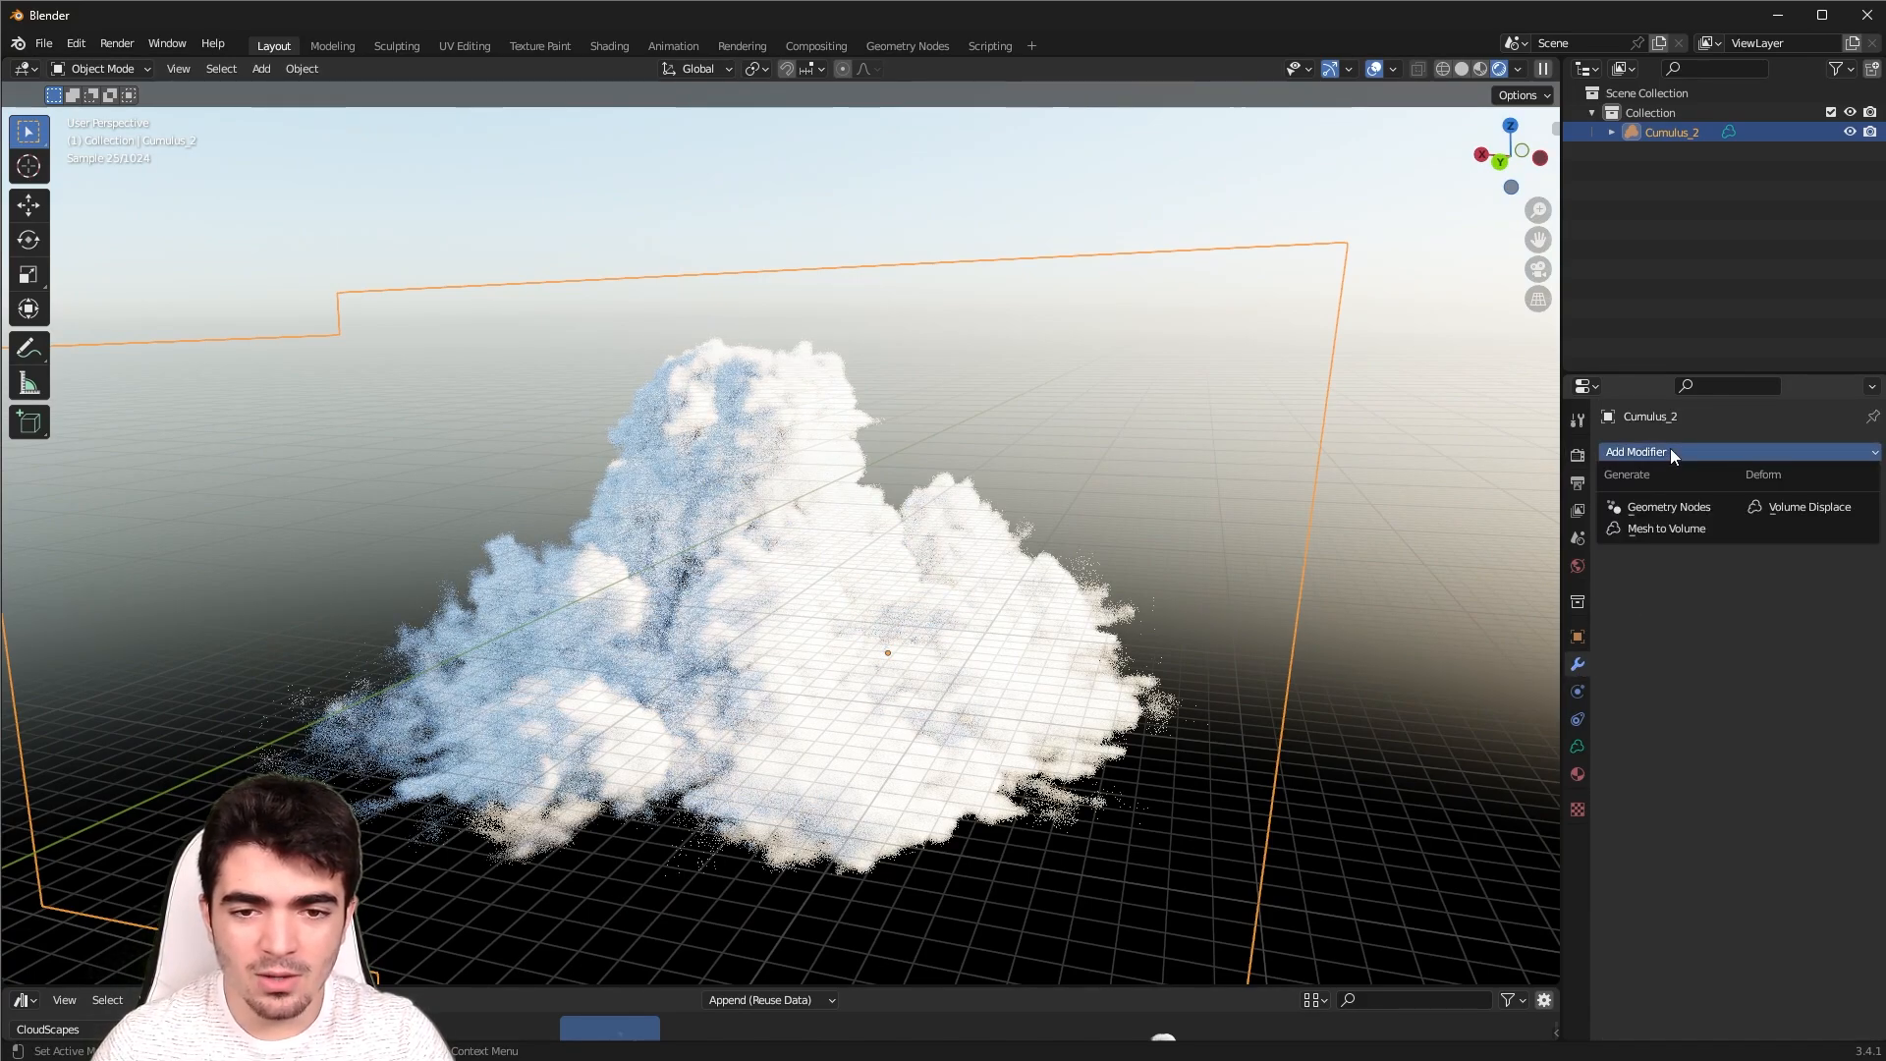
left_click(1784, 507)
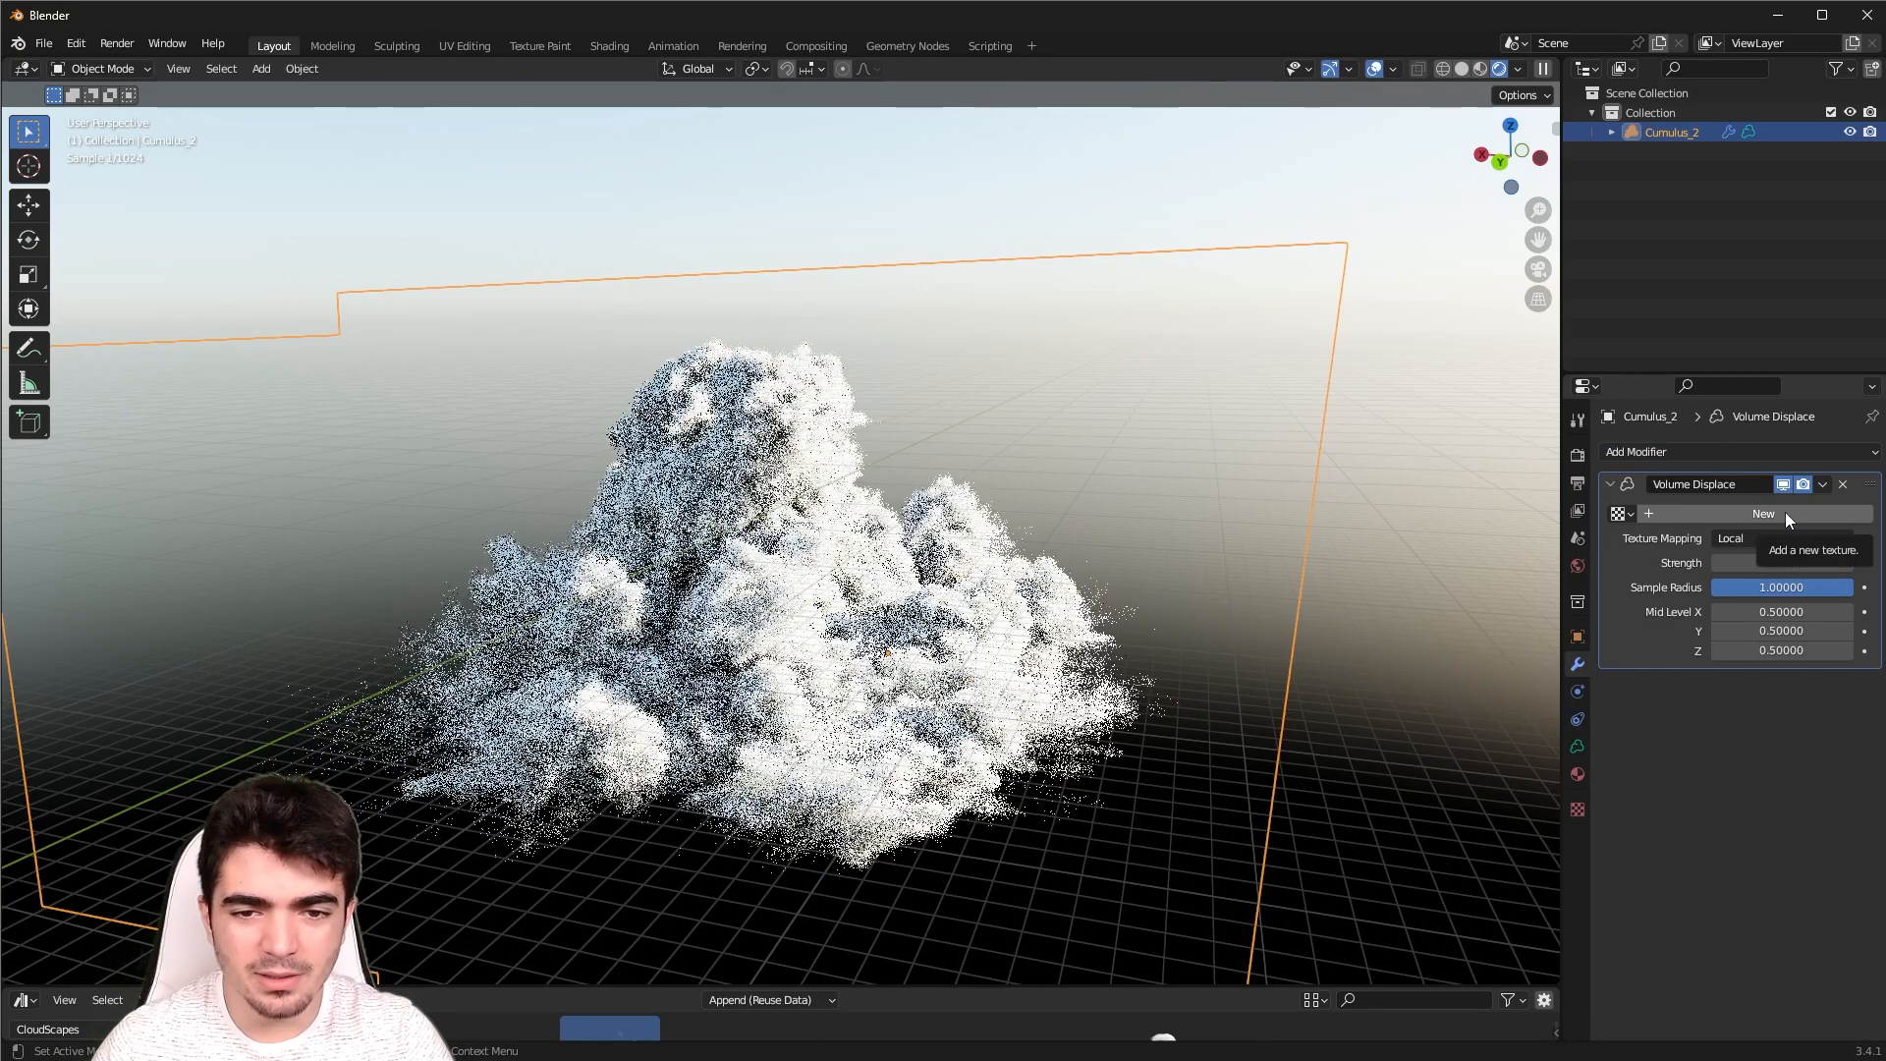
left_click(1765, 513)
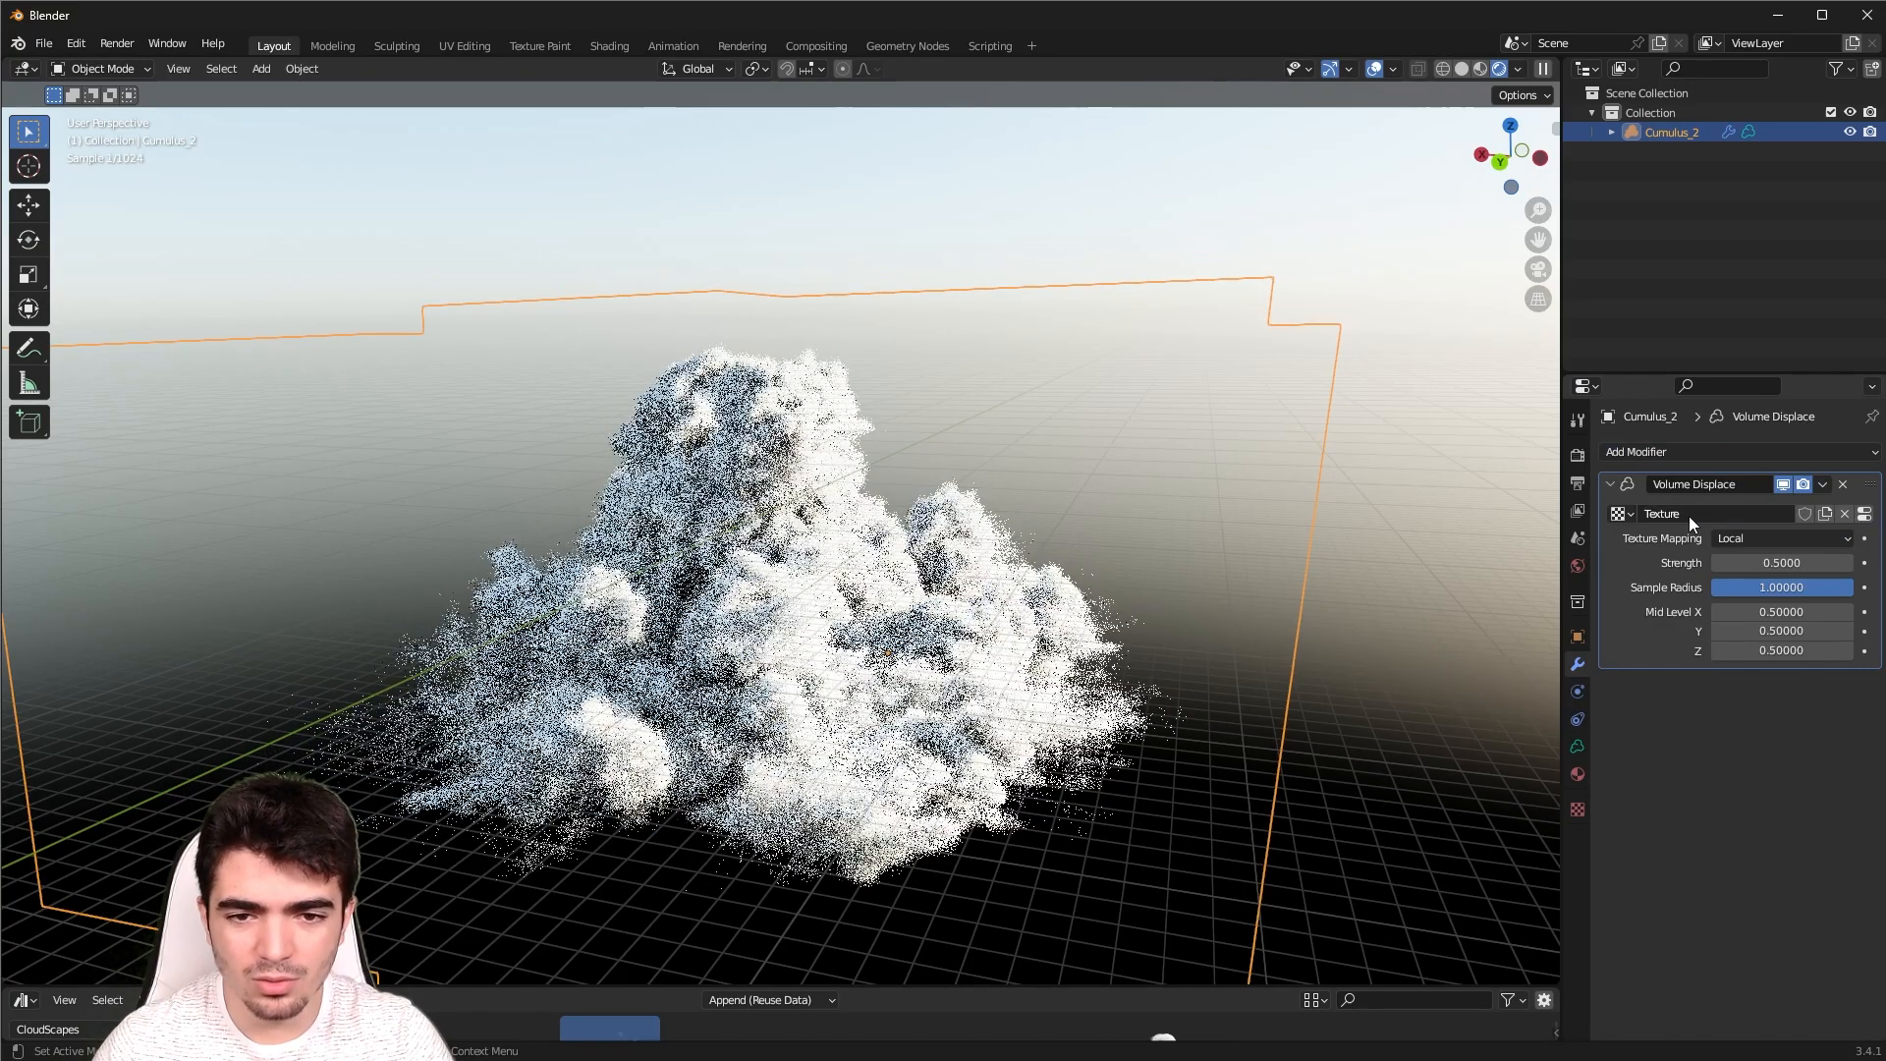
Set the Volume Displace modifier's texture mapping to Object
left_click(1748, 539)
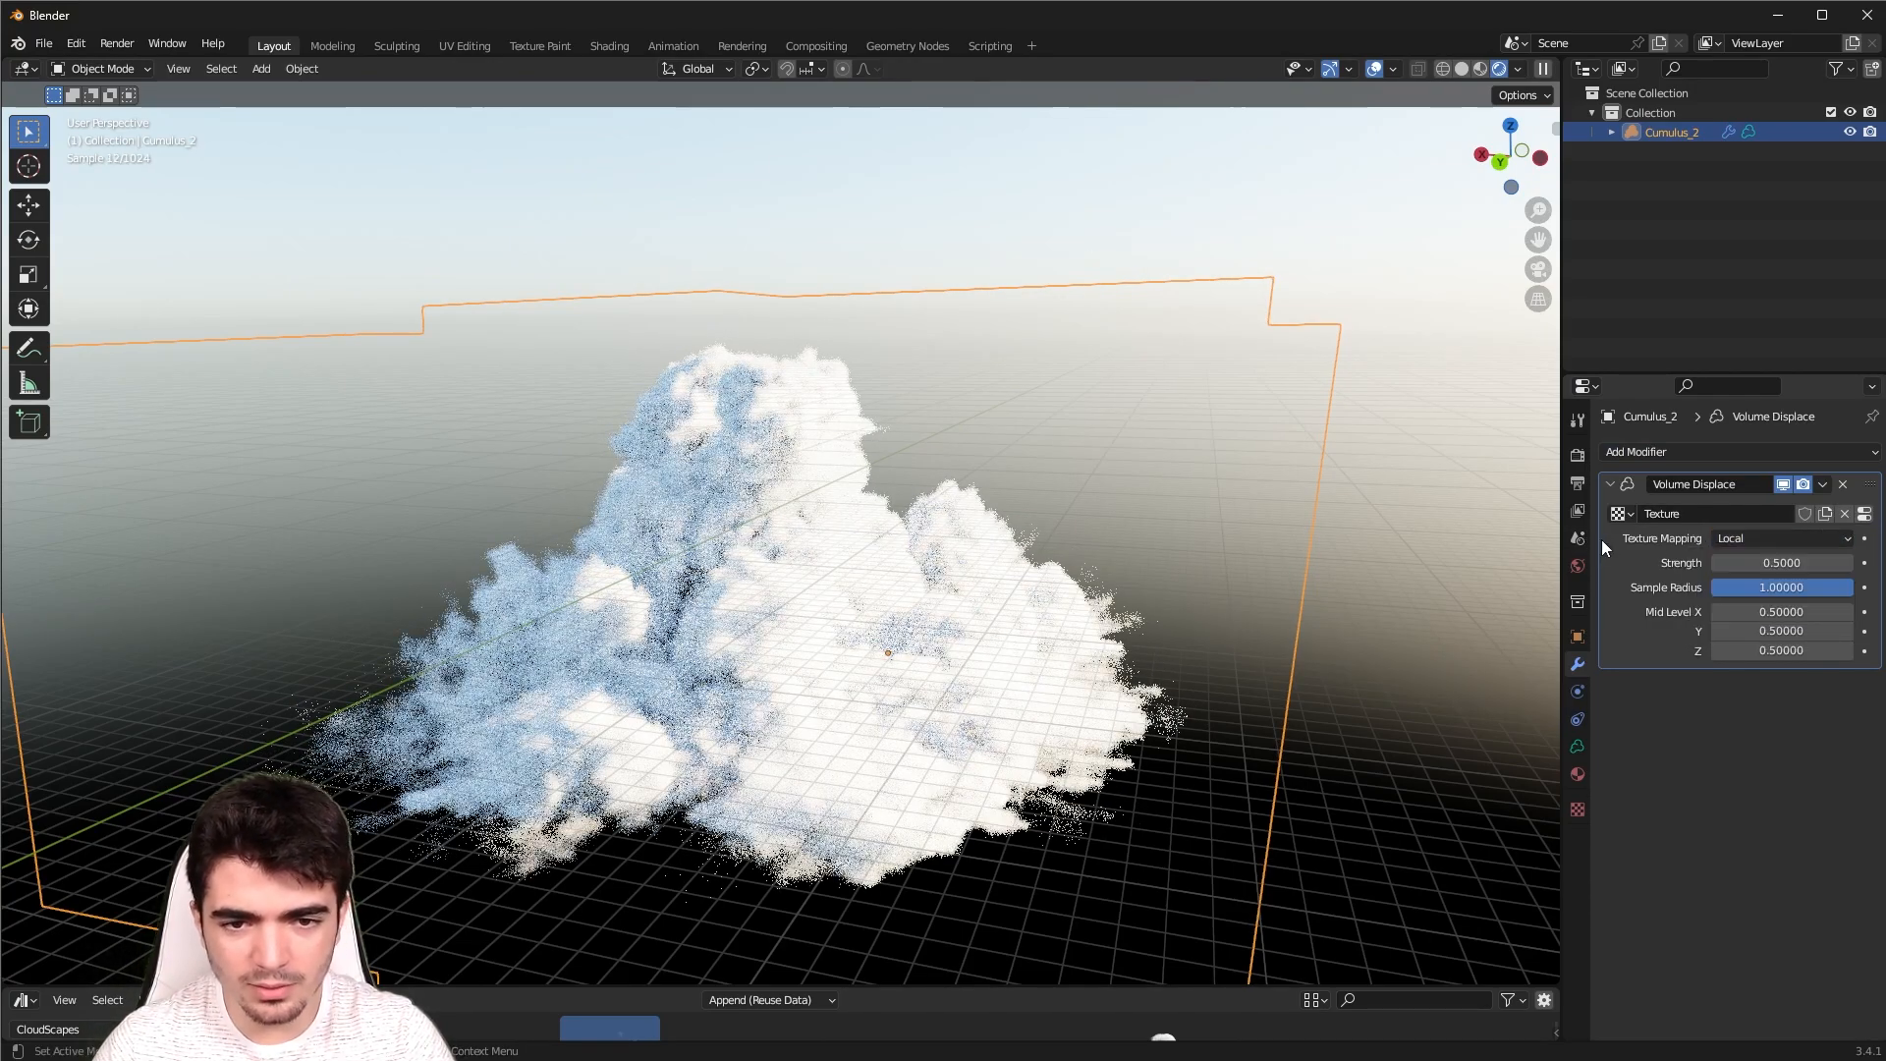
left_click(1765, 536)
left_click(1721, 605)
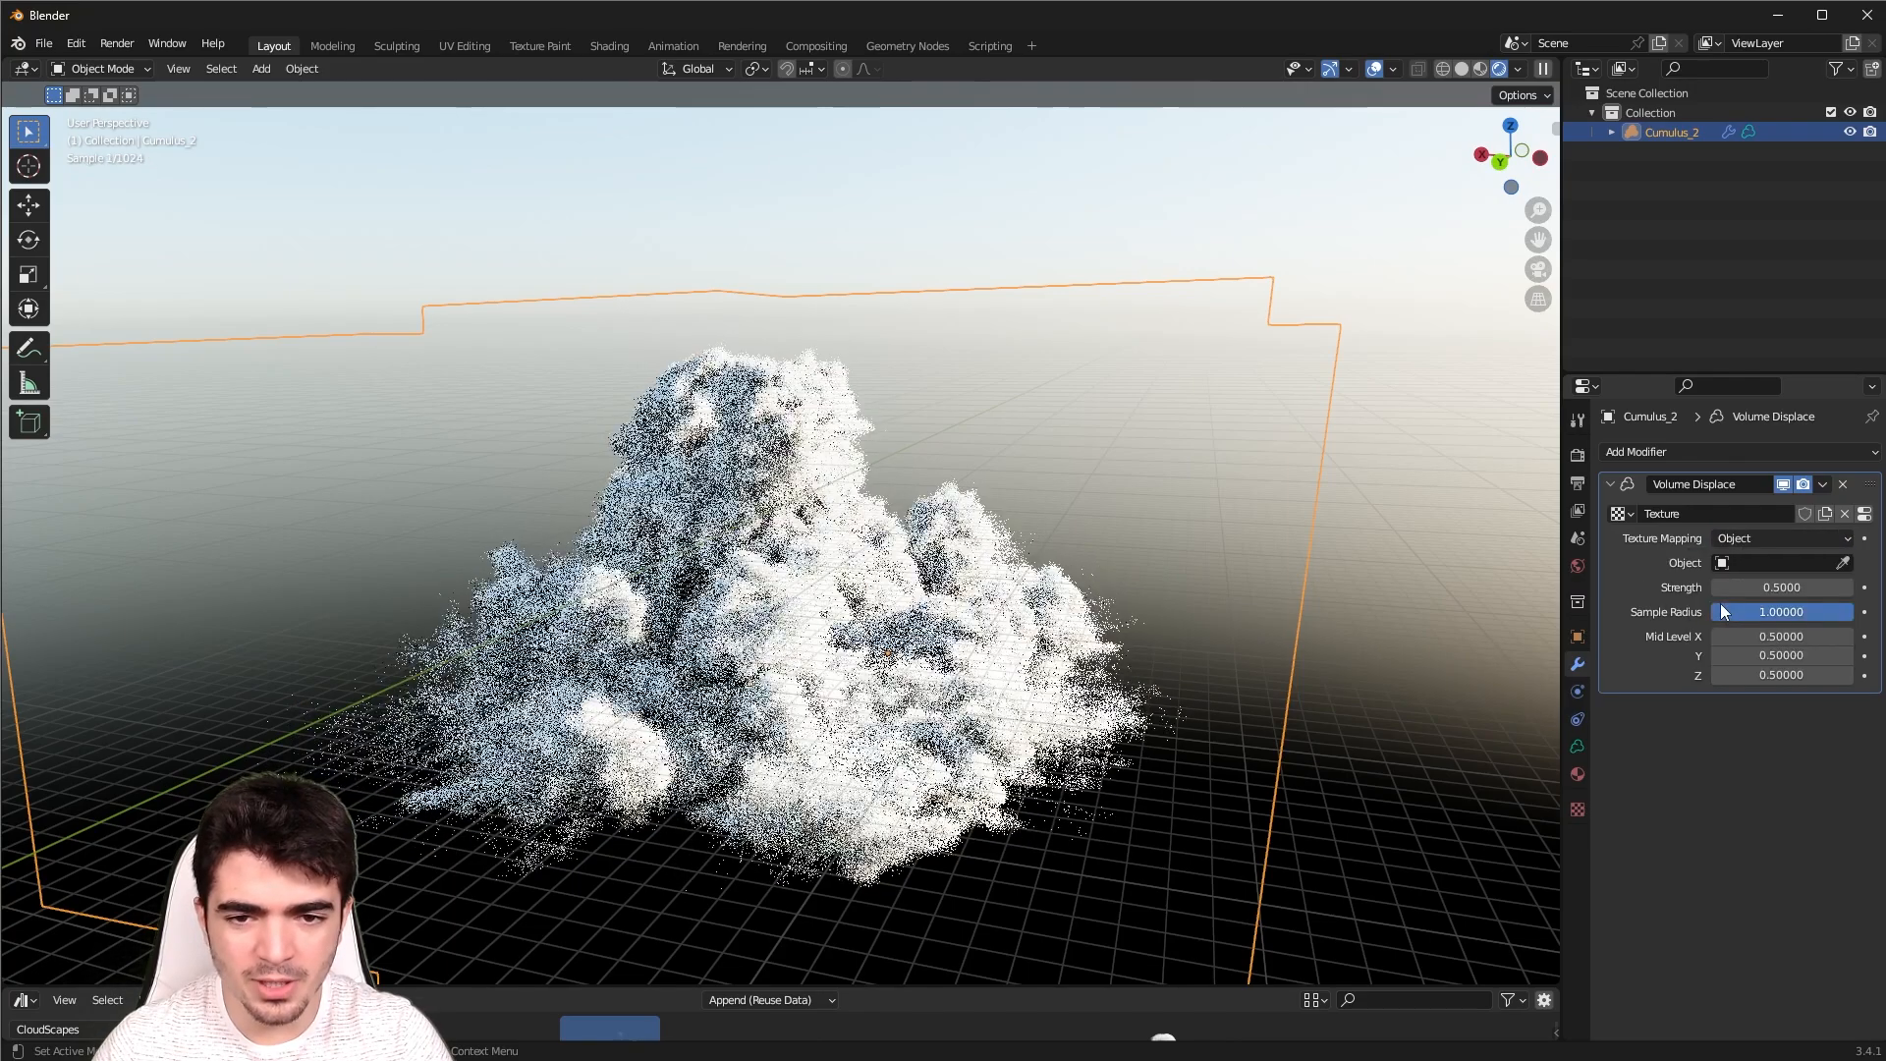
Set the type of the Volume Displace modifier's texture to Clouds
left_click(1578, 812)
left_click(1705, 512)
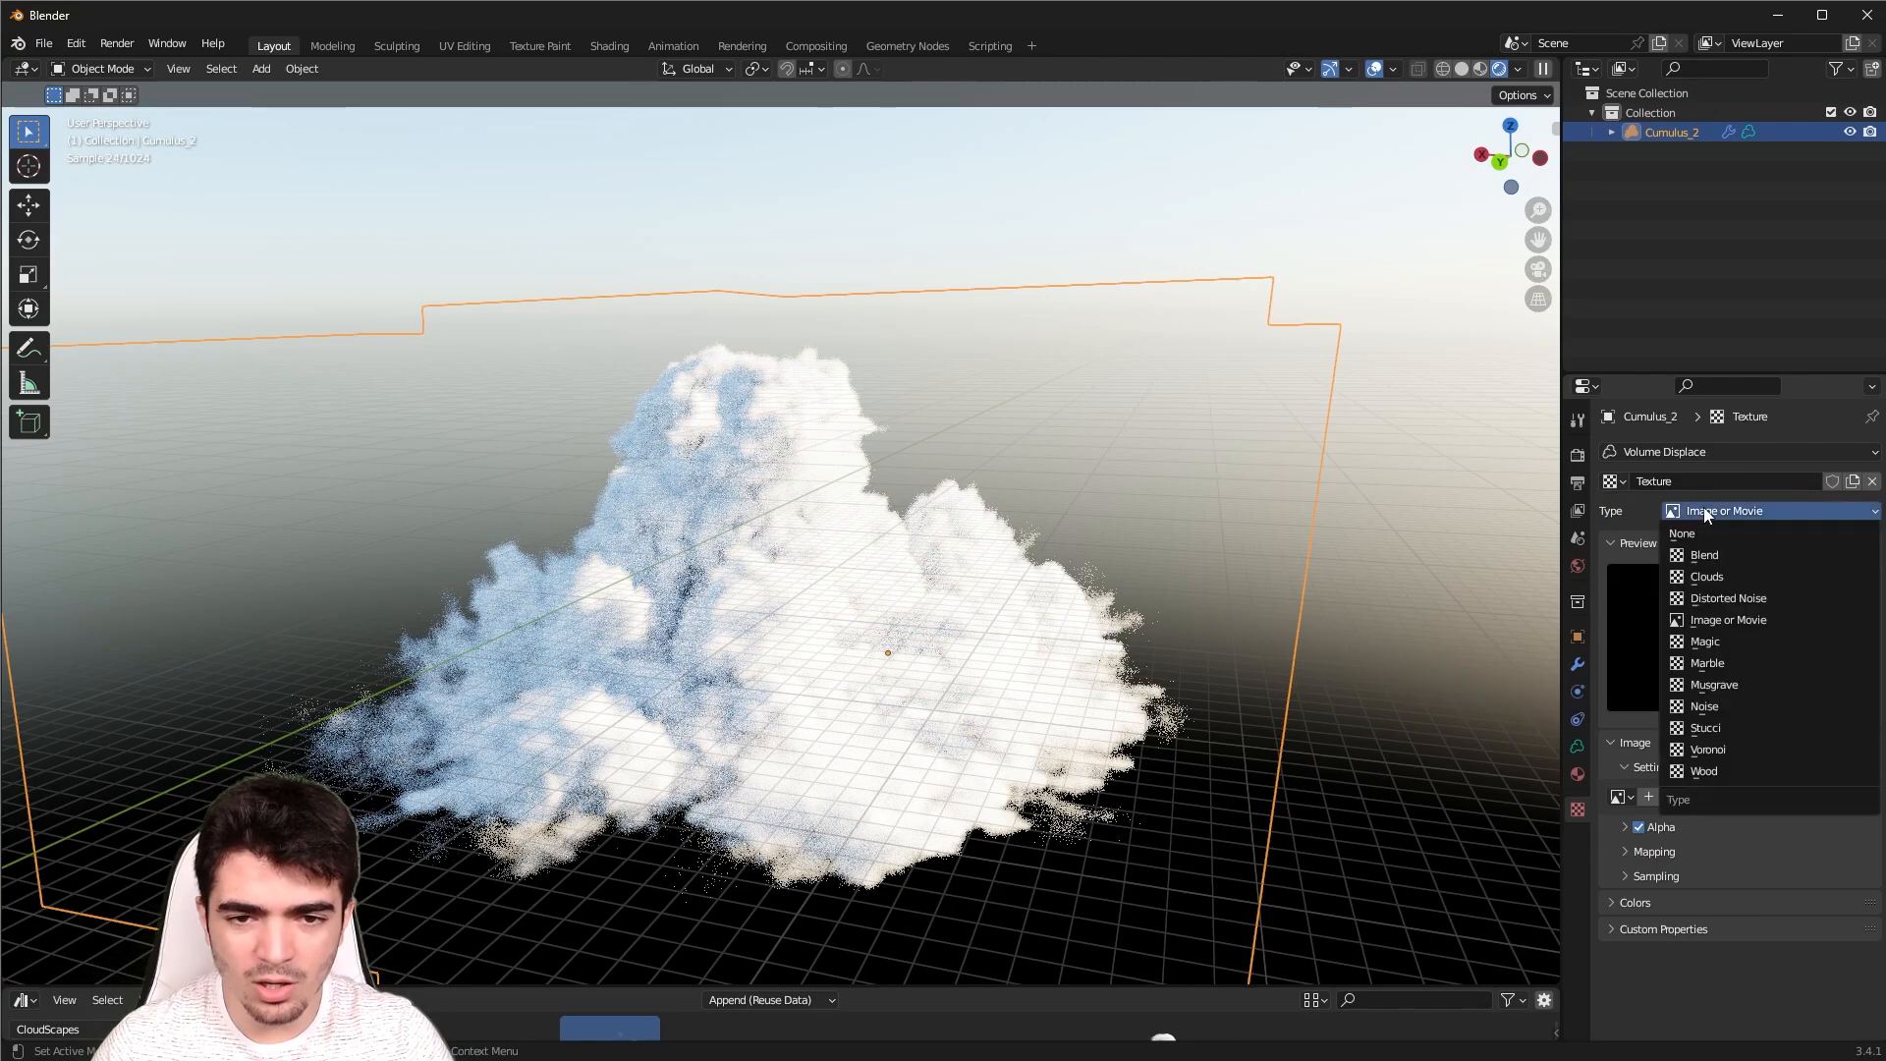
left_click(1614, 482)
left_click(1656, 510)
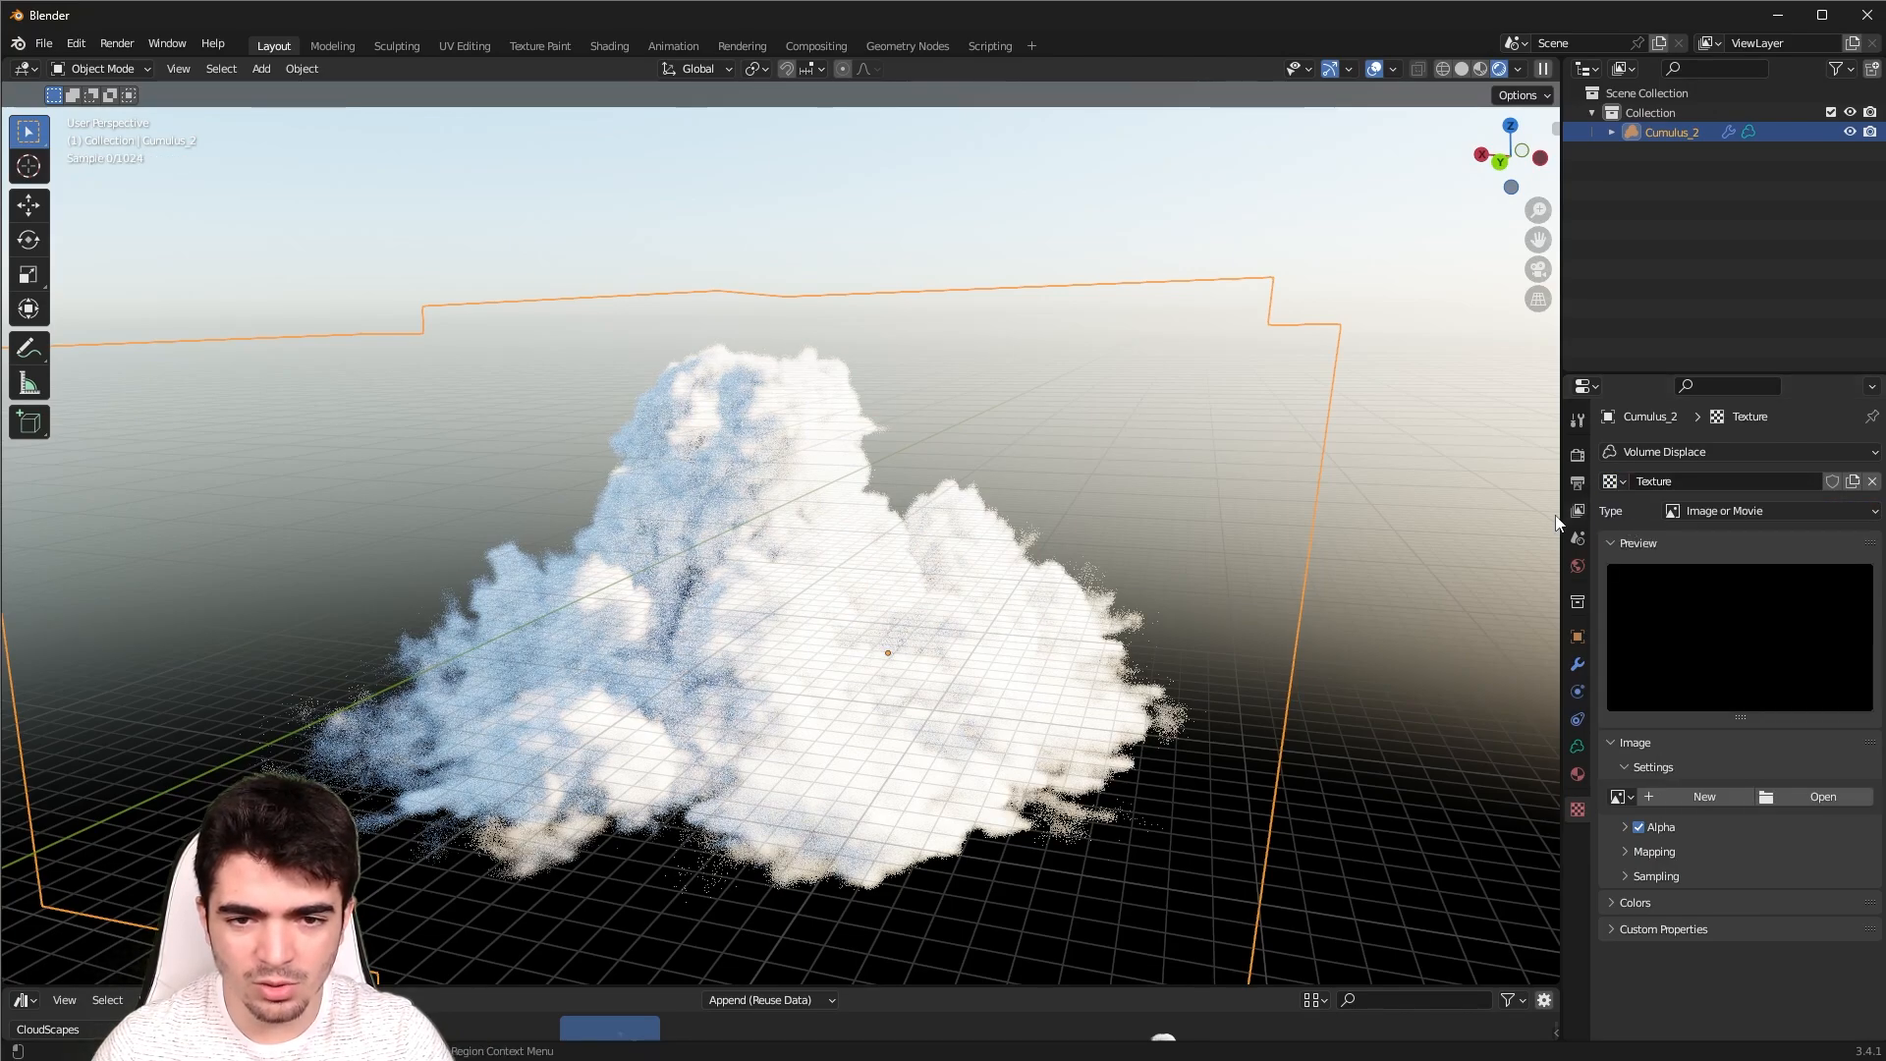
left_click(1721, 514)
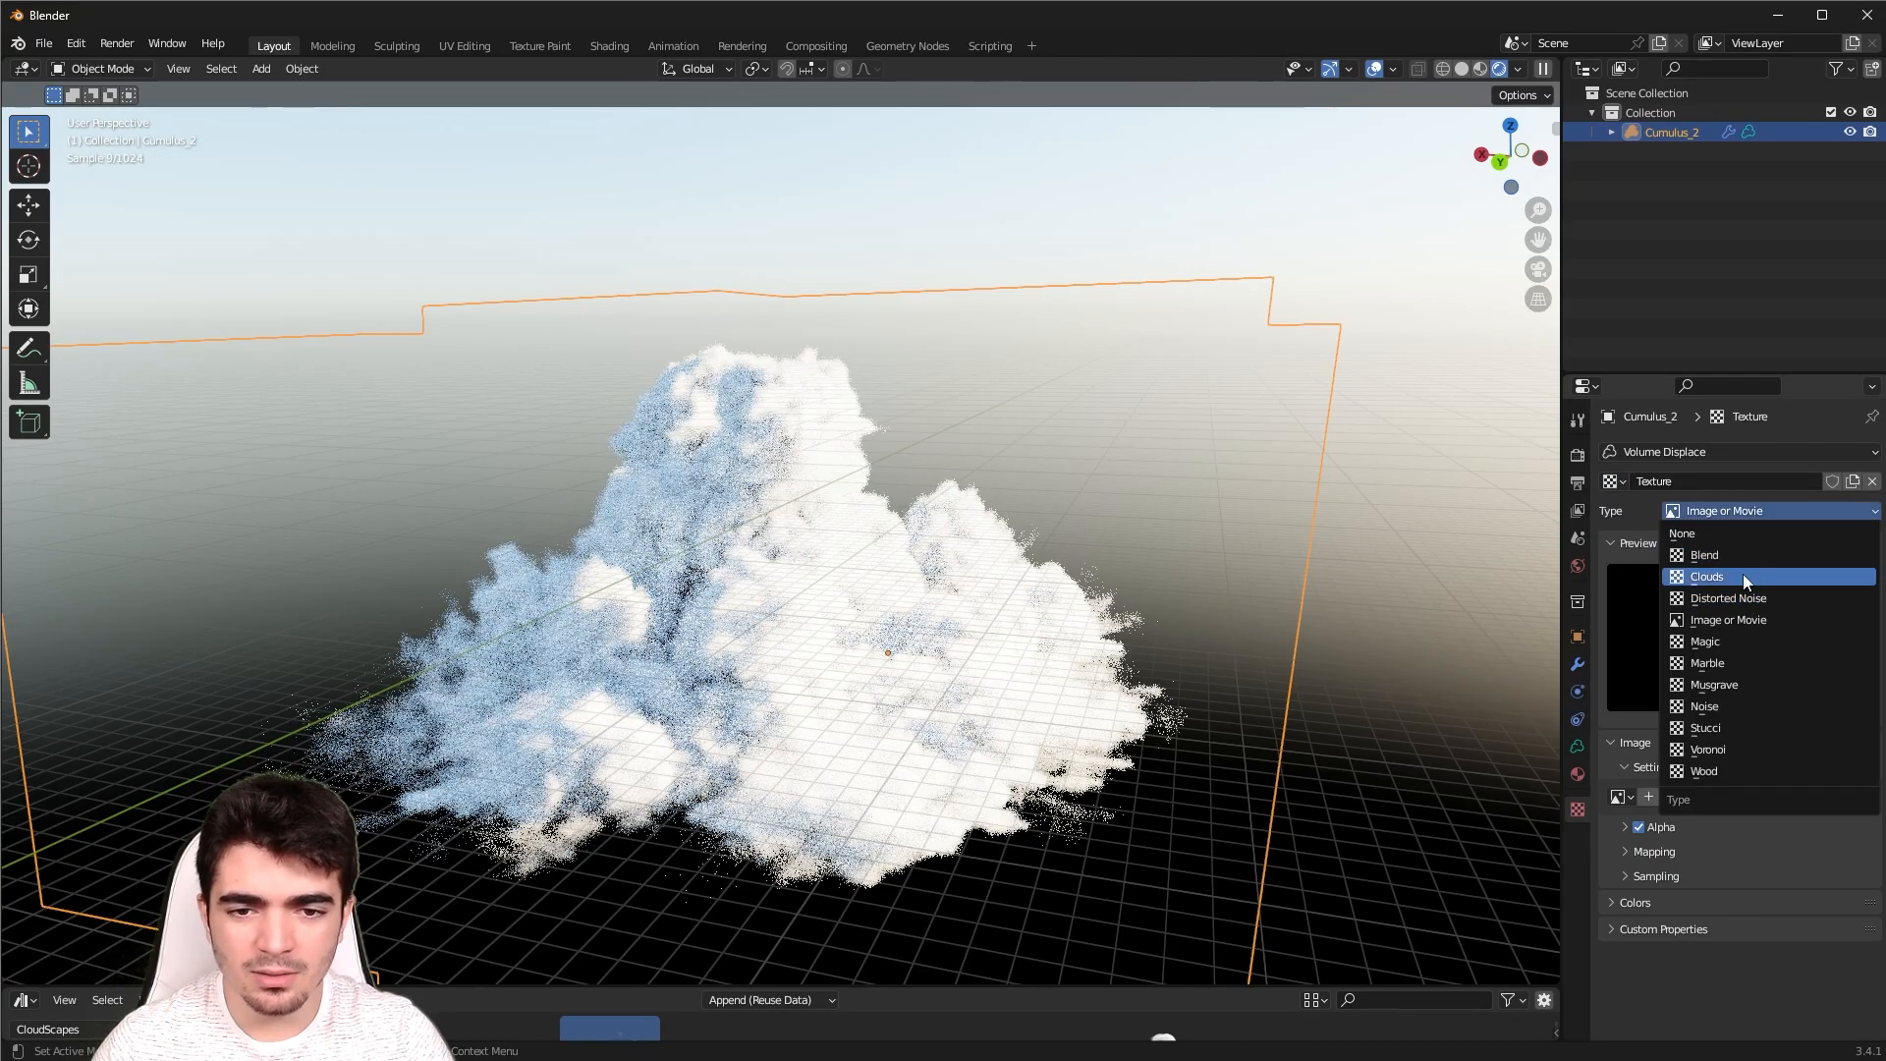
left_click(1743, 576)
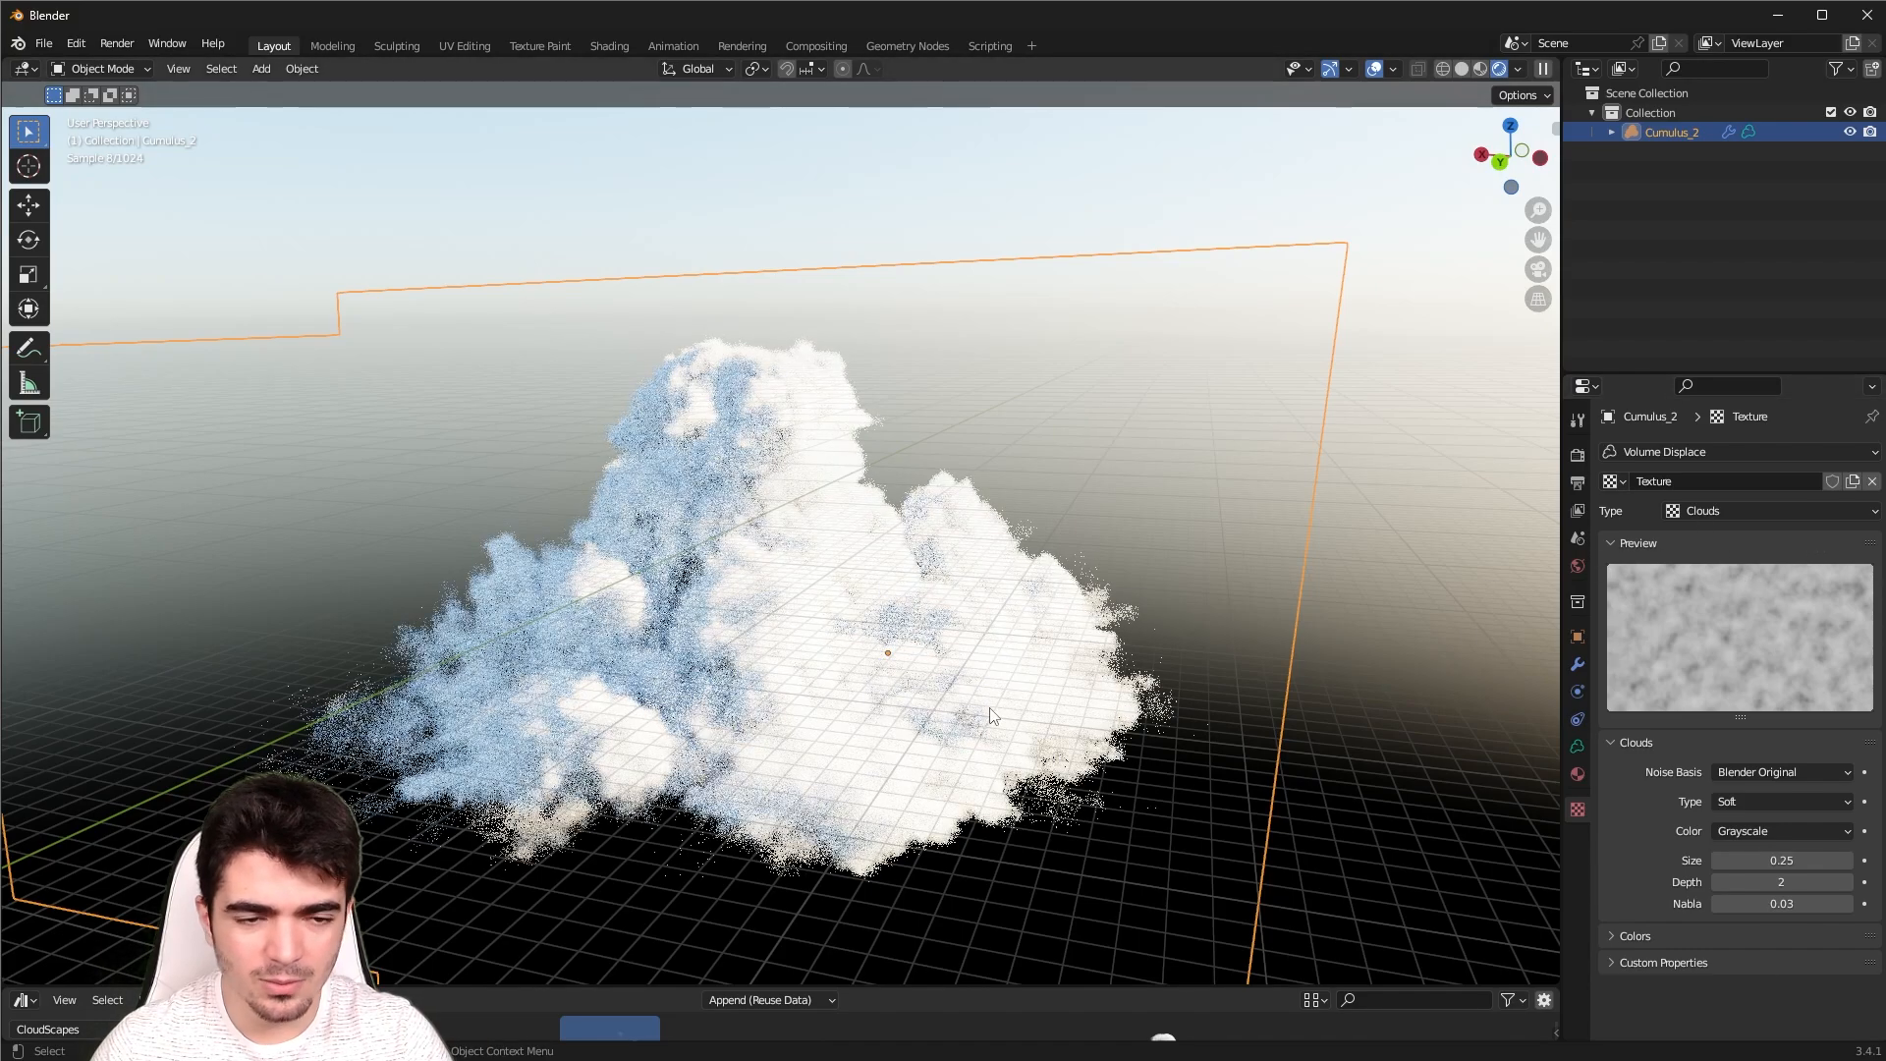
Try a size of 1 for the Clouds texture and return it to 0.25
middle_click_drag(972, 678, 998, 699)
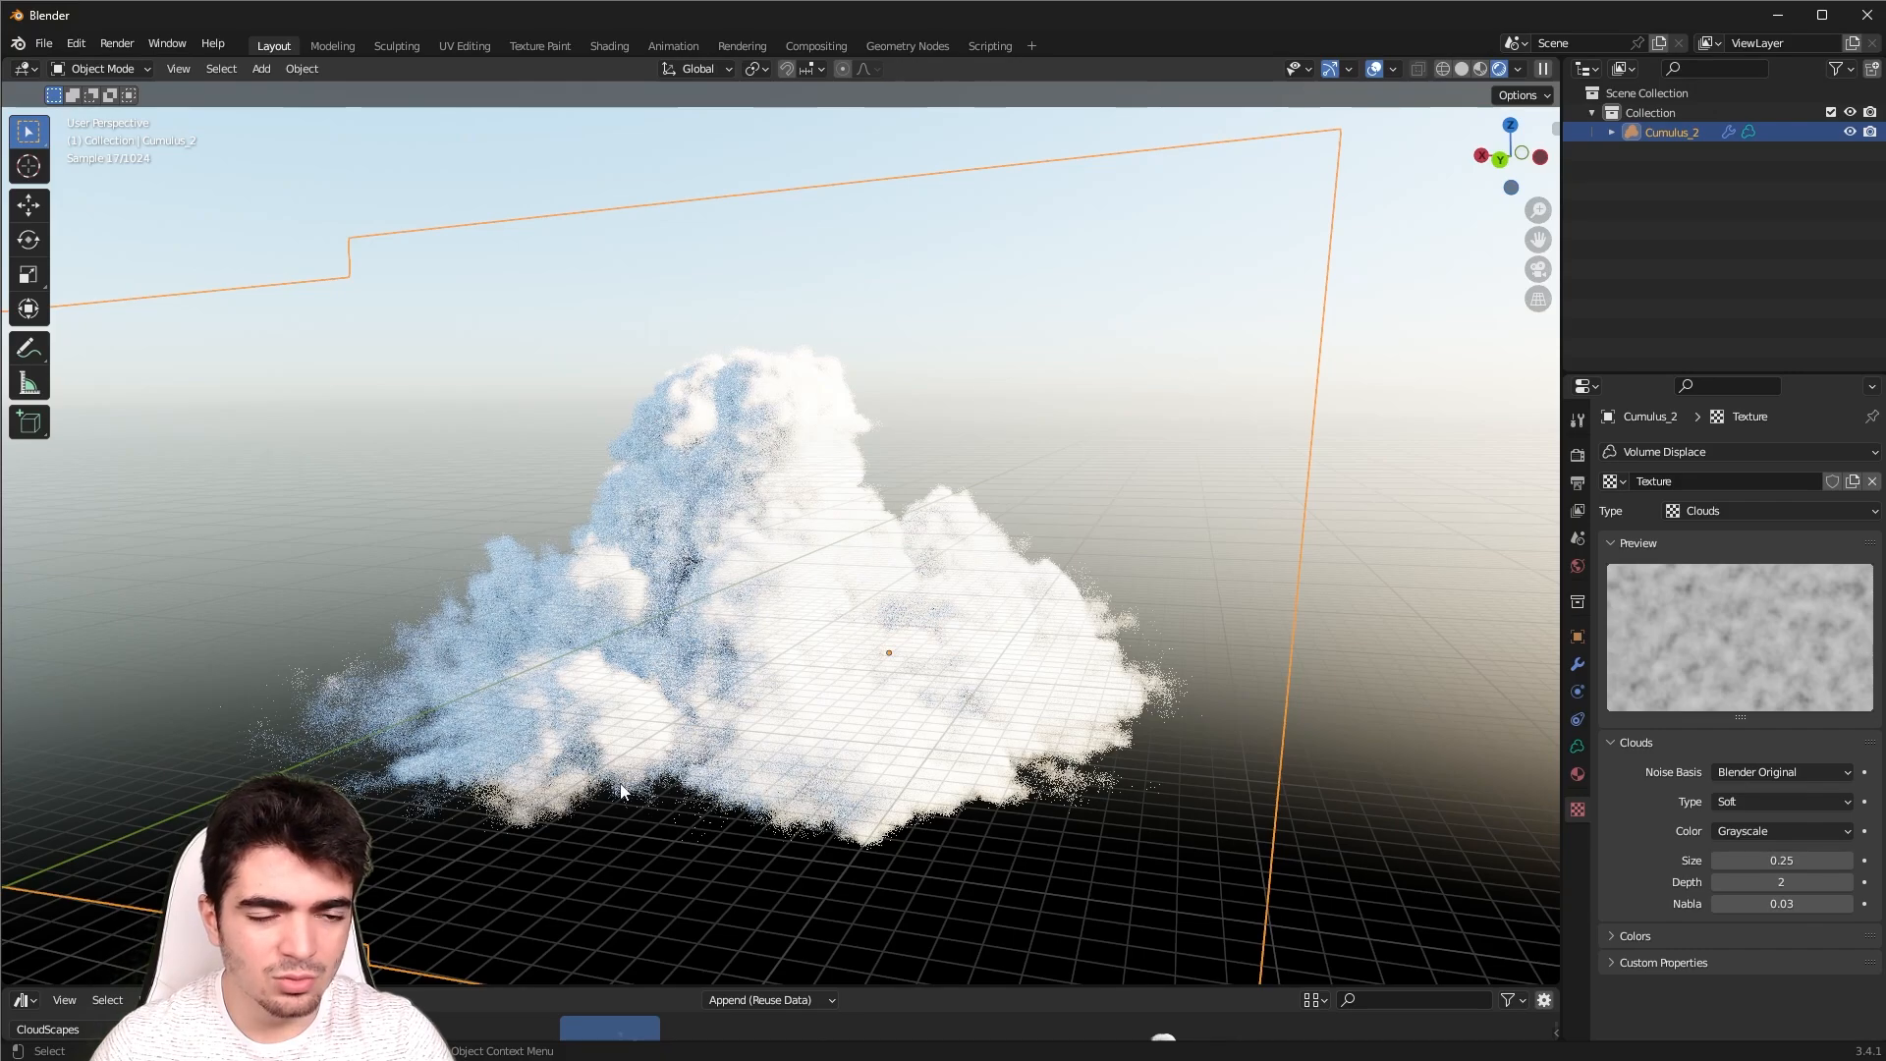
middle_click_drag(557, 587, 585, 580)
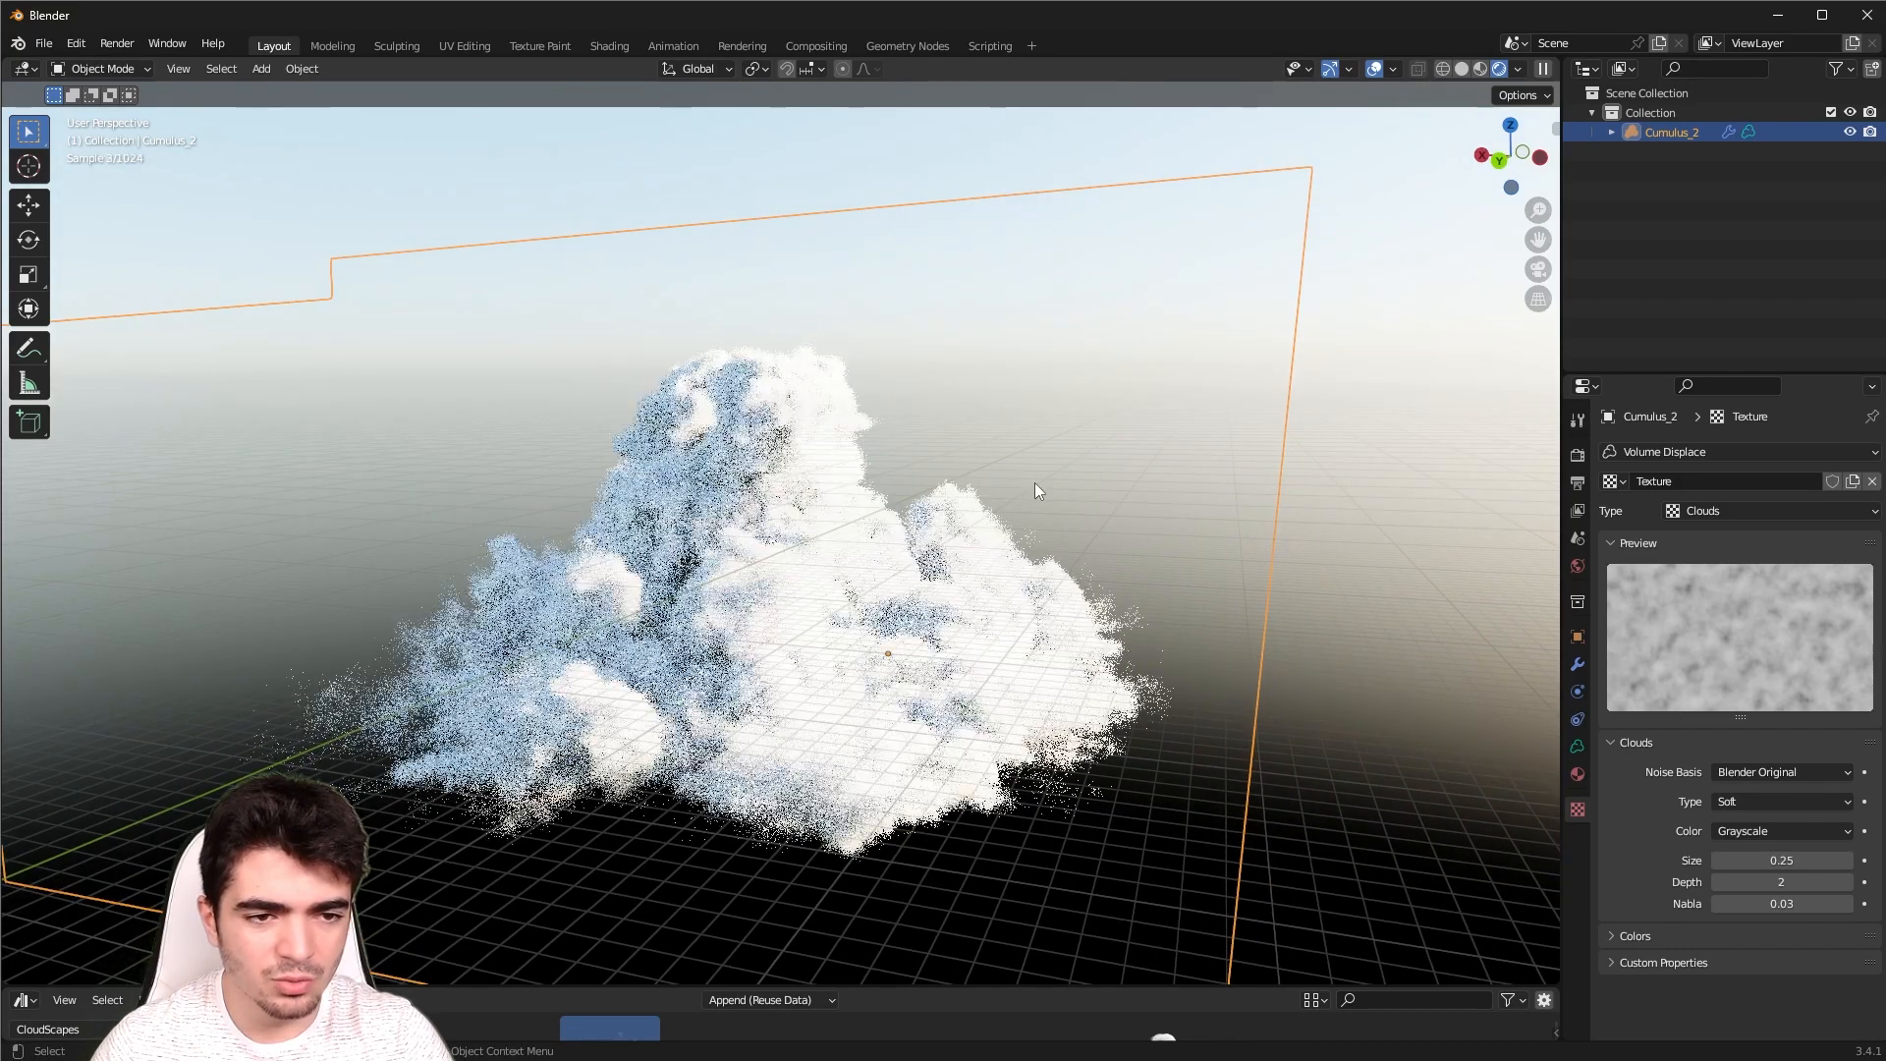
left_click(1777, 864)
type("1")
key("Return")
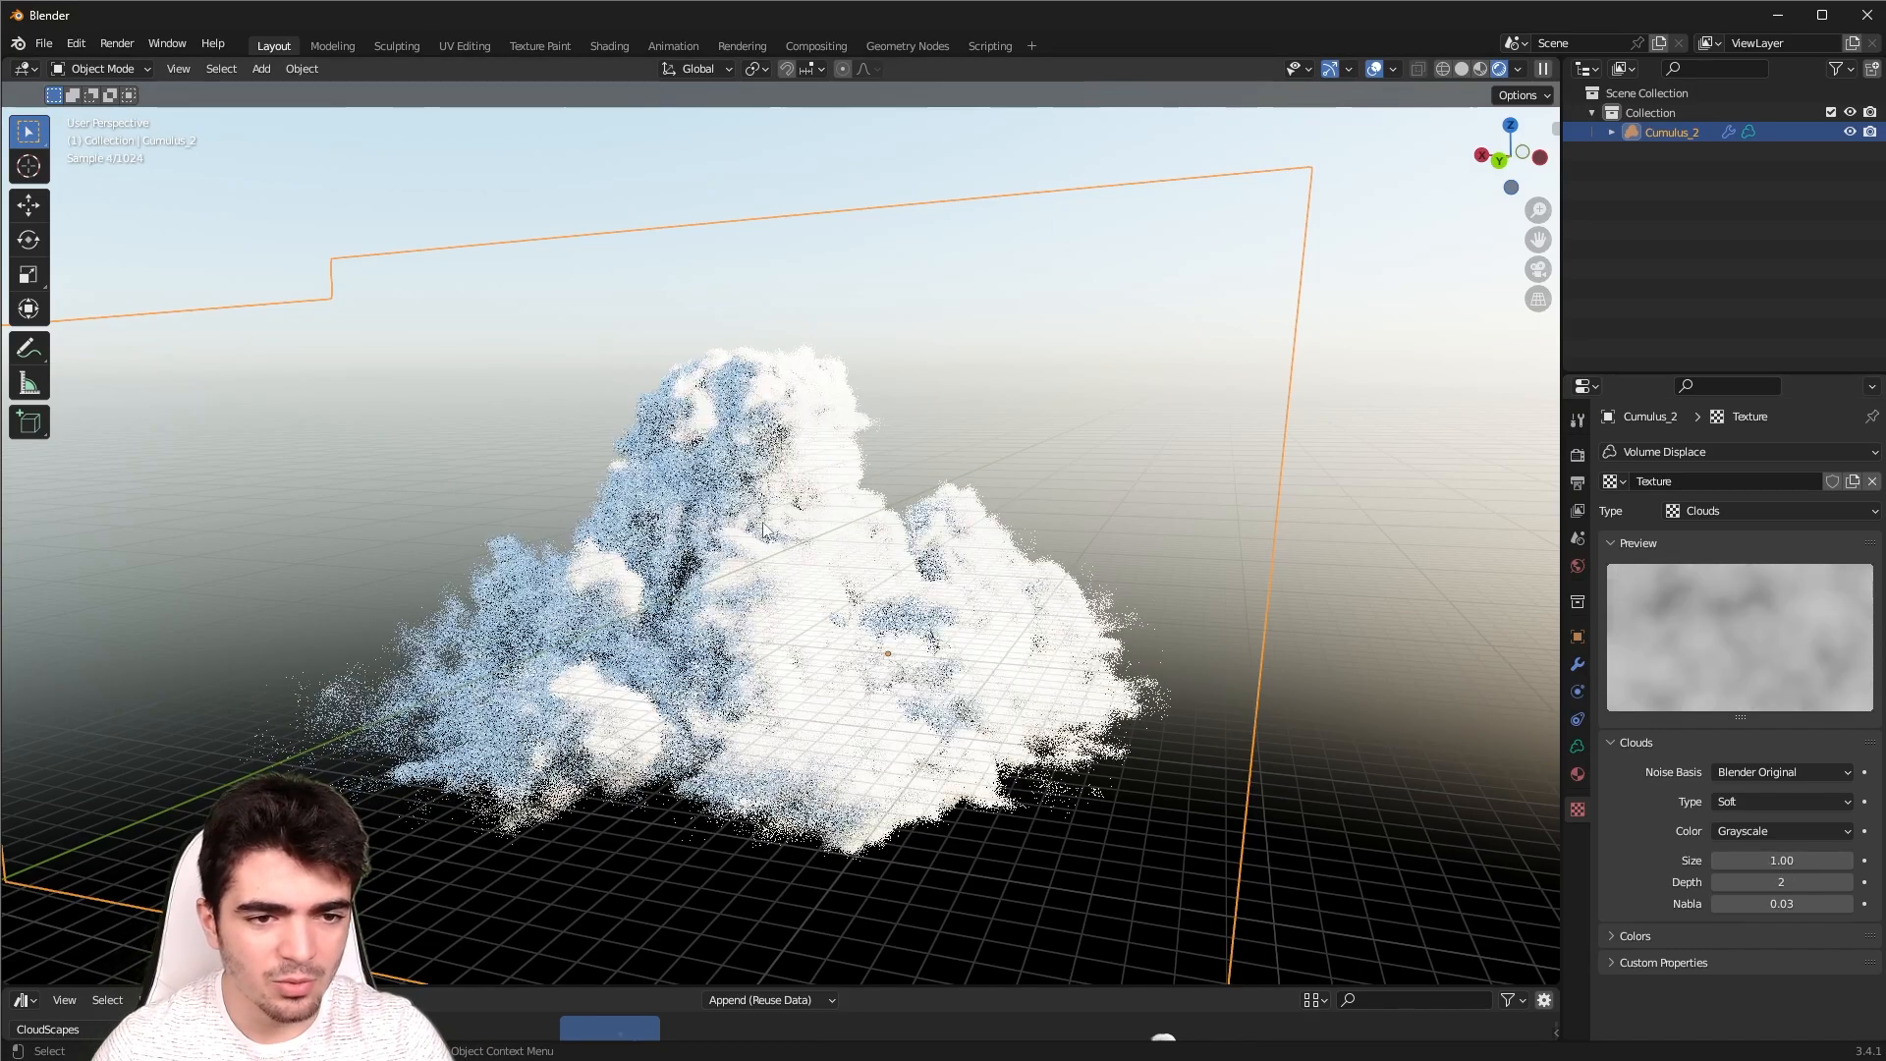
left_click(1781, 860)
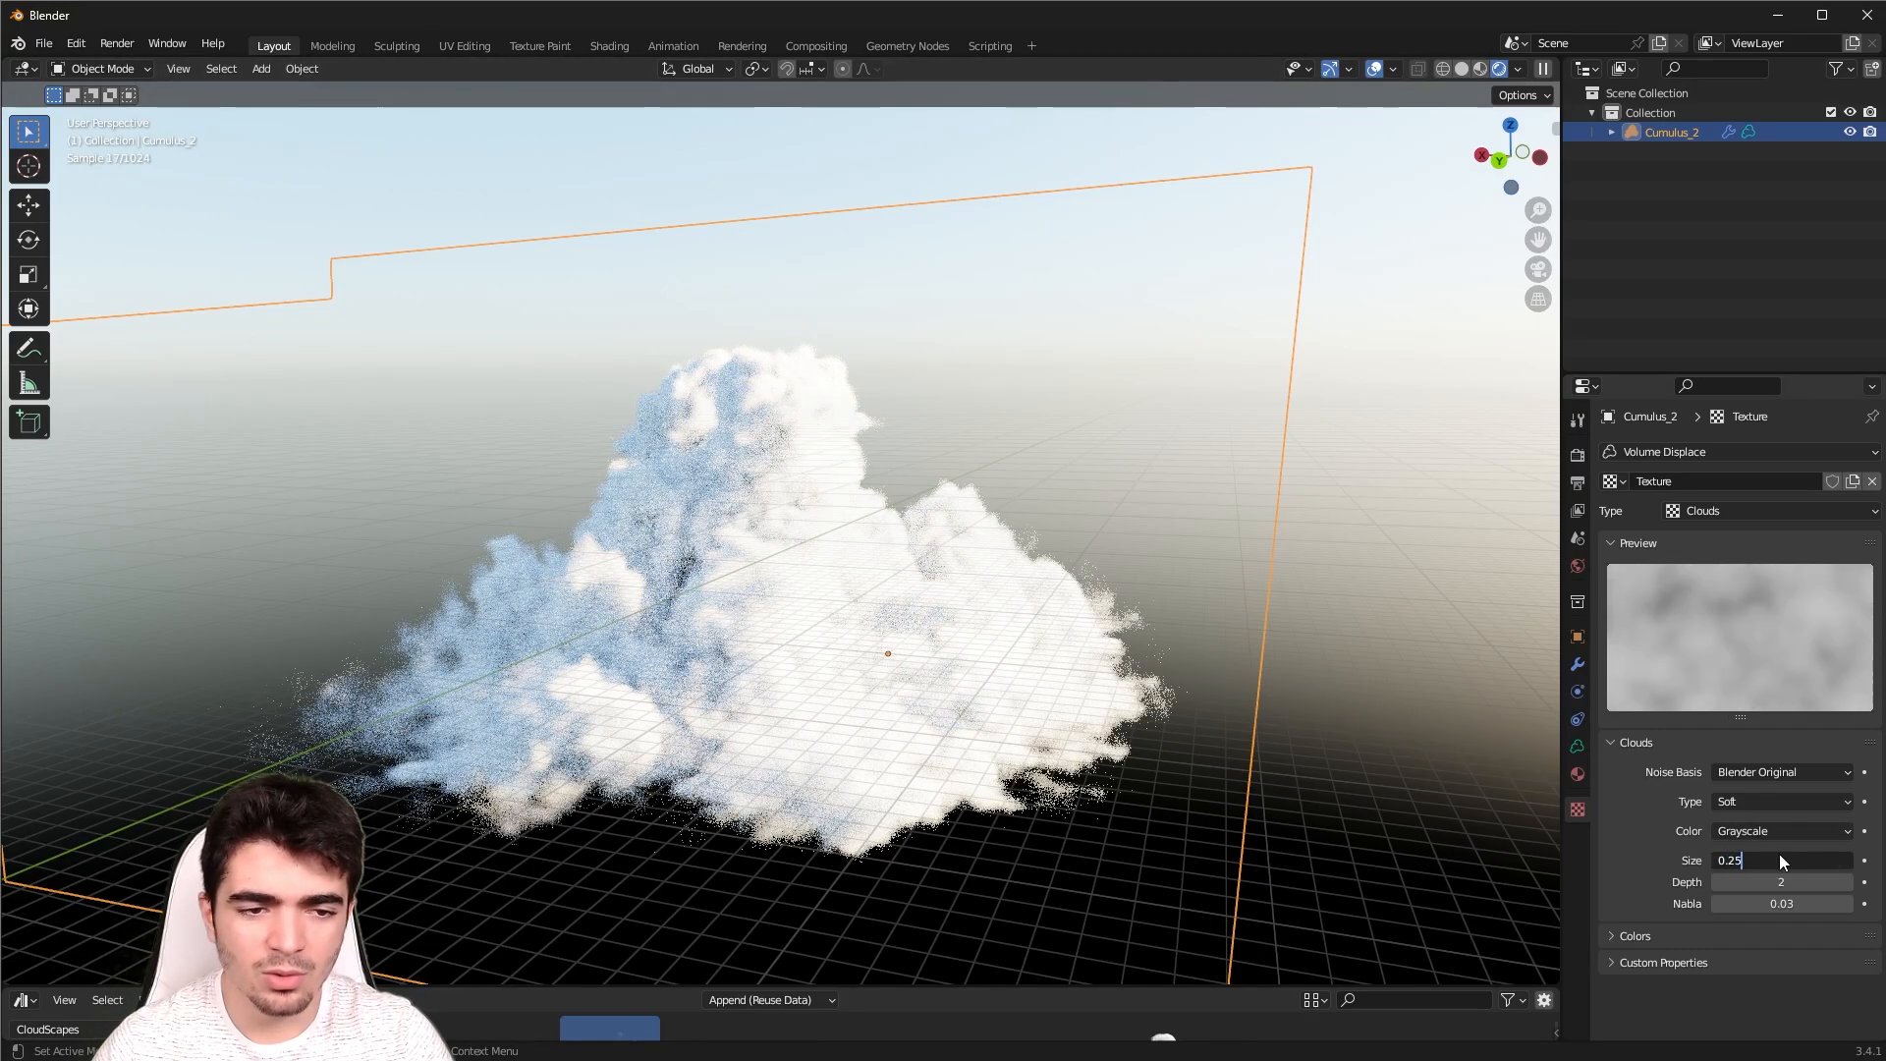
type("0.25")
key("Return")
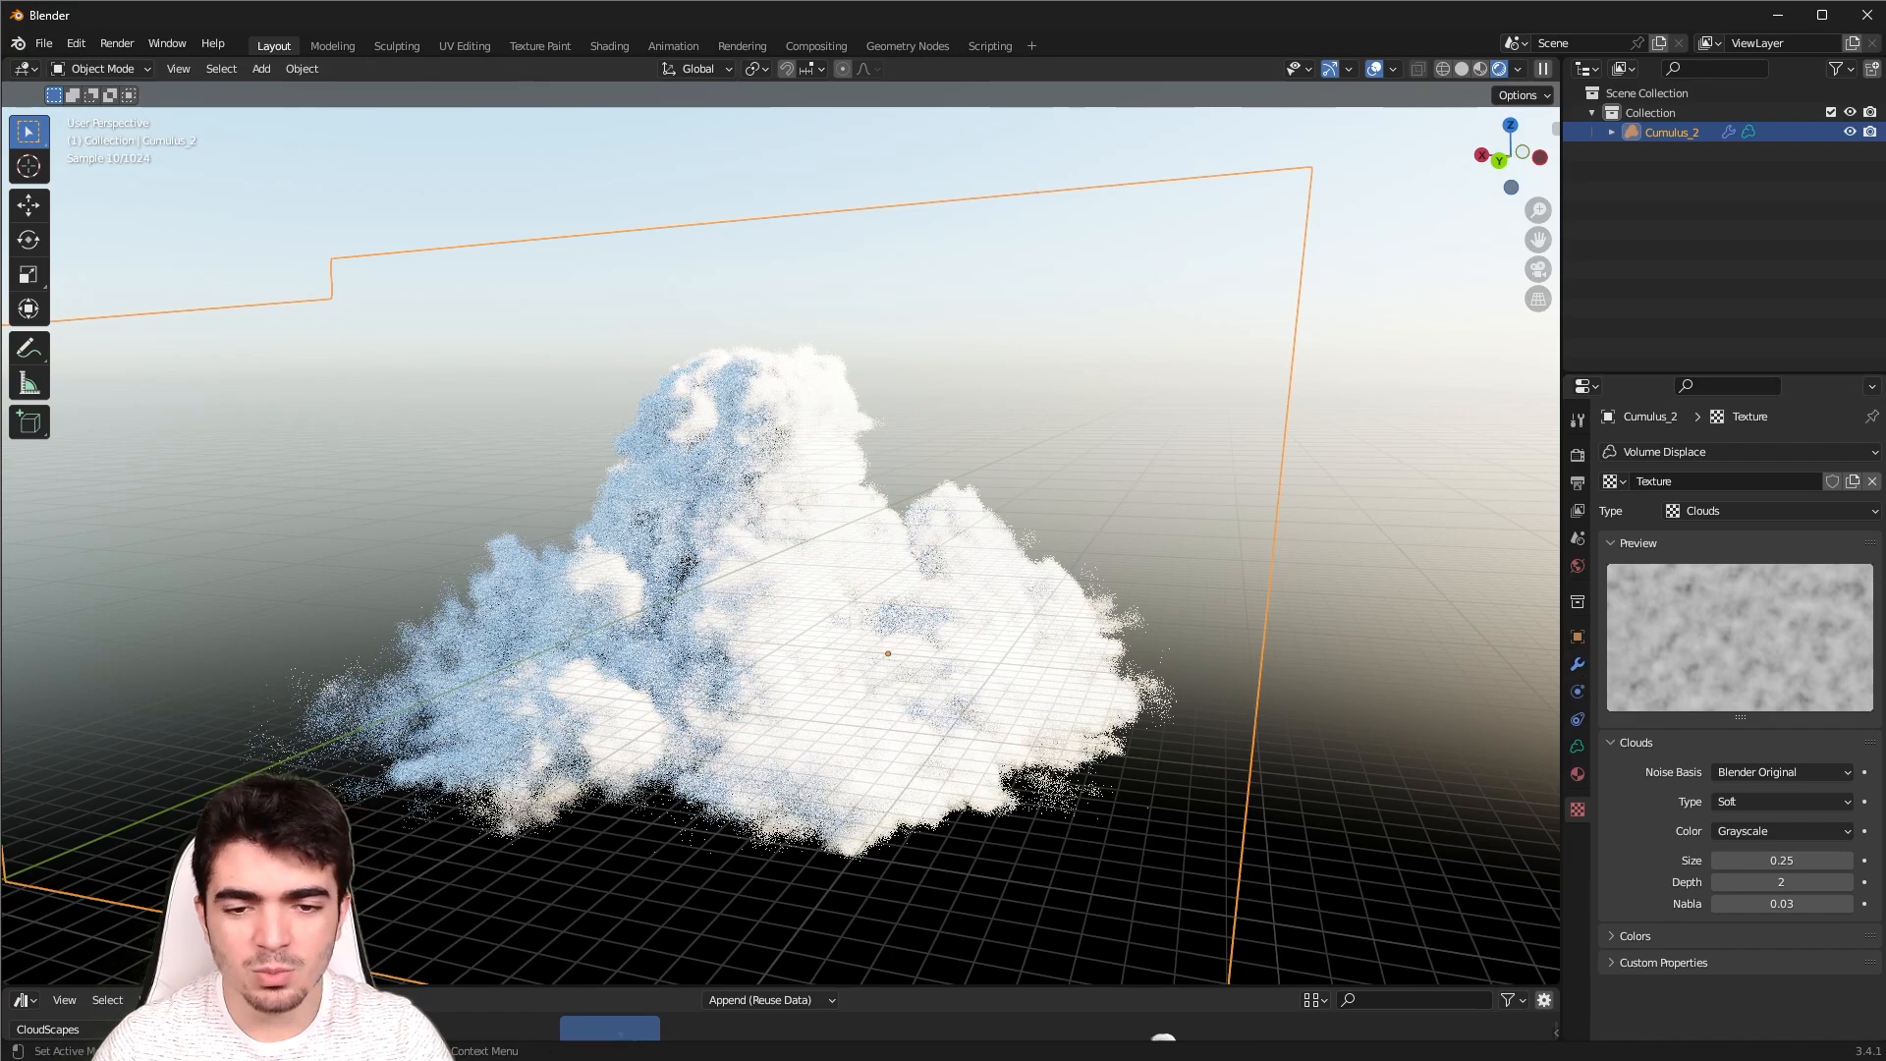
Return to the Volume Displace modifier's settings and check the choices for its mapping object
left_click(1578, 665)
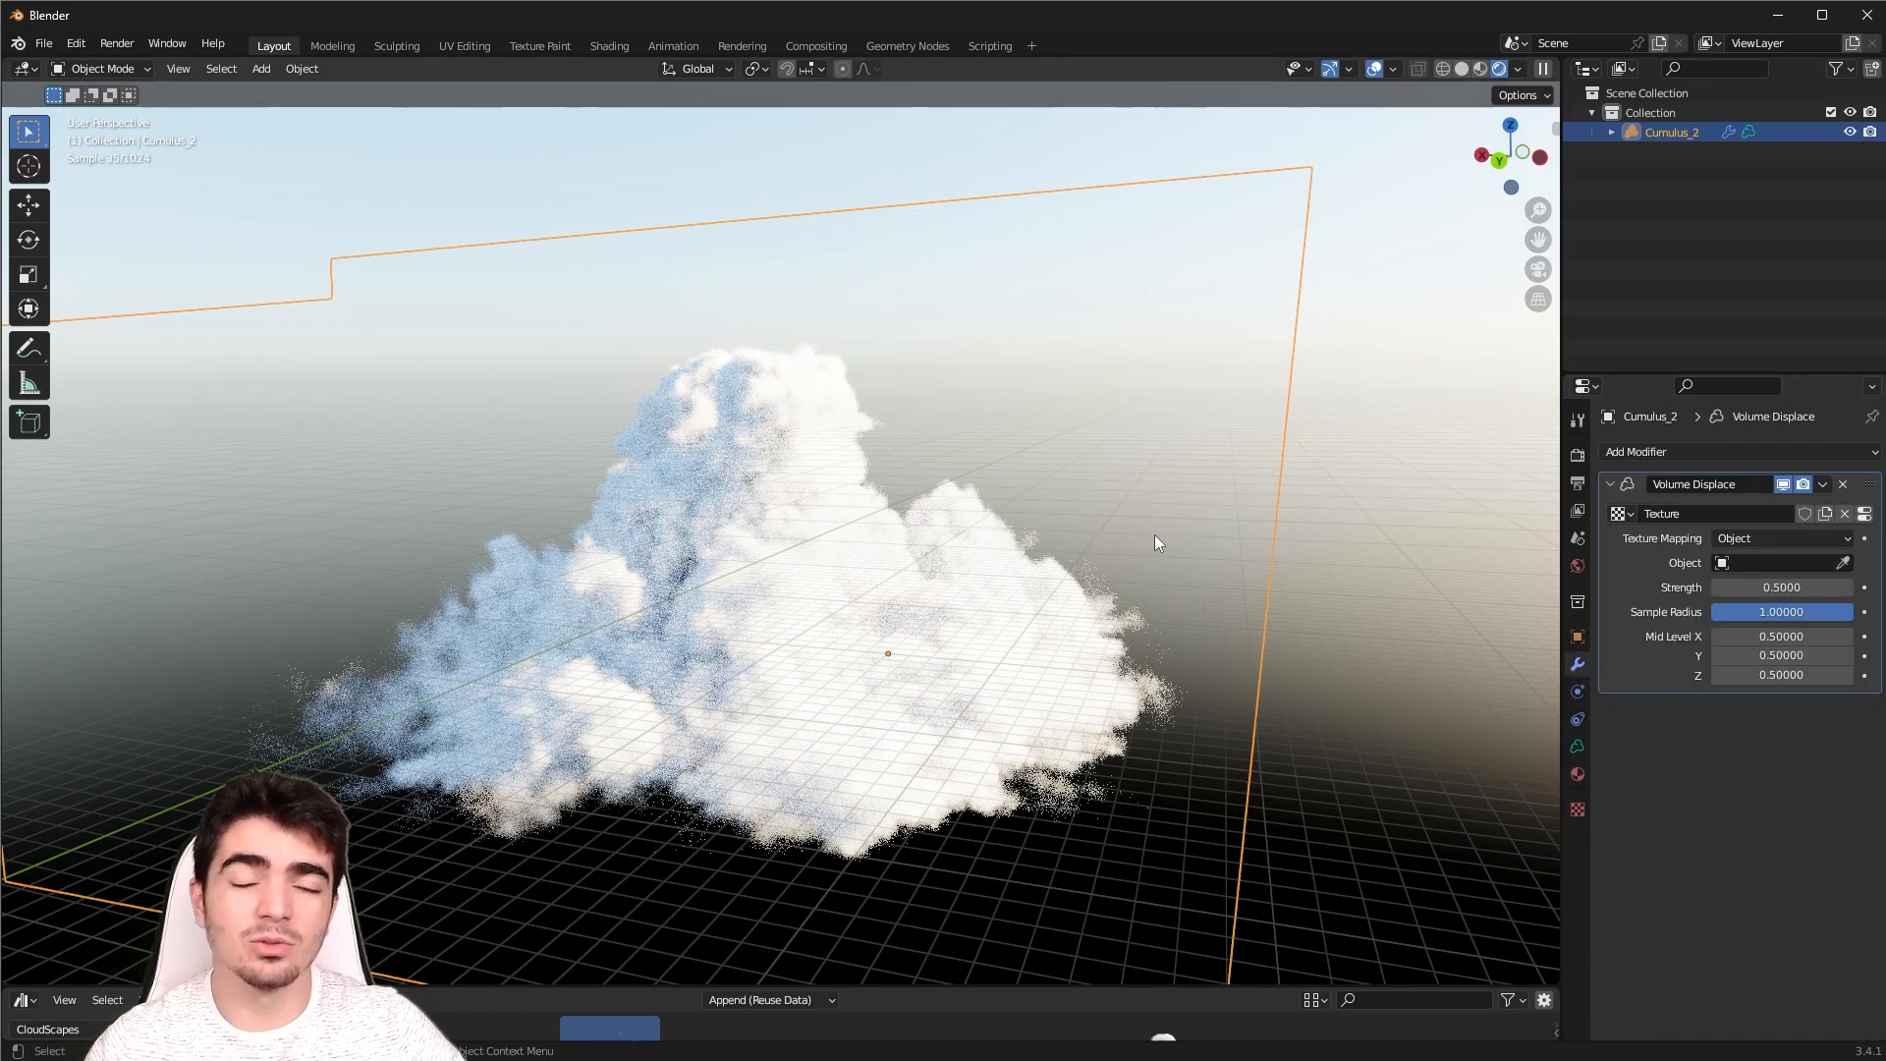
middle_click_drag(863, 391, 853, 384)
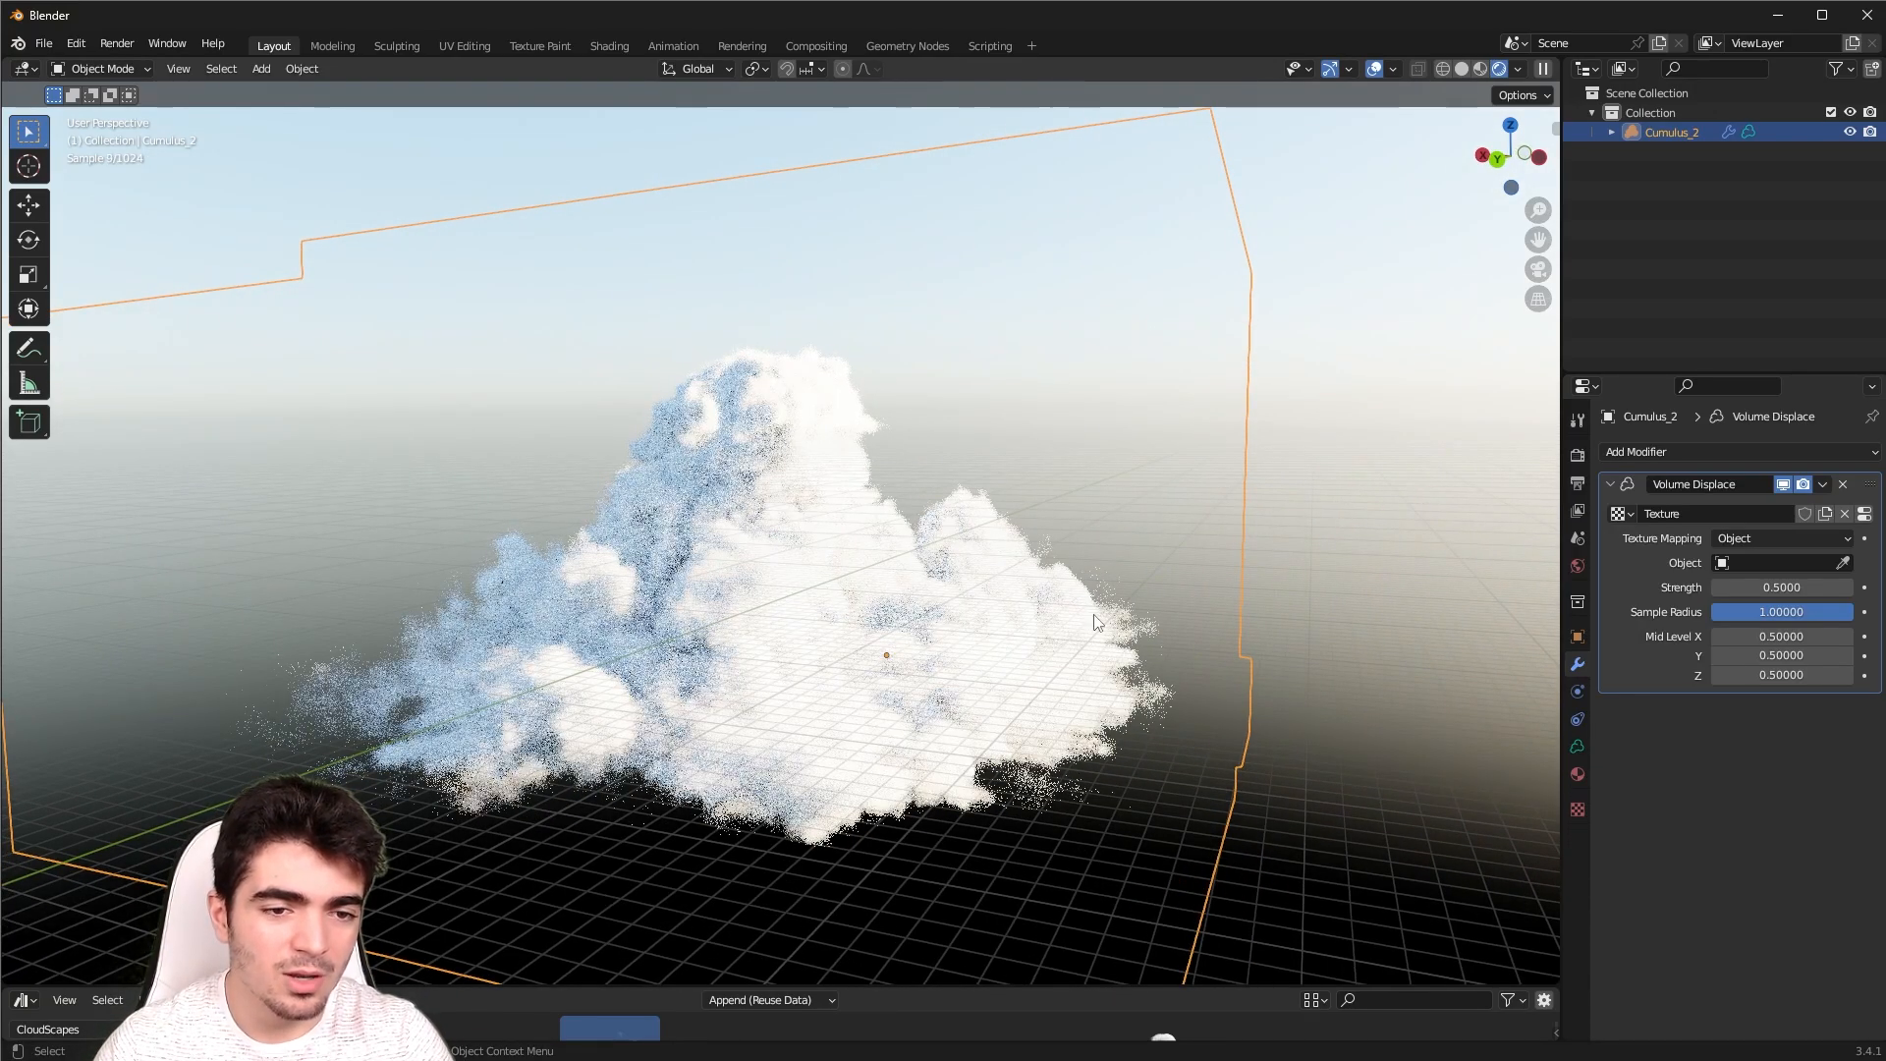
middle_click_drag(868, 747, 847, 725)
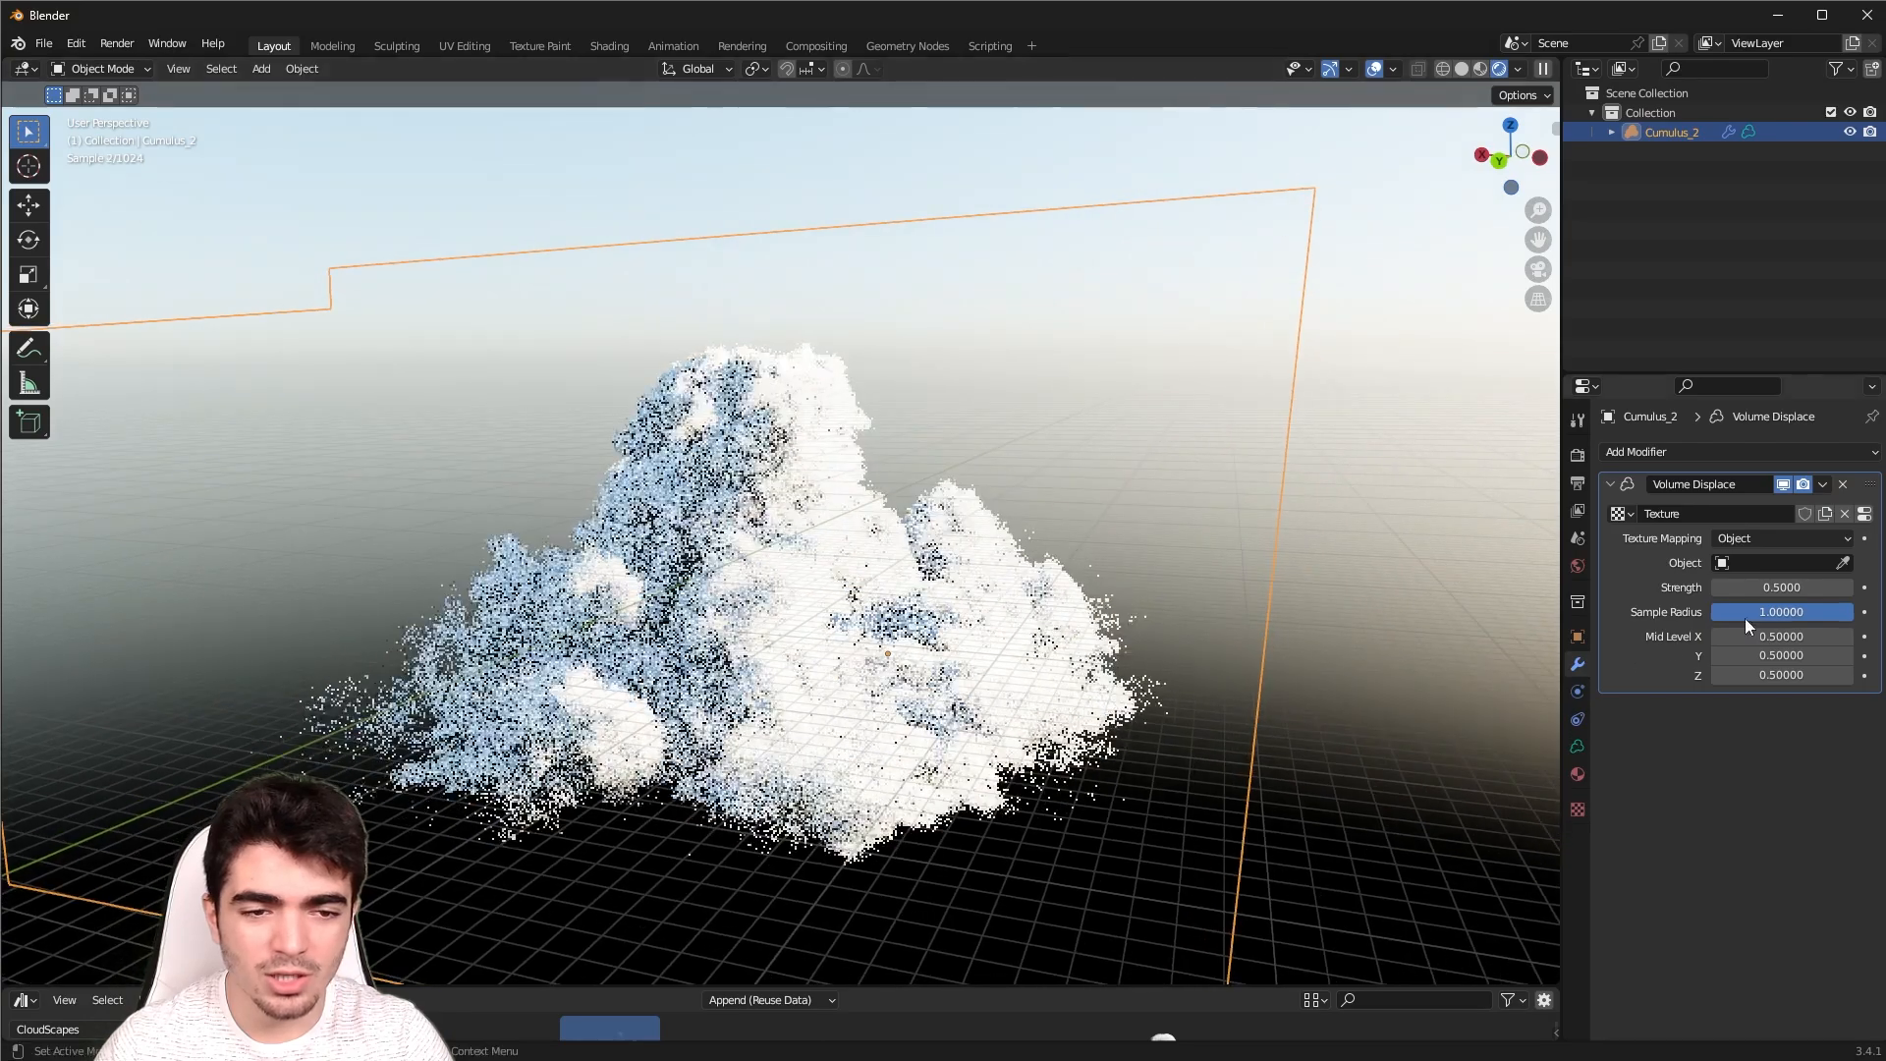
left_click(1777, 564)
left_click(1618, 574)
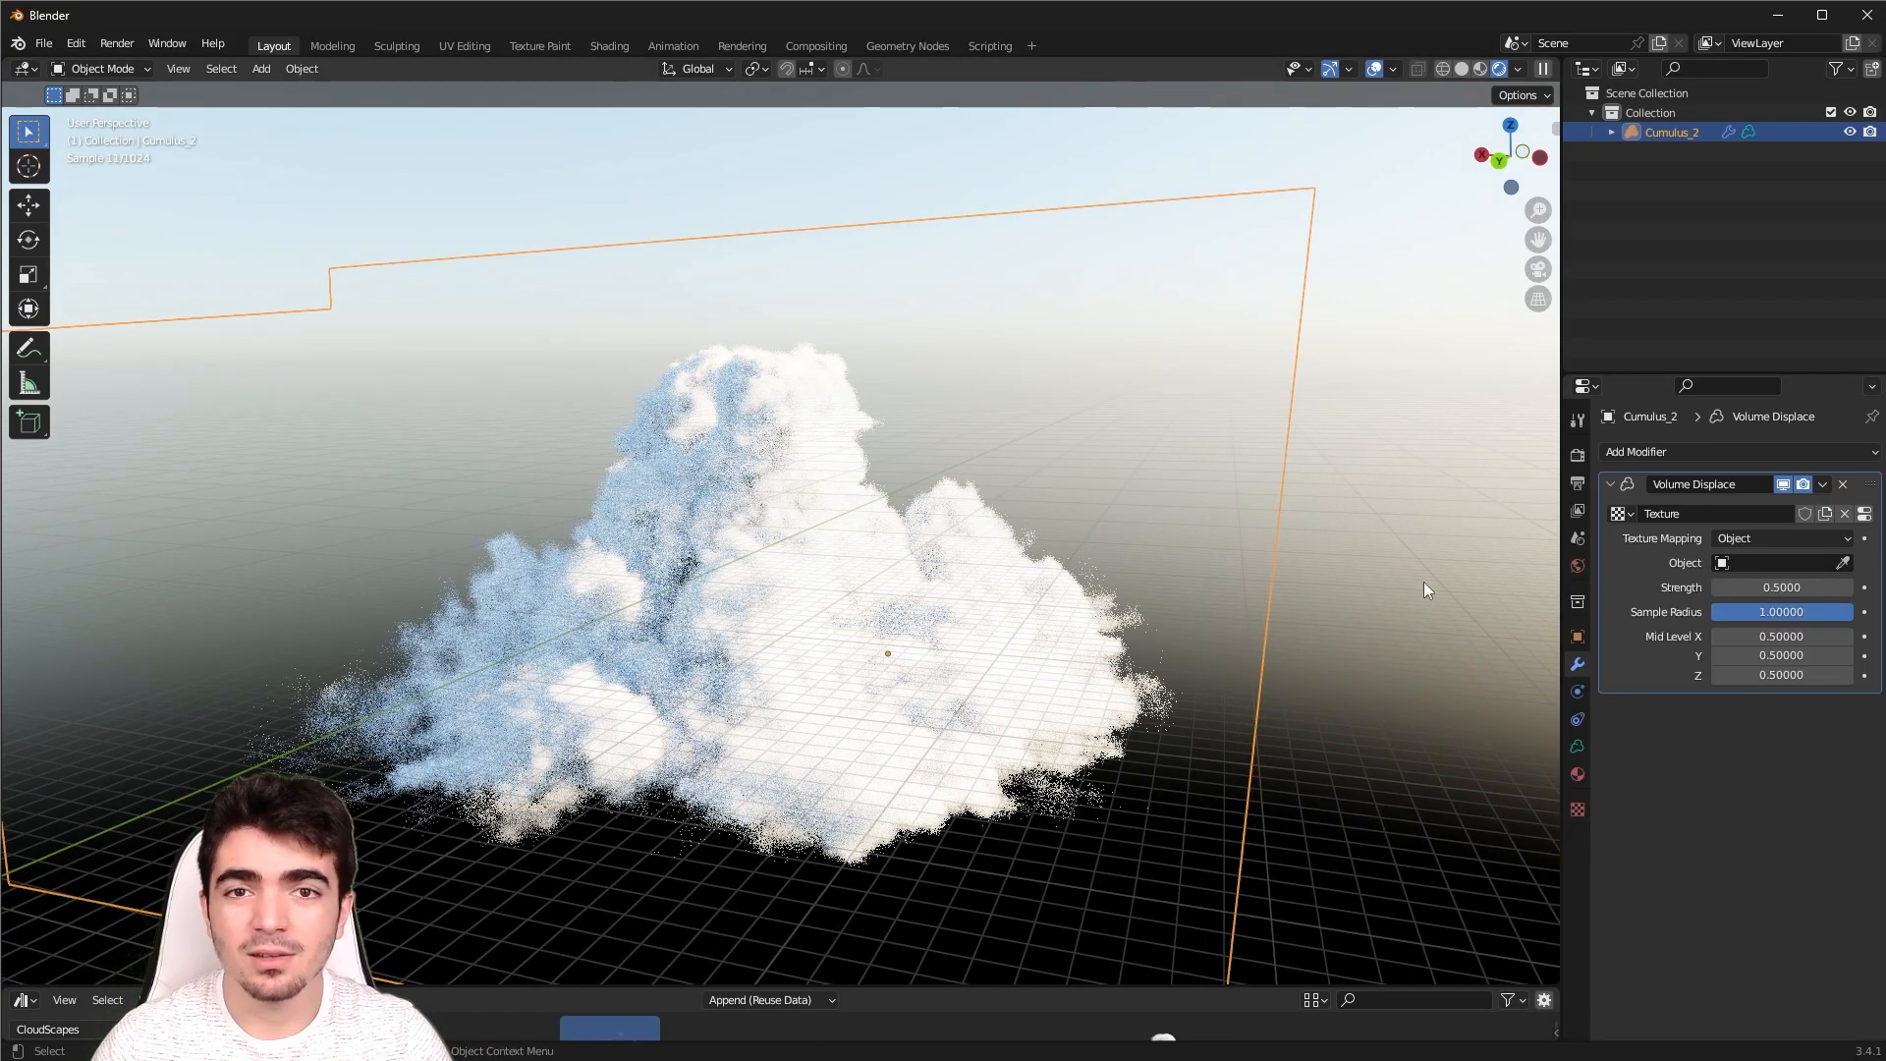
scroll(880, 597, "down", 2)
scroll(885, 594, "up", 2)
Add a Plain Axes empty and move it beside the cloud, to about X -25.3 m, Y -24.9 m, Z 11 m
key("shift+a")
mouse_move(886, 593)
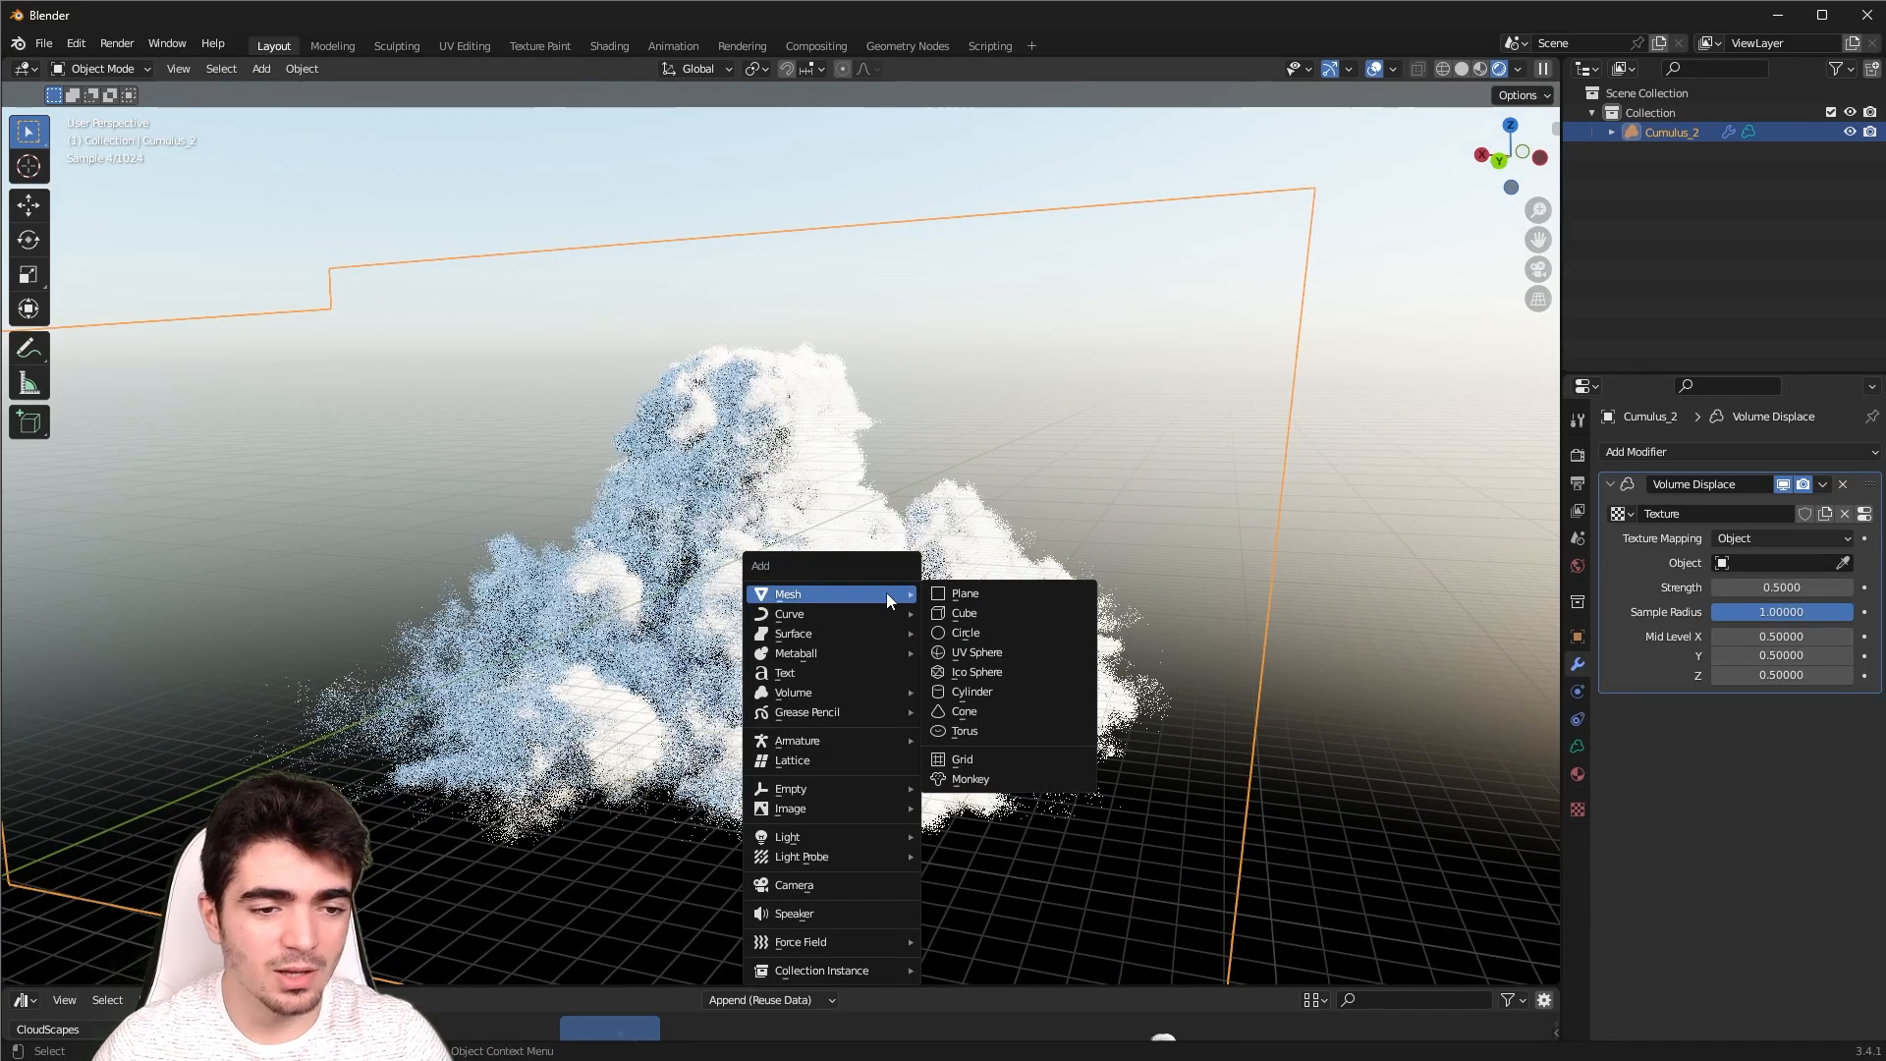
mouse_move(785, 793)
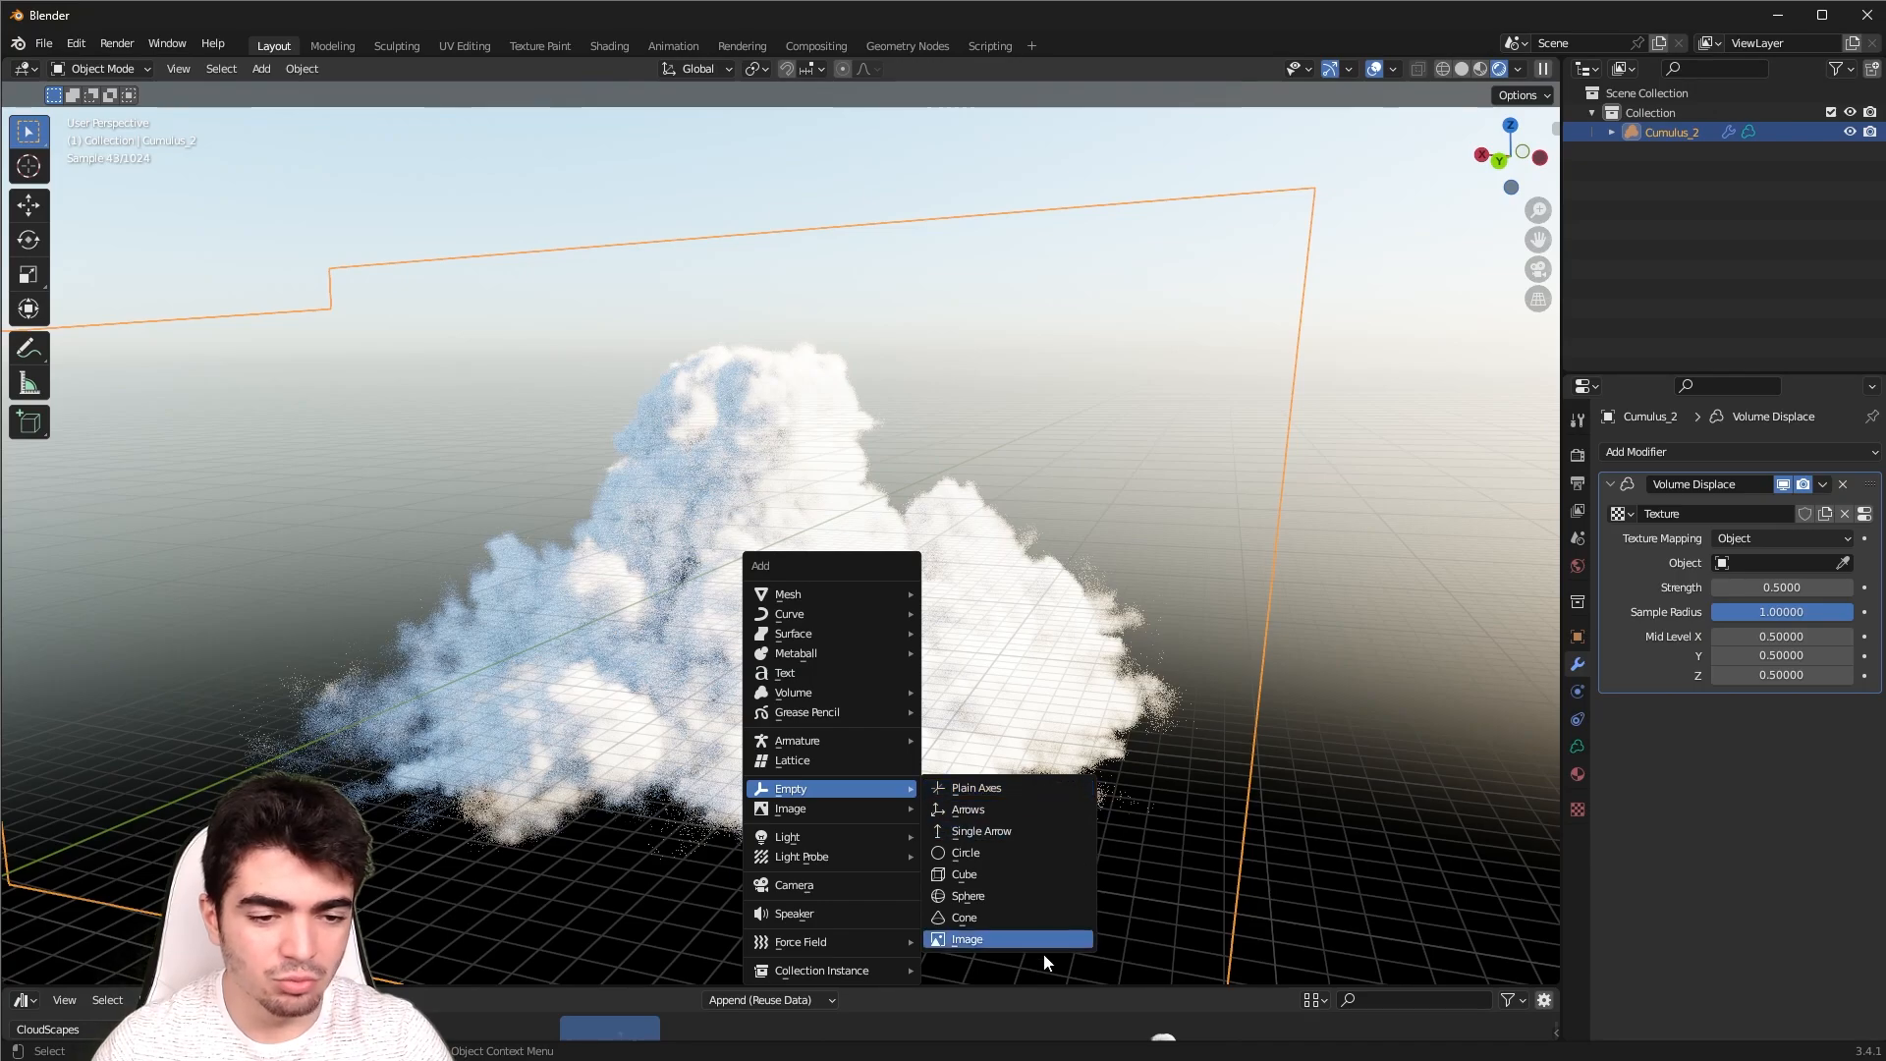
left_click(985, 805)
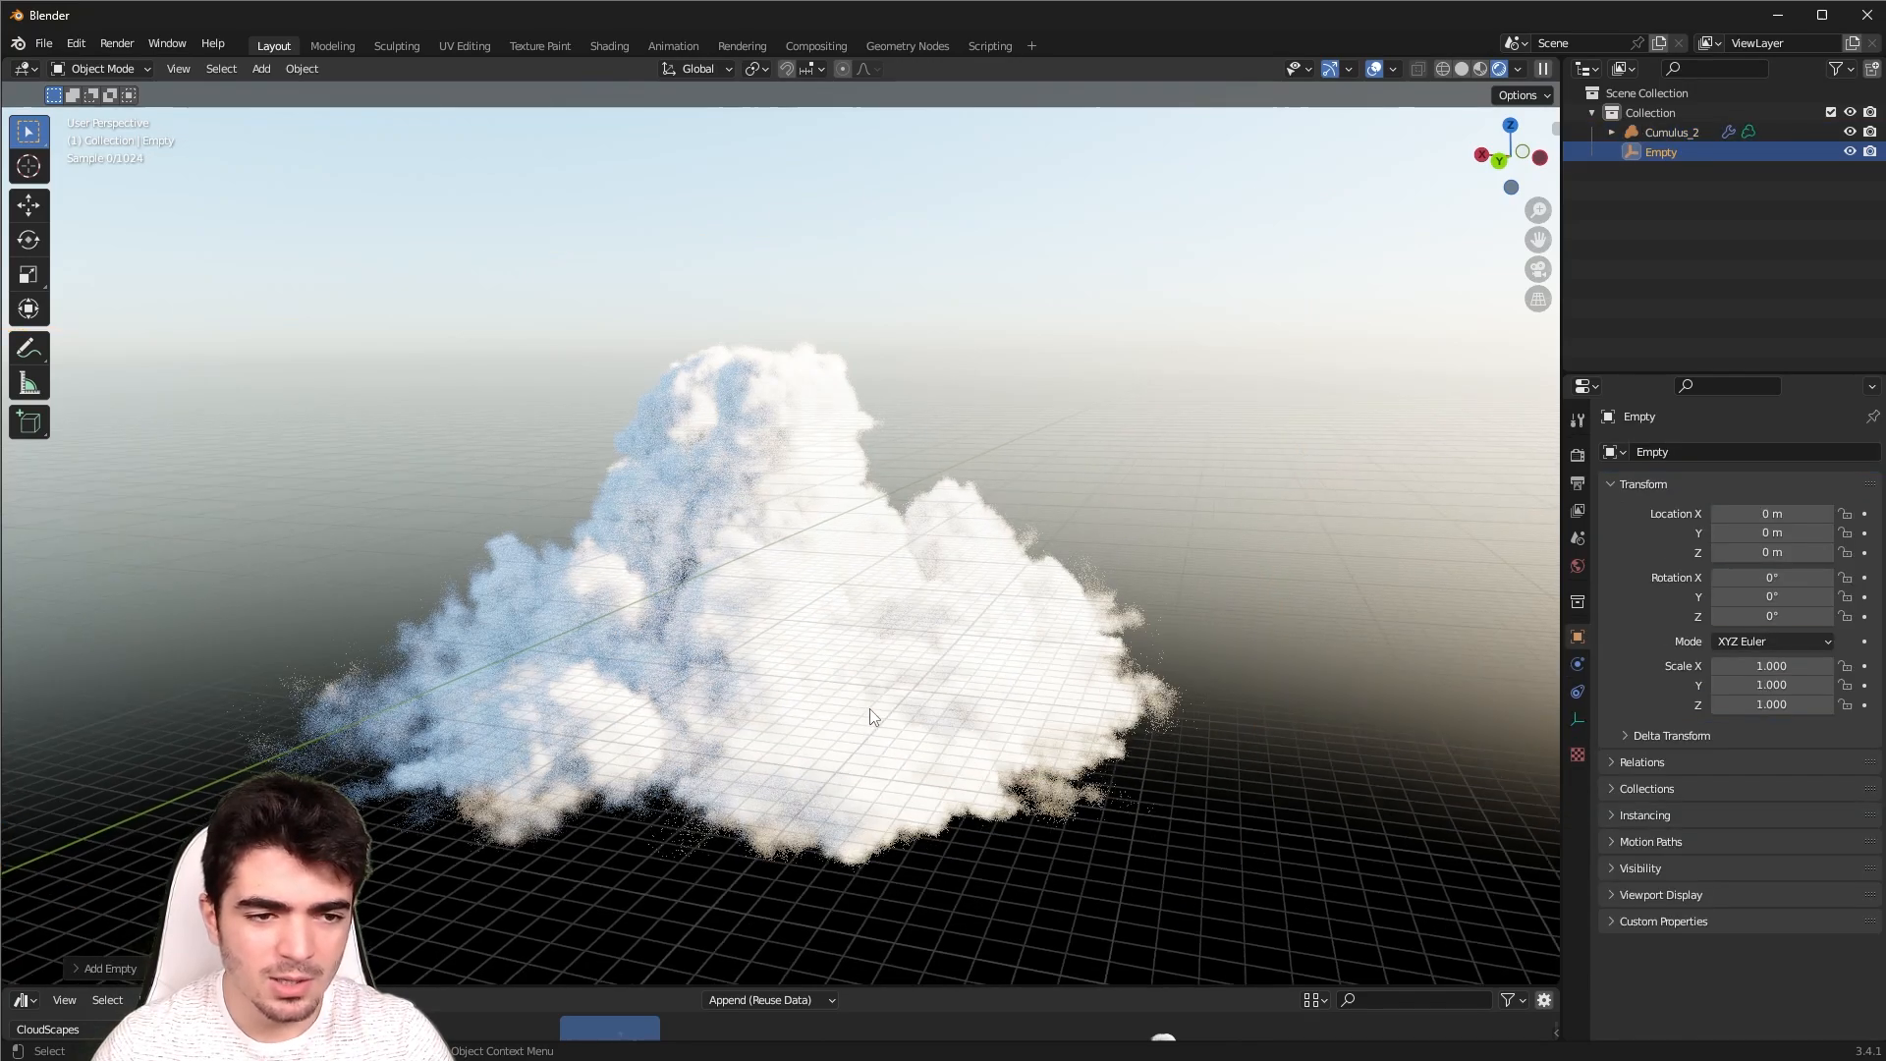
key("g")
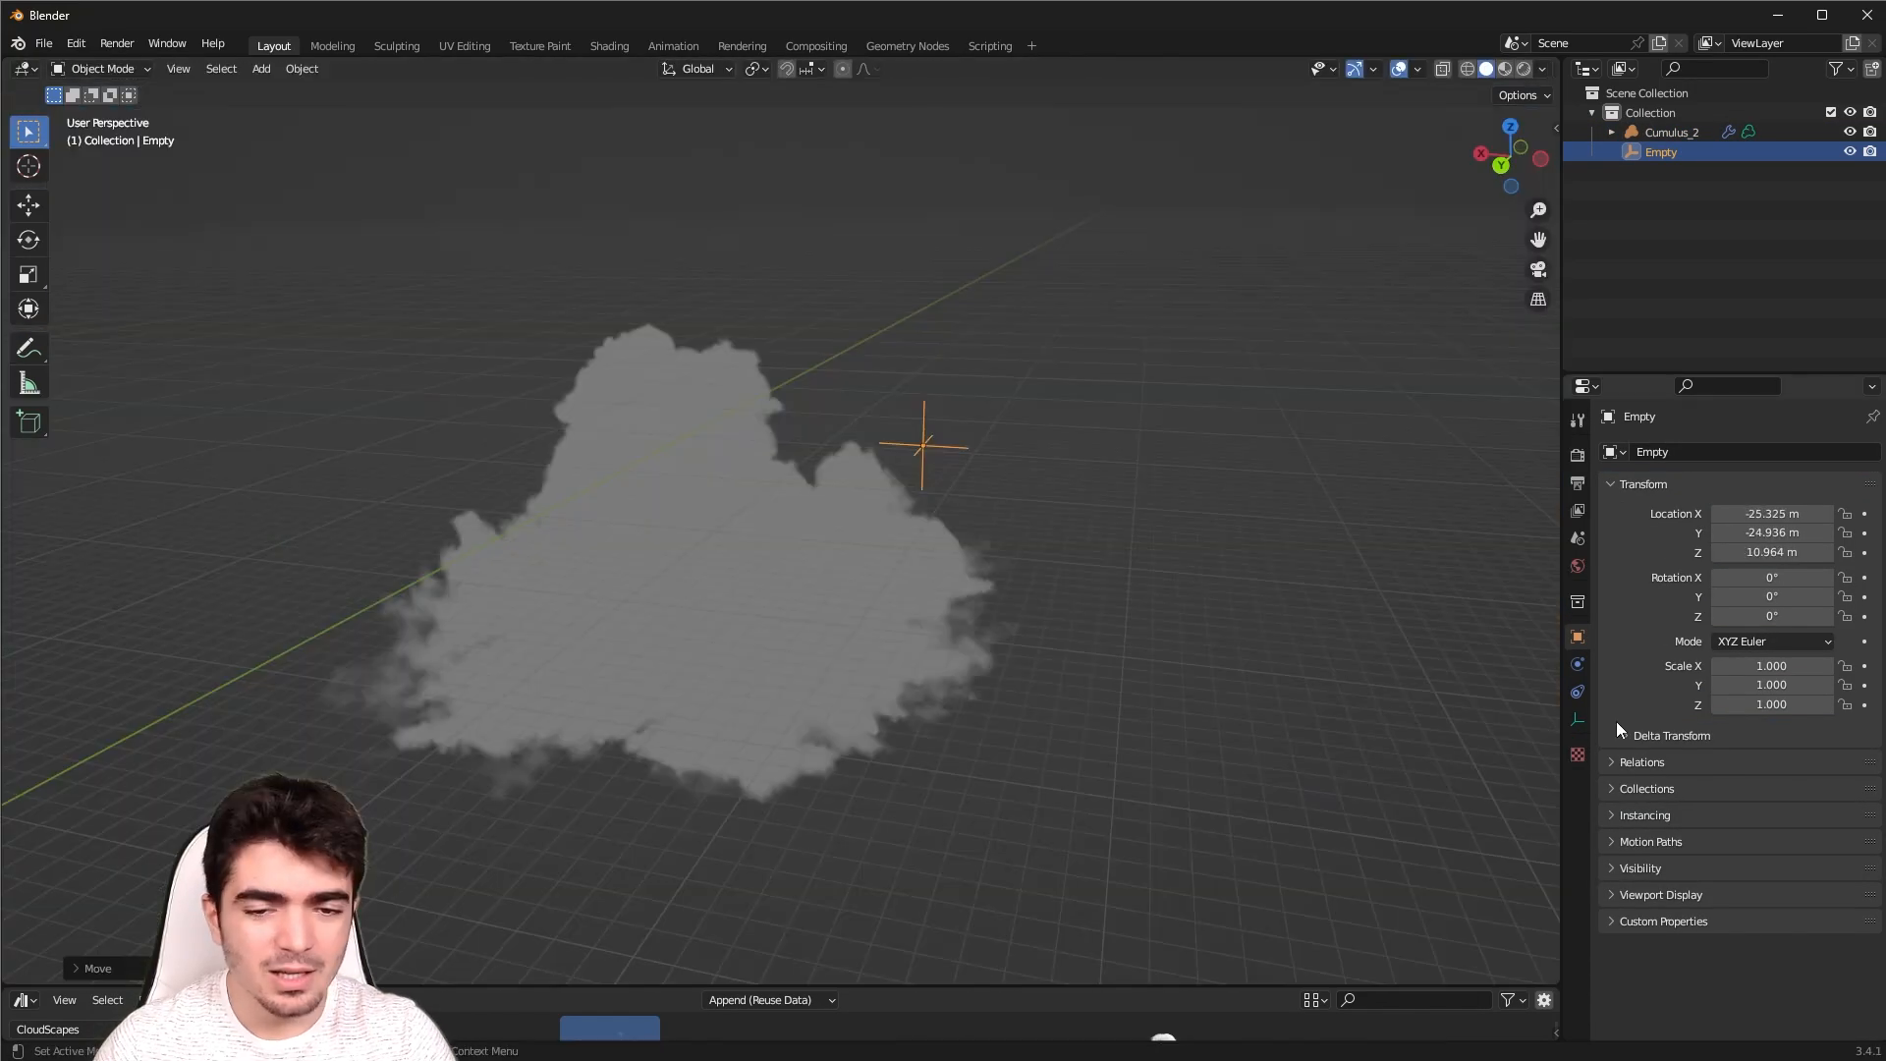
Assign the empty as the mapping object in the Cumulus_2 cloud's Volume Displace modifier
left_click(794, 653)
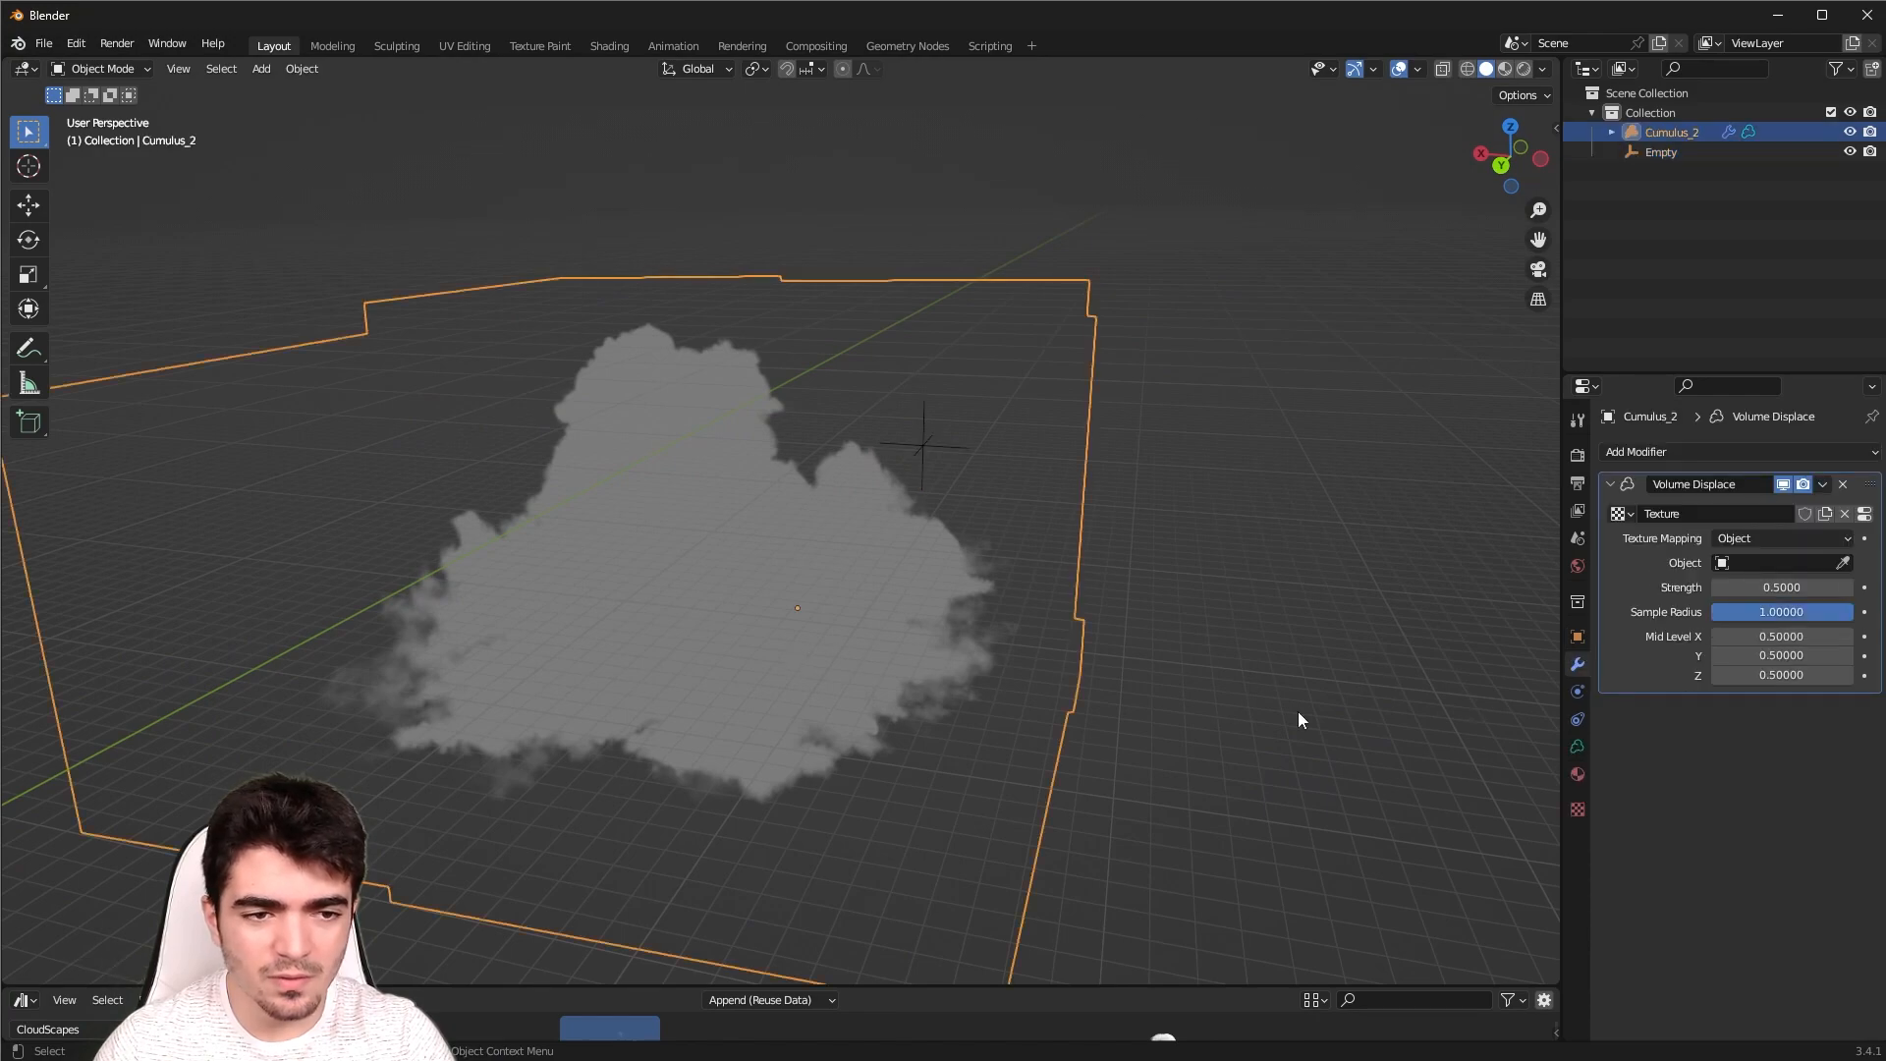
left_click(1729, 564)
left_click(1705, 595)
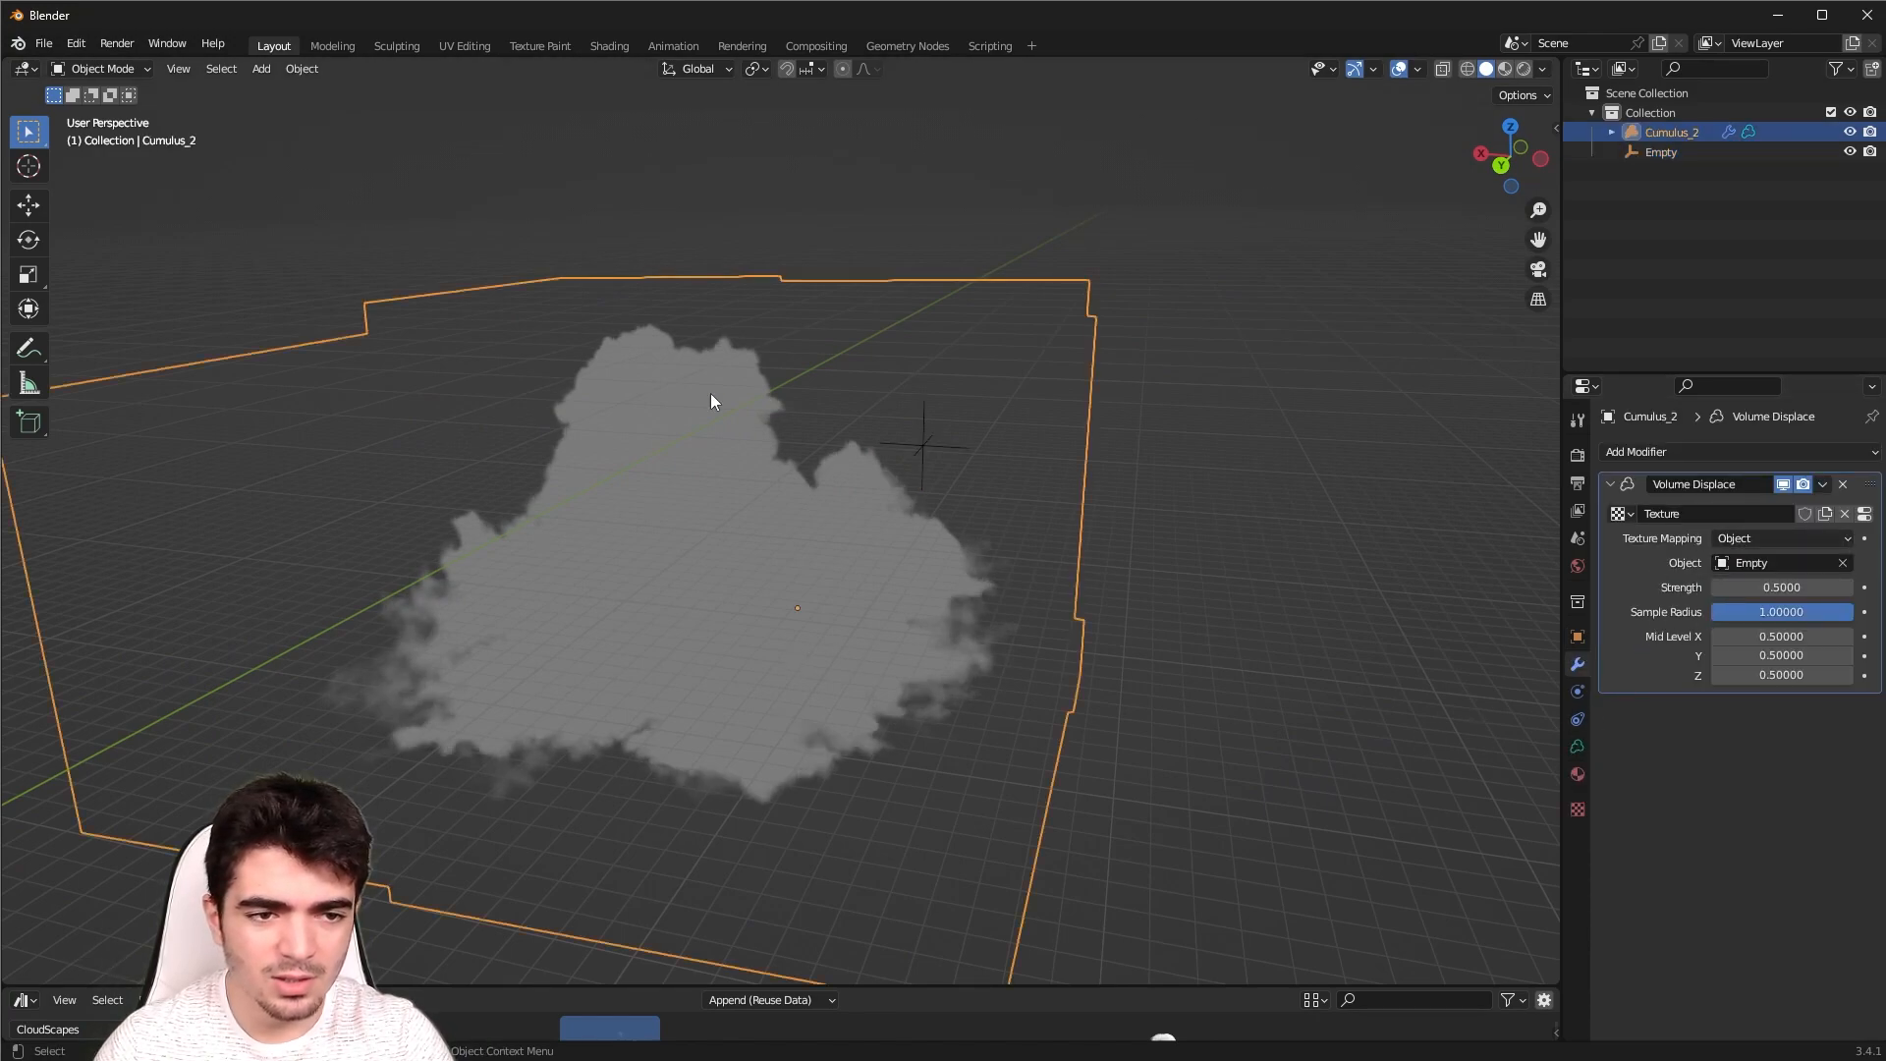
scroll(847, 507, "up", 2)
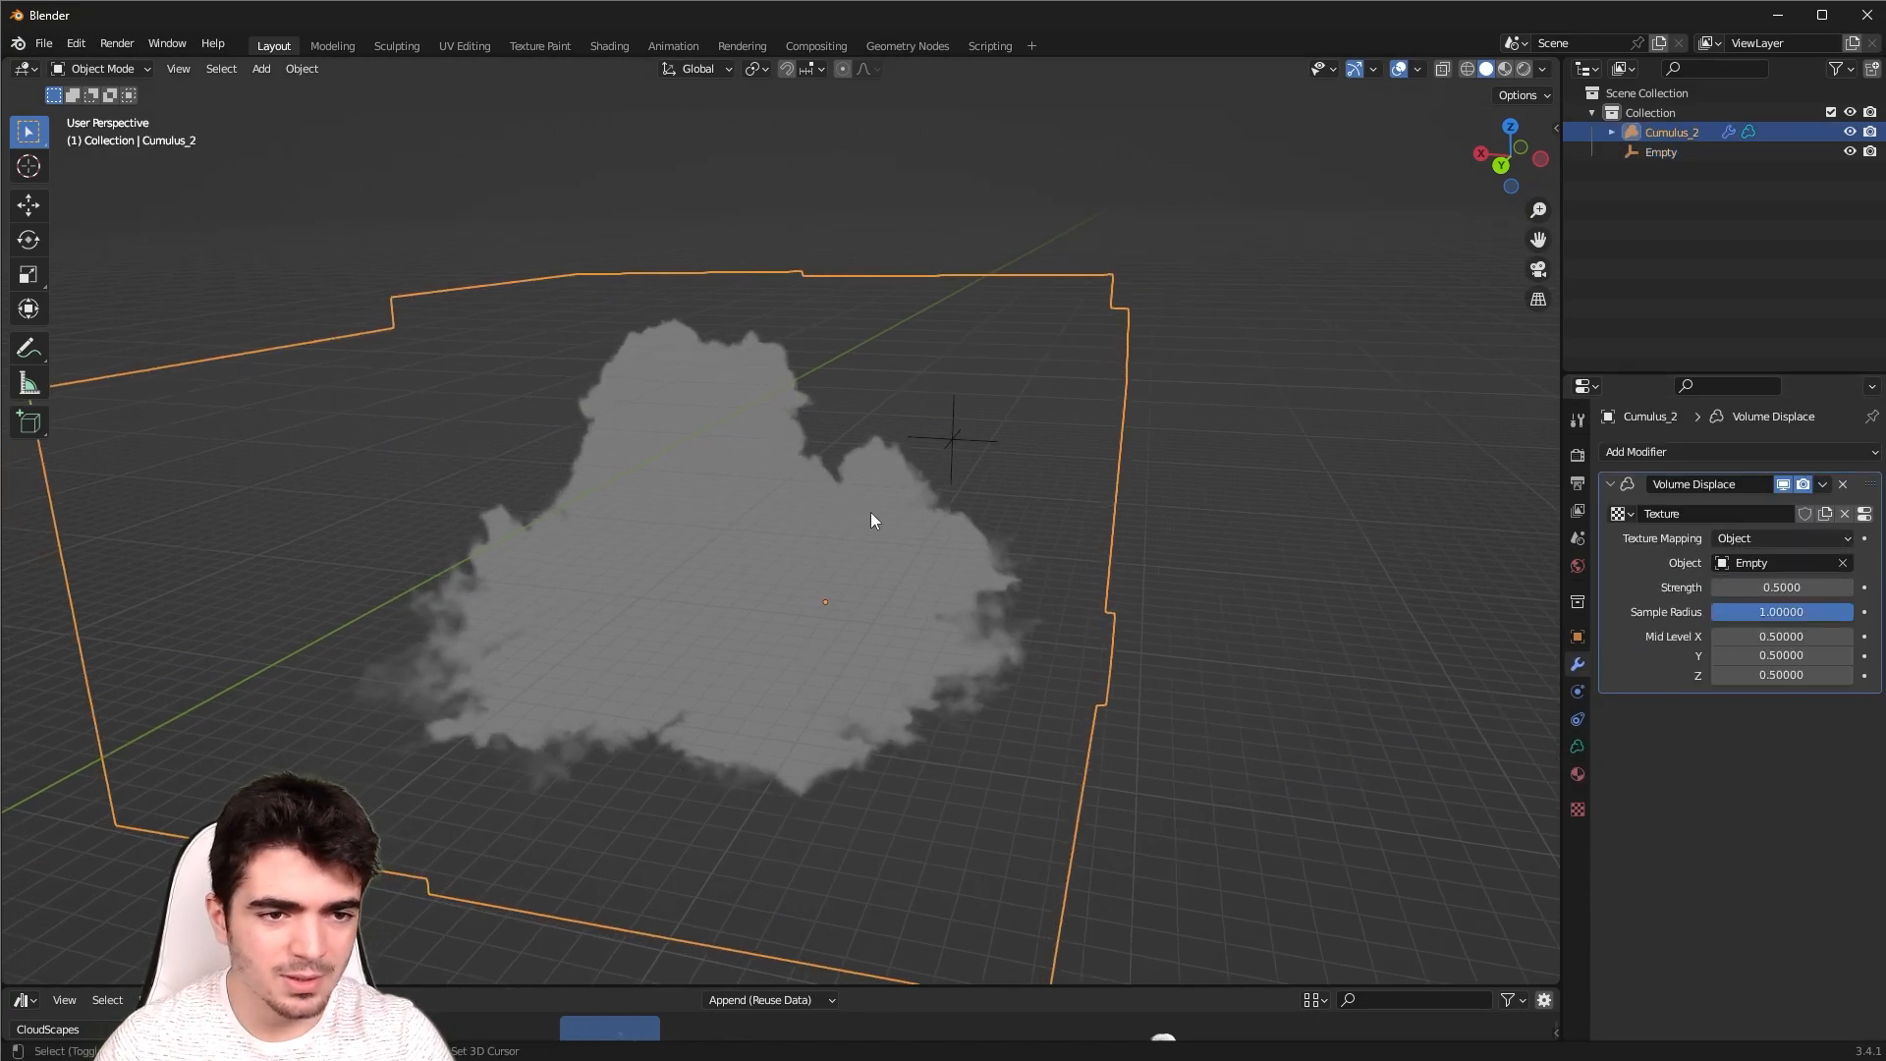
Switch the viewport to rendered shading and move the empty along X to about -27.2 m
left_click(1527, 70)
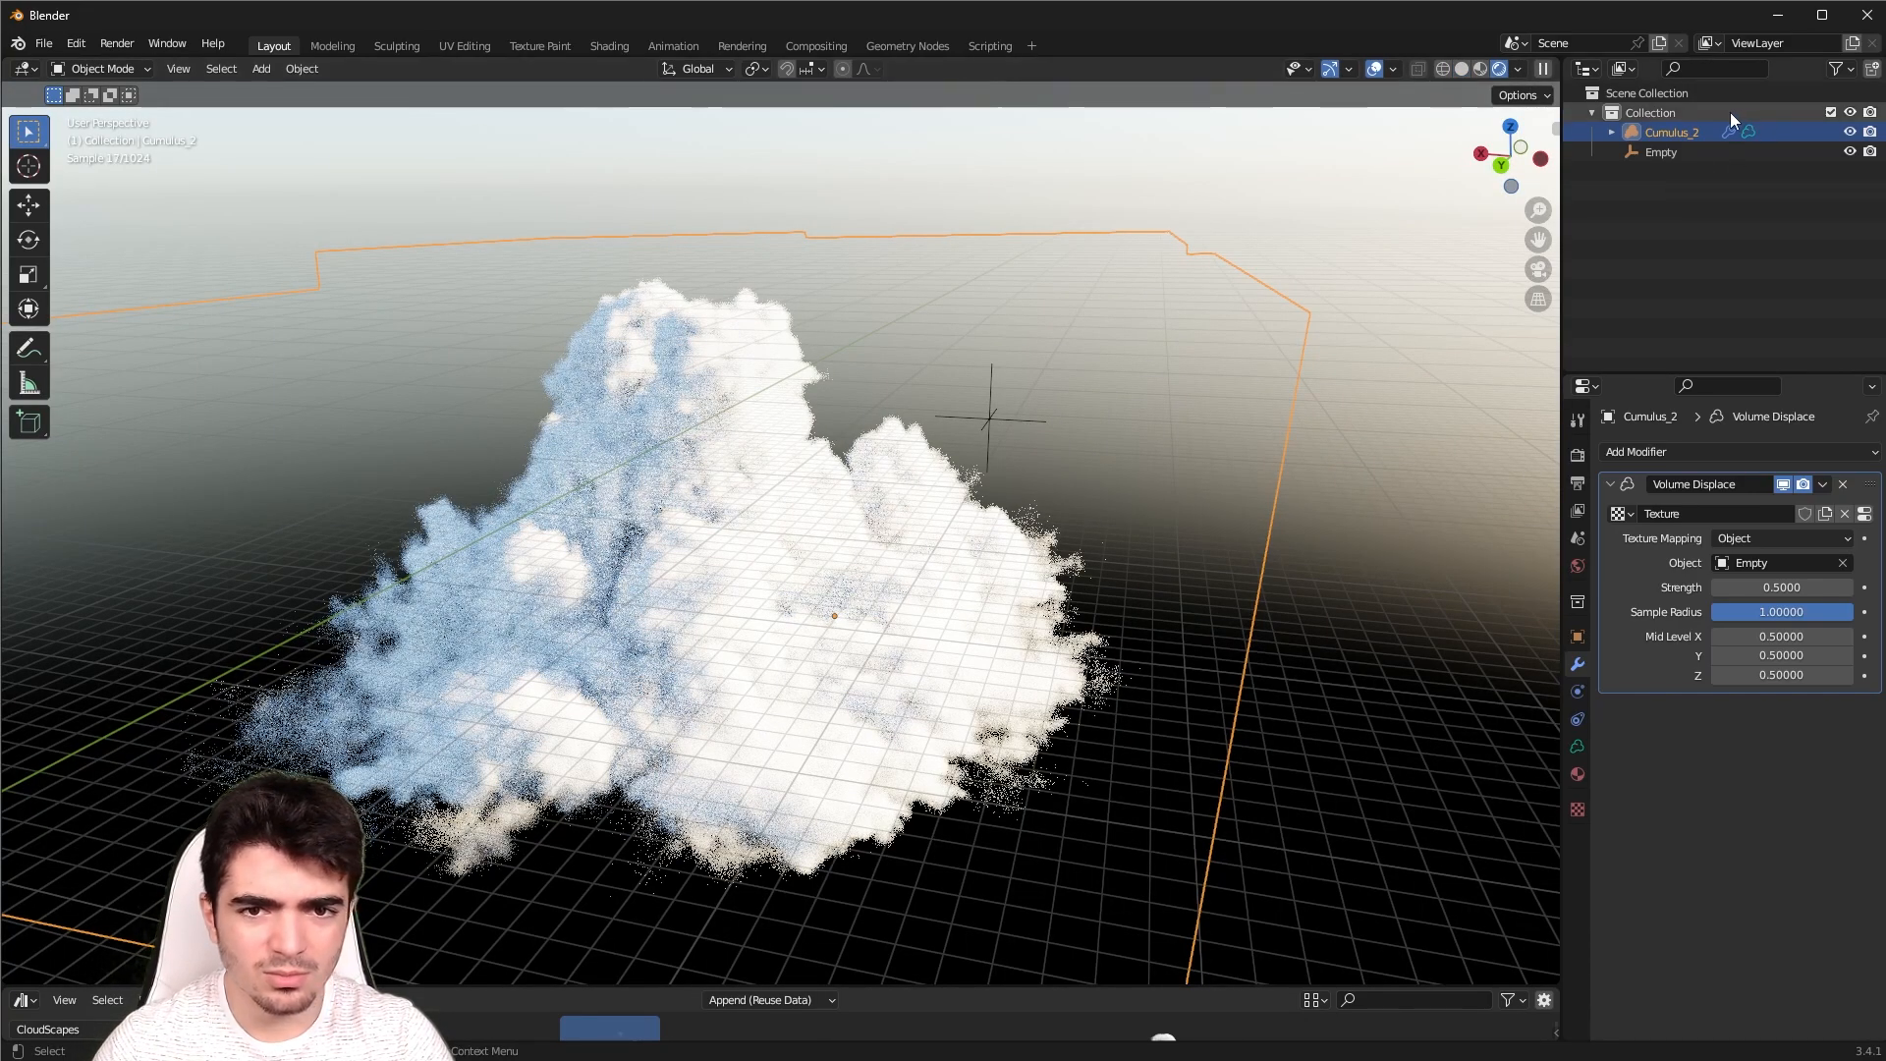
left_click(1688, 152)
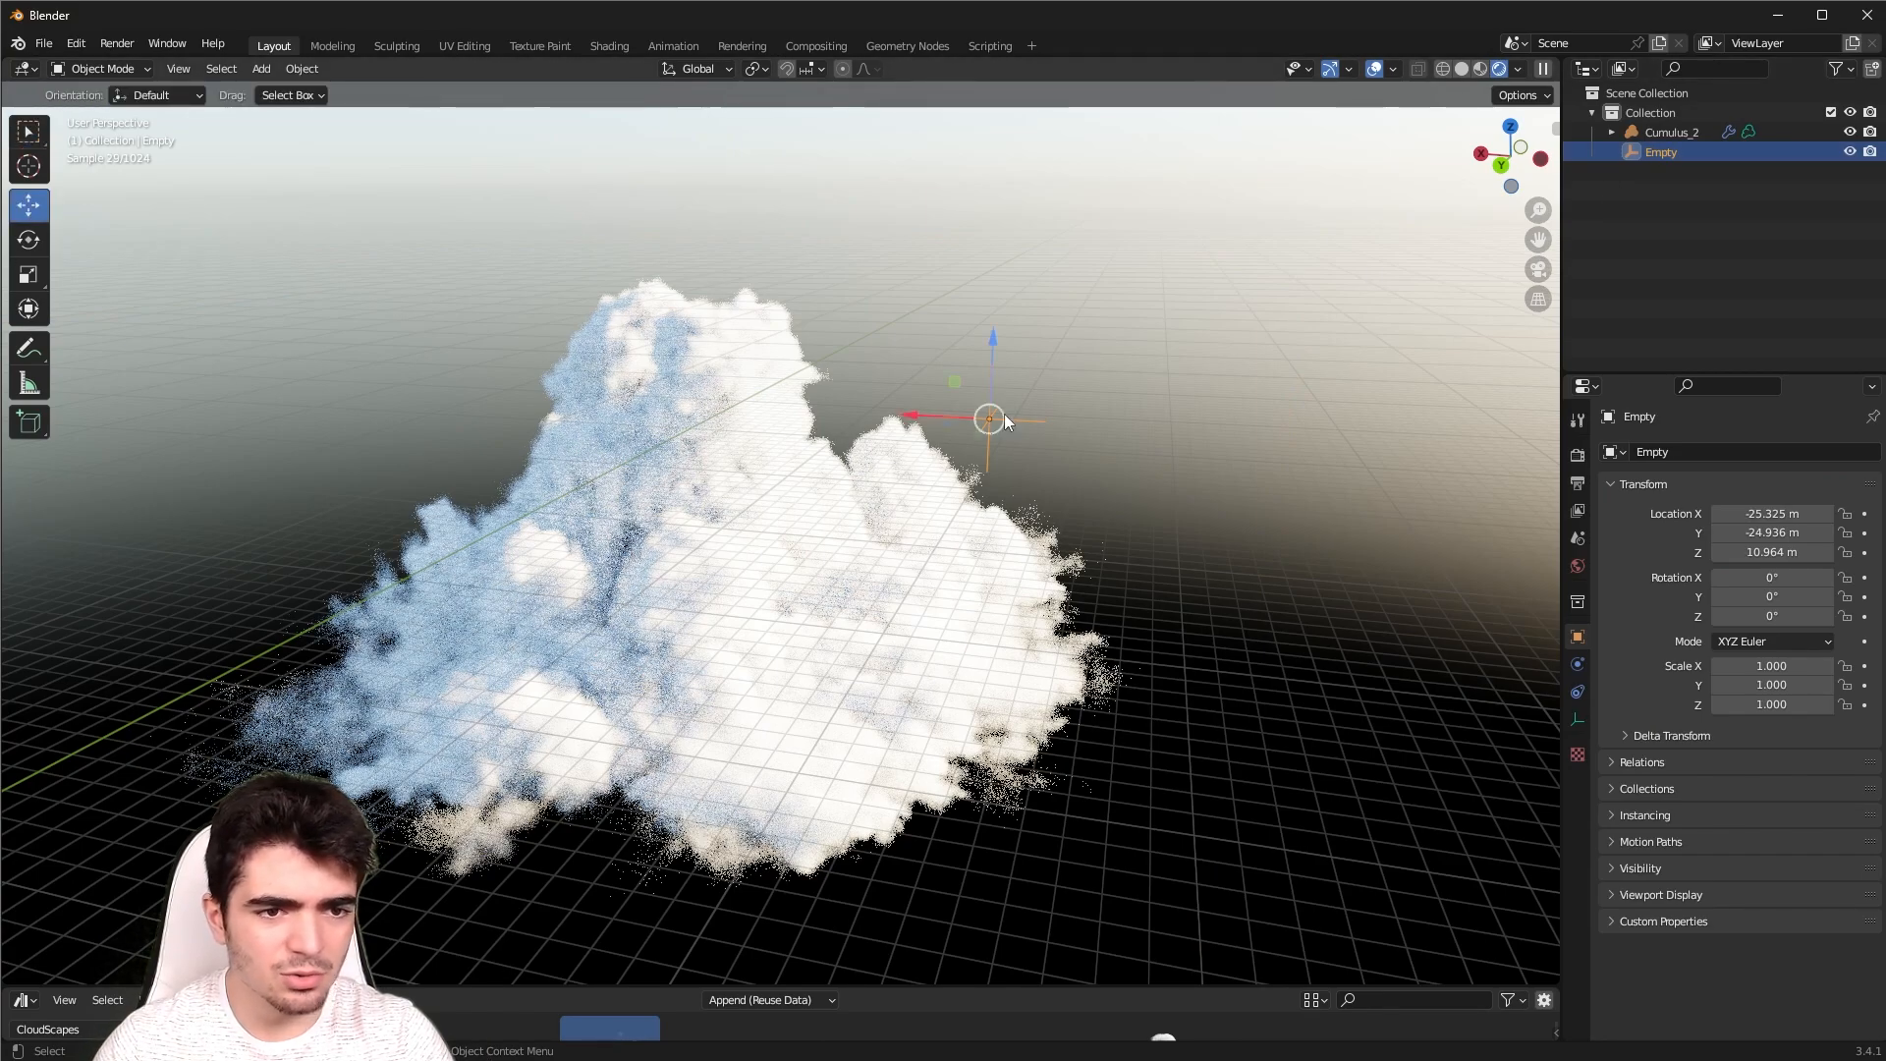
left_click_drag(909, 416, 945, 438)
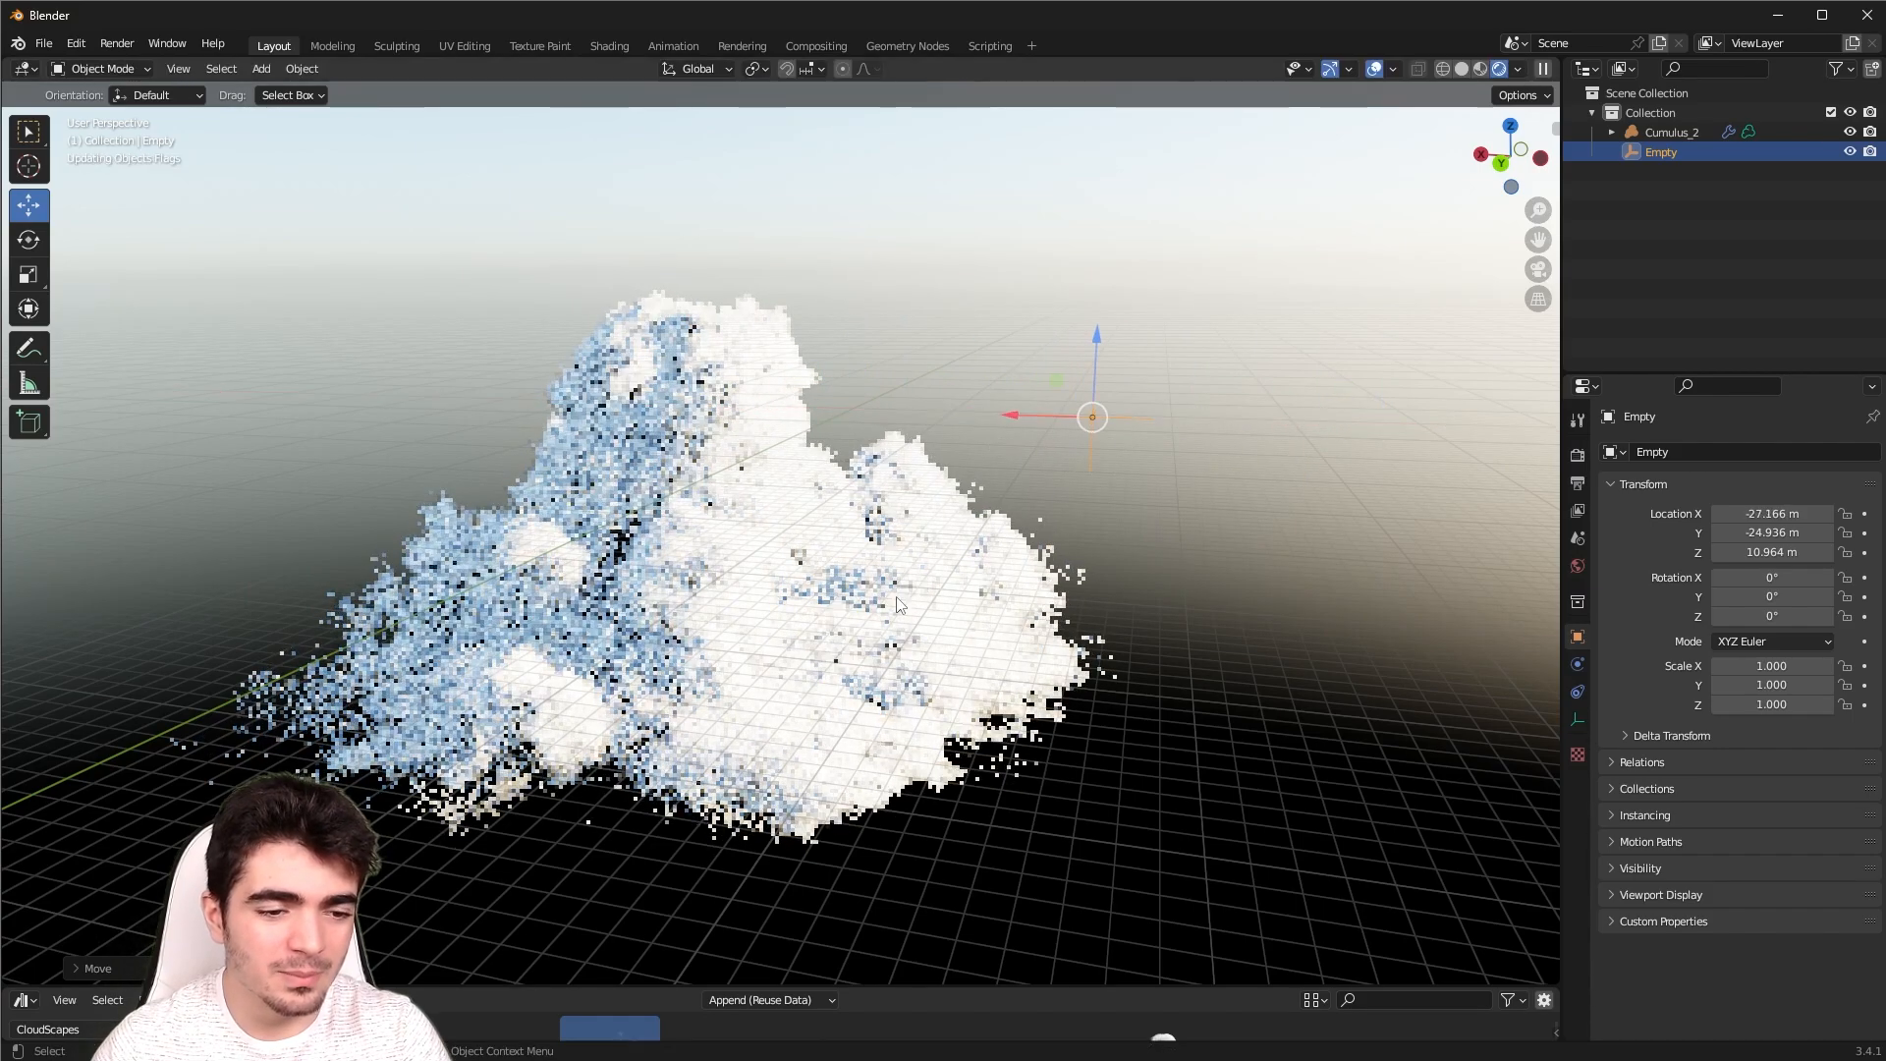
Change the Asset Browser area to a Timeline and enlarge it to about a third of the window's height
left_click(21, 1001)
left_click(21, 1000)
left_click(21, 1002)
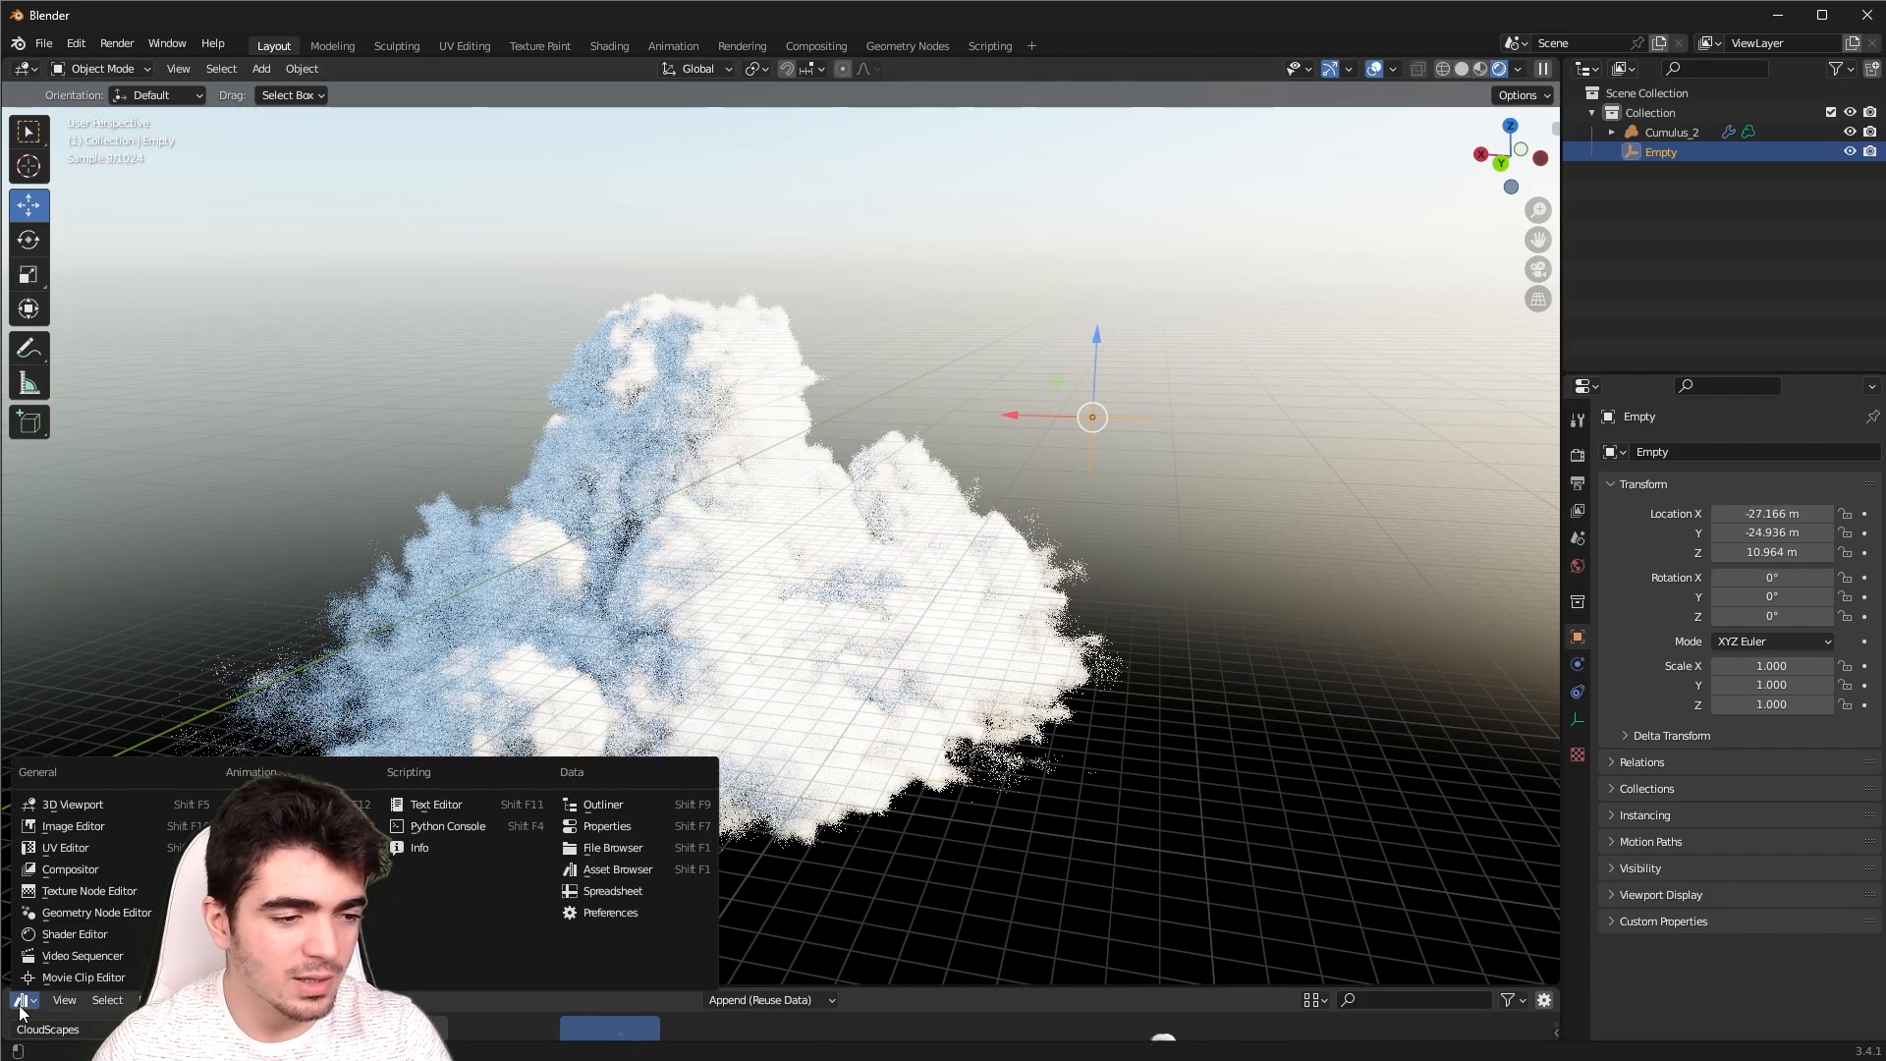
left_click(257, 827)
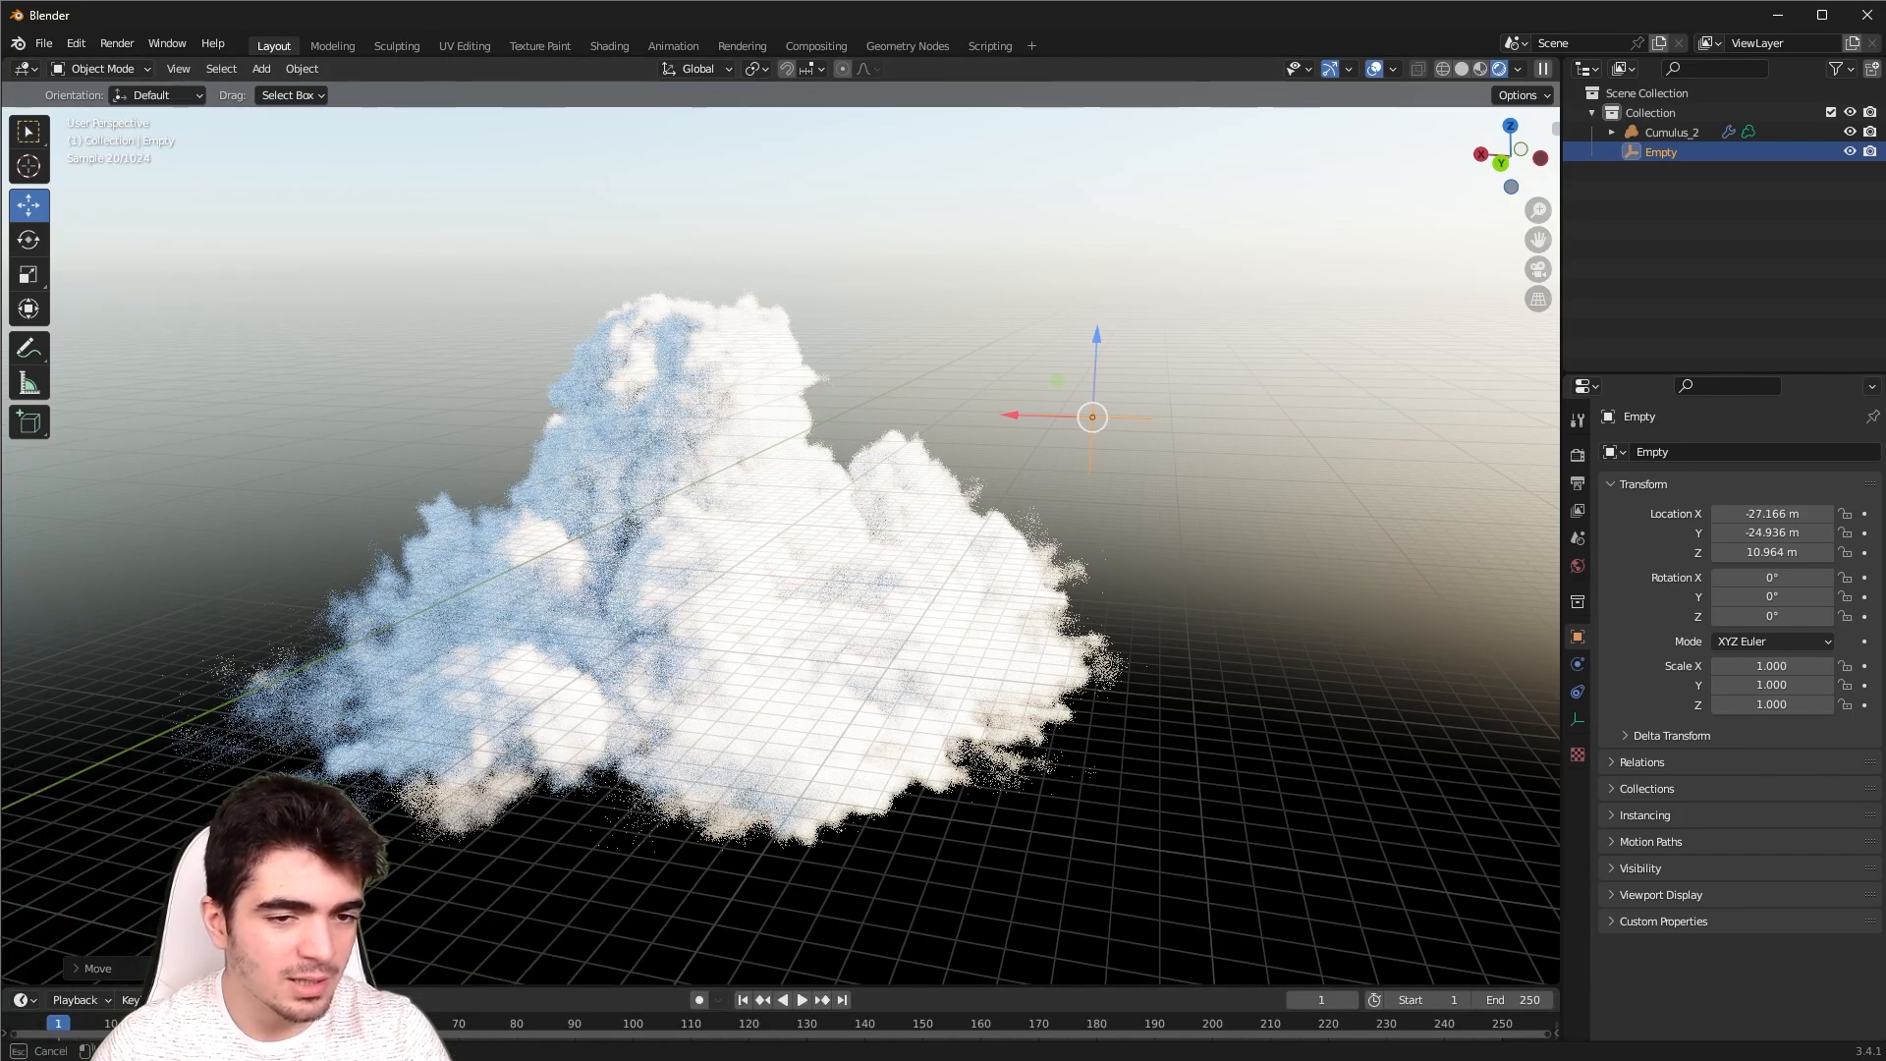
left_click_drag(510, 989, 510, 658)
Insert a Location keyframe for the empty at frame 1
scroll(727, 442, "down", 2)
scroll(751, 447, "down", 1)
middle_click_drag(762, 447, 729, 489, "shift")
scroll(770, 518, "up", 1)
key("i")
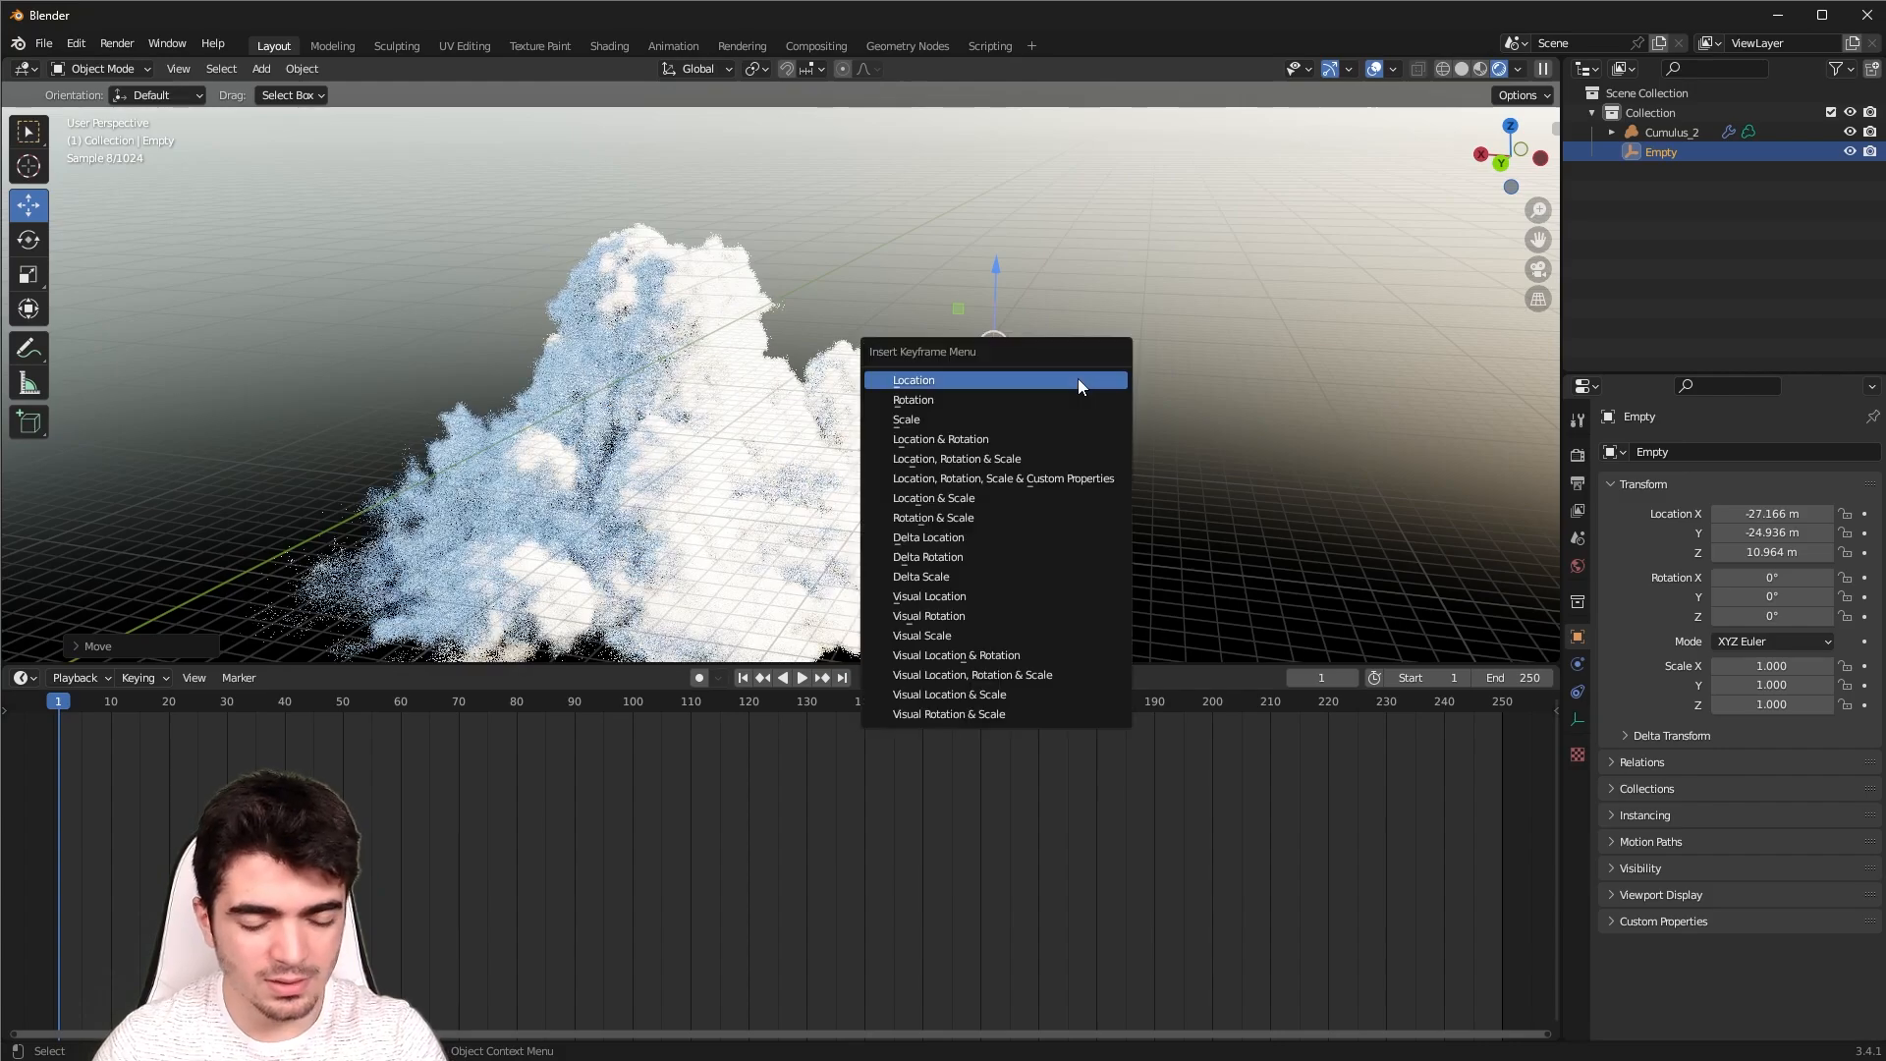
left_click(957, 380)
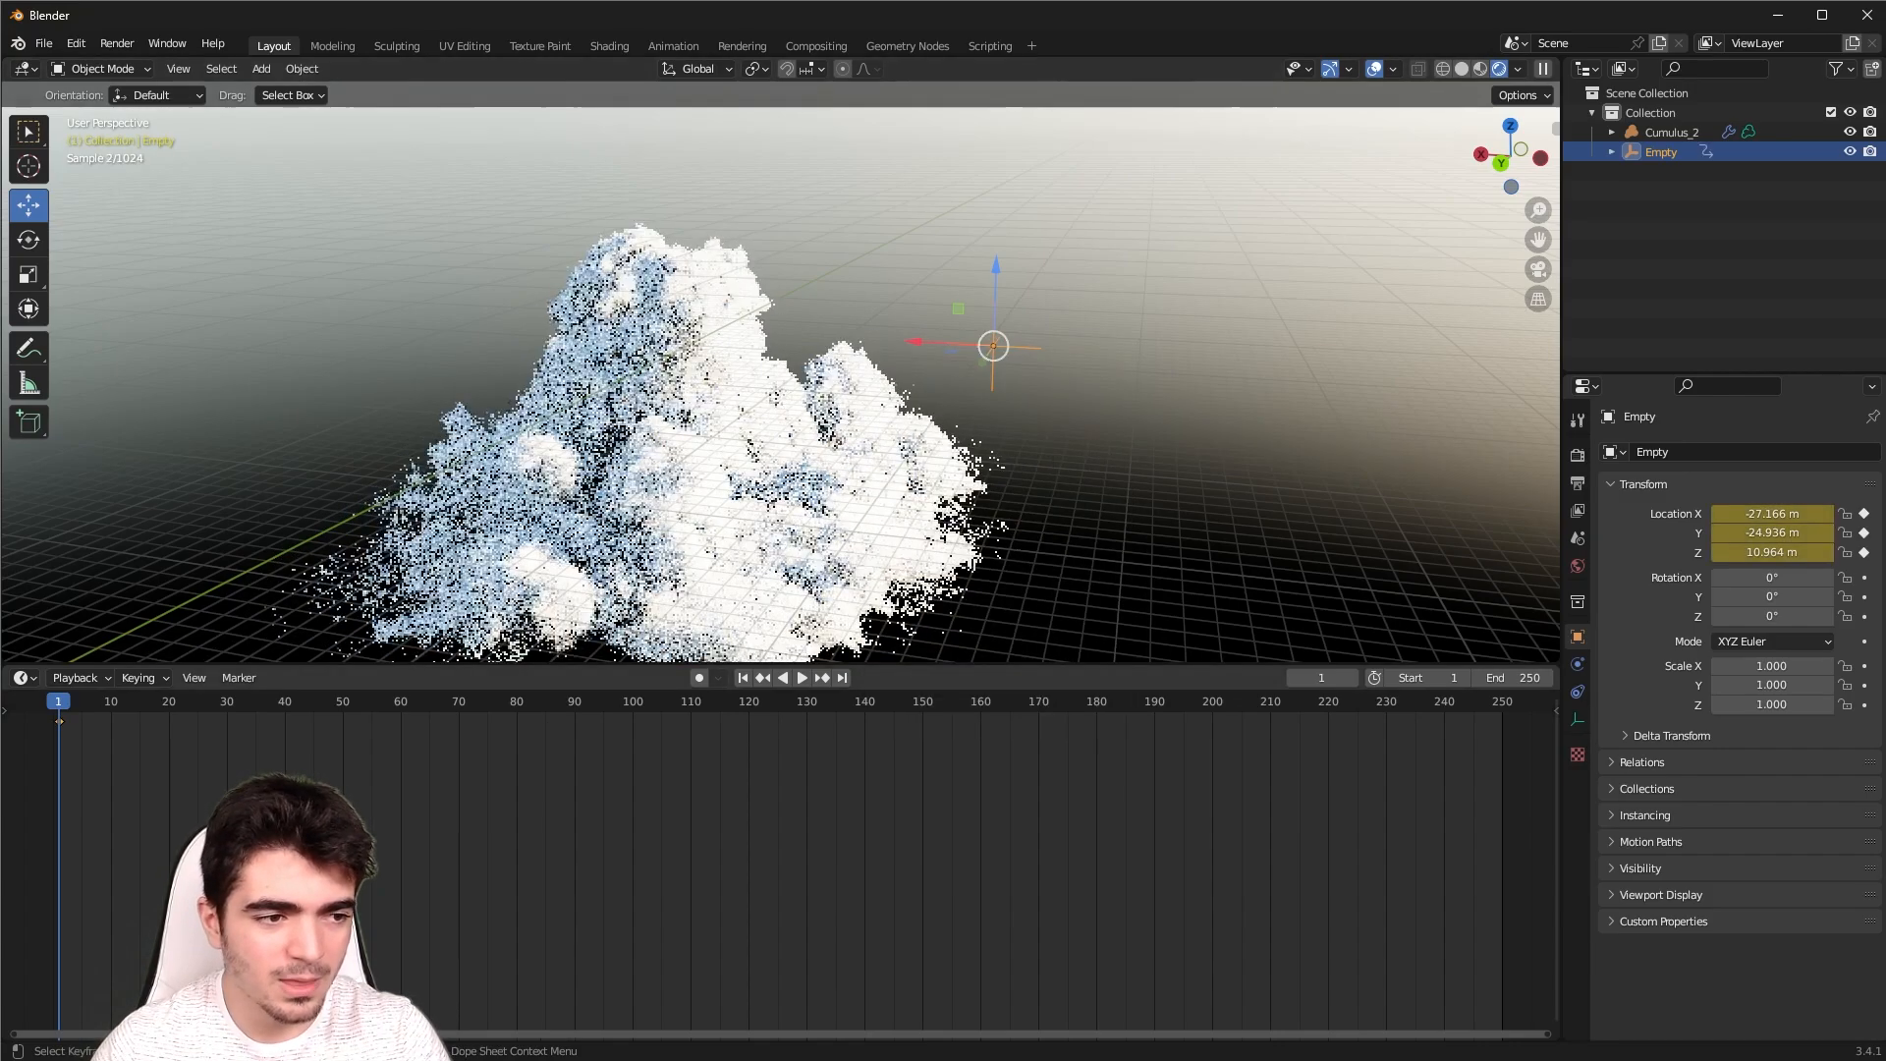
At frame 250, move the empty along X to about -46.3 m and insert a Location keyframe
left_click(842, 677)
scroll(774, 374, "down", 5)
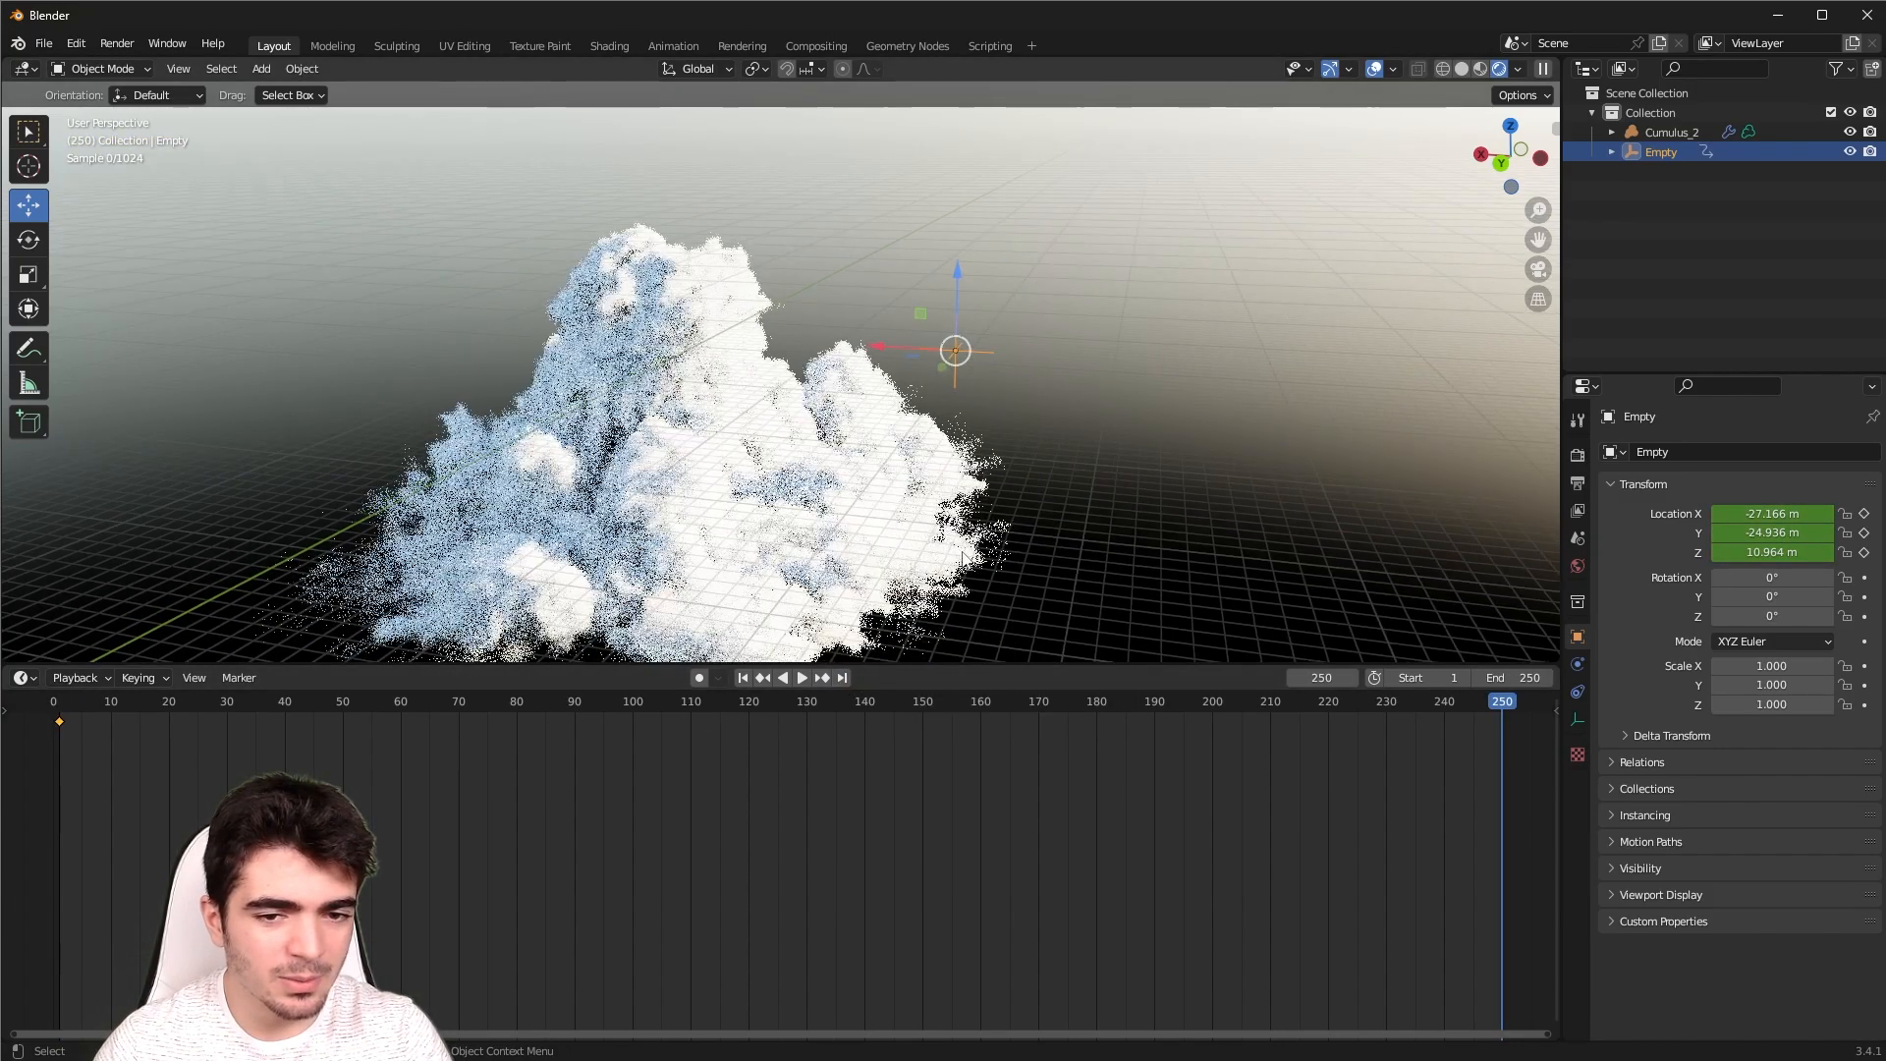
key("g")
key("x")
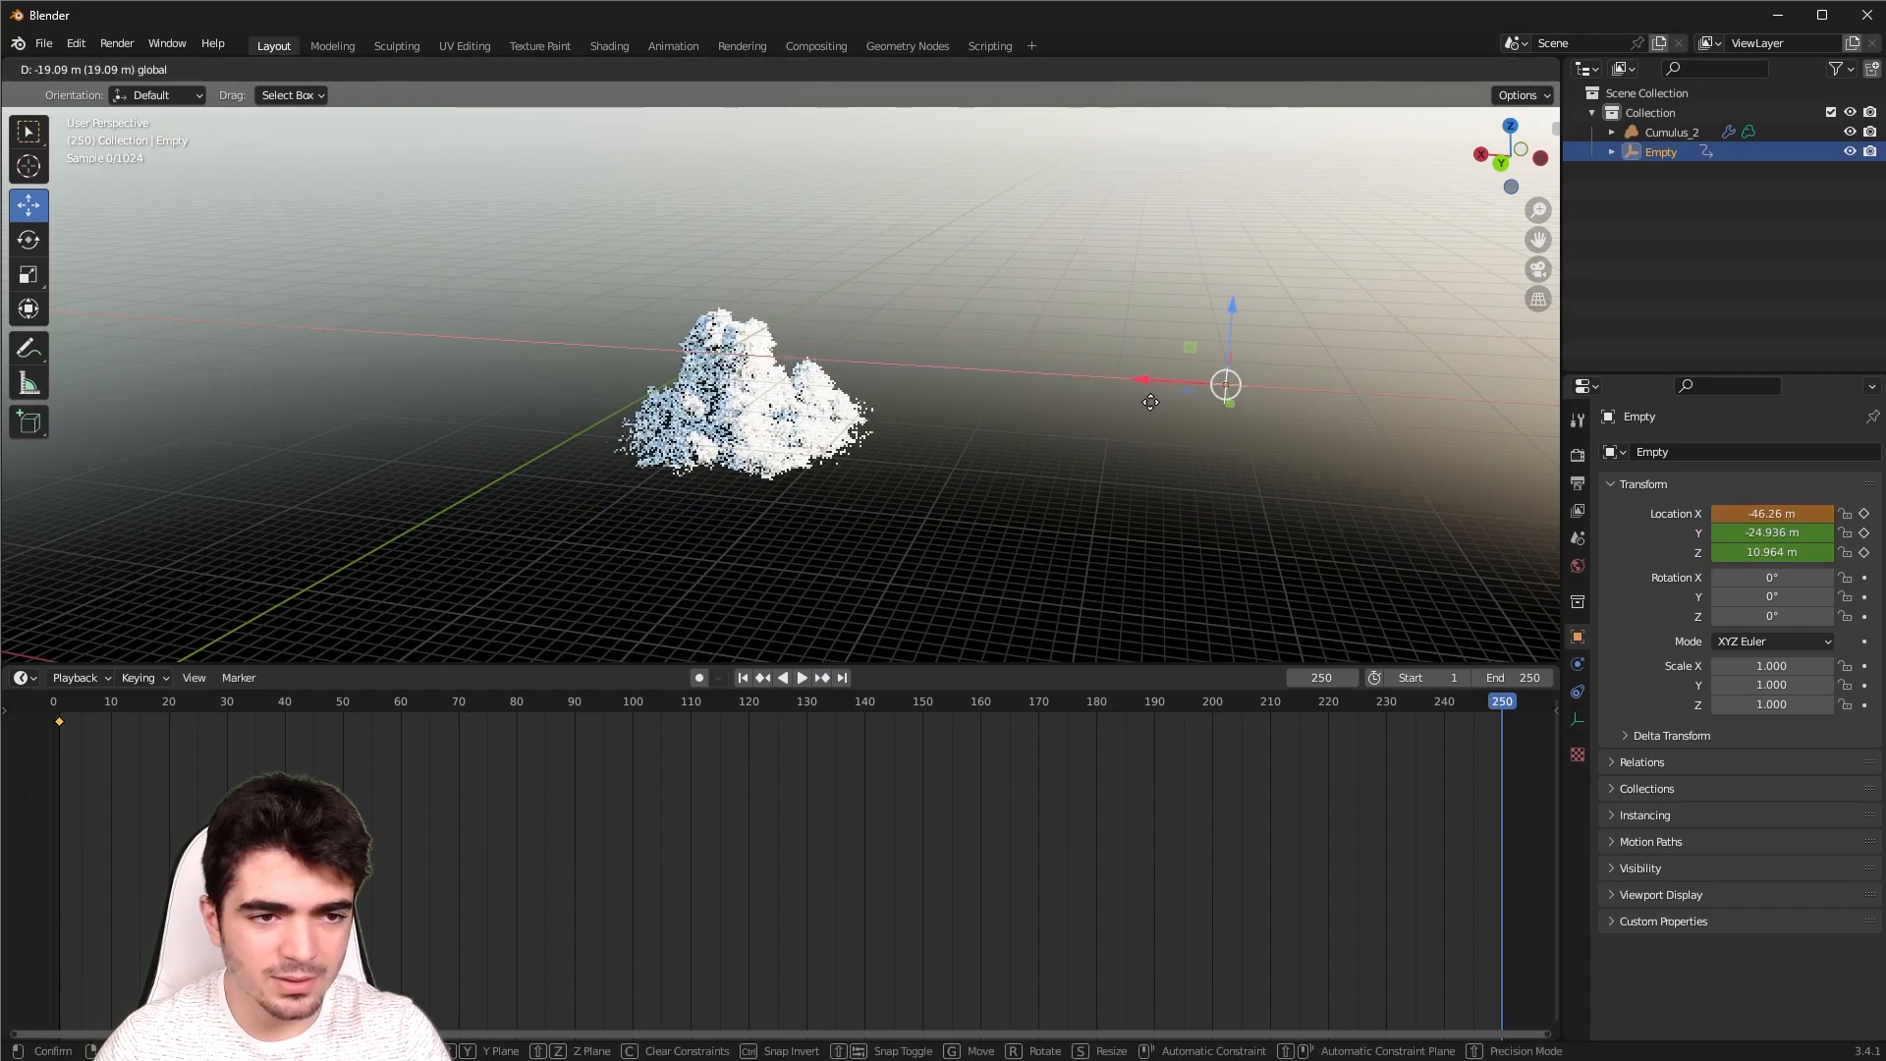
left_click(1151, 402)
key("i")
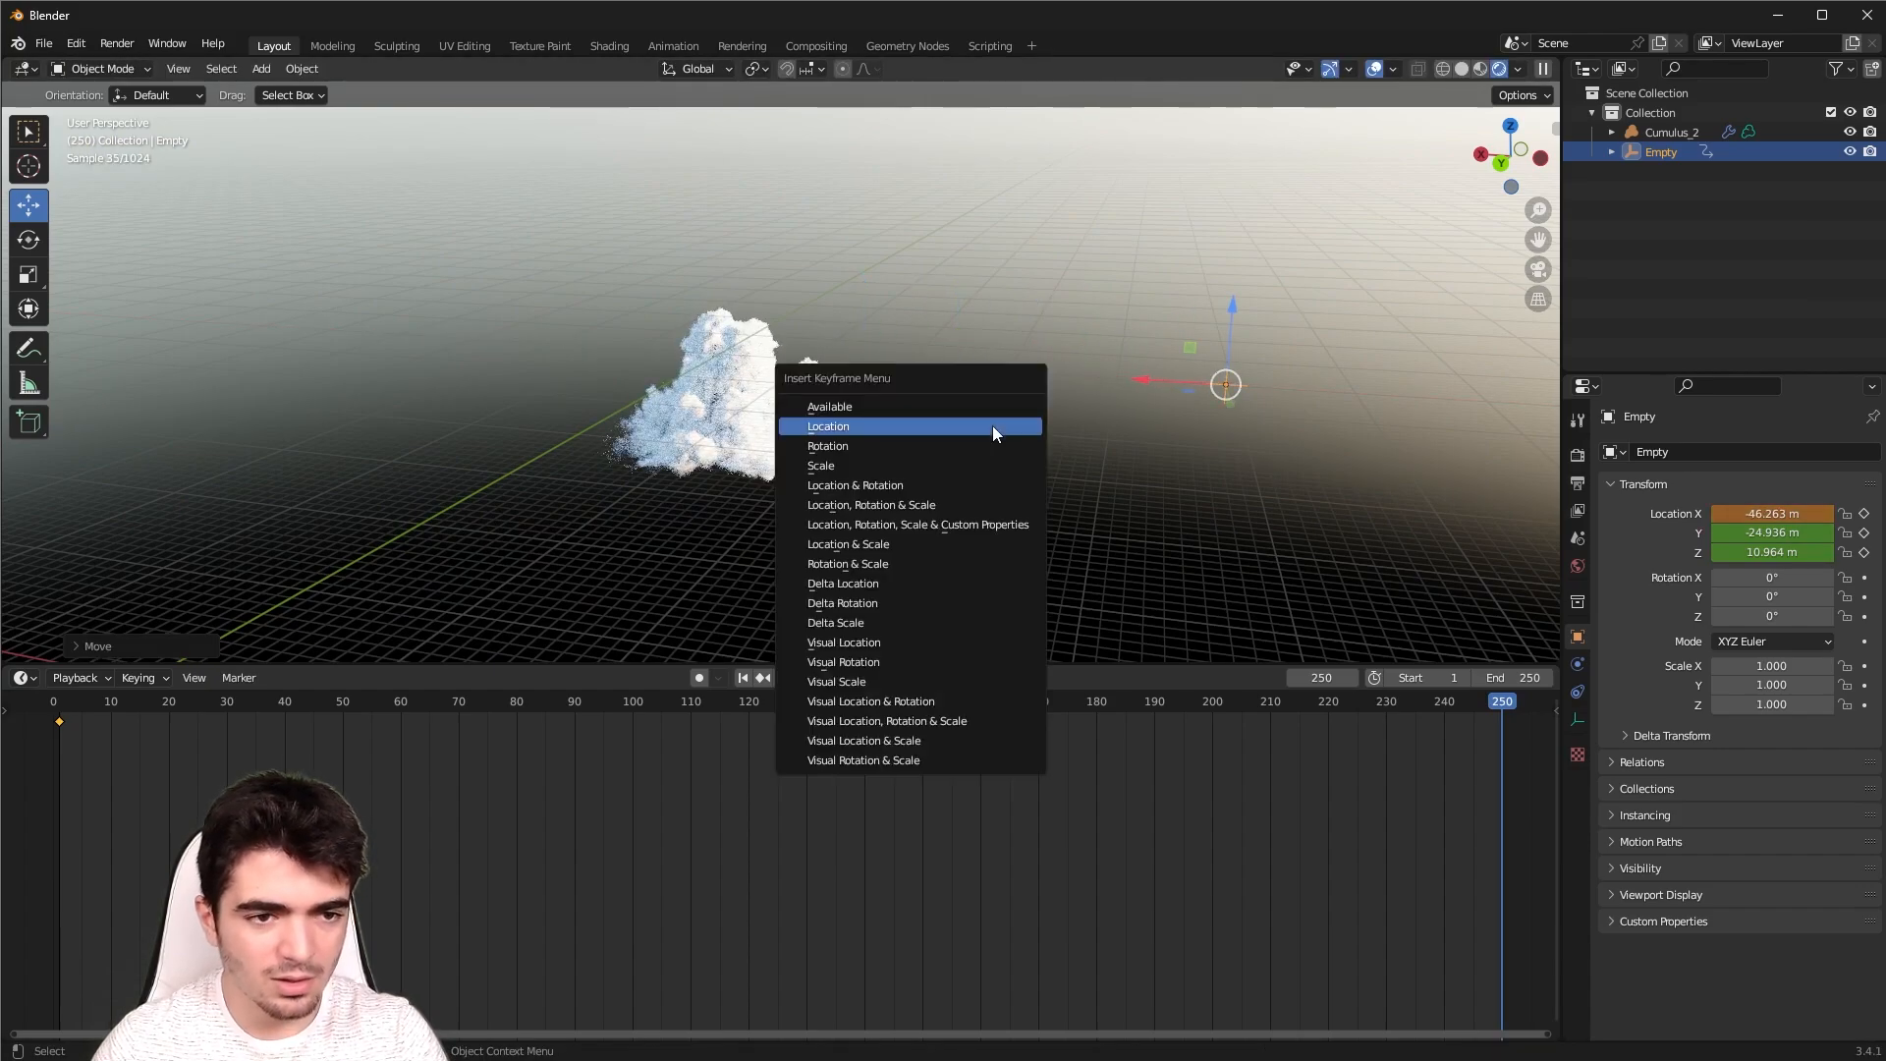
left_click(924, 426)
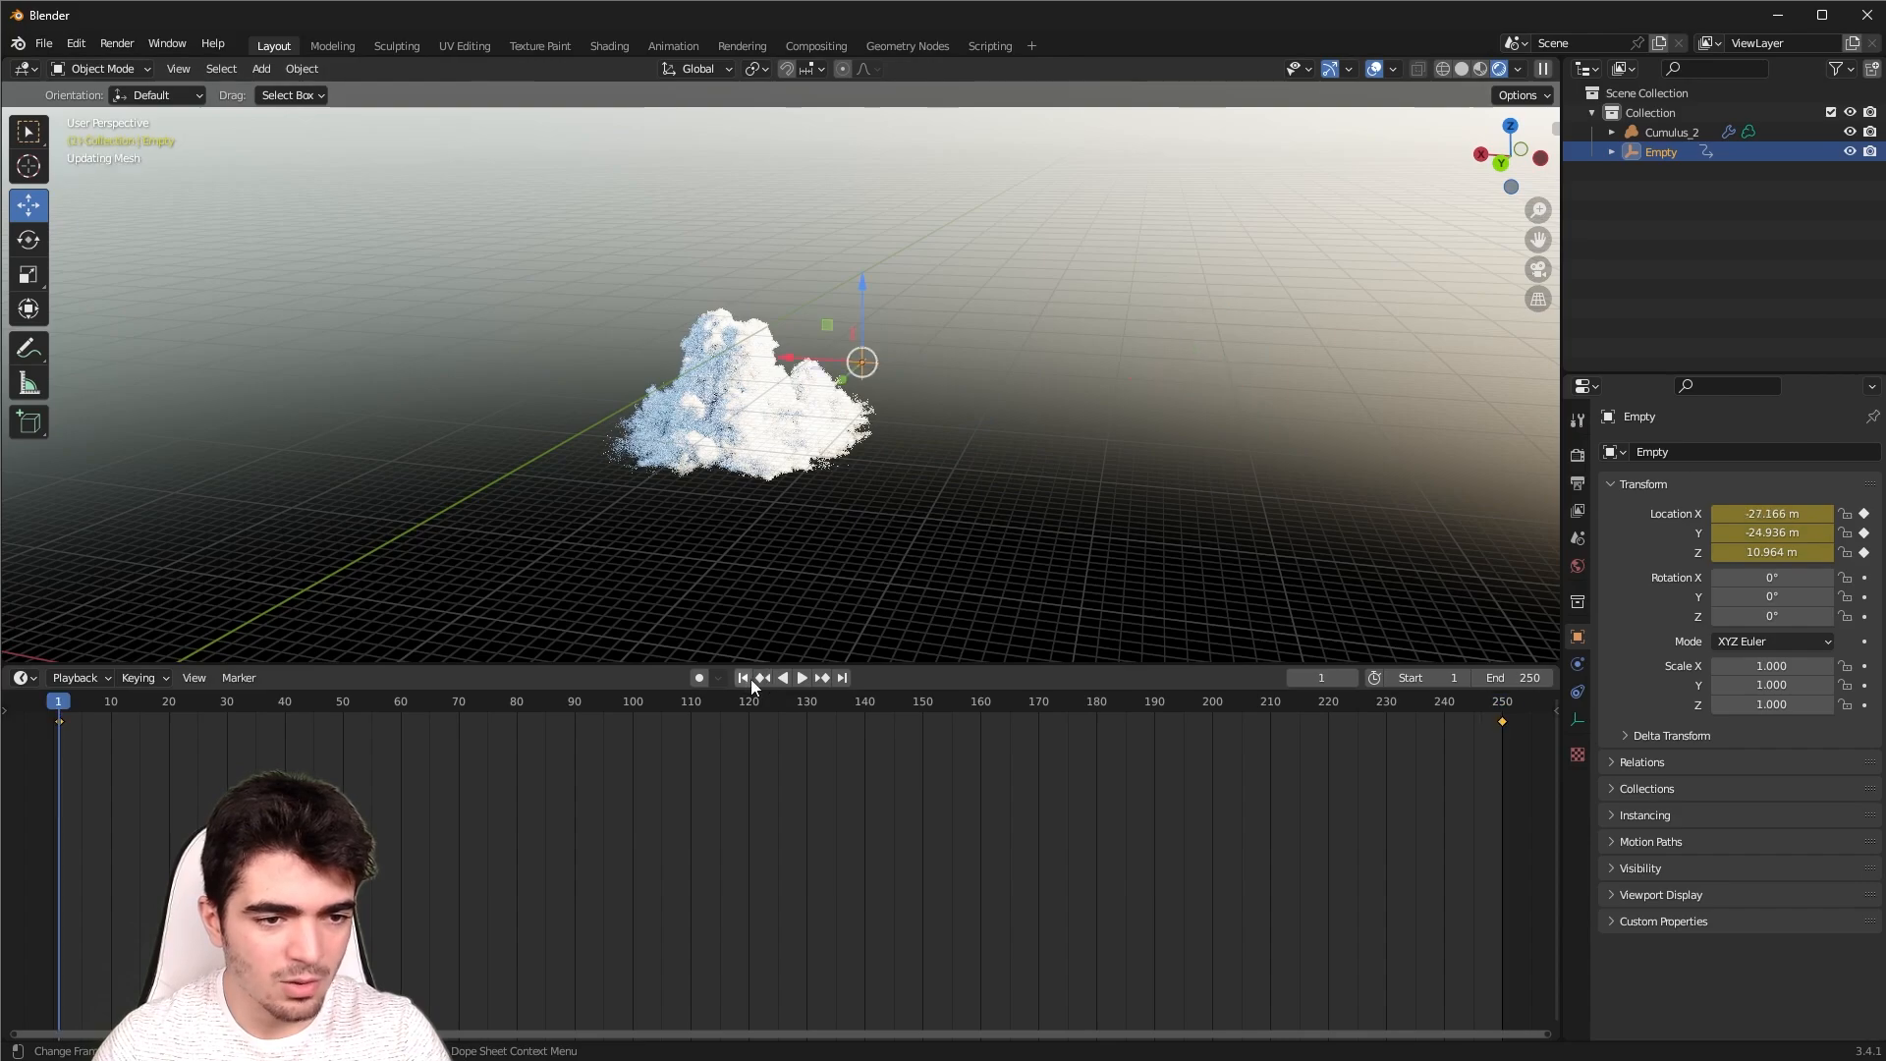
Play the empty's animation in rendered and solid shading to check the cloud's motion, and shrink the Timeline area
left_click(802, 678)
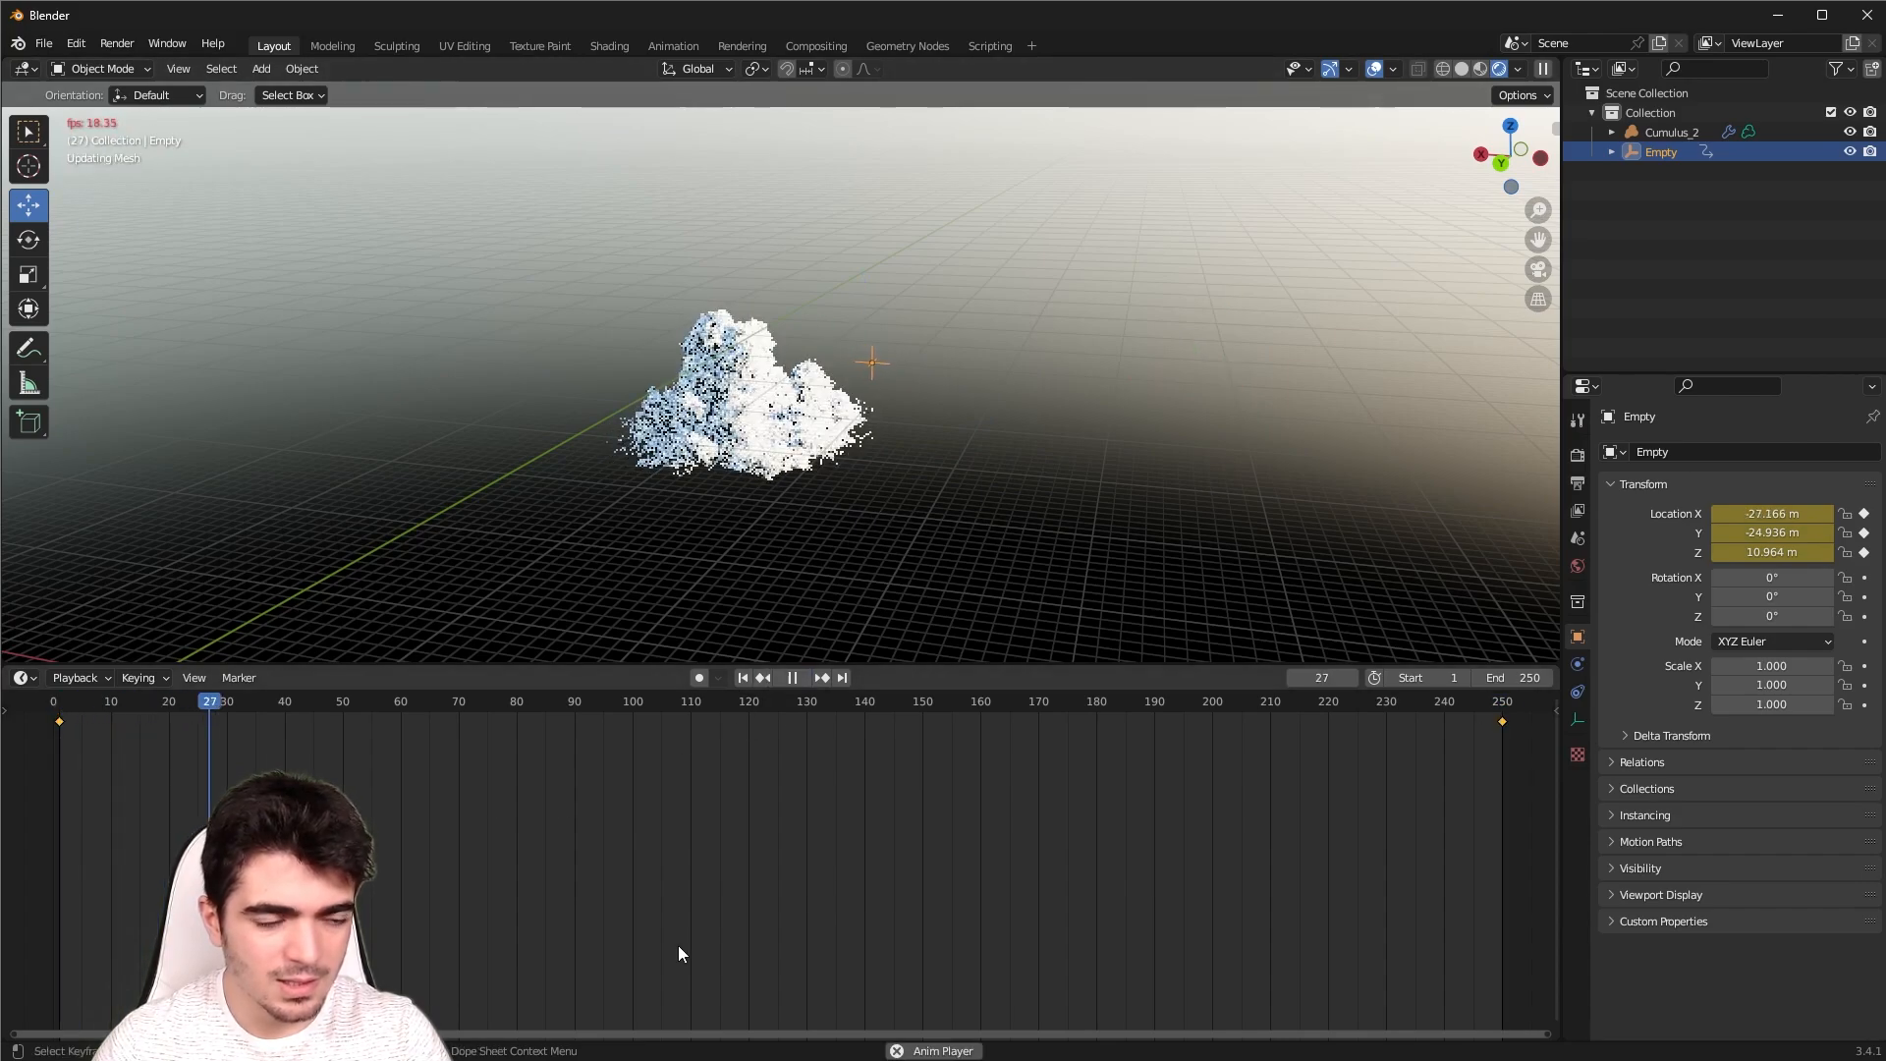
key("v")
left_click(585, 992)
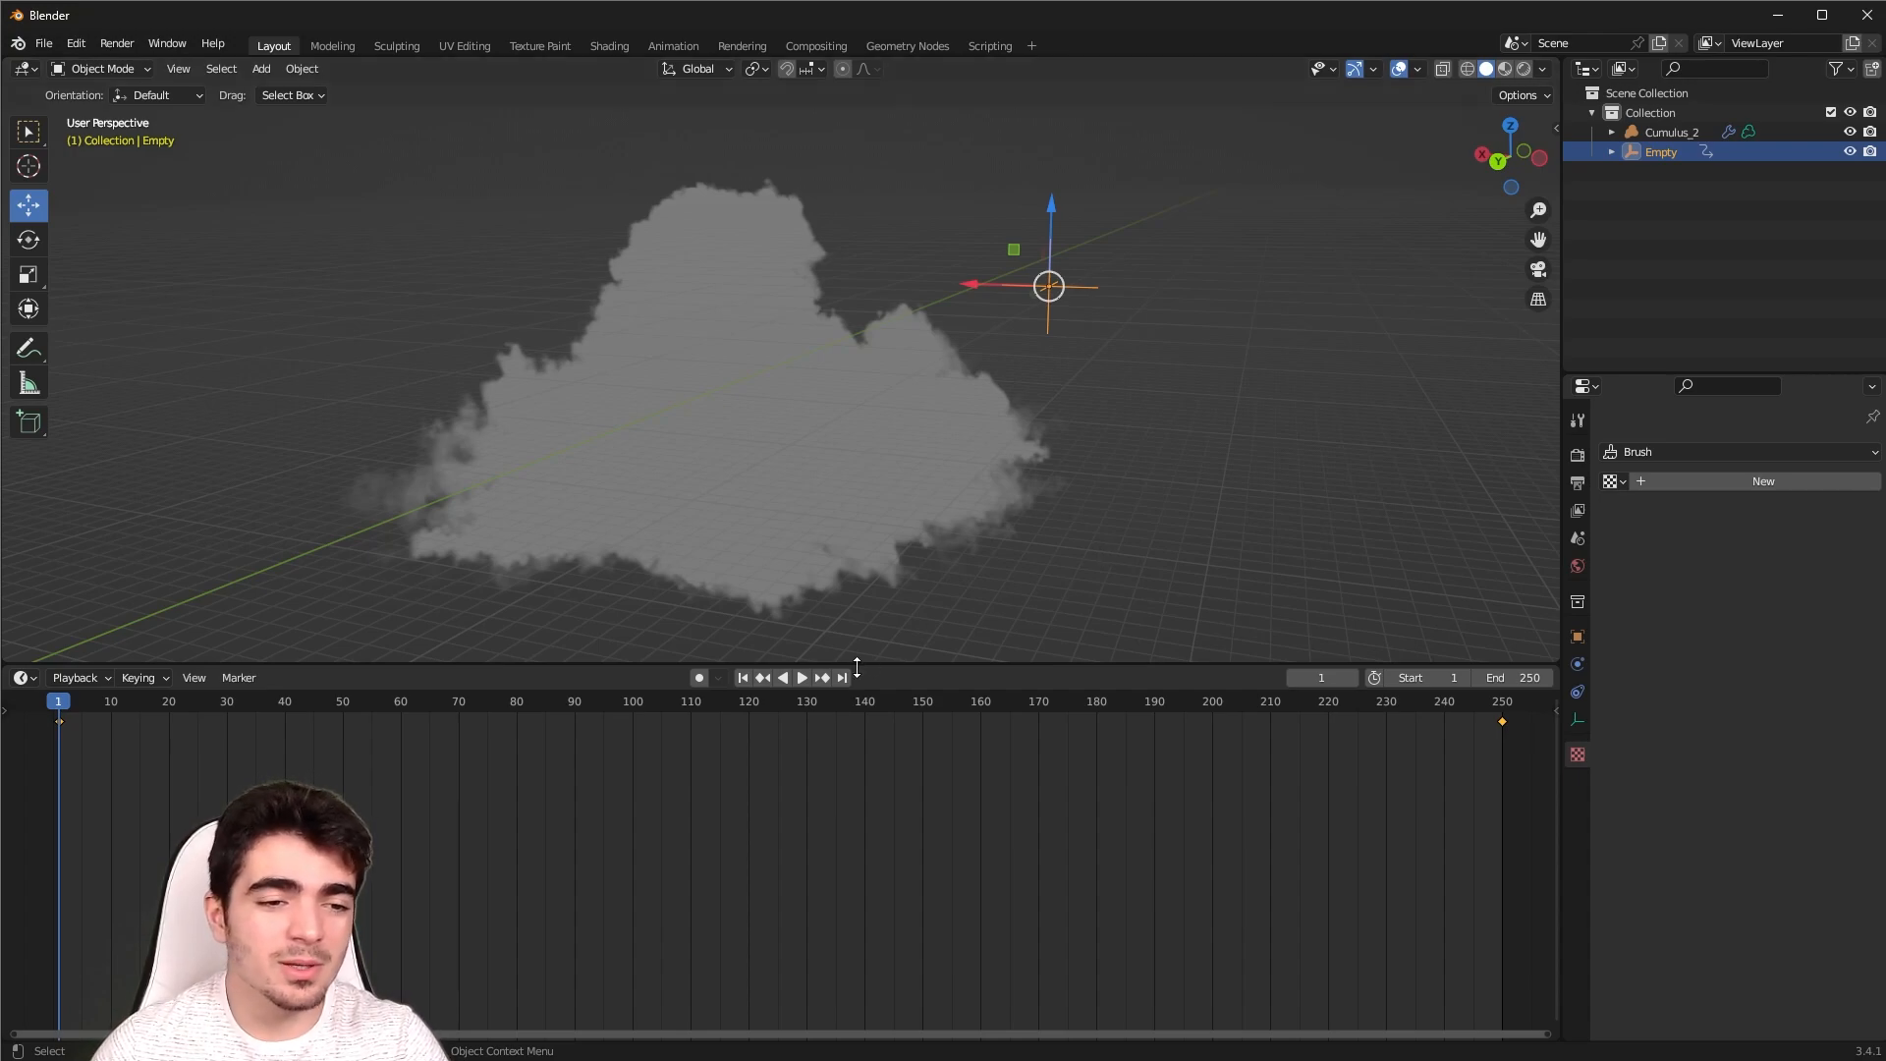
left_click(798, 679)
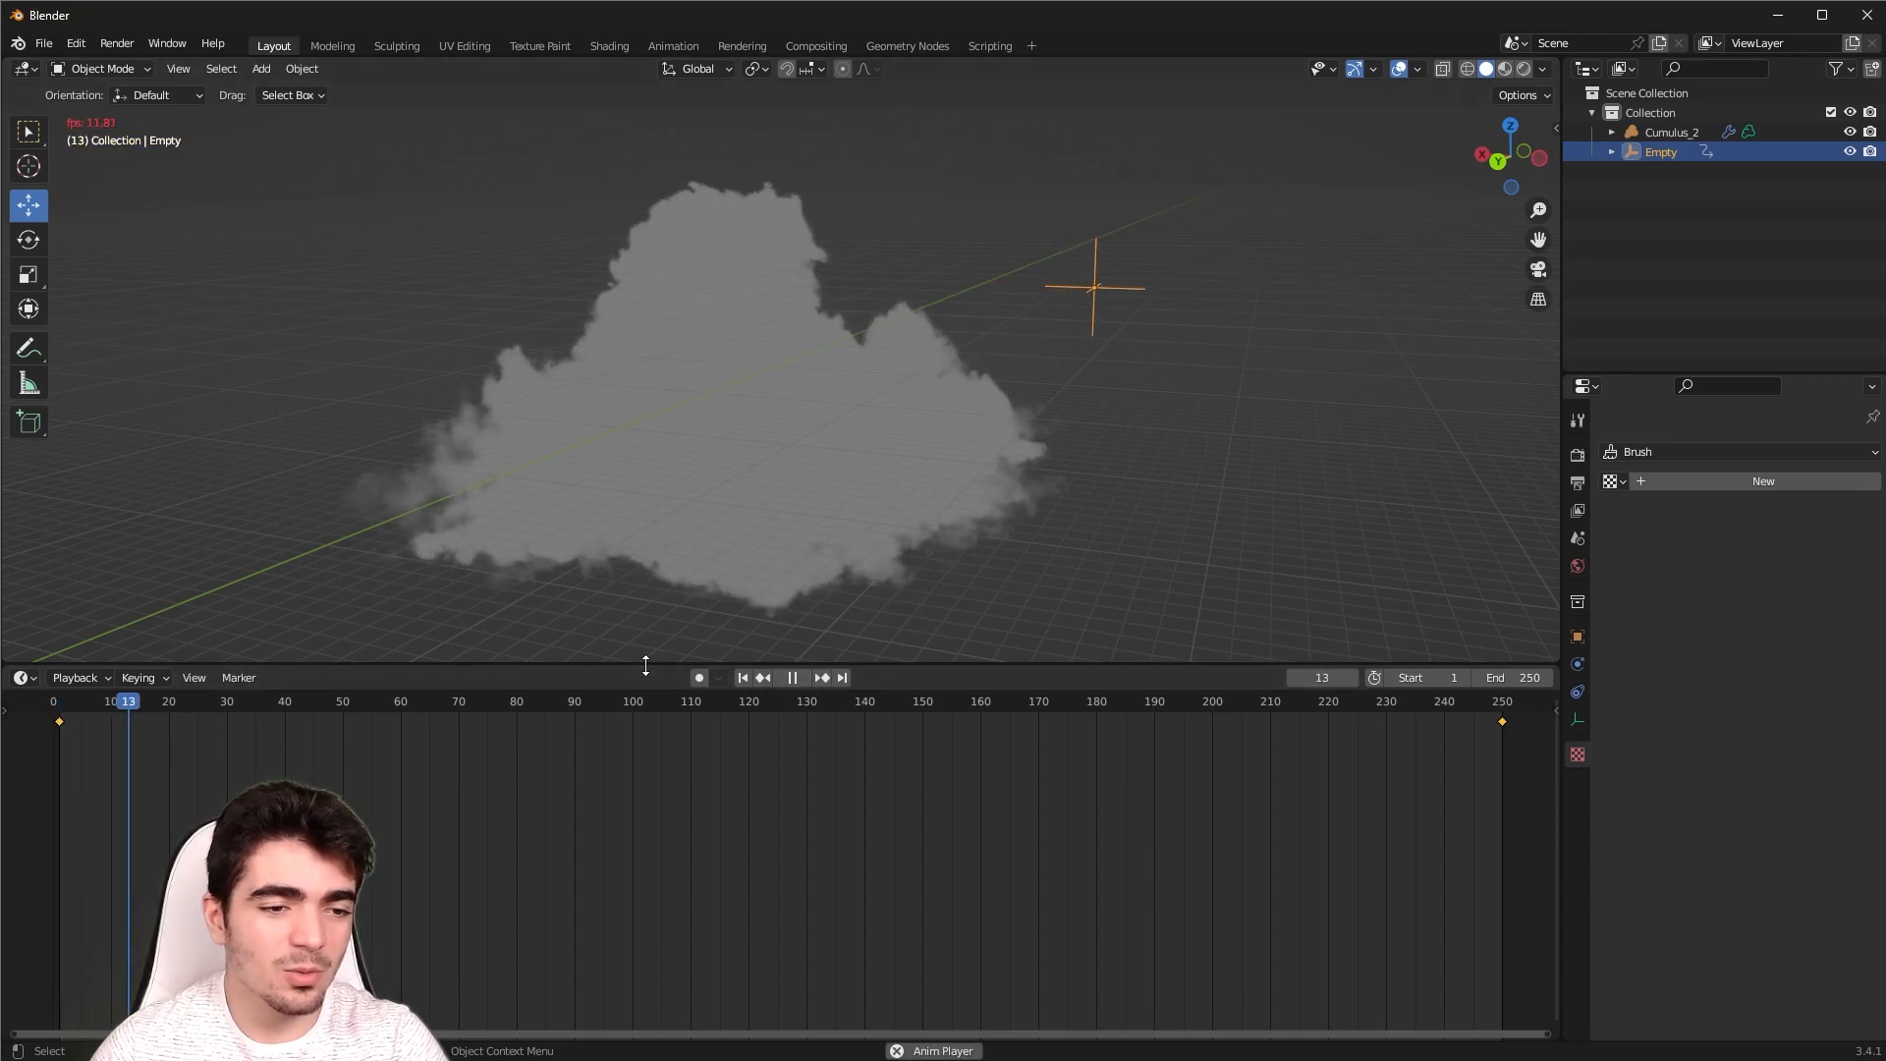
left_click_drag(645, 666, 678, 850)
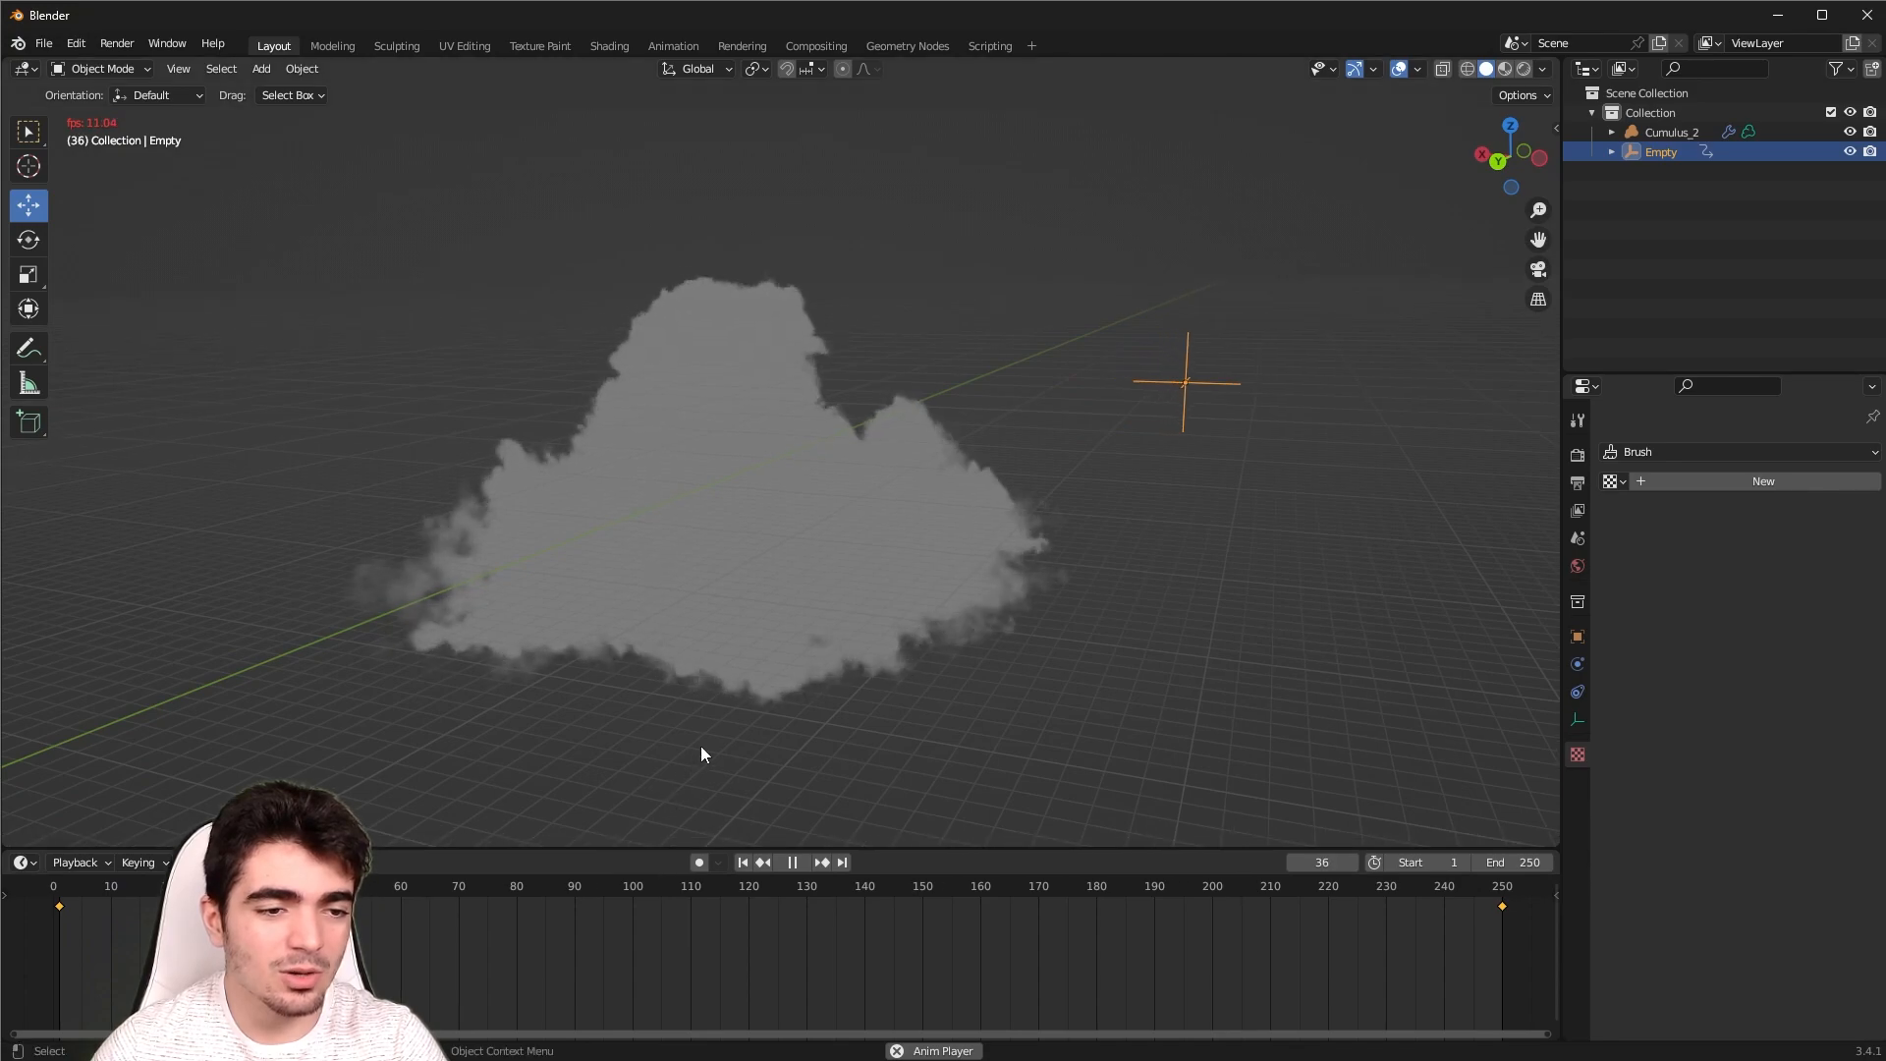
middle_click_drag(700, 754, 858, 762)
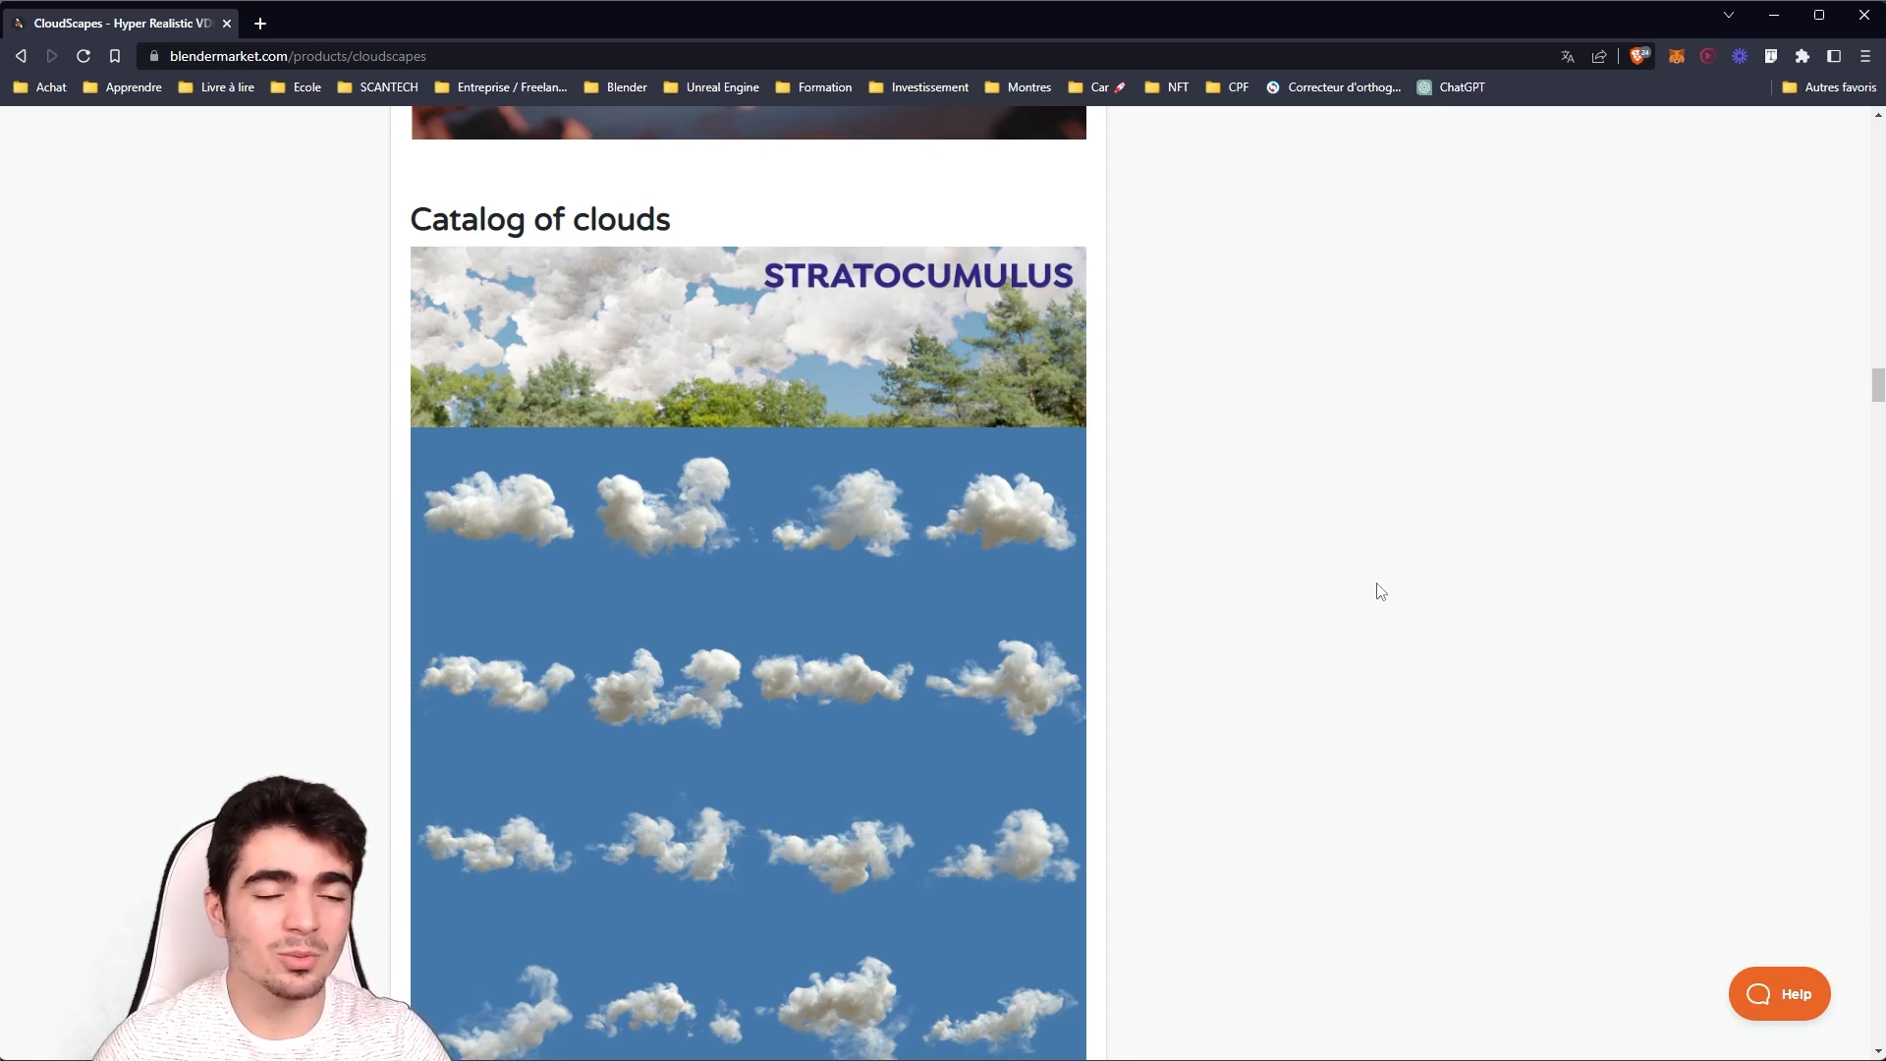
Review the cloud catalogue, artists' example renders, launch offer and product details on the CloudScapes page of Blender Market in the browser
left_click_drag(1874, 393, 1874, 595)
scroll(1768, 744, "down", 20)
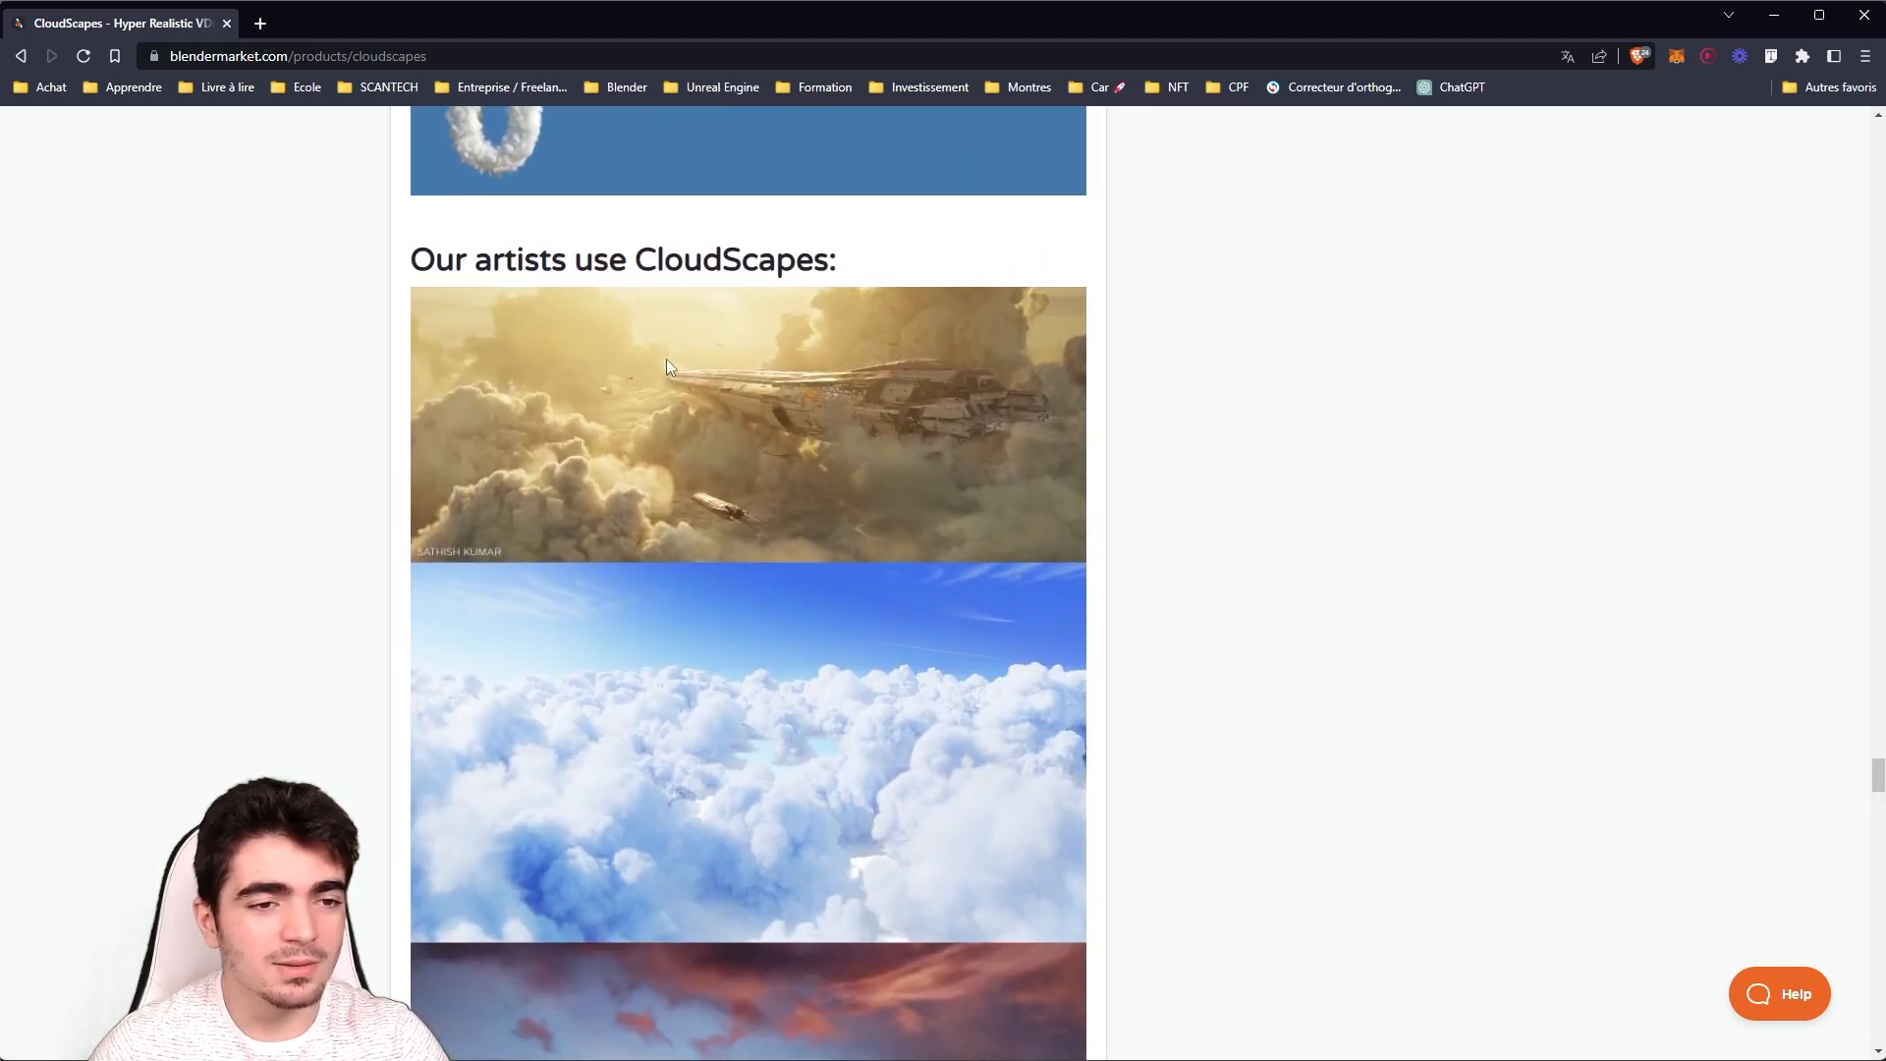
scroll(649, 422, "down", 2)
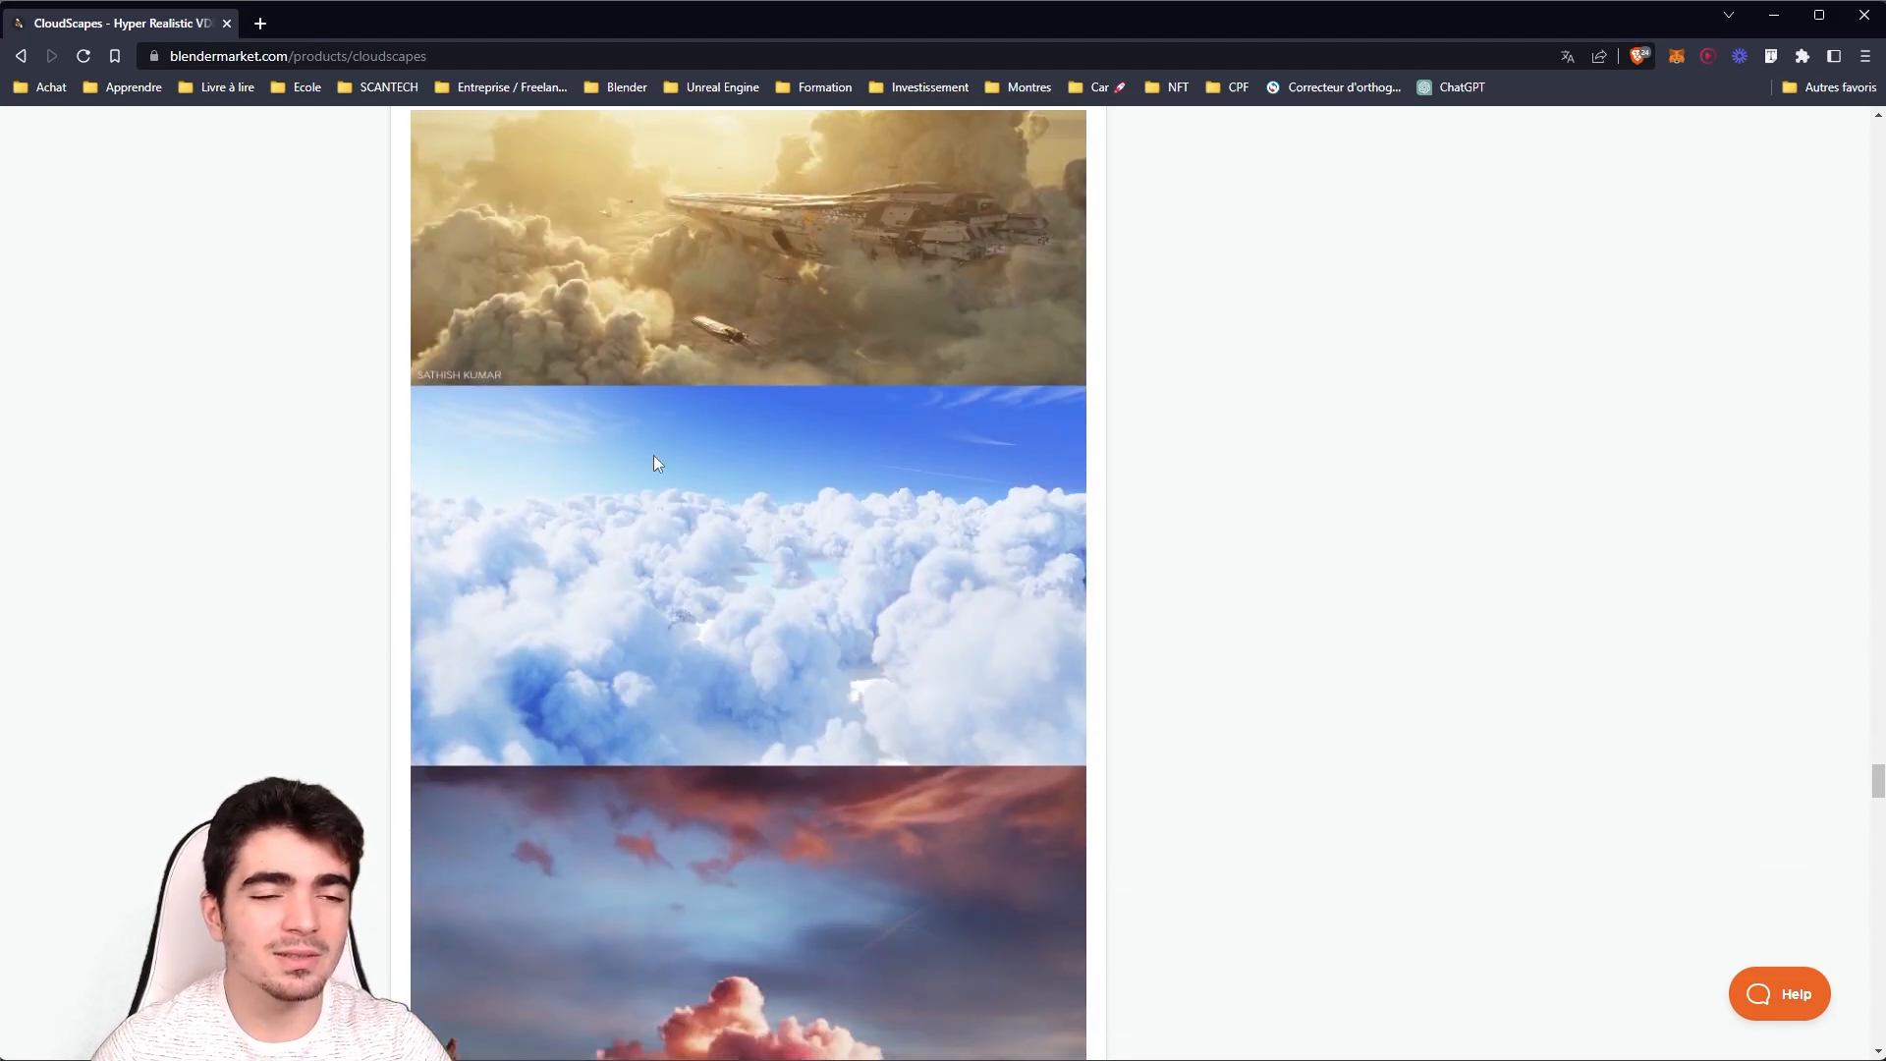
scroll(1093, 524, "down", 10)
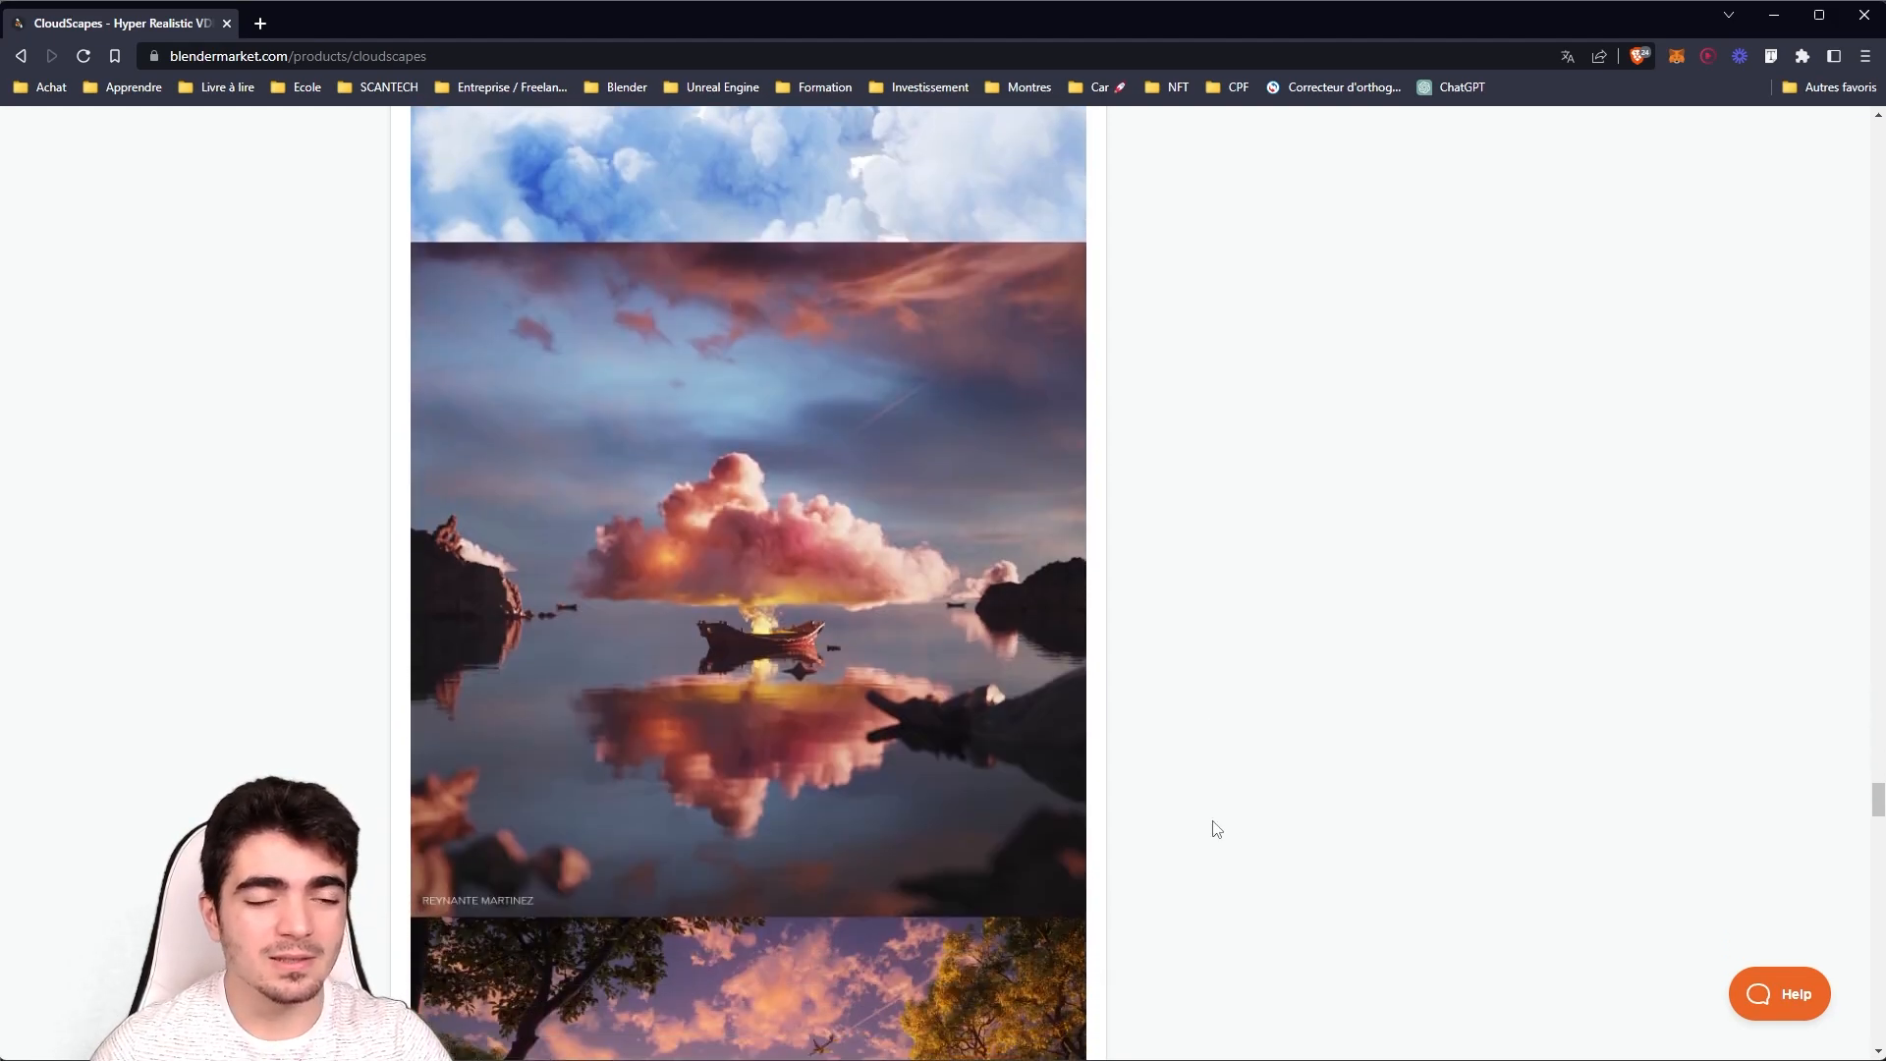
scroll(1204, 816, "down", 5)
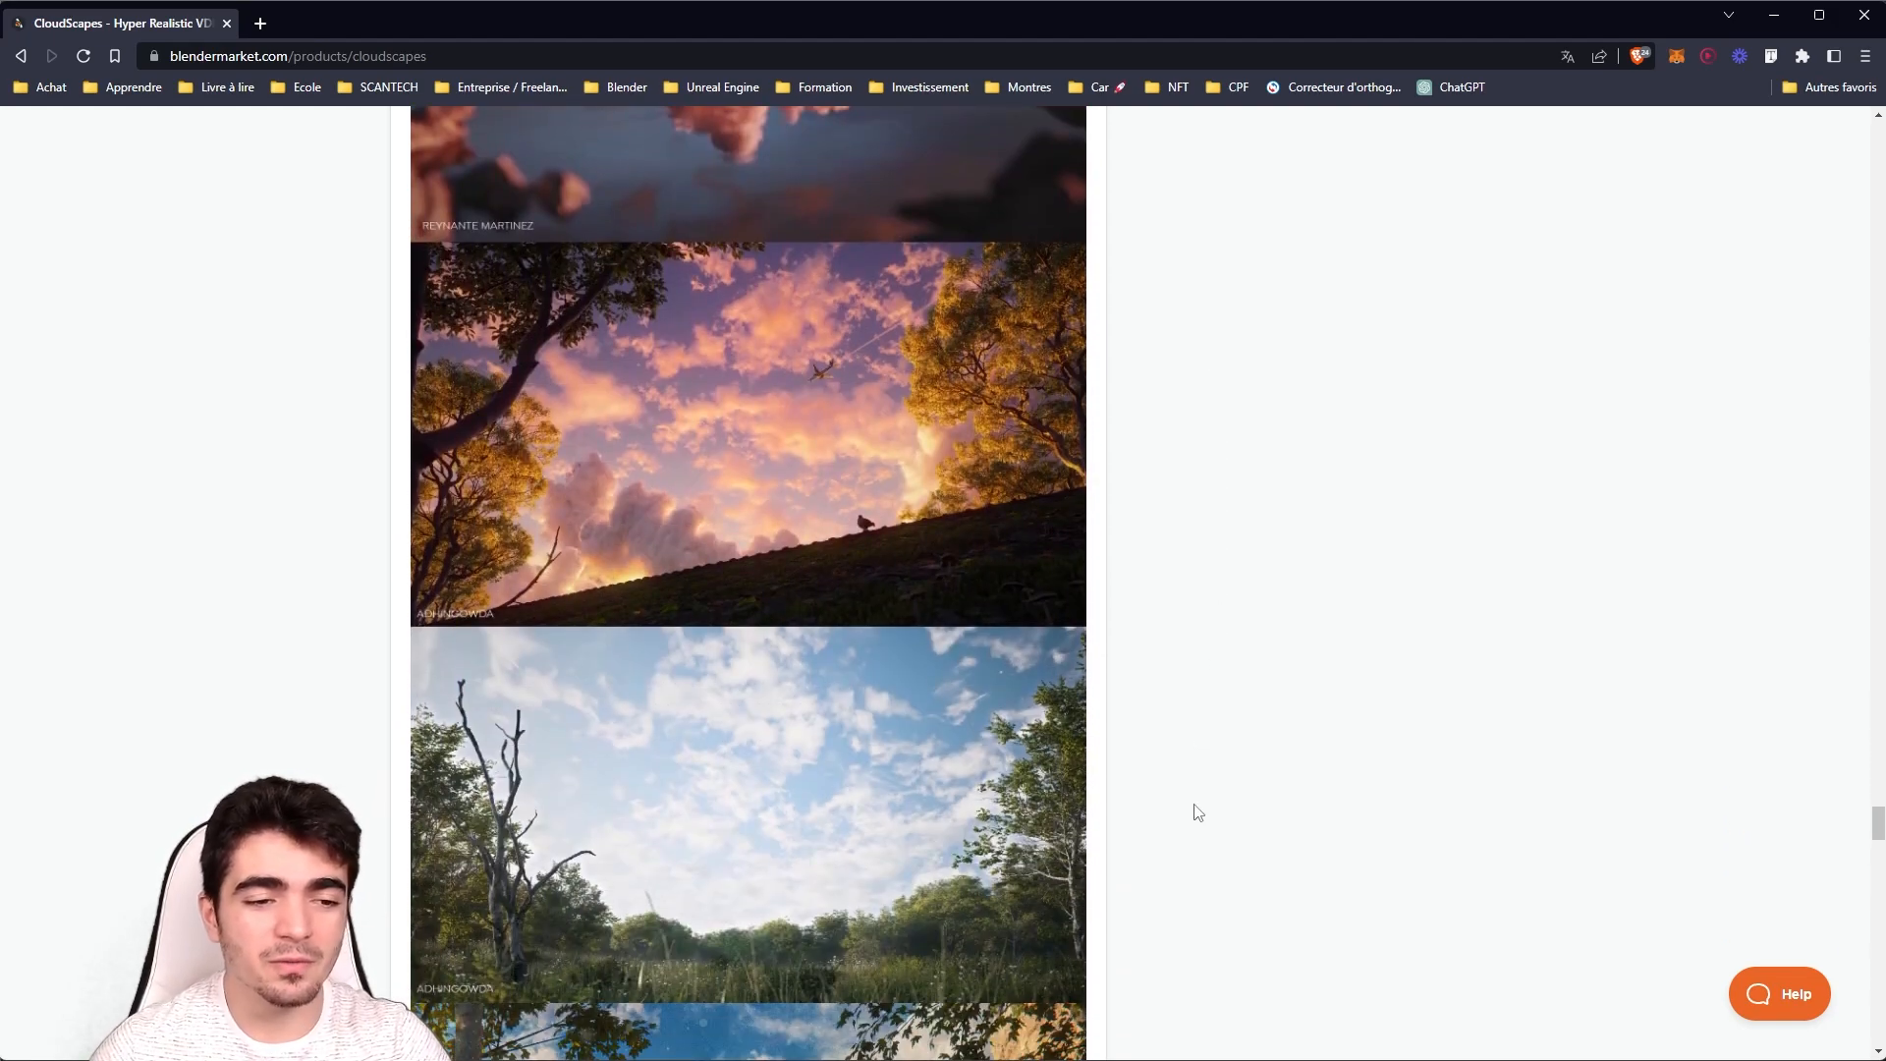
scroll(1189, 791, "down", 15)
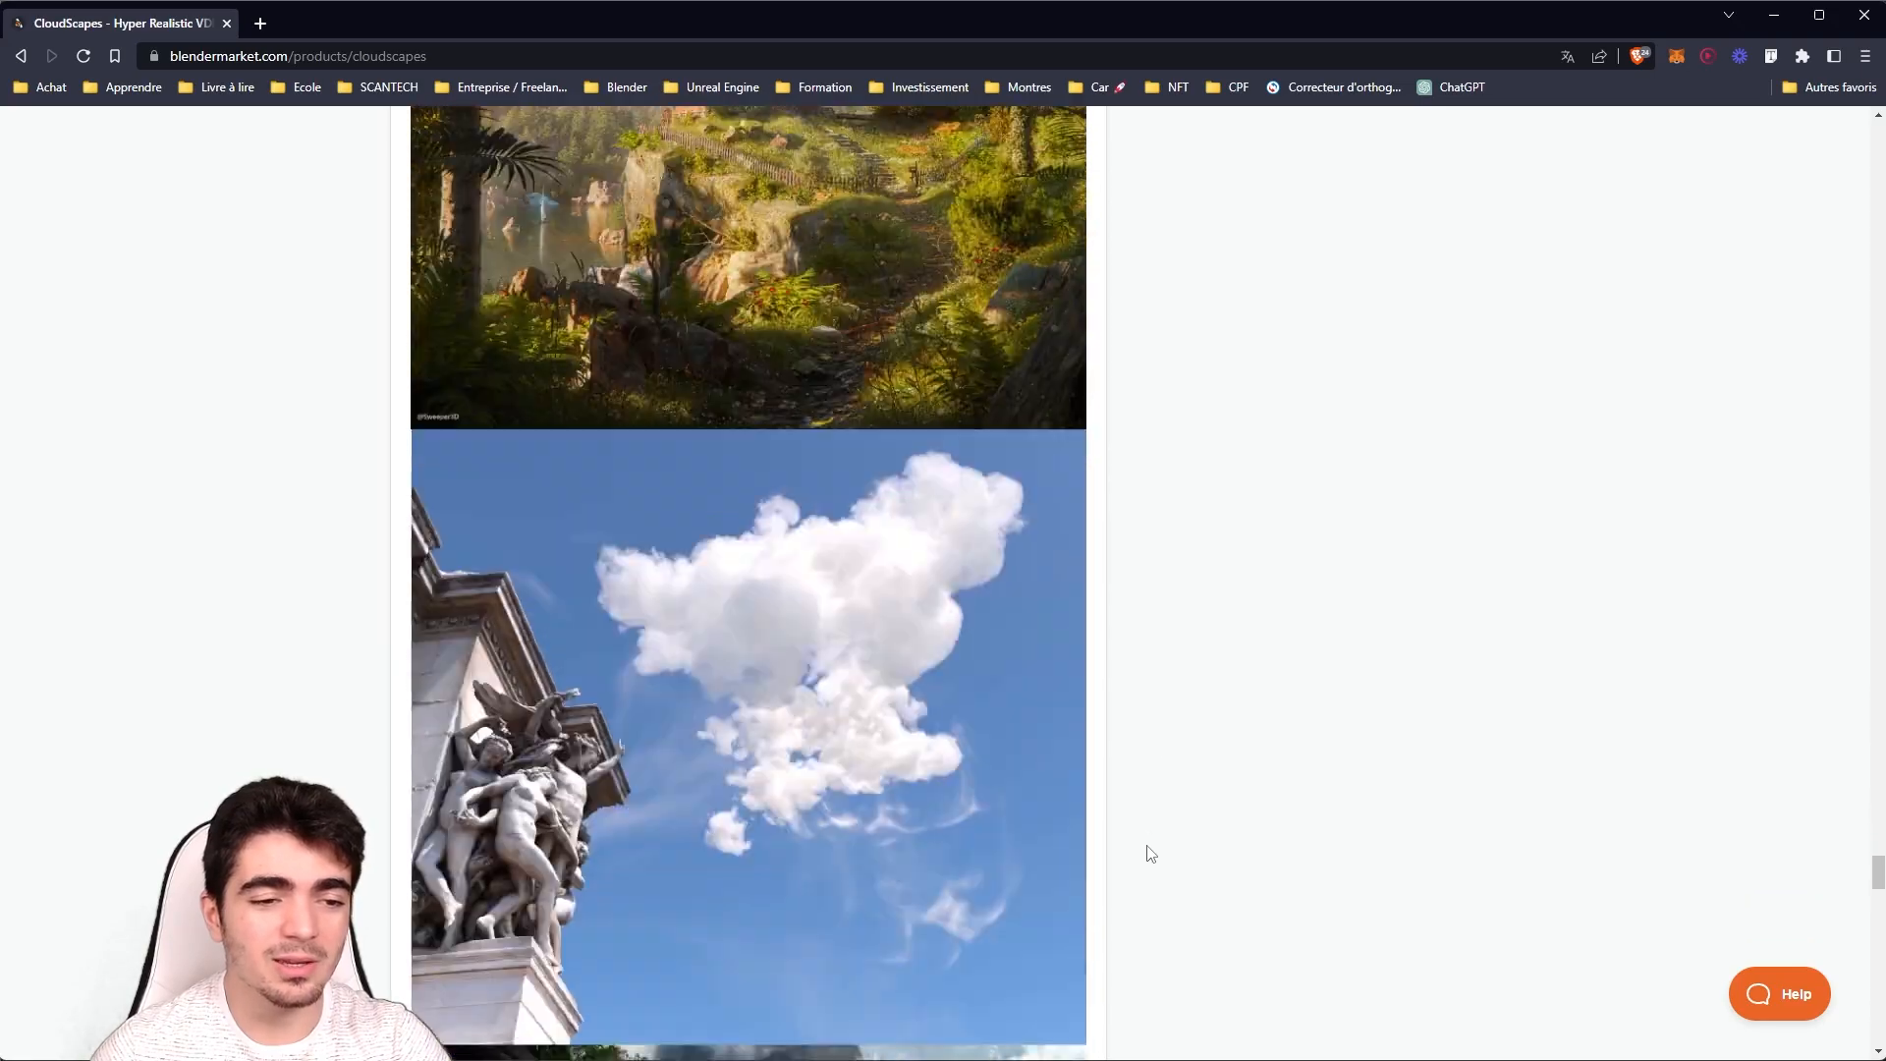
scroll(1423, 522, "up", 20)
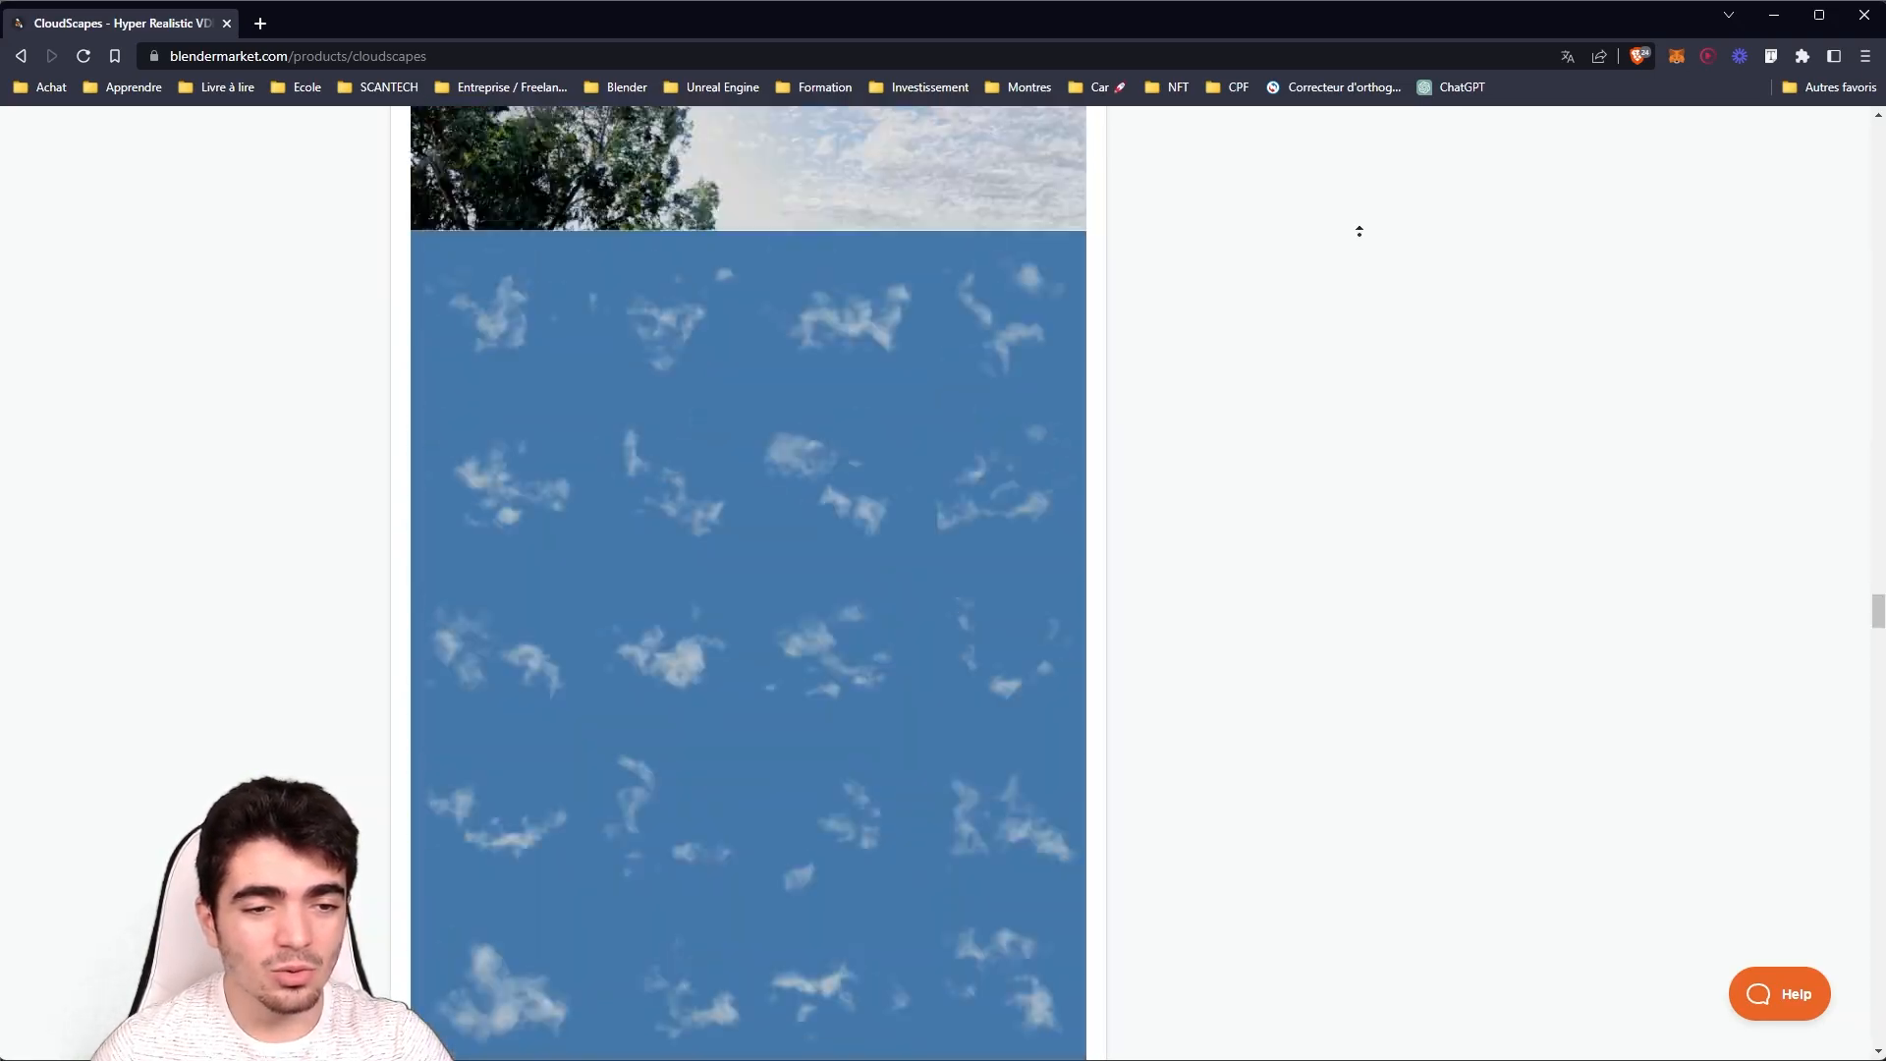
scroll(1427, 629, "up", 8)
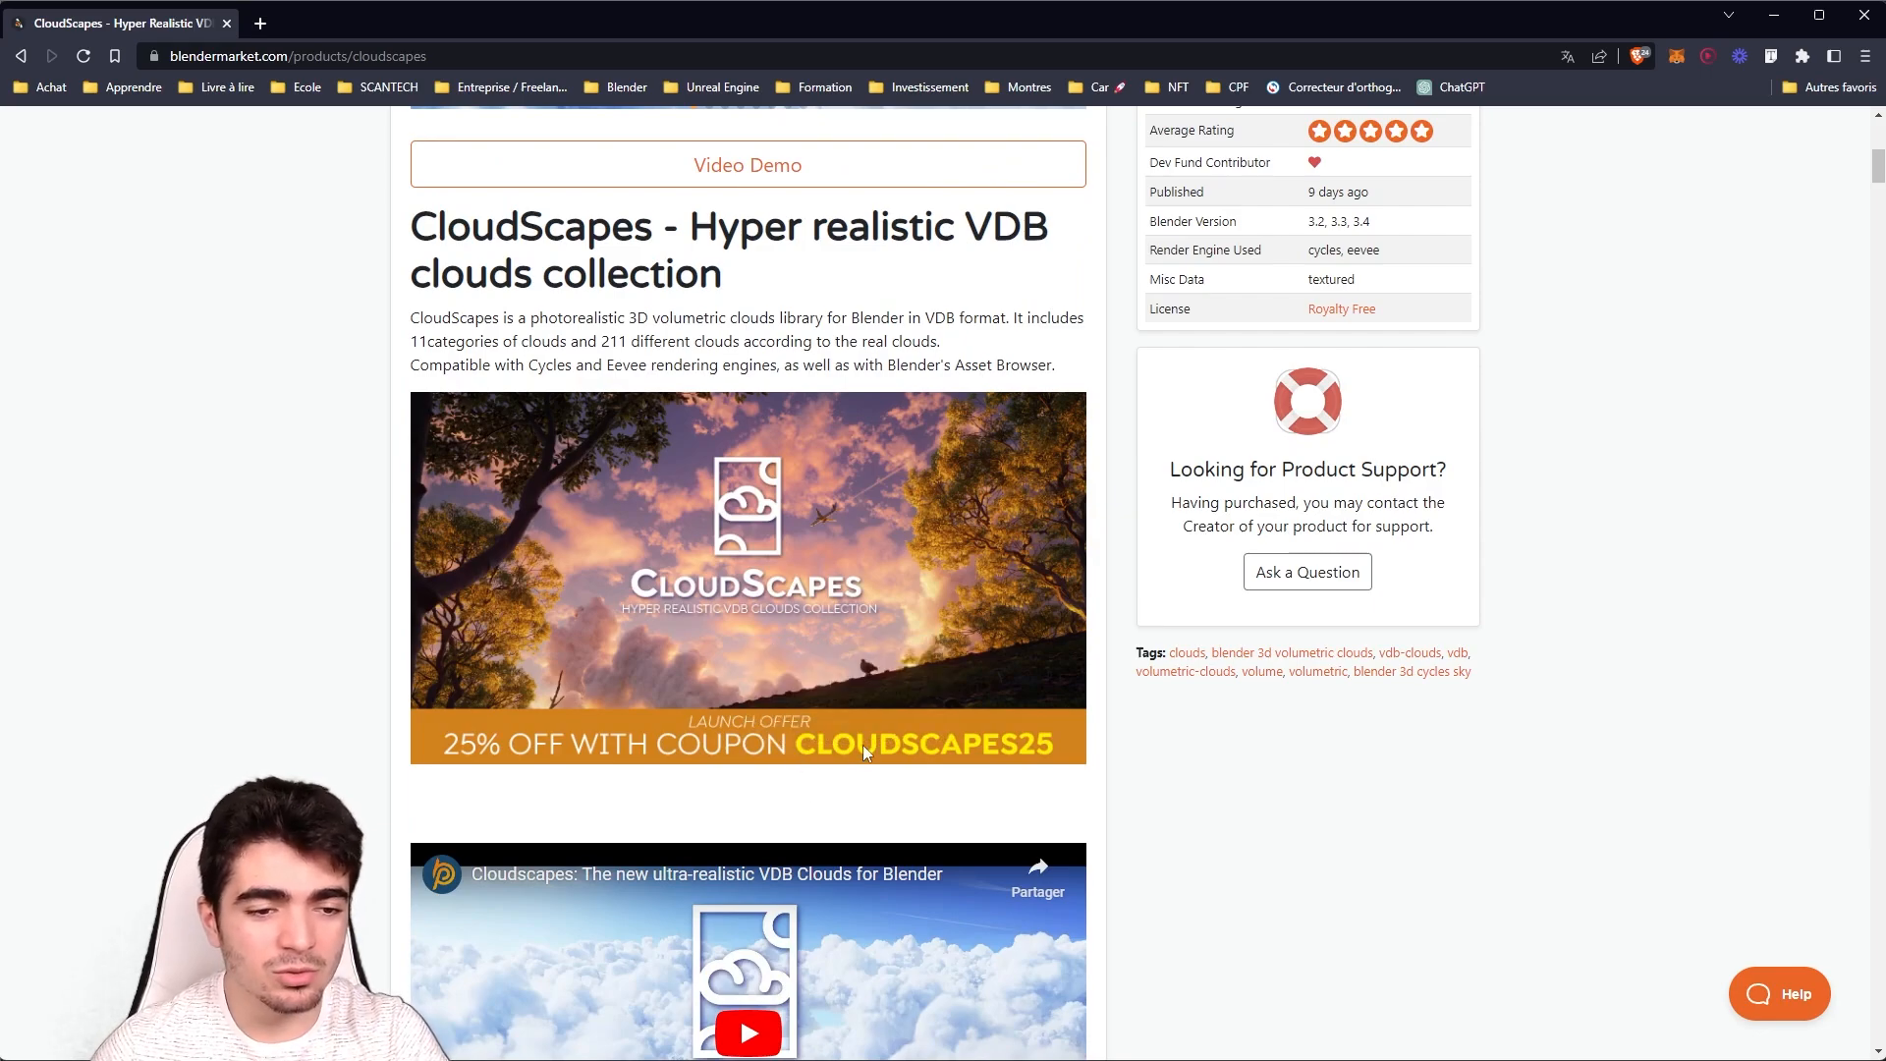
scroll(1737, 894, "up", 5)
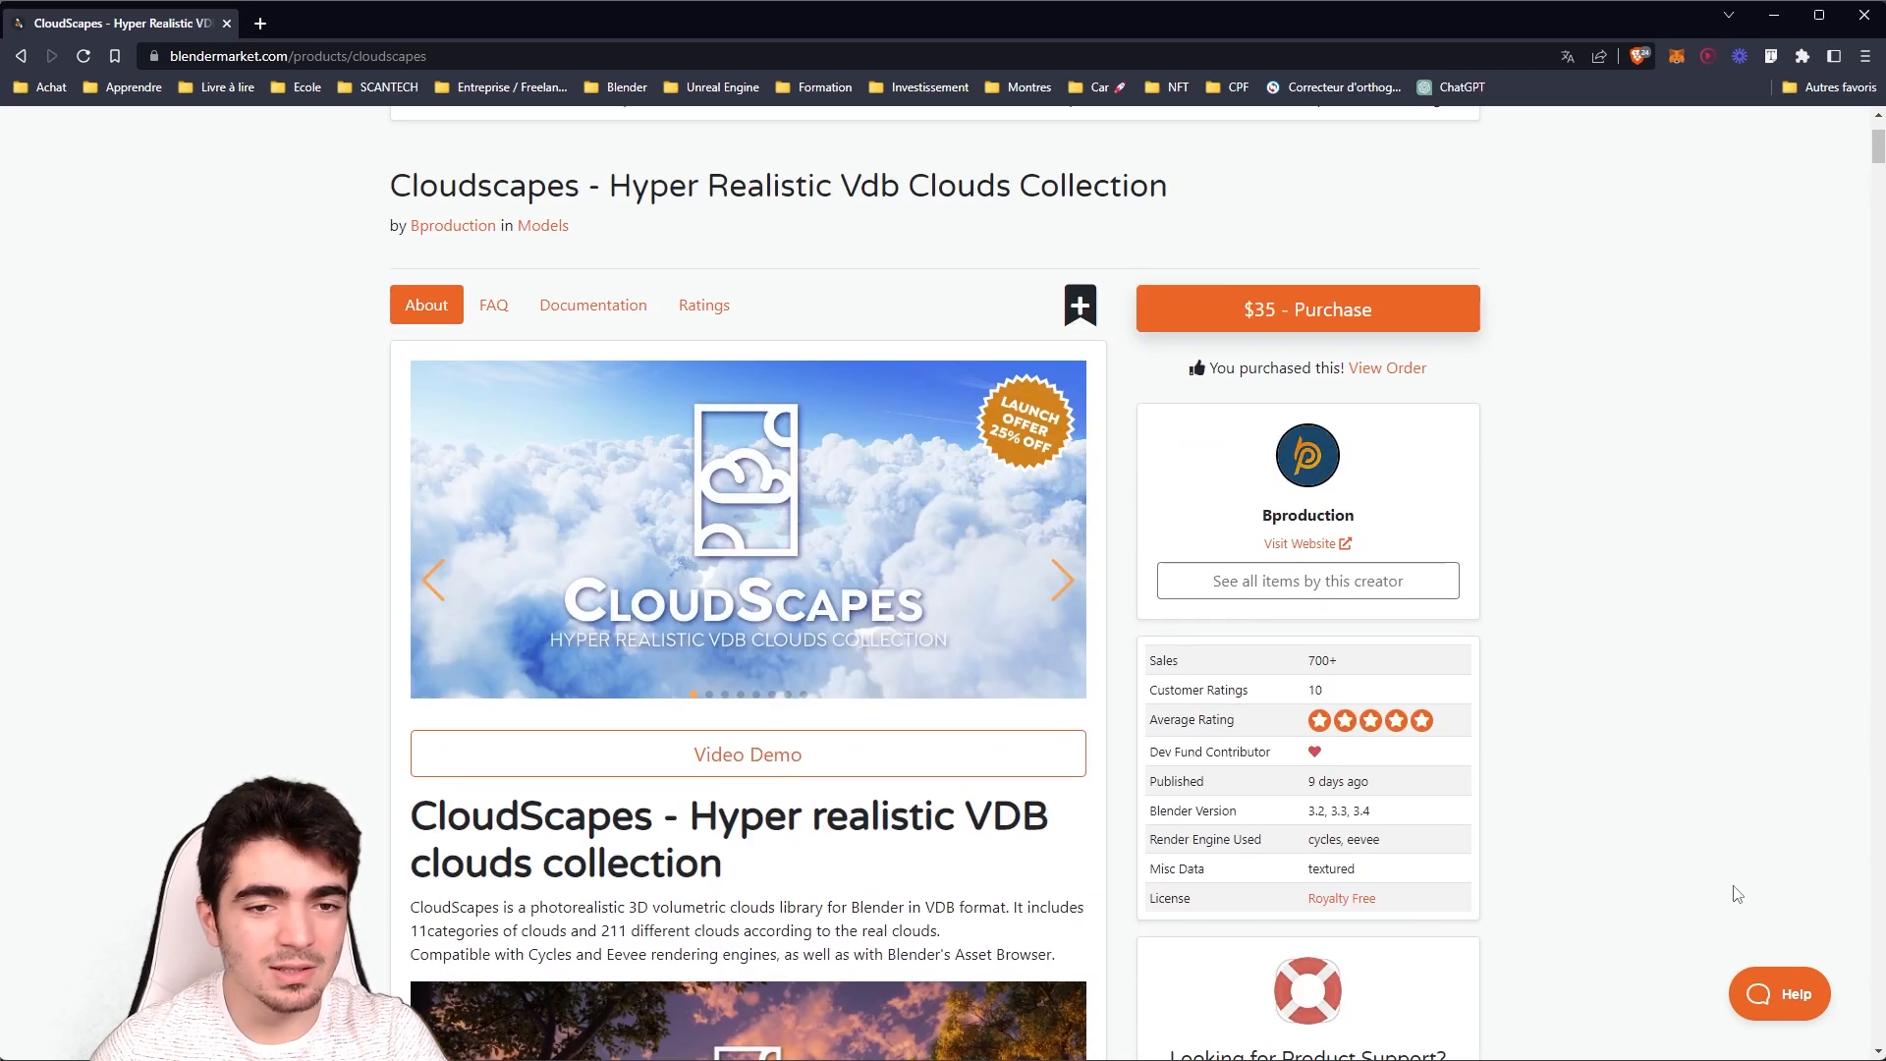